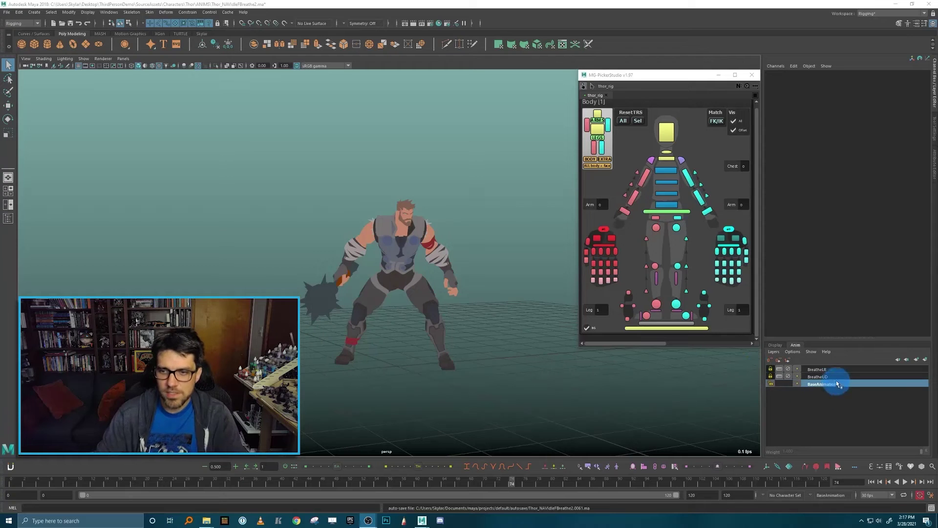
Unlock the BreatheLR and BreatheUD animation layers and merge them together with BaseAnimation
left_click(771, 376)
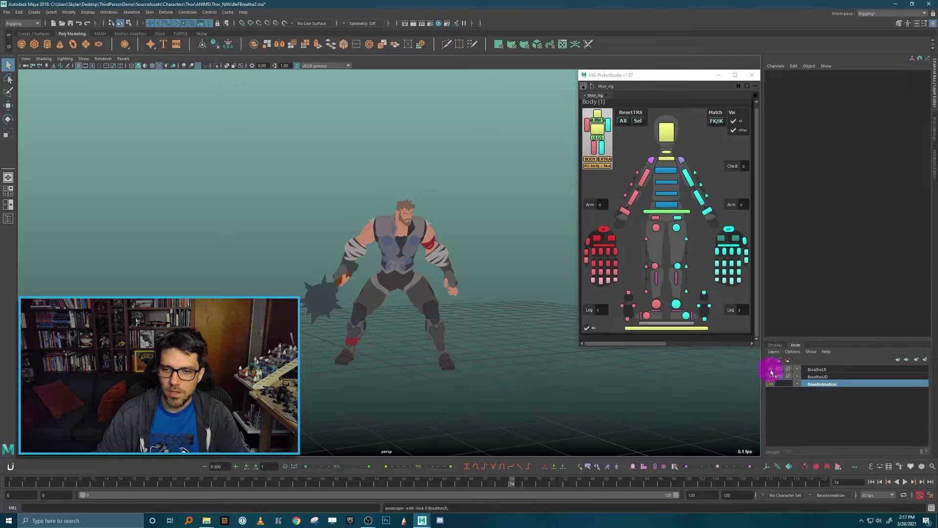
left_click(826, 371, "shift")
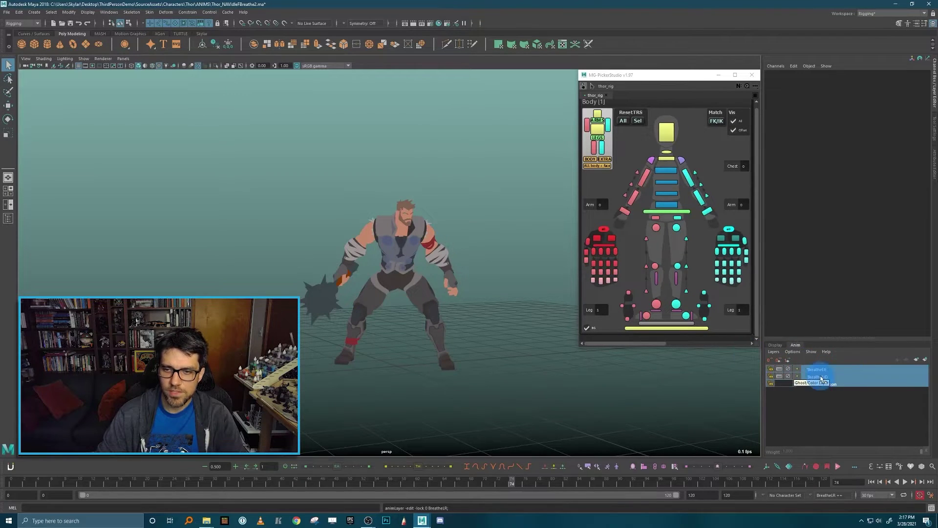
right_click(829, 372)
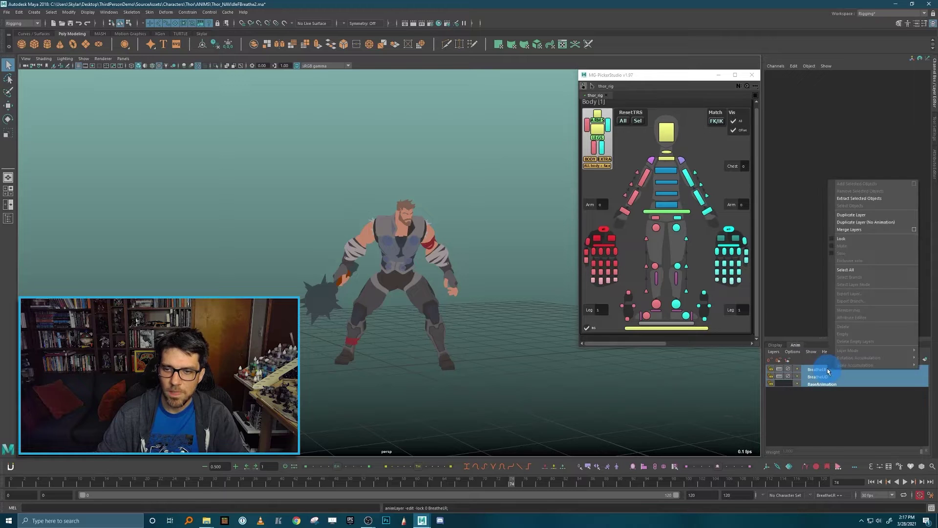
left_click(860, 230)
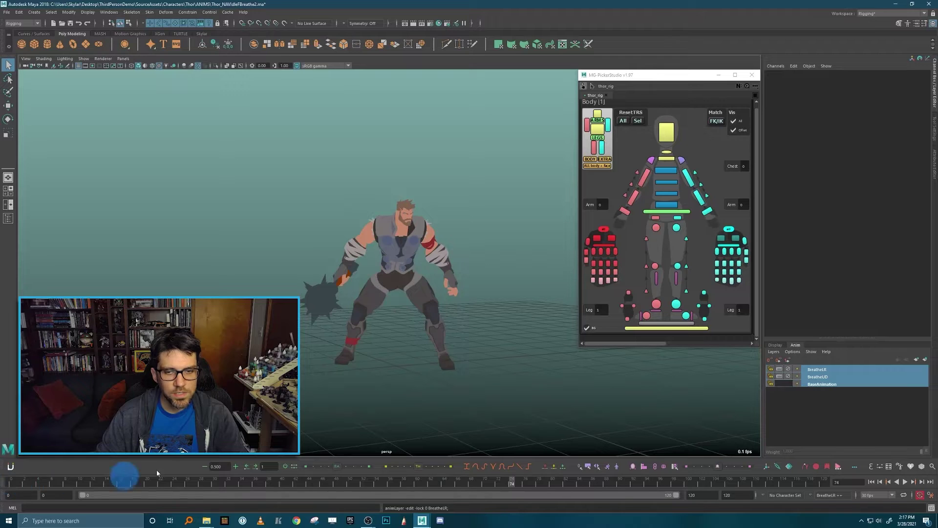
key("alt+v")
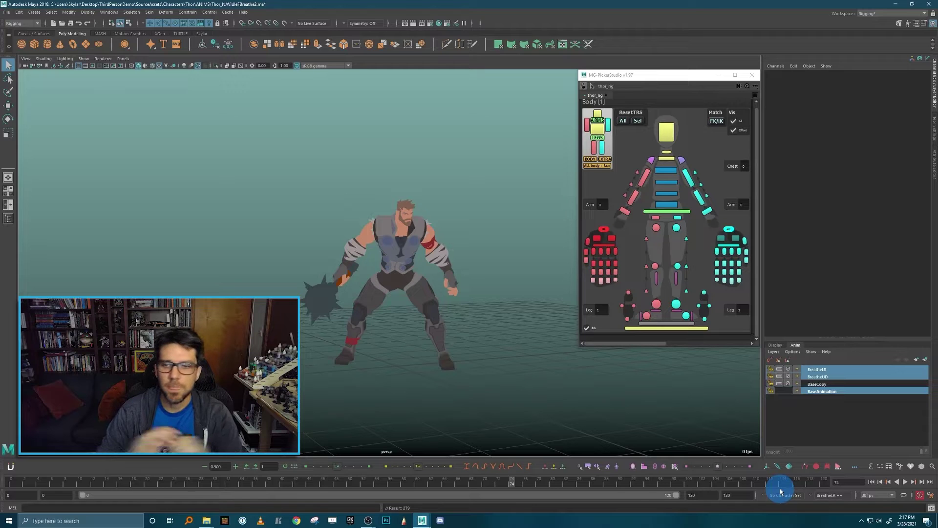
Select all body controls, mute and lock the BreatheLR, BreatheUD and BaseCopy layers, and play back the merged BaseAnimation
left_click(824, 392)
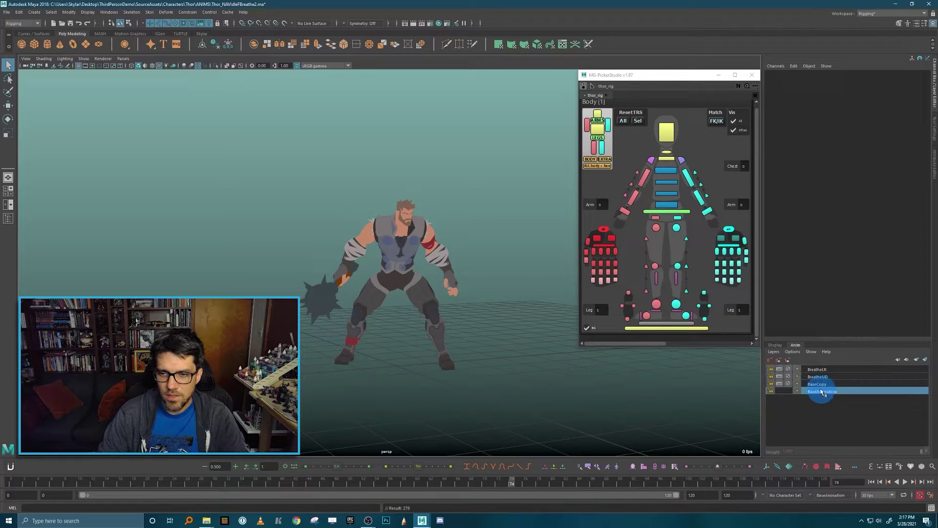
left_click(597, 166)
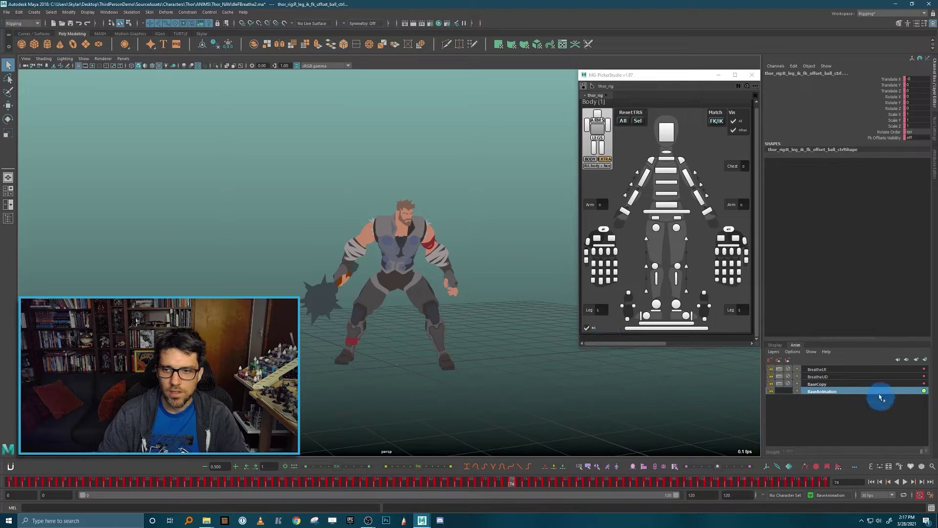
left_click(862, 370)
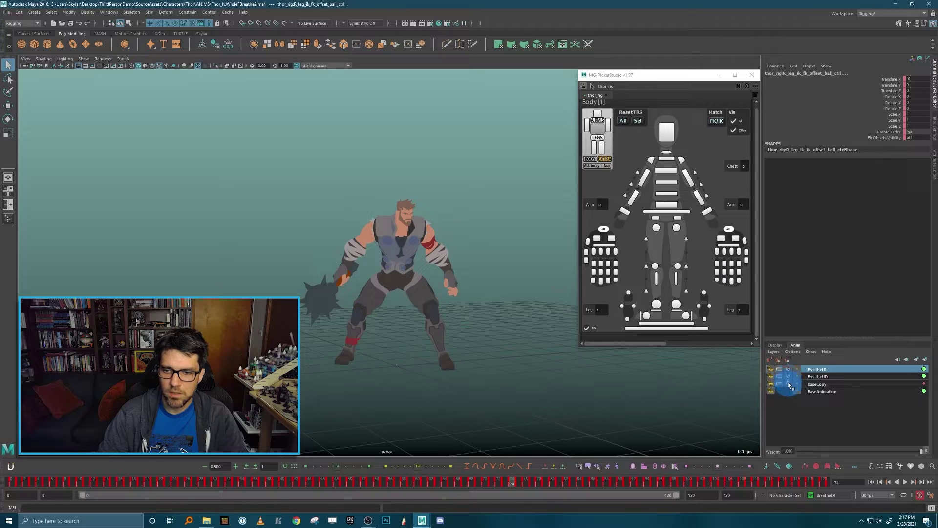
left_click(905, 482)
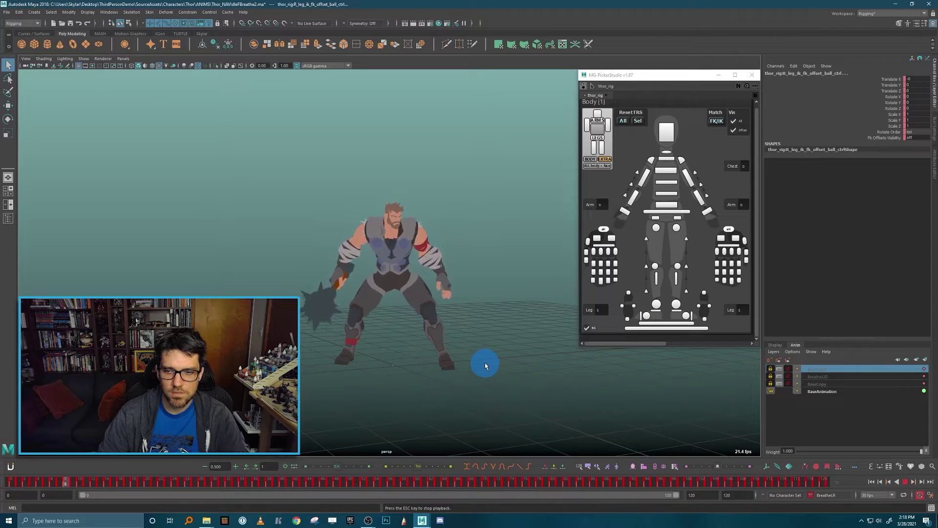
left_click(906, 481)
Delete the BreatheLR, BreatheUD and BaseCopy animation layers and make BaseAnimation the active layer
right_click(831, 375)
left_click(825, 385, "shift")
right_click(827, 382)
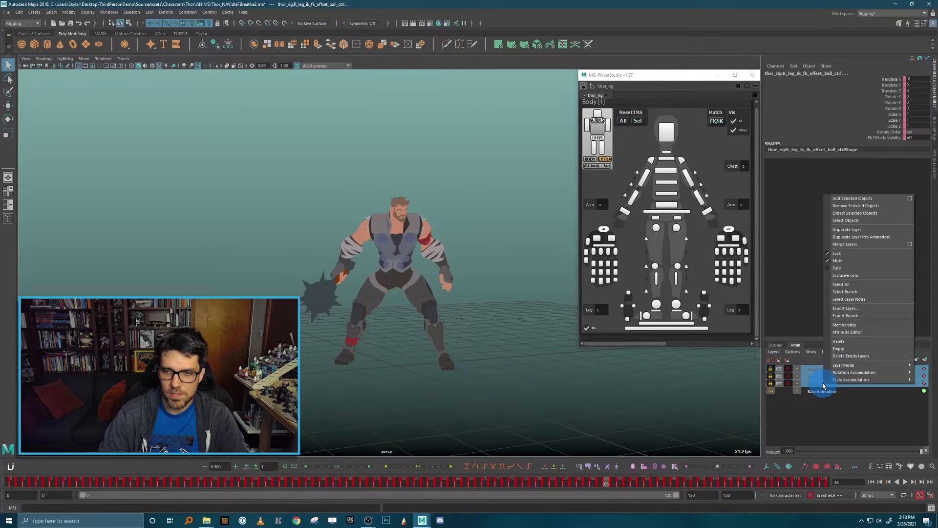
left_click(847, 341)
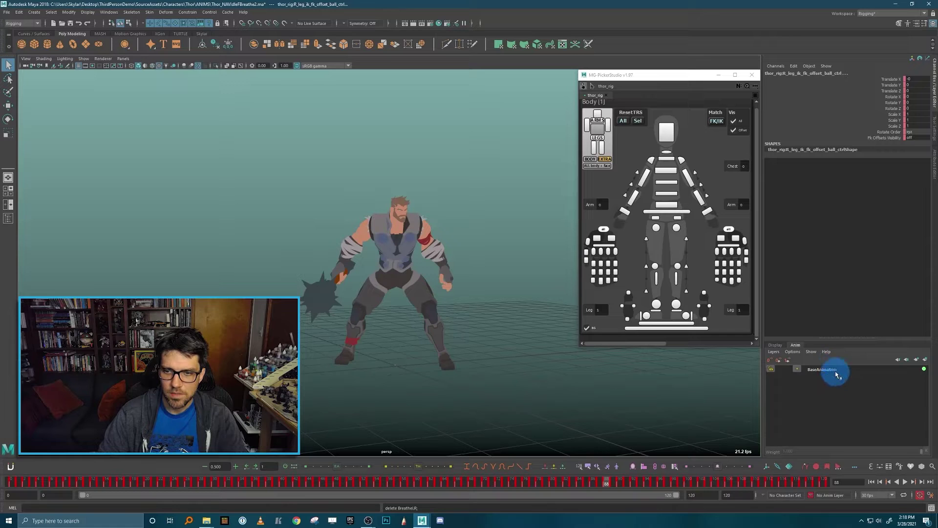
left_click(837, 375)
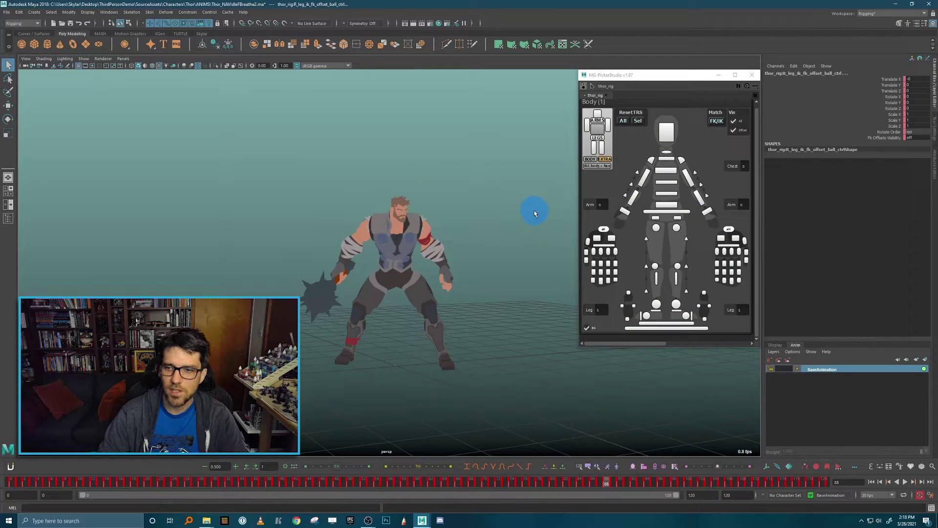
Display the curves of all rig controls in the Graph Editor and delete the keys after frame 120
left_click(479, 233)
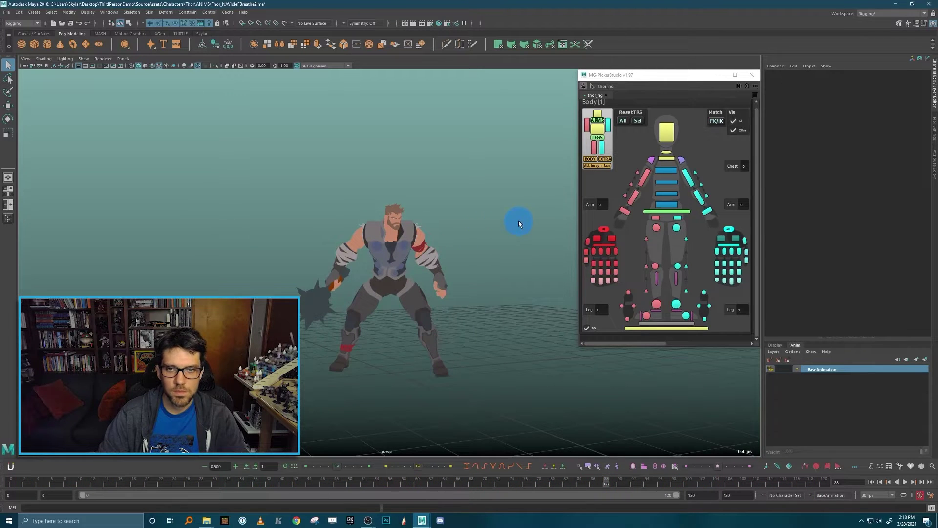
left_click(493, 213)
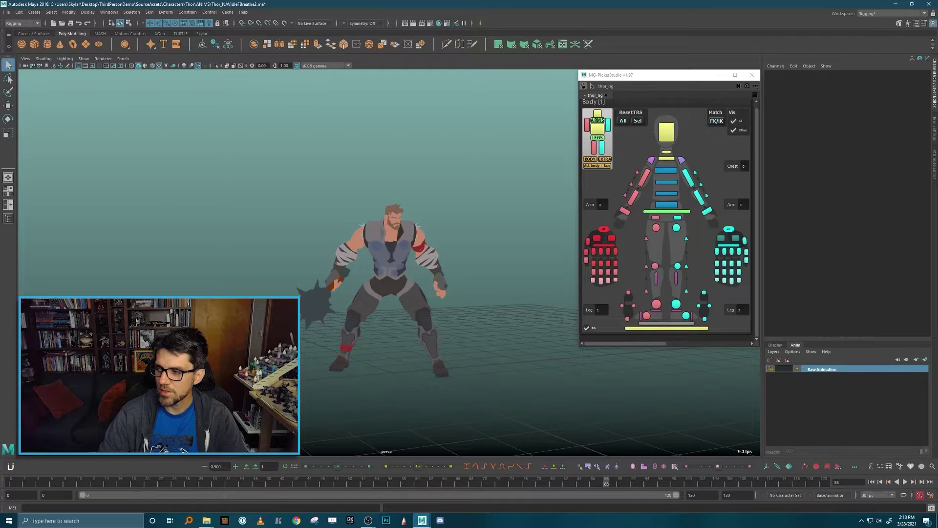
left_click_drag(362, 0, 596, 97)
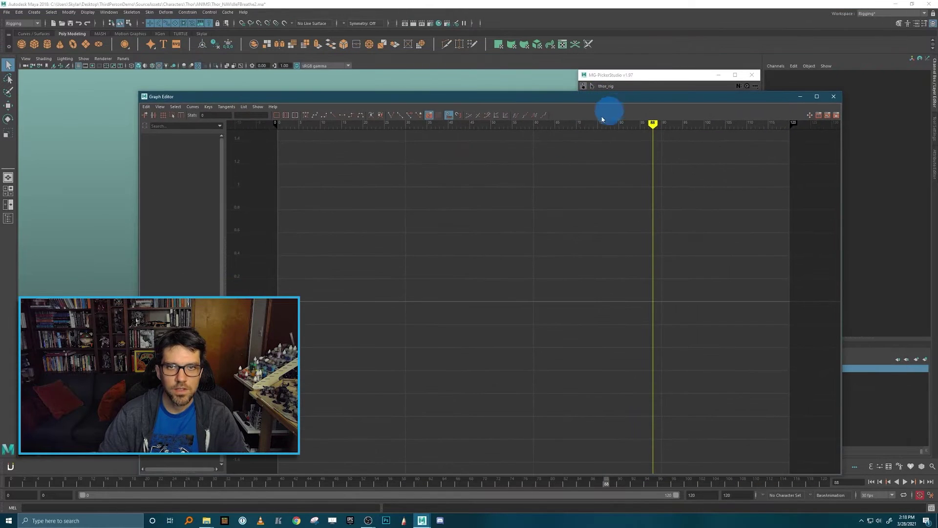
key("ctrl+z")
scroll(550, 254, "down", 5)
scroll(549, 254, "up", 7)
scroll(562, 279, "down", 2)
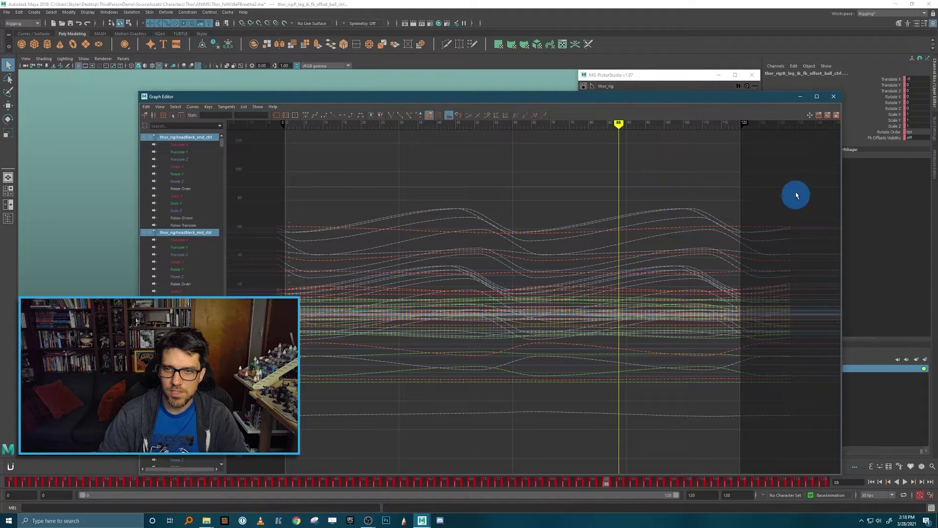
left_click_drag(806, 163, 743, 457)
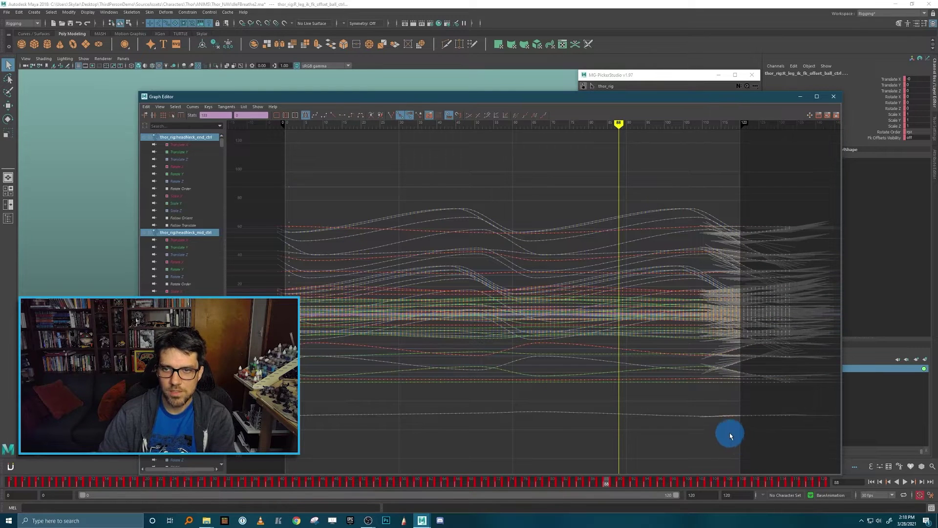
key("Delete")
Delete the keys before frame 0 on all control curves and close the Graph Editor
left_click_drag(267, 174, 262, 303)
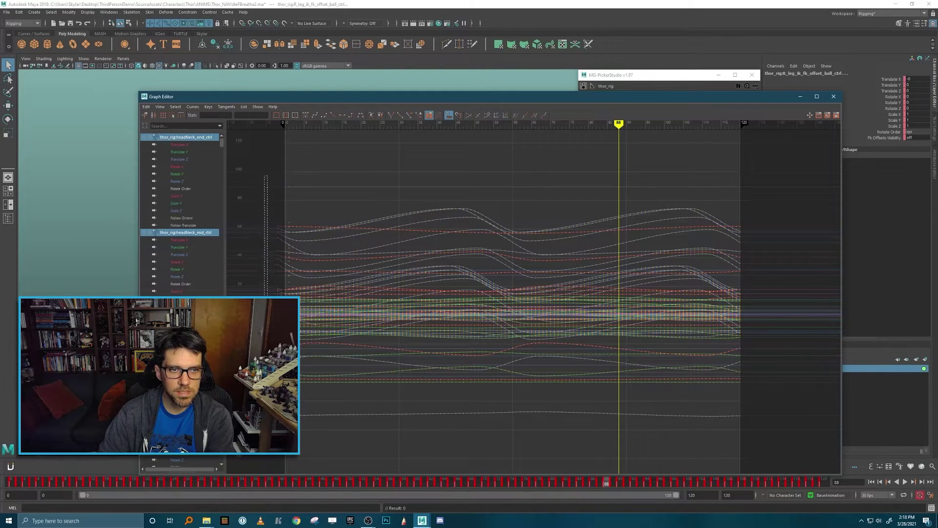
key("Delete")
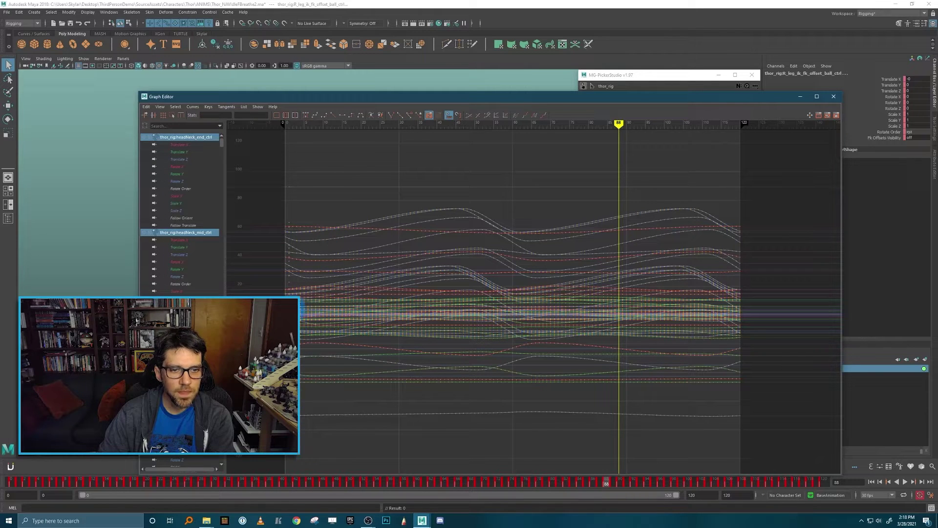
left_click(833, 97)
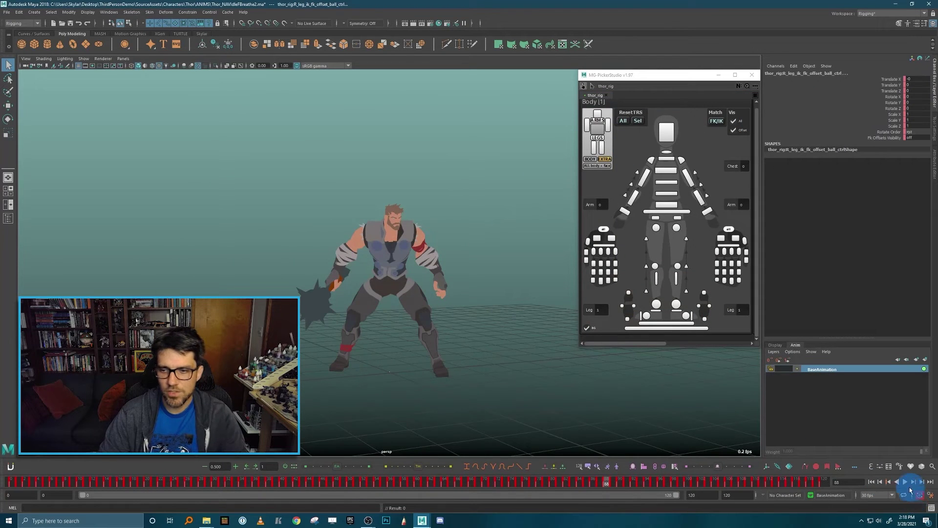
Play back the trimmed animation to check the loop, keeping all rig controls selected
left_click(905, 484)
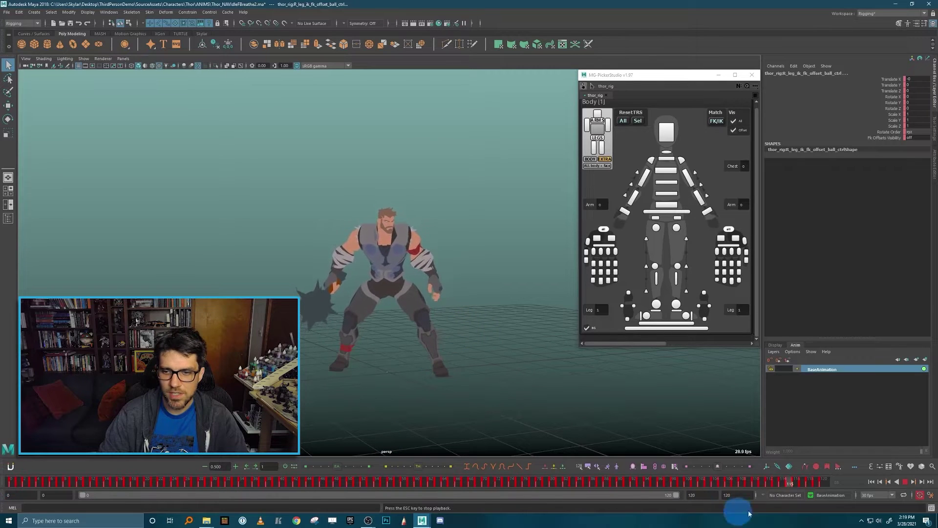
left_click(904, 481)
left_click(418, 186)
key("ctrl+z")
Select the full timeline range from frame 0 to 120 and run Bake Simulation on all rig controls
left_click(11, 483)
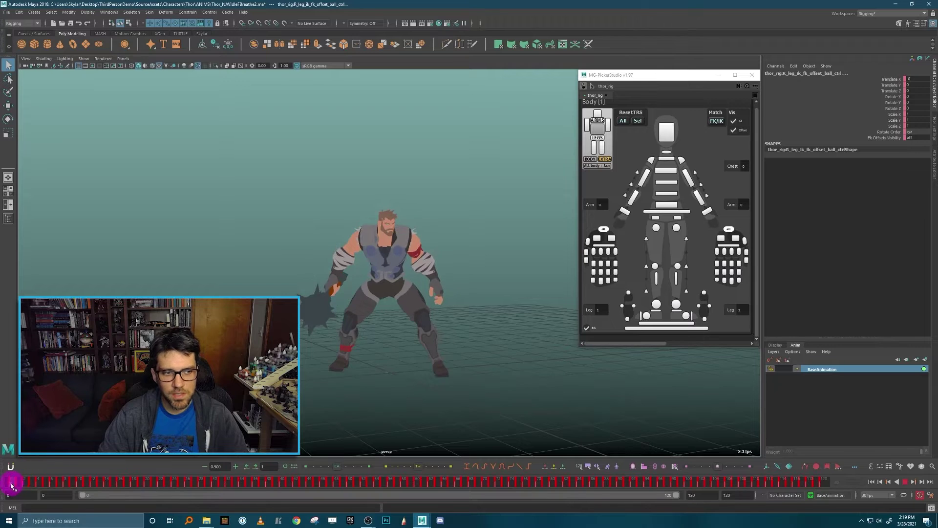
left_click_drag(11, 483, 828, 483, "shift")
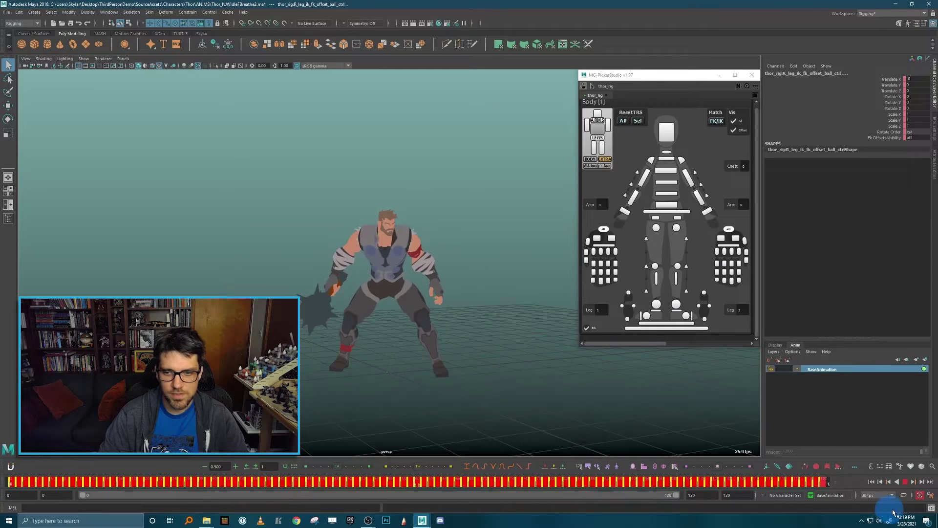
left_click(24, 14)
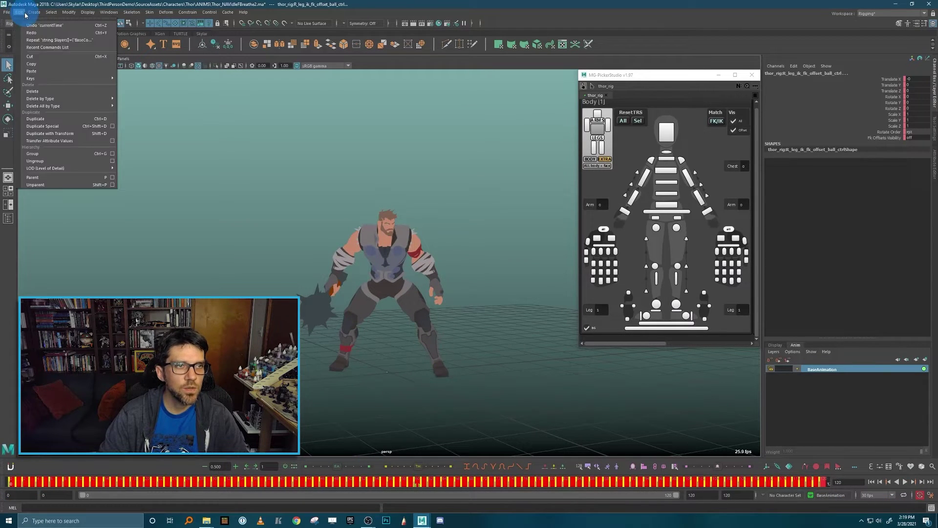
left_click(52, 79)
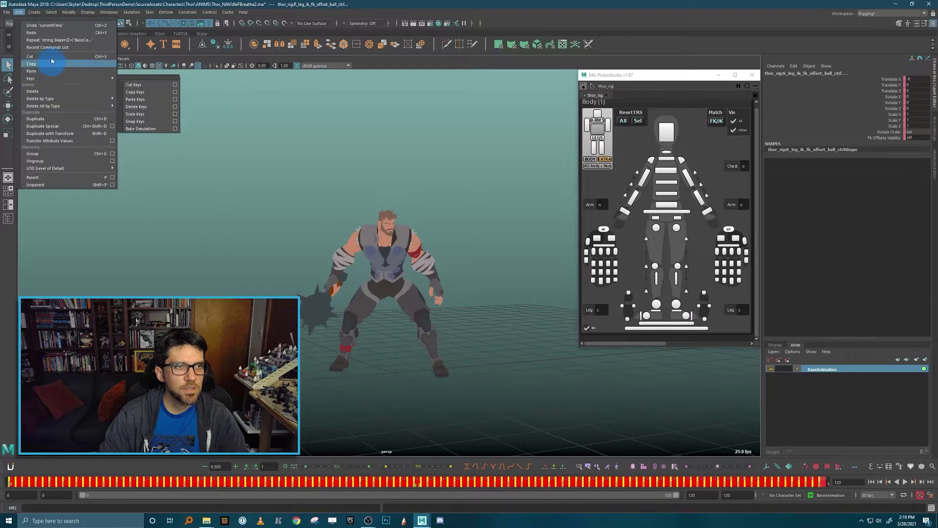
left_click(143, 130)
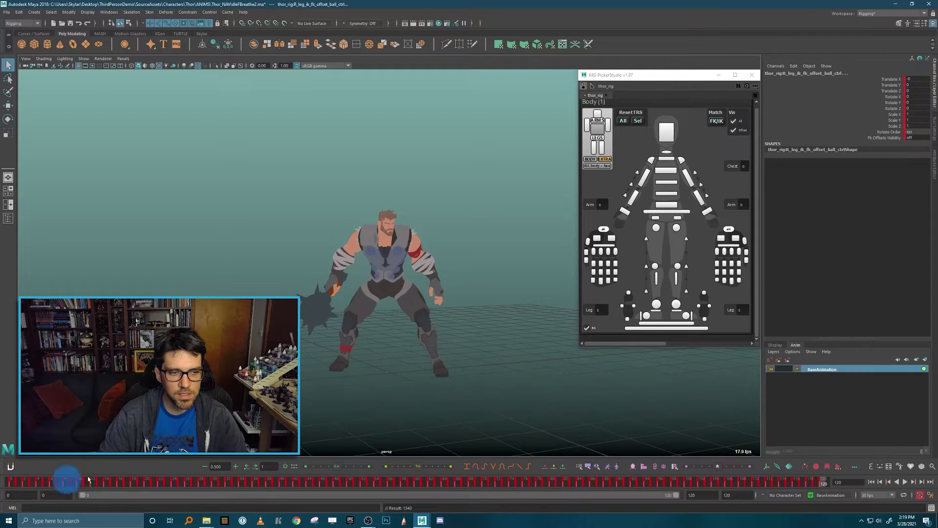
Scrub through the baked animation and inspect the control curves in the Graph Editor
left_click(1, 485)
left_click_drag(23, 489, 397, 482)
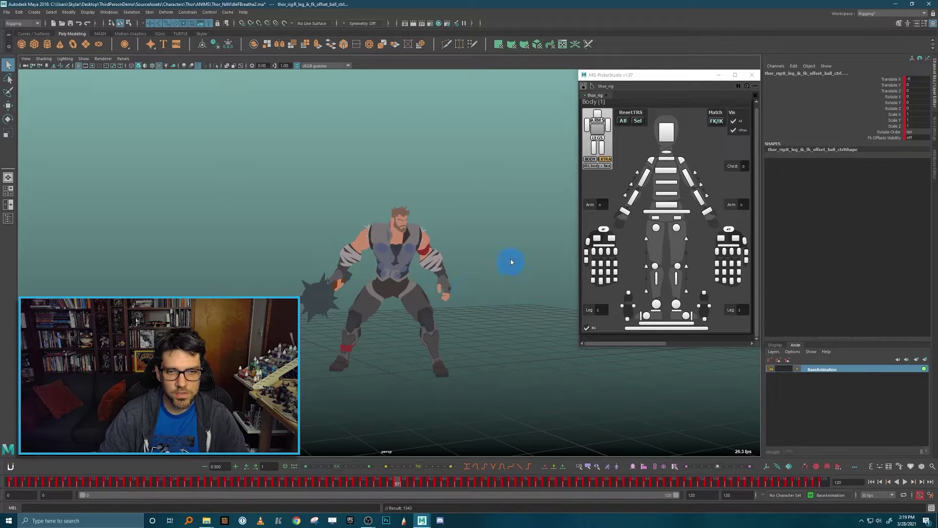
key("ctrl+g")
key("ctrl+g")
left_click(421, 352)
key("ctrl+g")
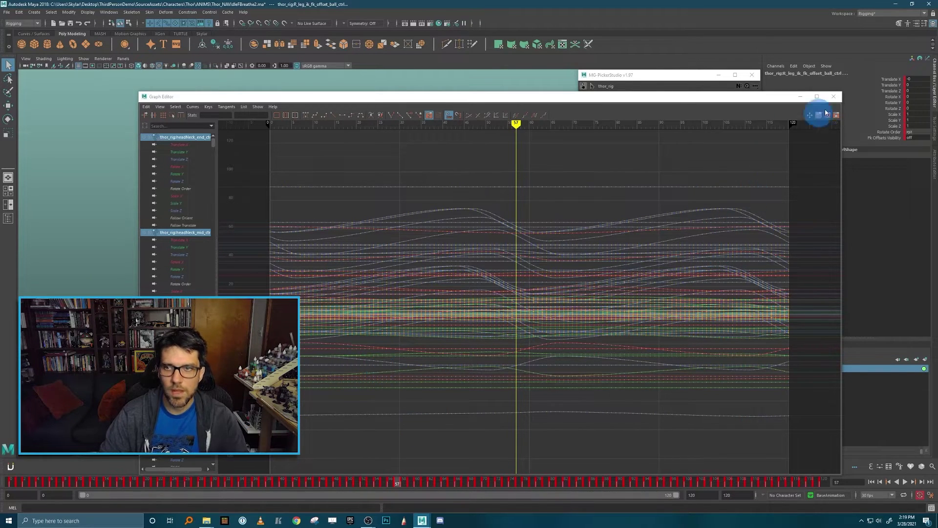
left_click(834, 96)
left_click(442, 184)
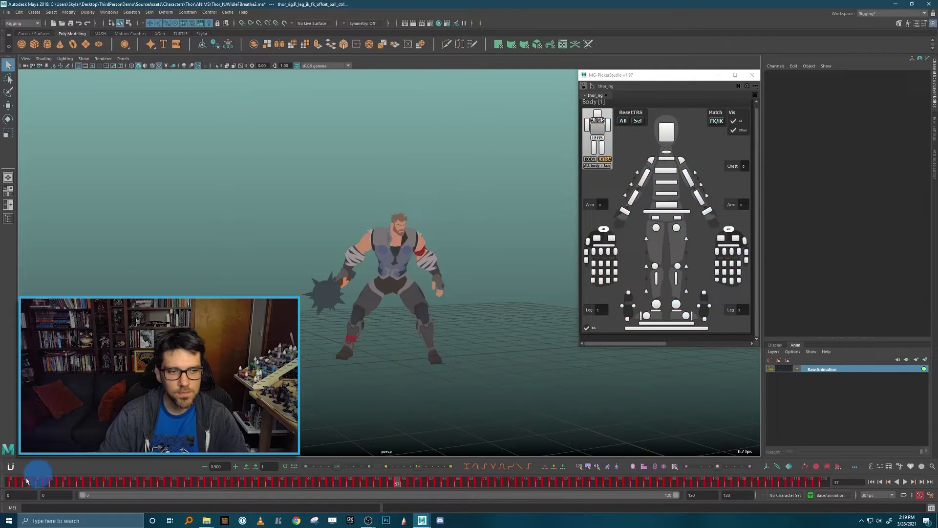
Return to frame 0 and set the playback range's end to frame 200
left_click(10, 481)
left_click_drag(711, 496, 623, 470)
type("200")
key("Return")
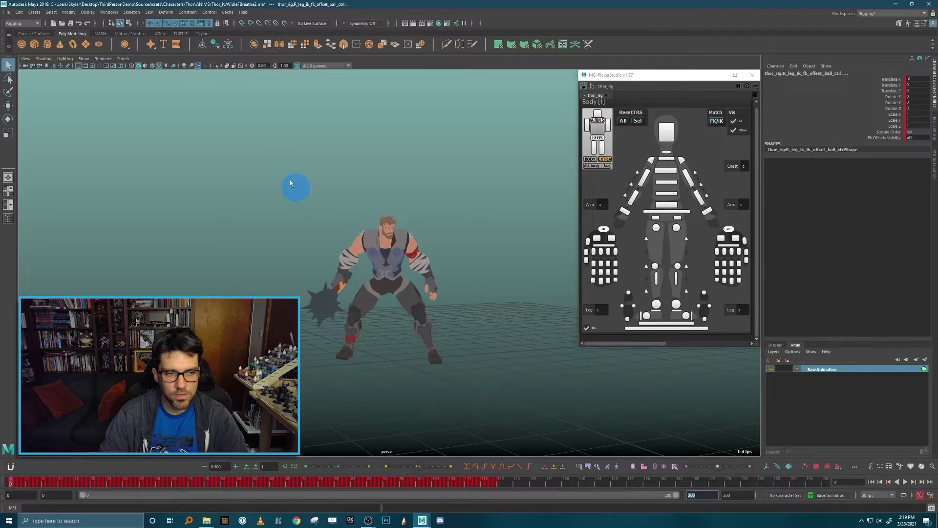
Select all keys from frame 0 to 120 and shift them forward so that the block ends at about frame 200
left_click(283, 173)
key("ctrl+z")
left_click(499, 484)
left_click_drag(500, 484, 11, 492, "shift")
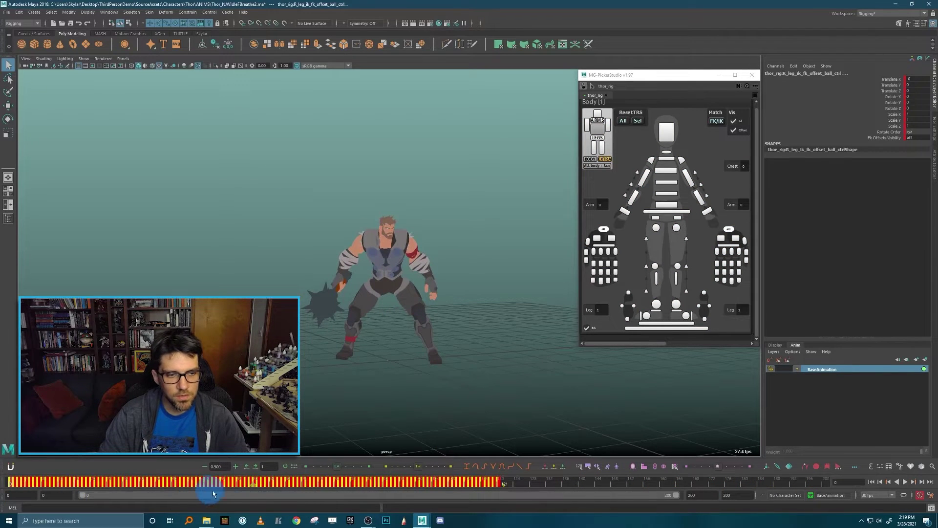
left_click_drag(253, 488, 572, 495)
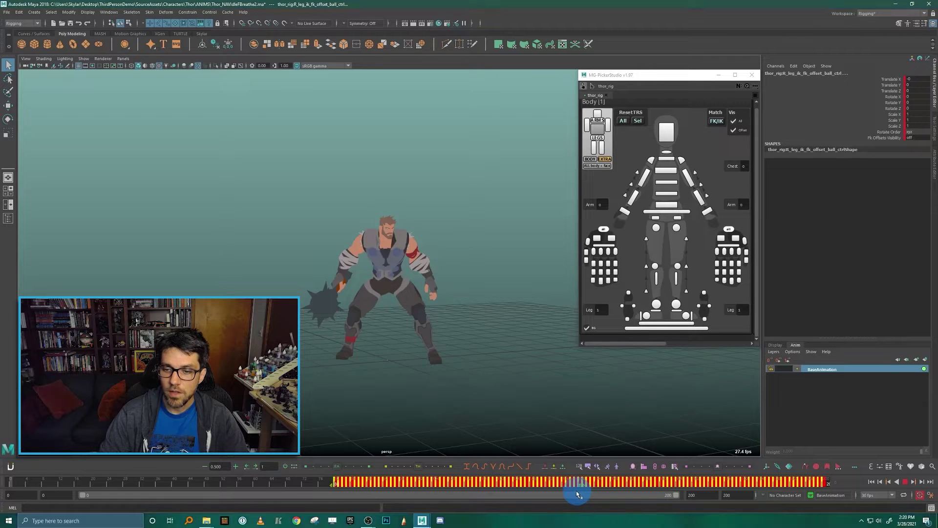
left_click(205, 489)
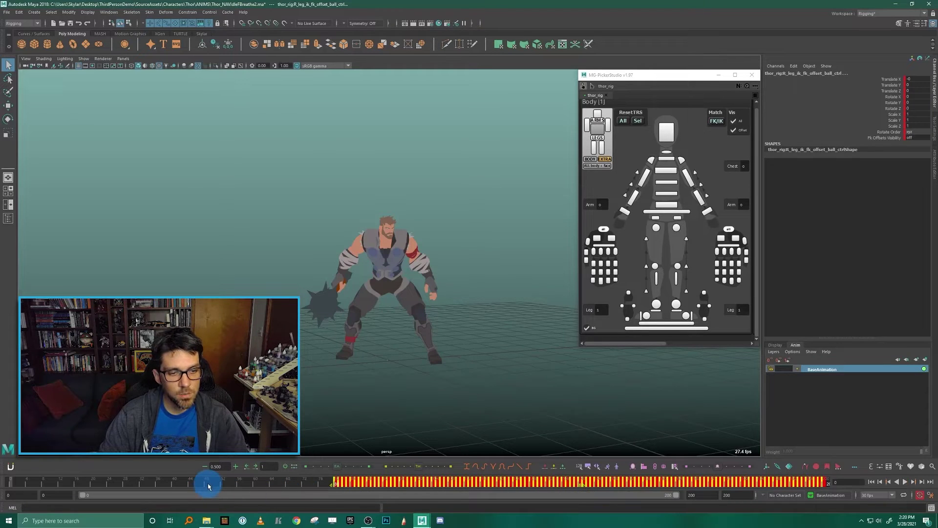
left_click(12, 485)
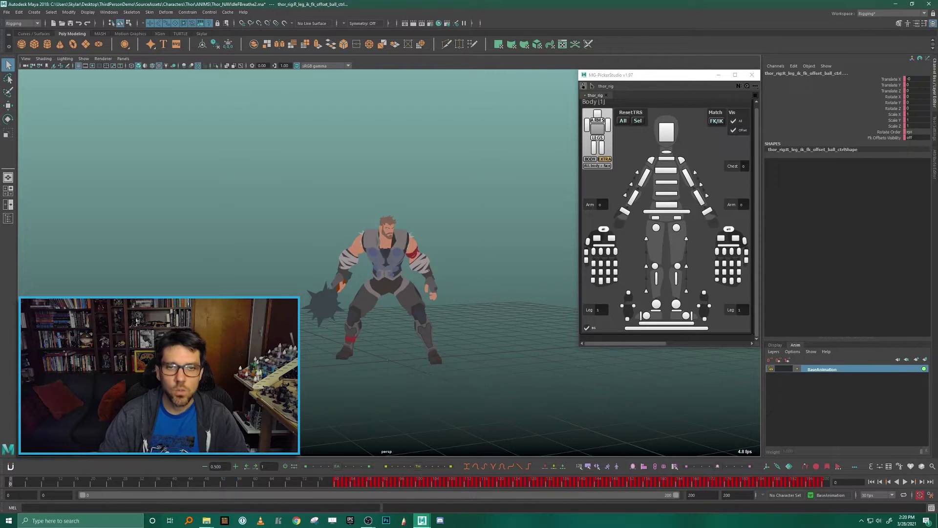
Save the scene under the new name Thor_NAVStopTransition.ma in the ANIMS folder
left_click(6, 13)
left_click(54, 43)
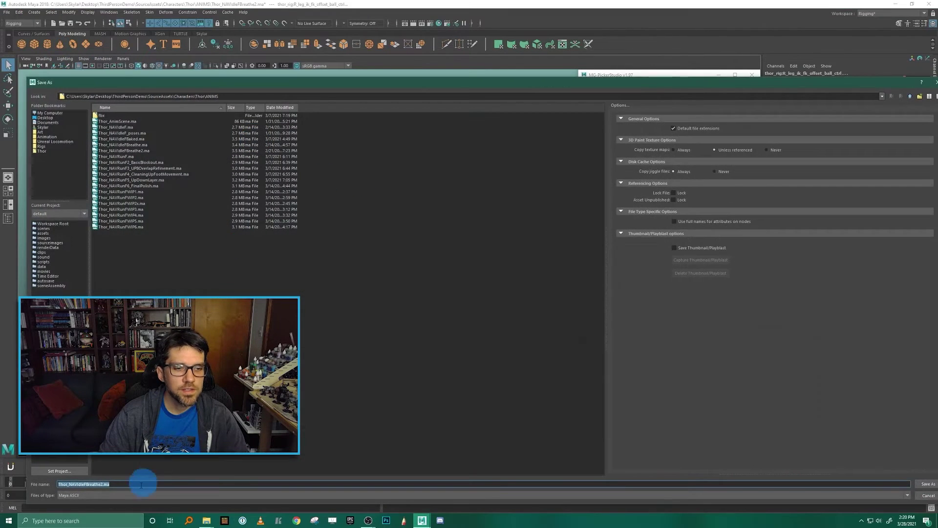
left_click(85, 484)
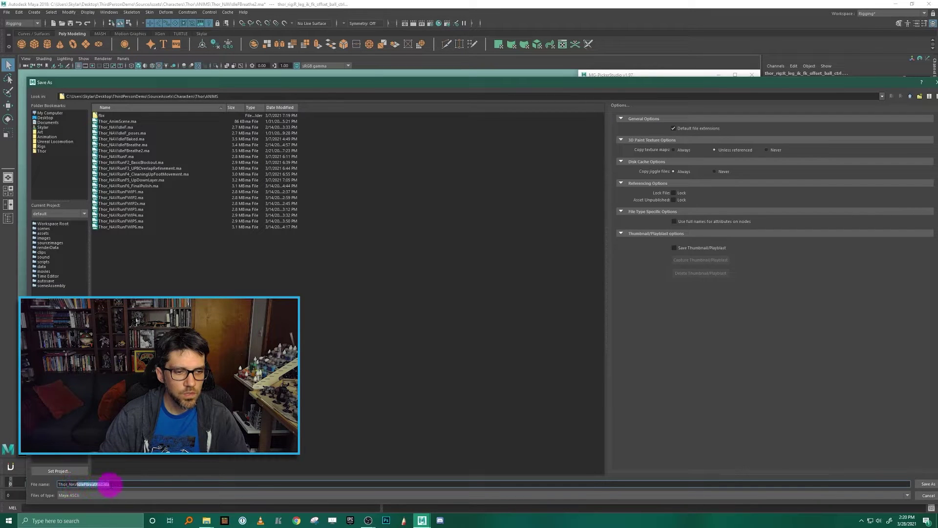
left_click_drag(103, 484, 103, 484)
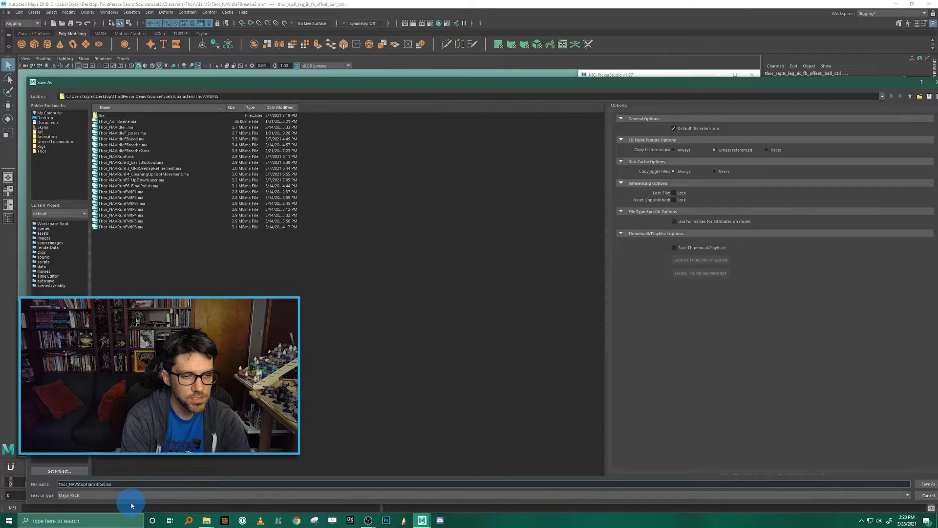
left_click(930, 484)
Open the run cycle scene Thor_NAVRunFWIP6.ma without saving changes to the current scene, and dismiss the read-error notice
left_click(5, 13)
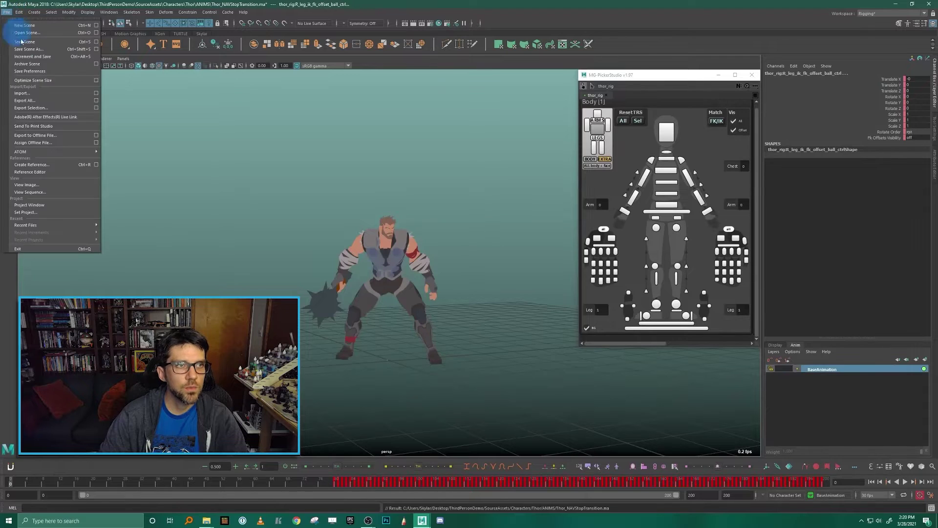
left_click(31, 35)
left_click(8, 14)
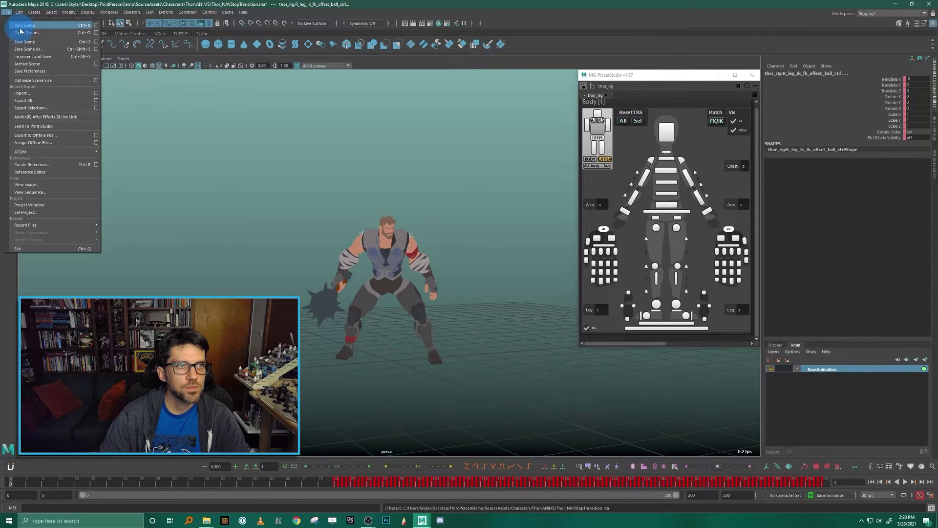
left_click(20, 30)
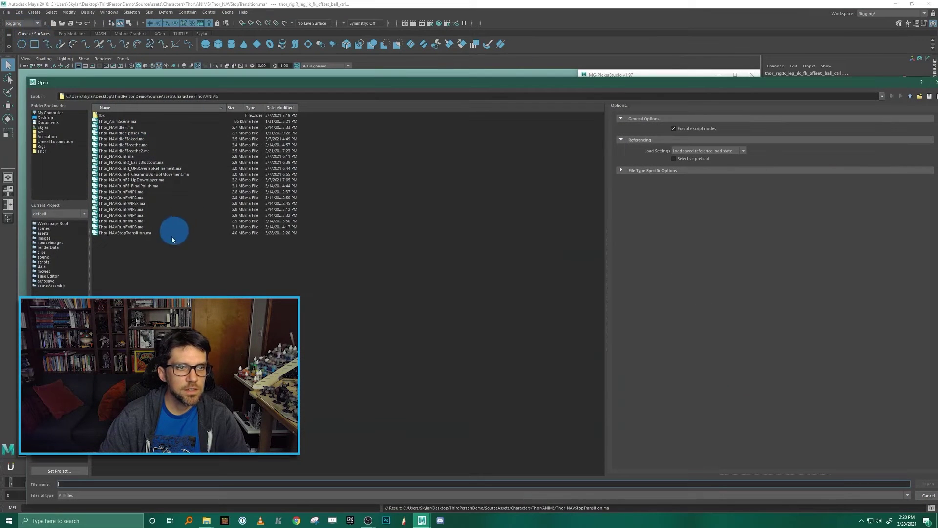
left_click(137, 228)
double_click(131, 228)
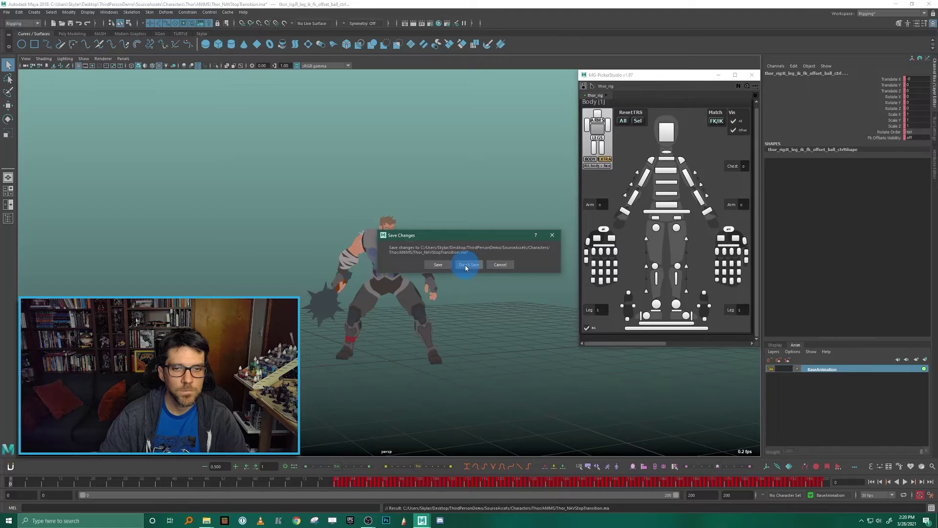
left_click(465, 266)
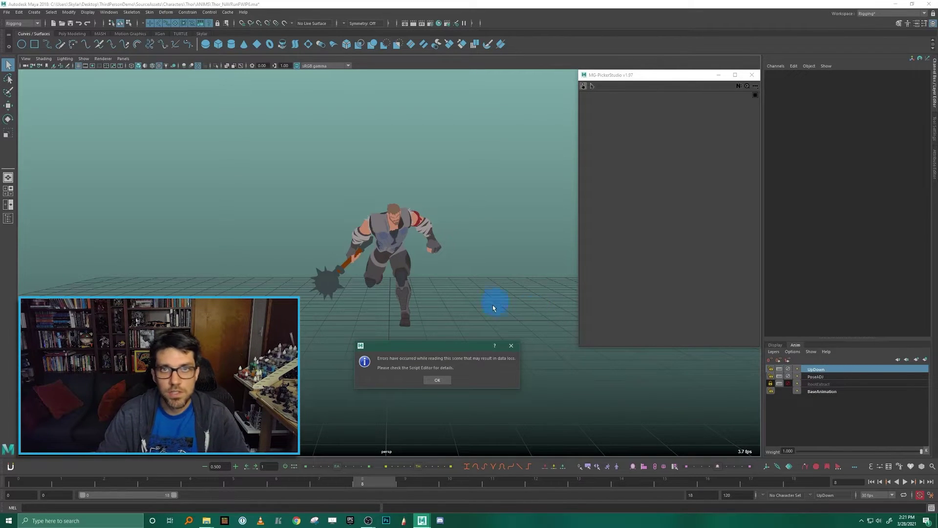
left_click(437, 380)
Select all rig controls and merge the run's animation layers from BaseAnimation through UpDown
key("ctrl+a")
left_click_drag(451, 270, 494, 295, "alt")
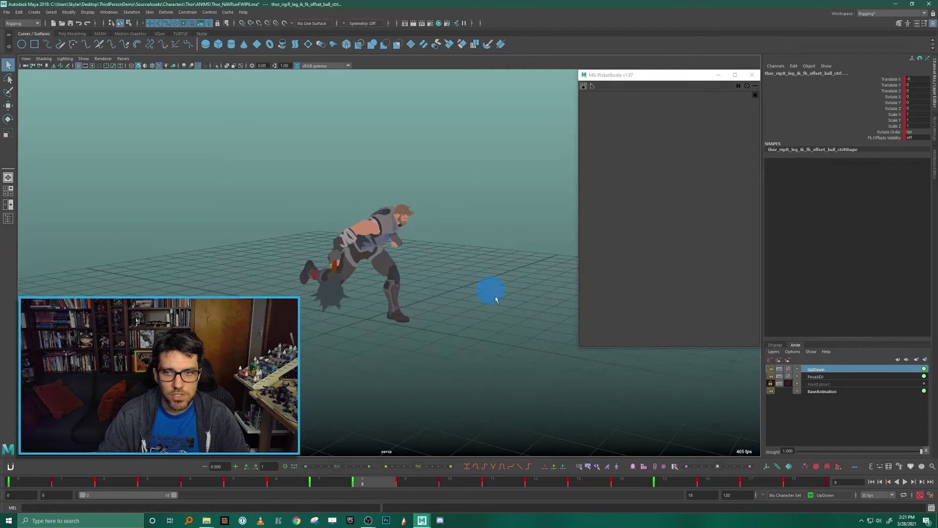
left_click(832, 392)
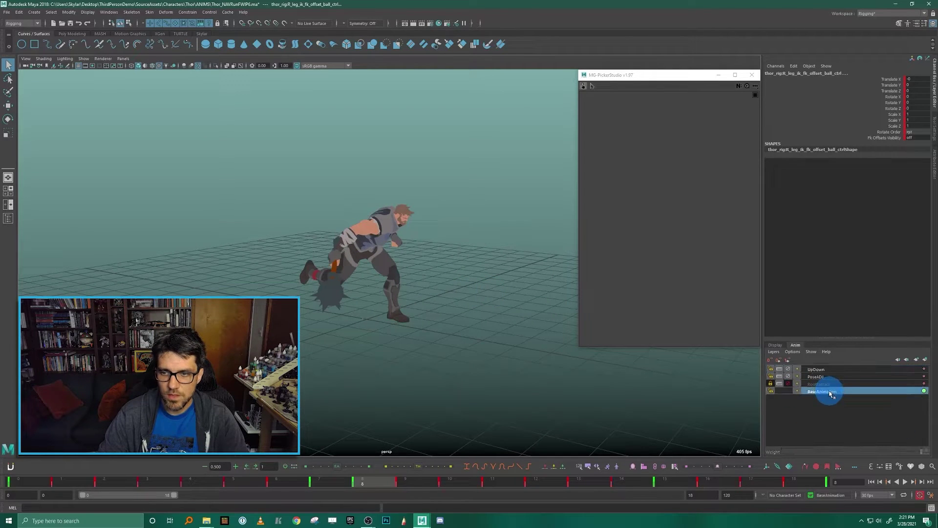
left_click(825, 370, "shift")
right_click(824, 370)
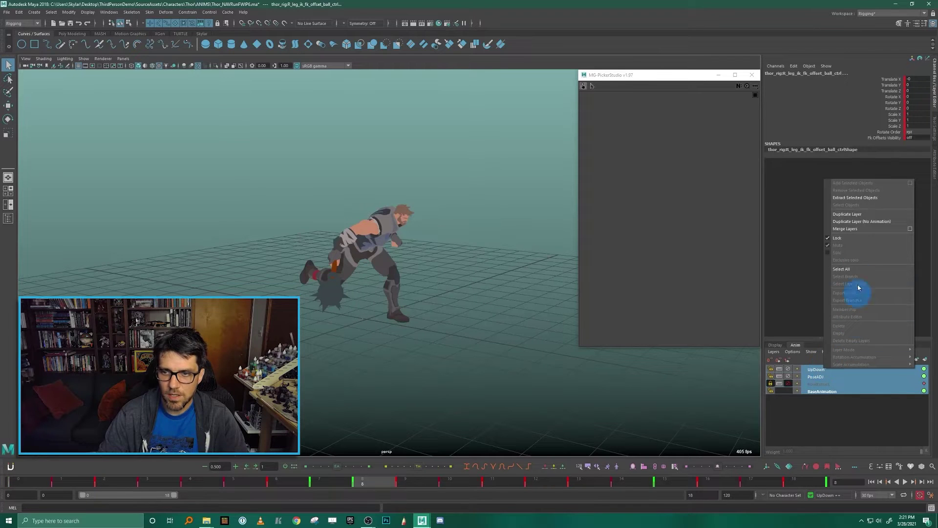
left_click(855, 228)
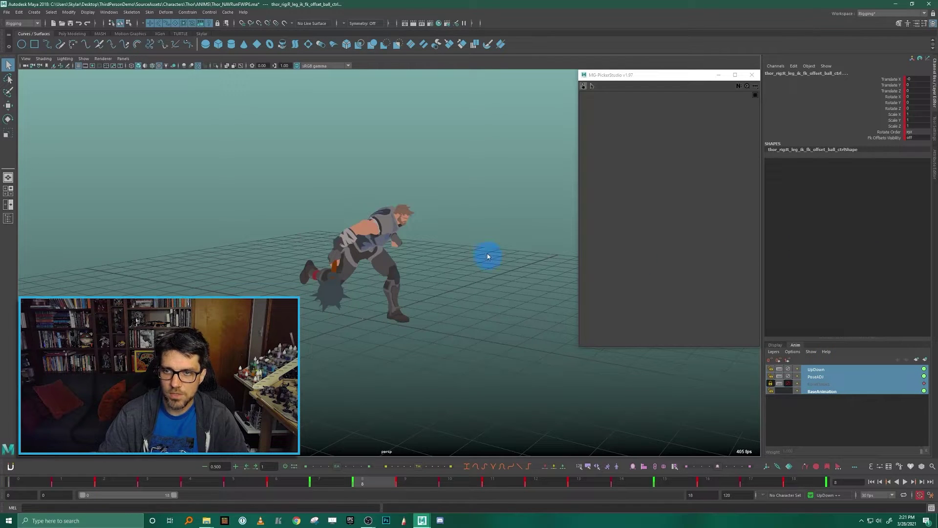
left_click(354, 237)
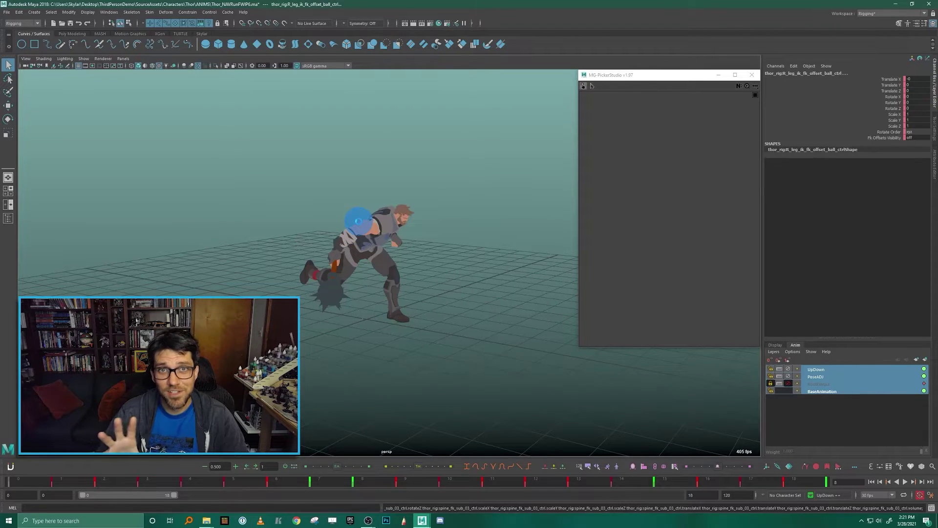
left_click(359, 224)
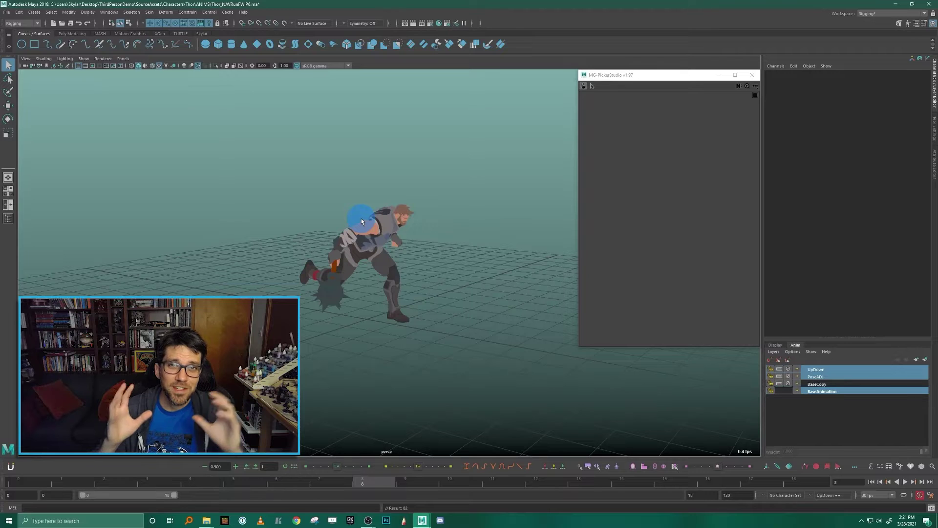
left_click(452, 214)
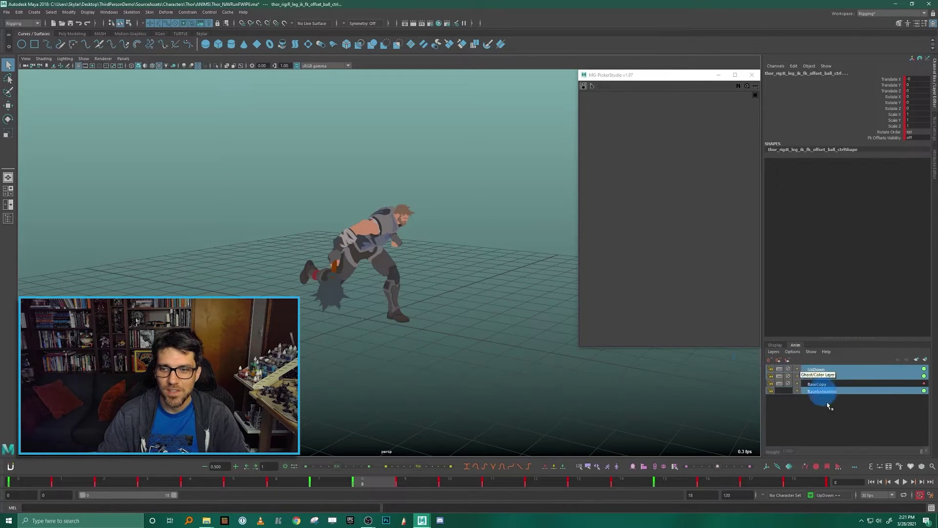
Mute the UpDown, PoseADJ and BaseCopy animation layers so only BaseAnimation plays
left_click(788, 378)
left_click(787, 369)
left_click(787, 383)
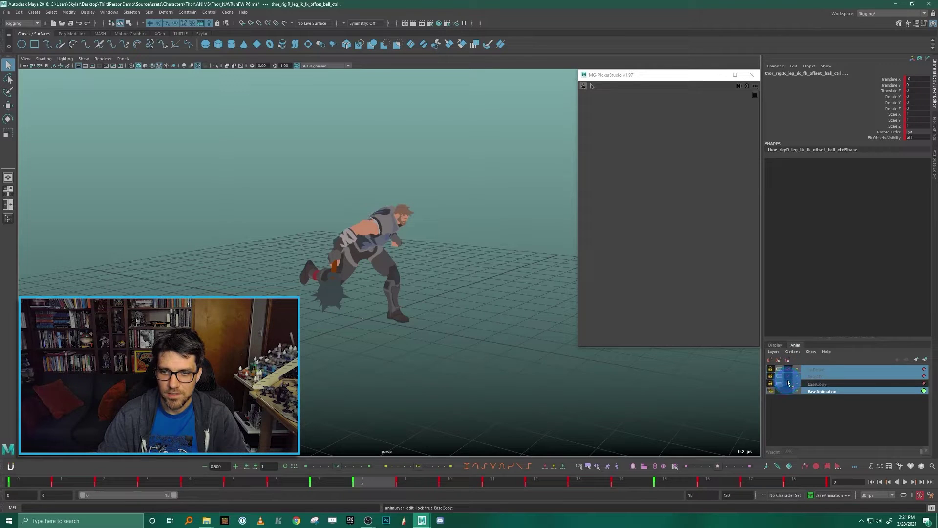
Go to frame 11 of the run cycle and set a key on all rig controls
left_click_drag(115, 480, 507, 488)
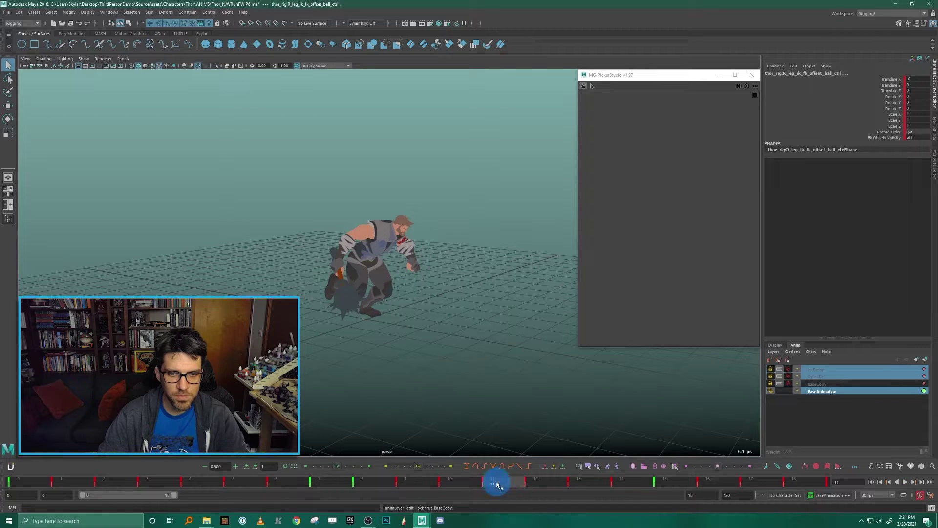
key("s")
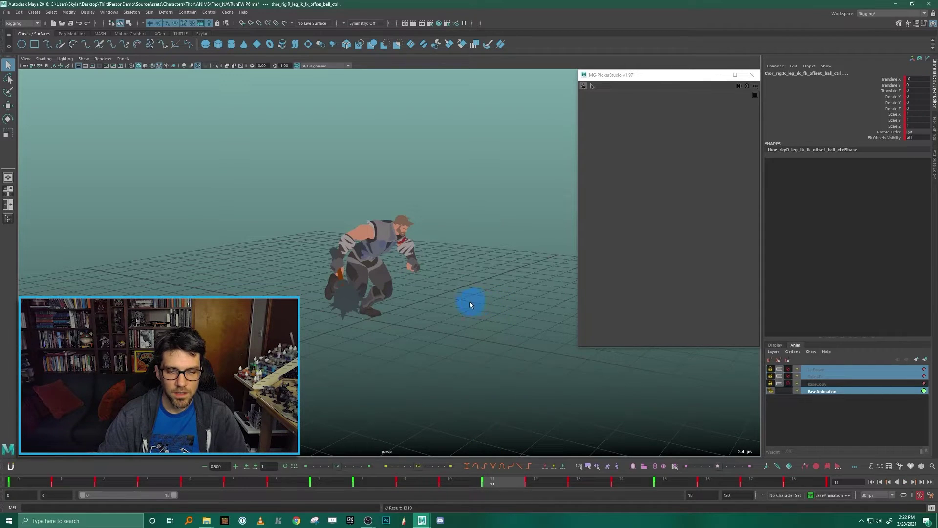
left_click_drag(461, 316, 430, 301, "alt")
right_click_drag(500, 483, 533, 377)
left_click_drag(505, 293, 401, 323, "alt")
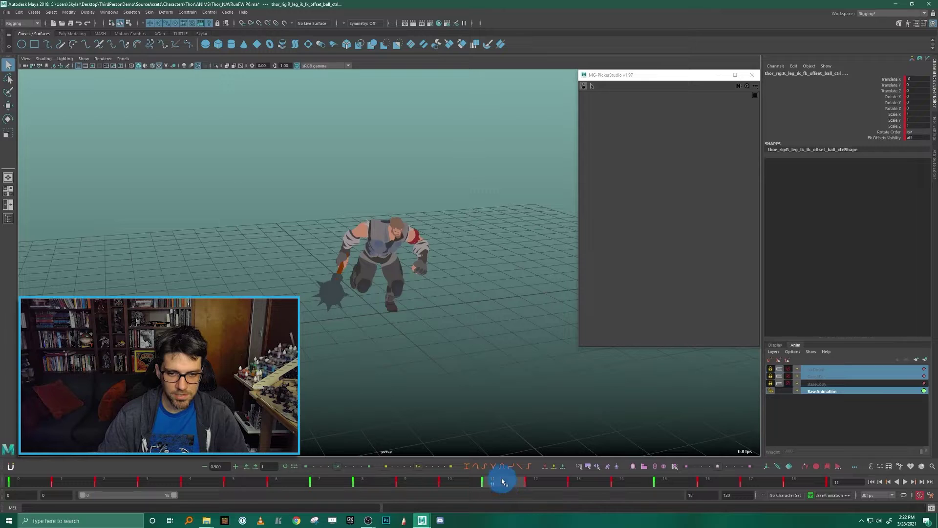
left_click(480, 169)
key("ctrl+shift+a")
key("s")
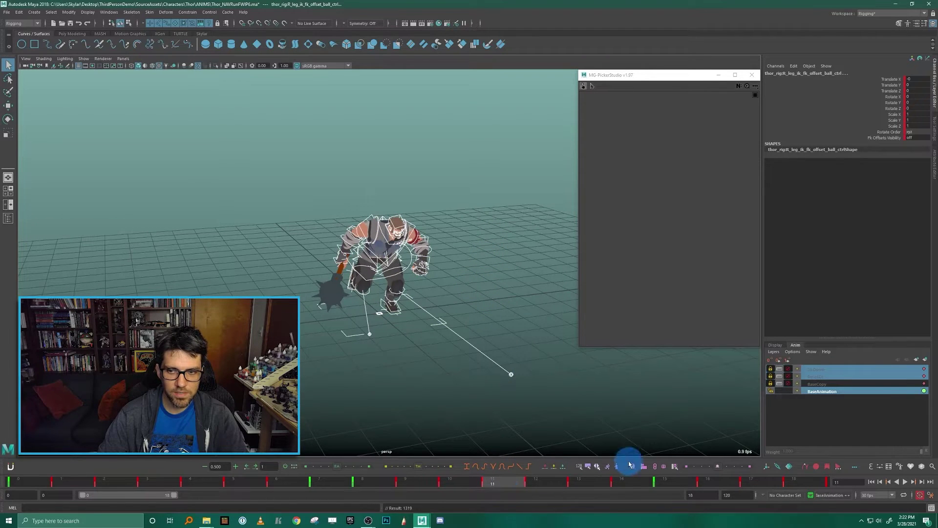
Make BaseAnimation the only selected layer and copy the rig controls' keys at frame 11
left_click(879, 393)
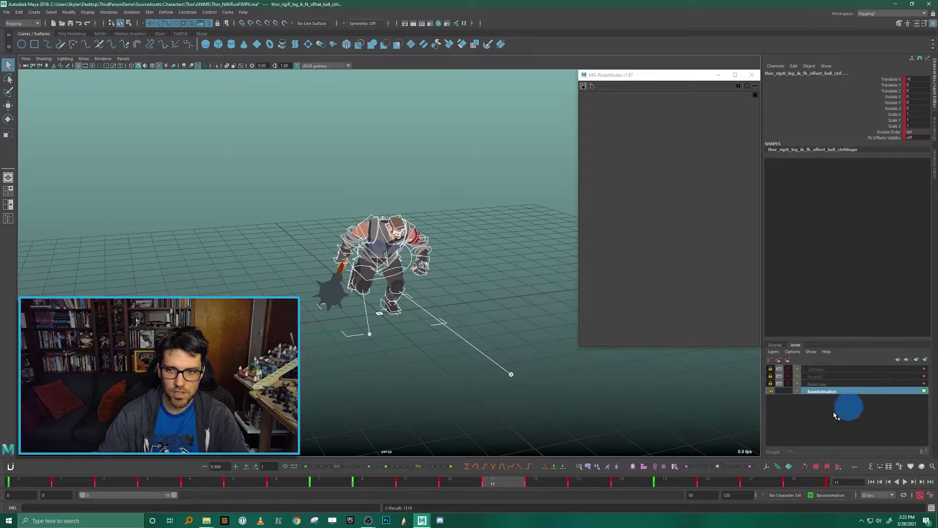
right_click(497, 482)
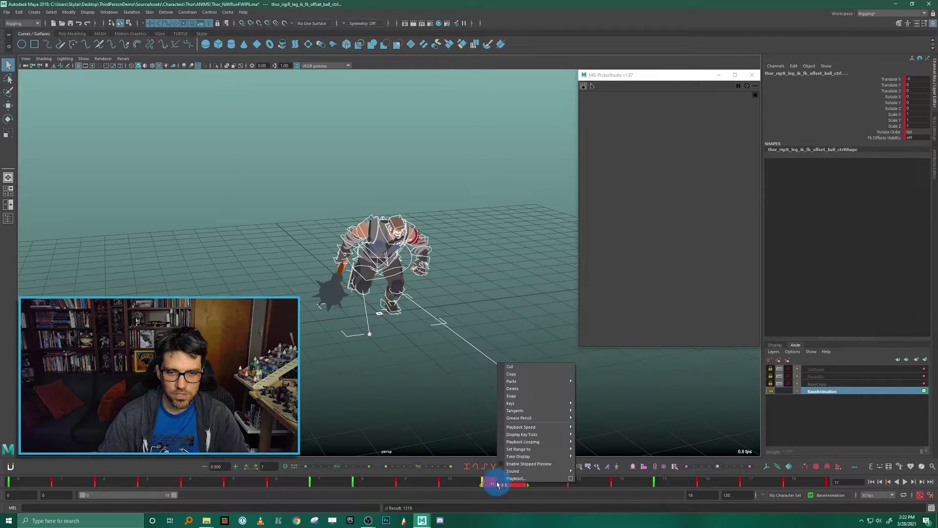
left_click(524, 371)
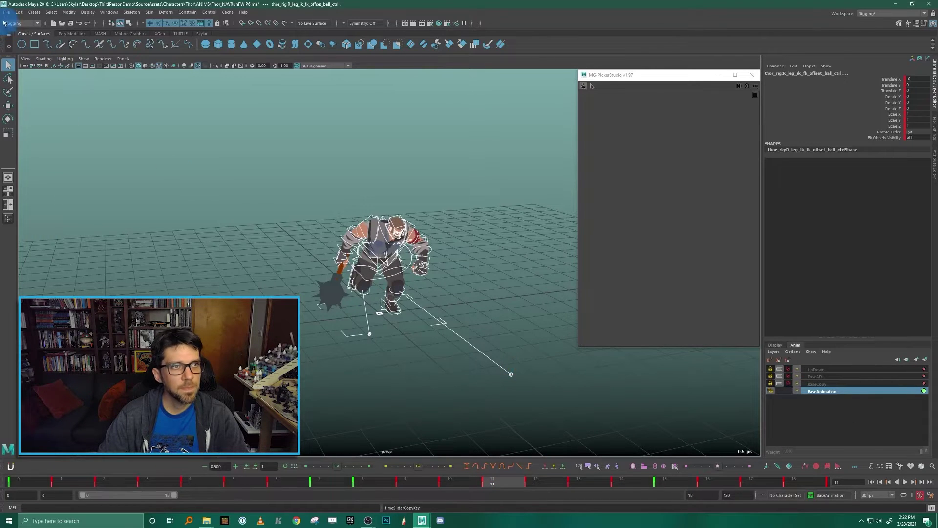
right_click(498, 485)
mouse_move(537, 386)
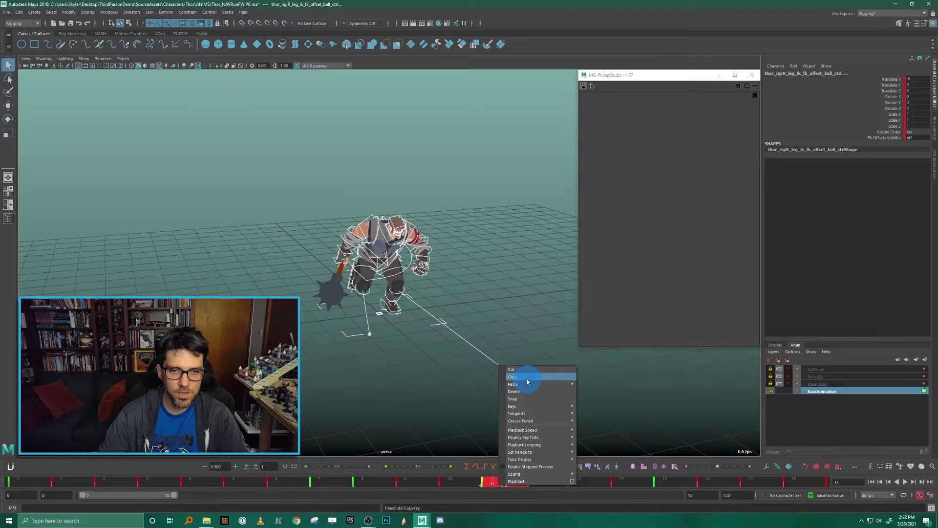
left_click(512, 376)
Reopen the recent scene Thor_NAVStopTransition.ma, discarding the changes made to the run scene
left_click(232, 198)
left_click(7, 11)
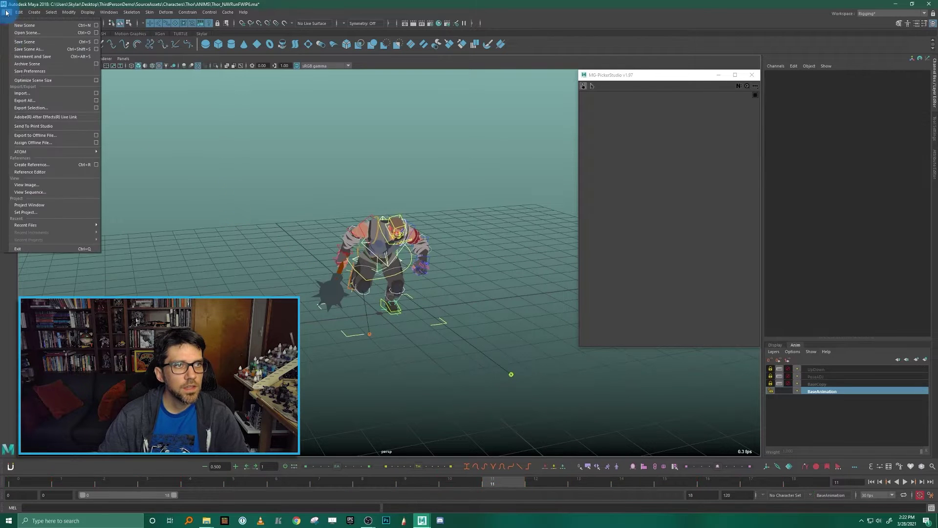
mouse_move(63, 226)
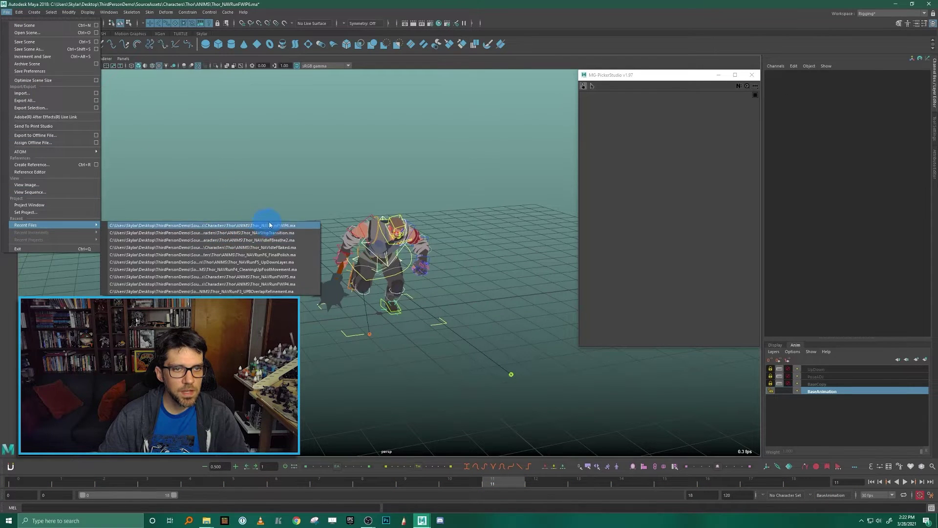
left_click(280, 232)
left_click(469, 265)
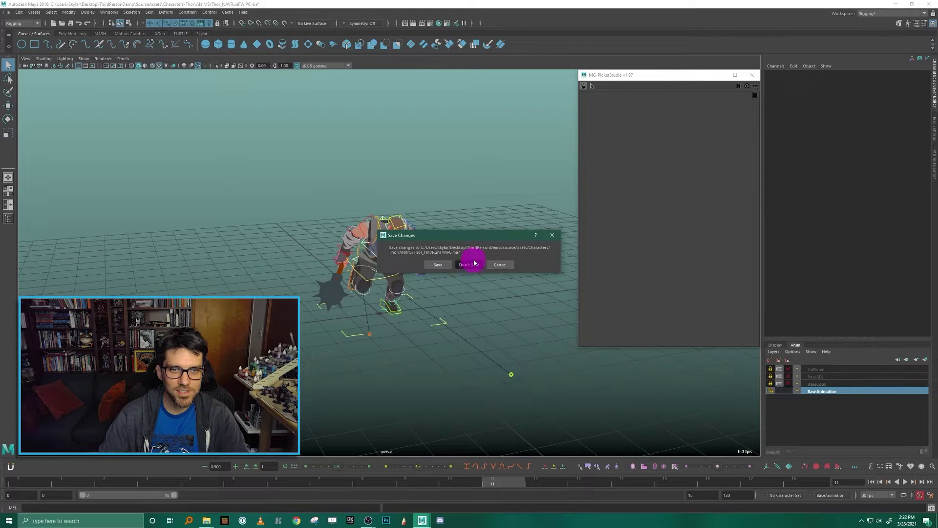
left_click(470, 265)
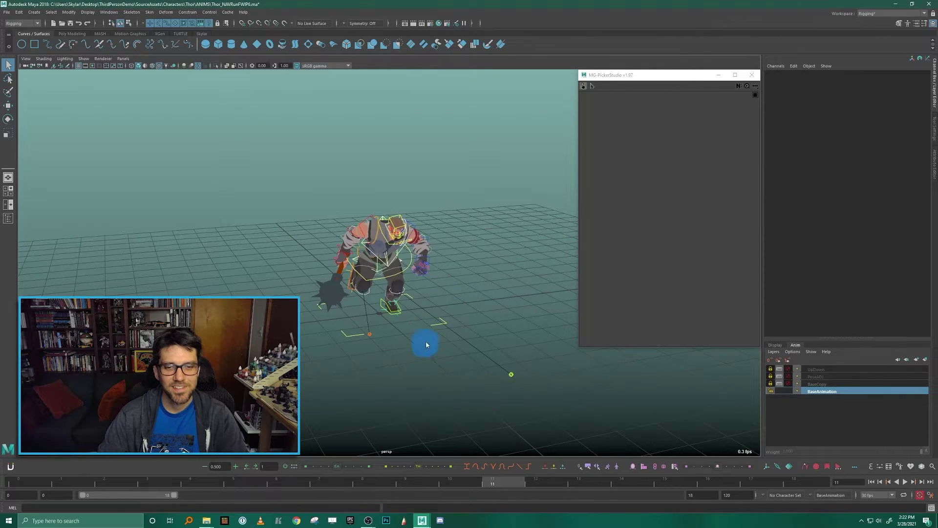
left_click(200, 289)
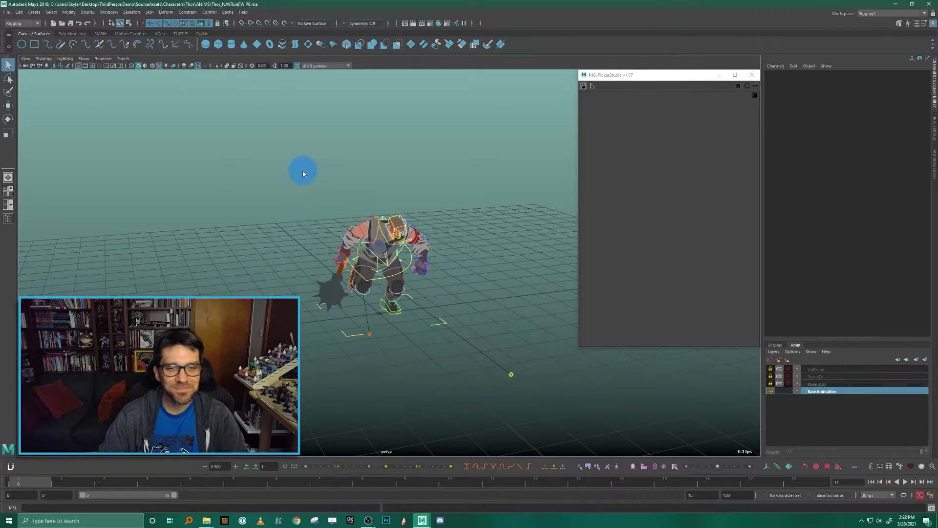
left_click(457, 240)
left_click(349, 172)
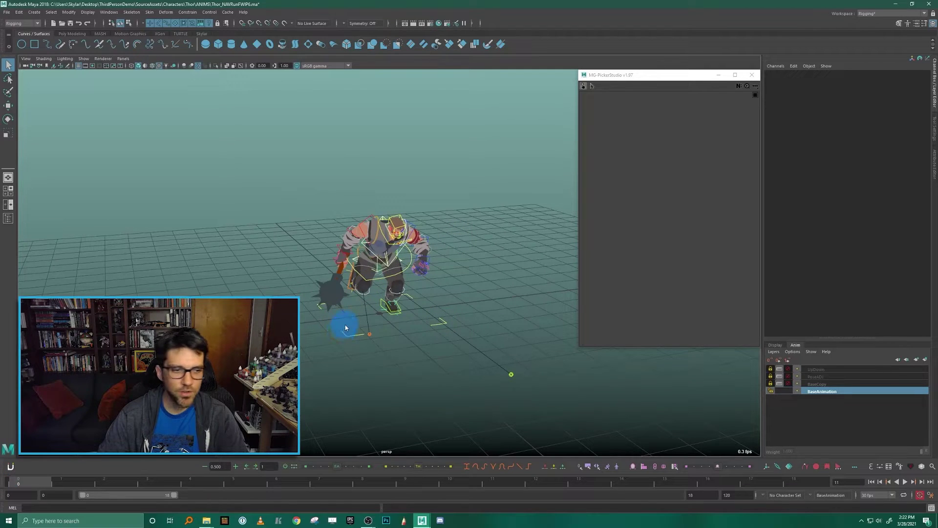
left_click(439, 381)
left_click(483, 255)
left_click(458, 268)
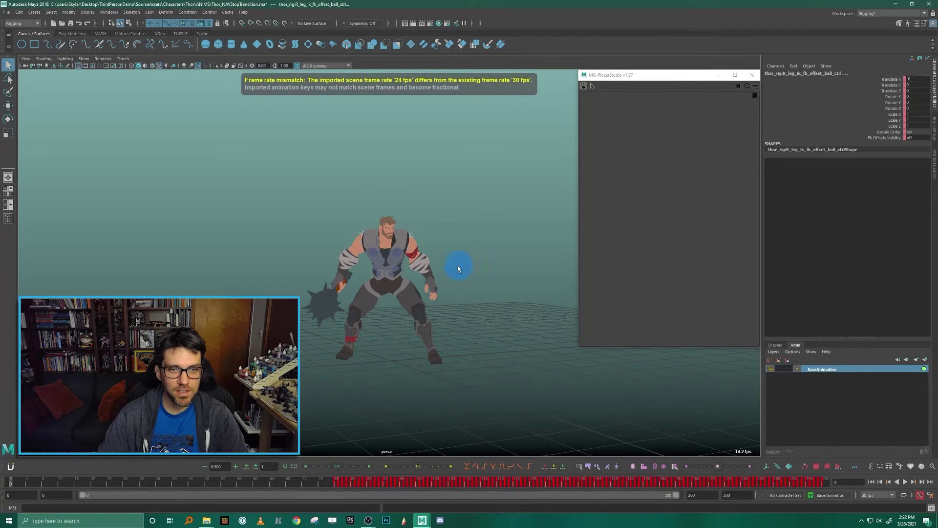
Load the thor_rig character picker in MG-PickerStudio, keeping the rig controls selected
left_click(755, 86)
left_click(794, 102)
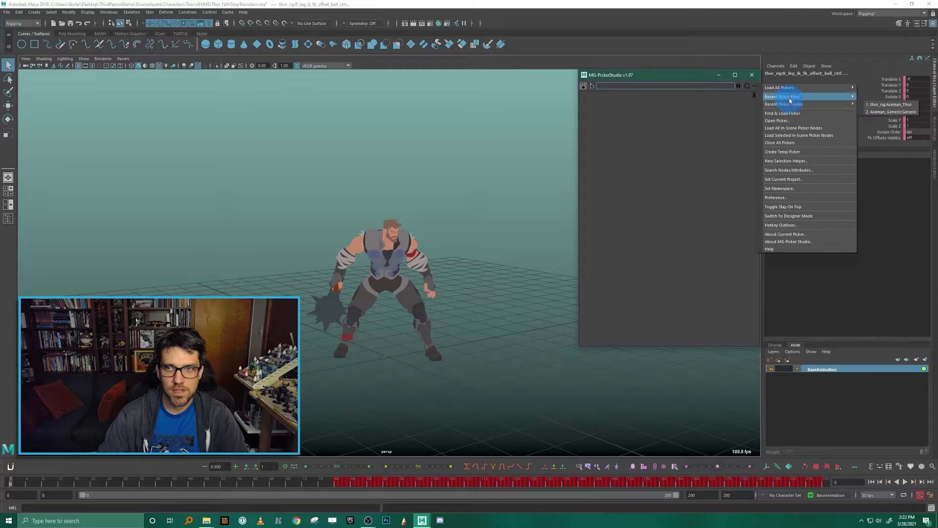
left_click(708, 99)
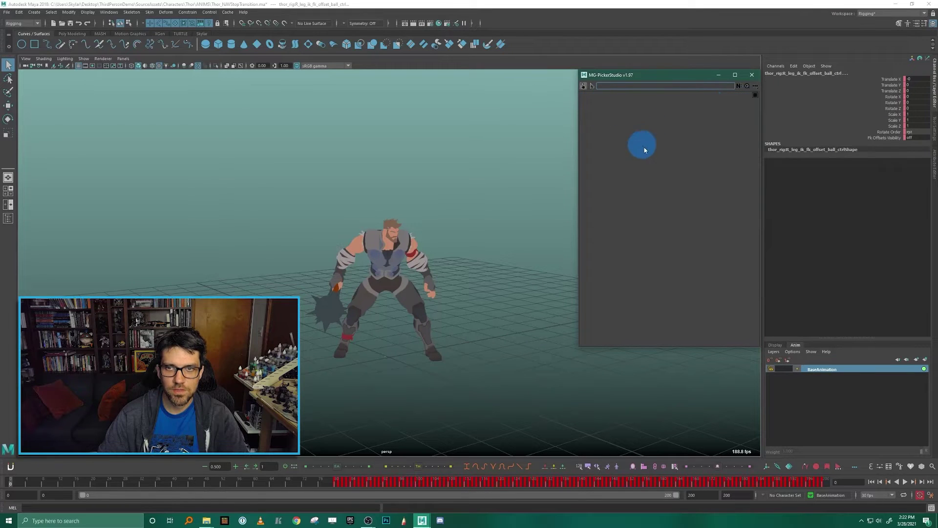
left_click(755, 87)
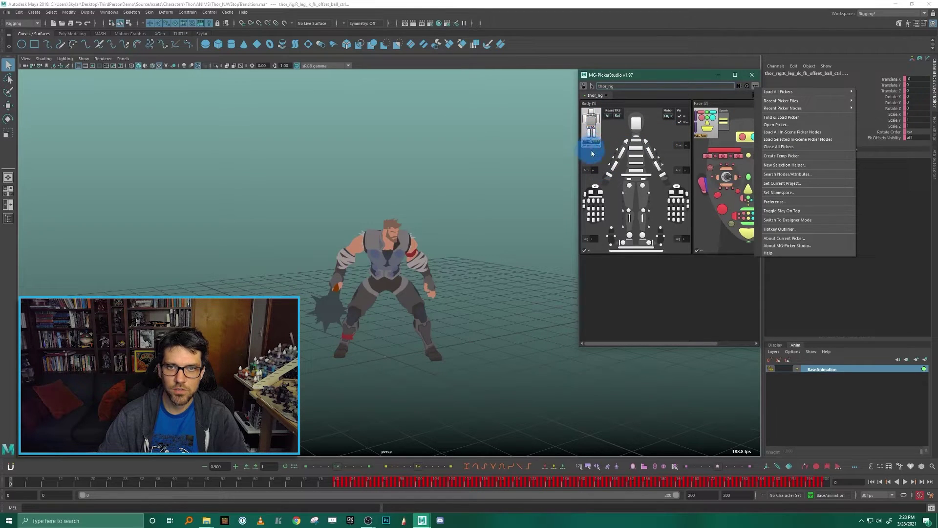
left_click(441, 153)
key("ctrl+z")
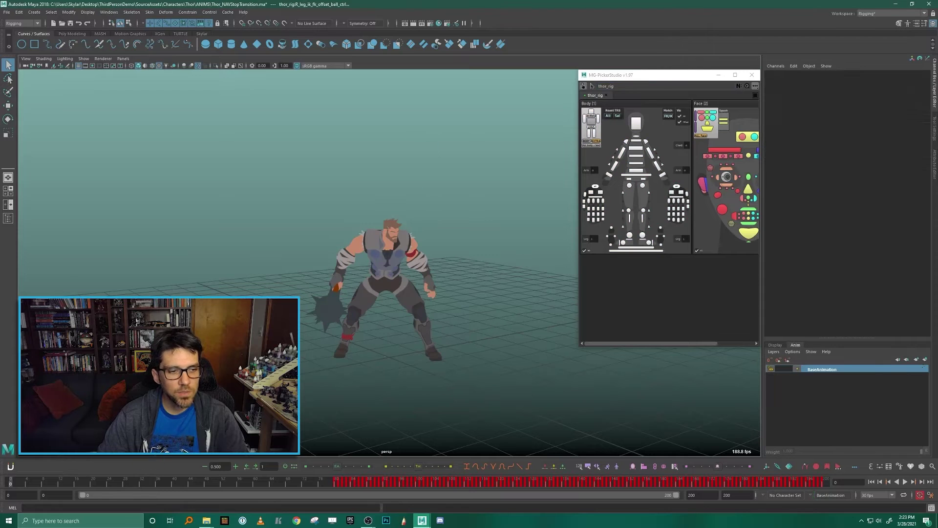
Paste the copied run pose onto all rig controls at frame 0 and set a key on them there
key("s")
right_click(9, 486)
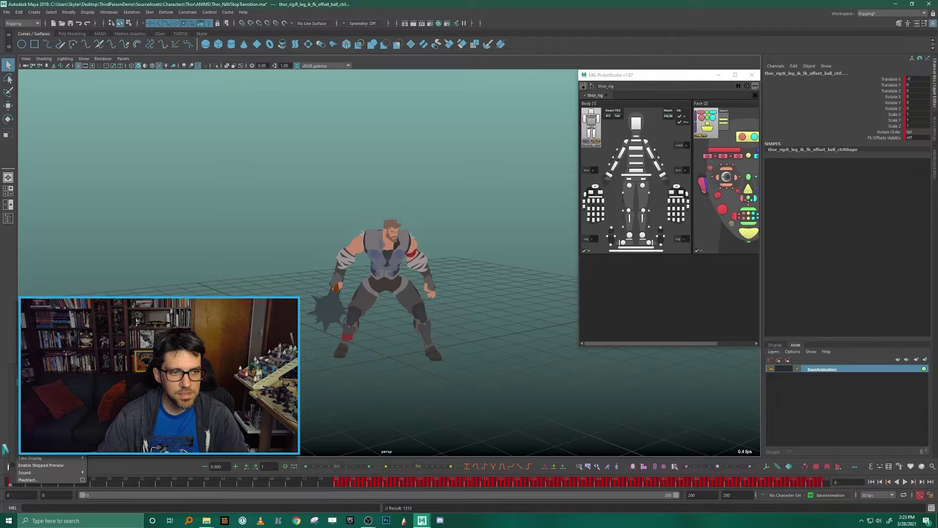
left_click(103, 383)
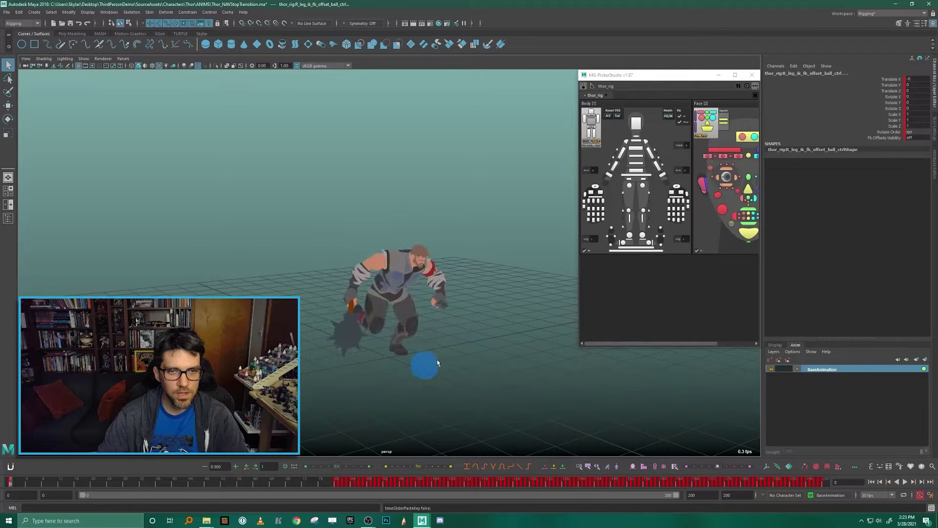
left_click_drag(506, 352, 570, 398, "alt")
key("s")
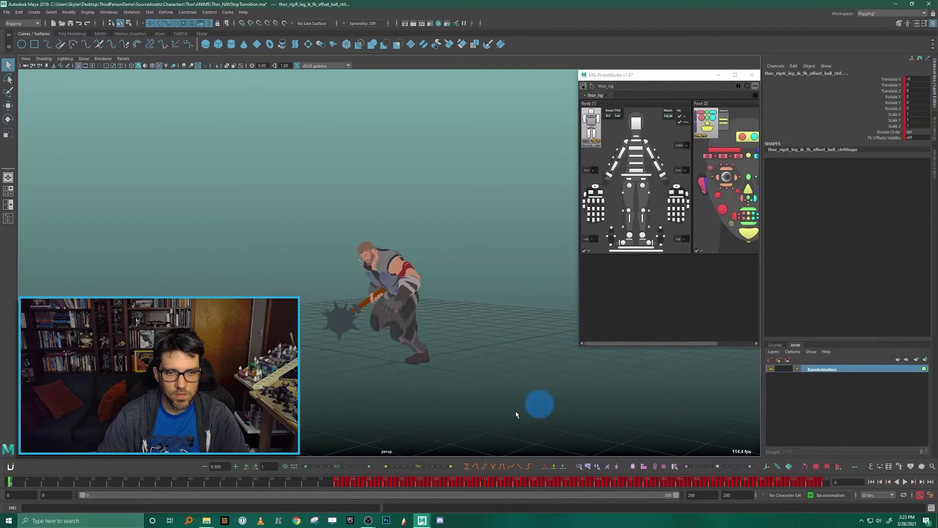
Play back the blend into the idle and set all rig control curves to auto tangents in the Graph Editor
mouse_move(336, 483)
left_mouse_down()
mouse_move(627, 483)
mouse_move(29, 477)
left_mouse_up()
key("alt+v")
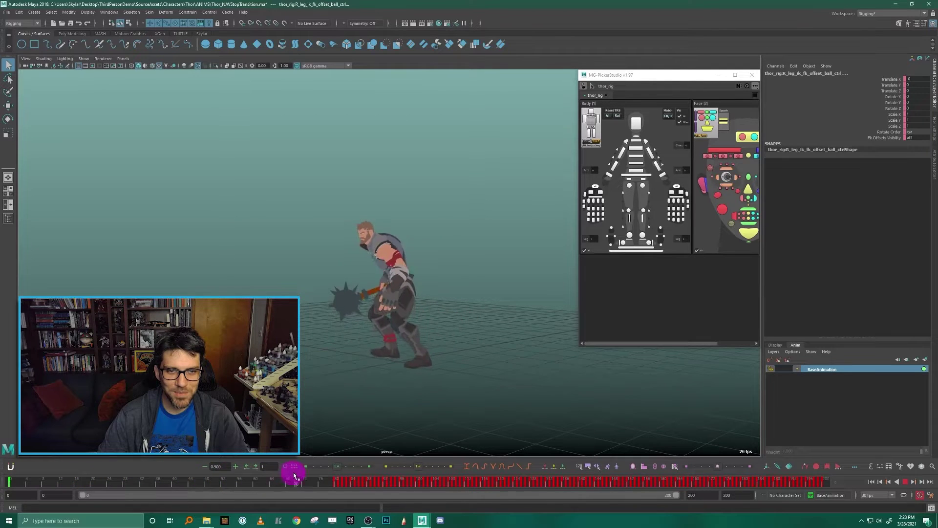
key("alt+v")
key("ctrl+g")
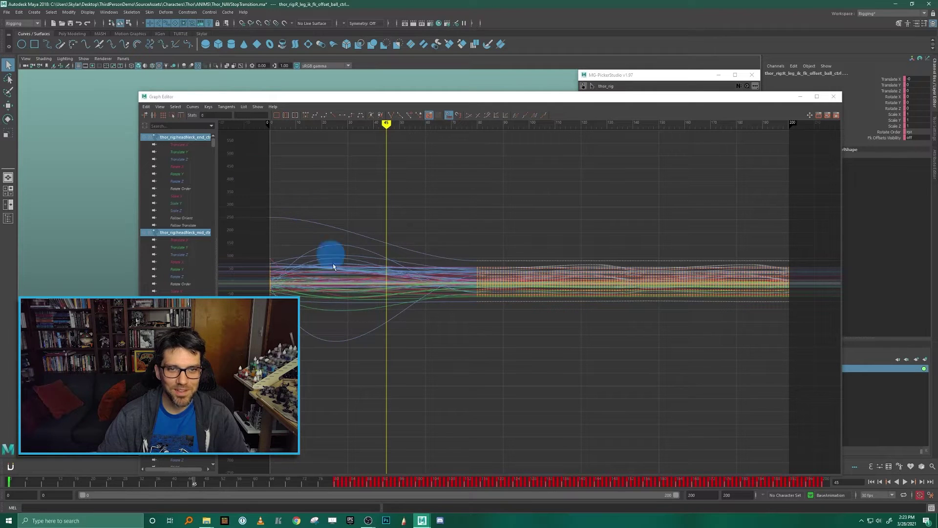
left_click_drag(241, 187, 738, 409)
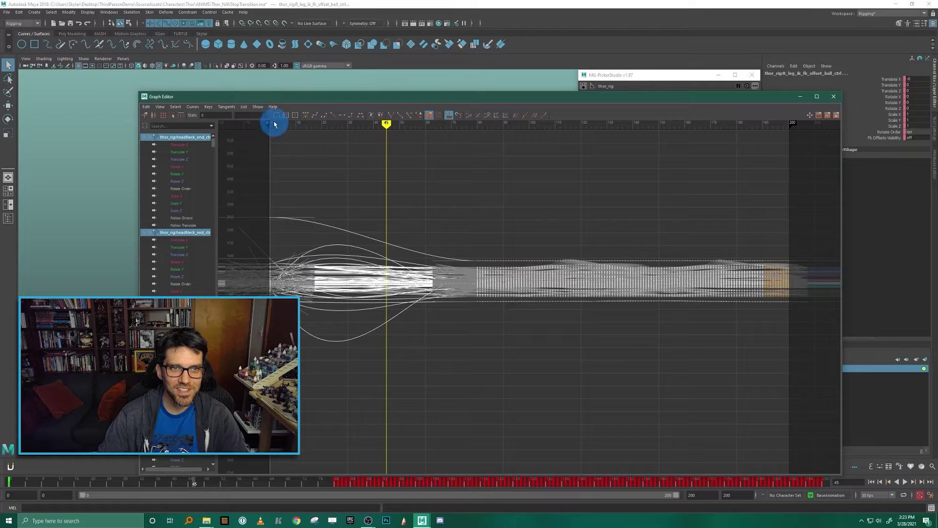
left_click(306, 116)
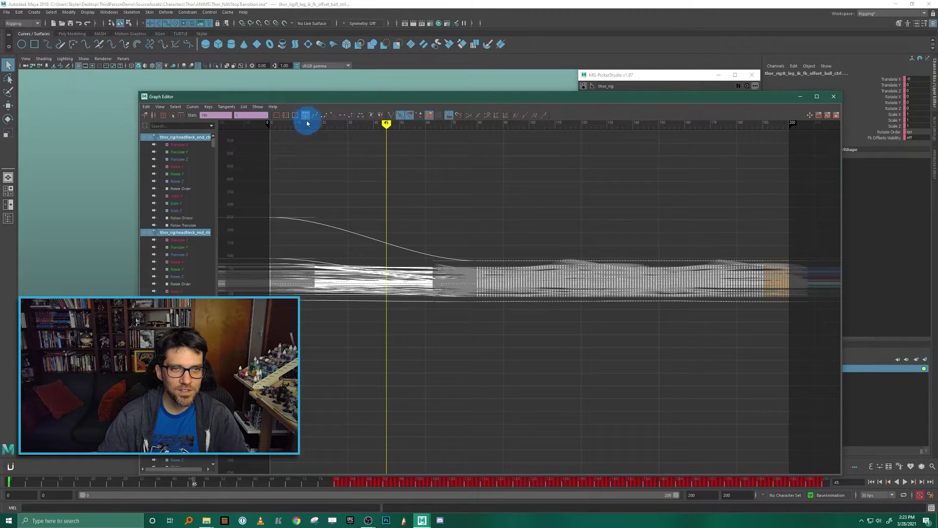
left_click(800, 97)
Review the transition from the run pose into the idle from the character's side by scrubbing and playing it
left_click_drag(25, 481, 68, 482)
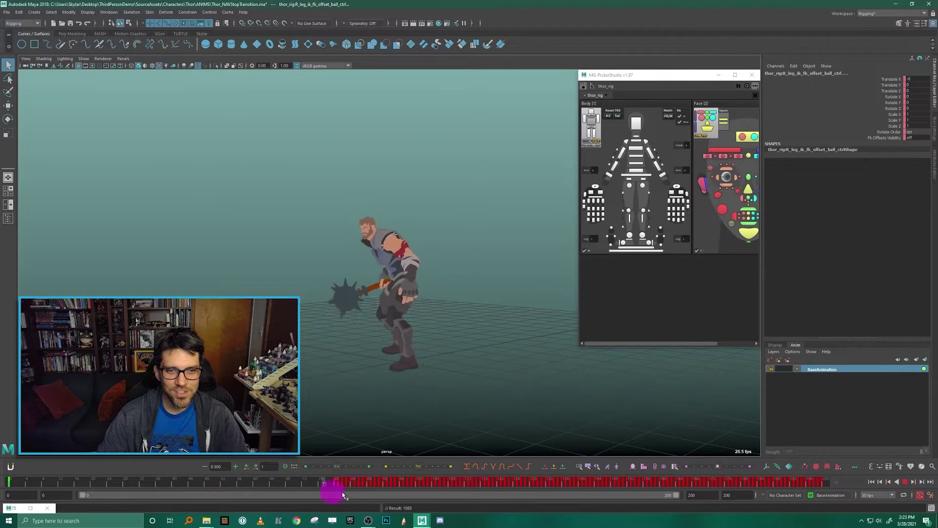
left_click_drag(174, 481, 68, 482)
left_click_drag(388, 392, 535, 388, "alt")
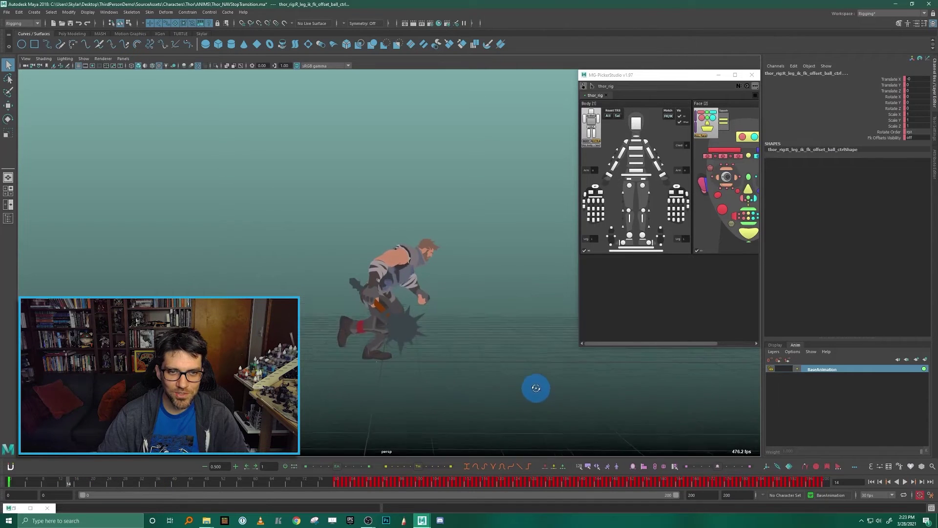
left_click(905, 481)
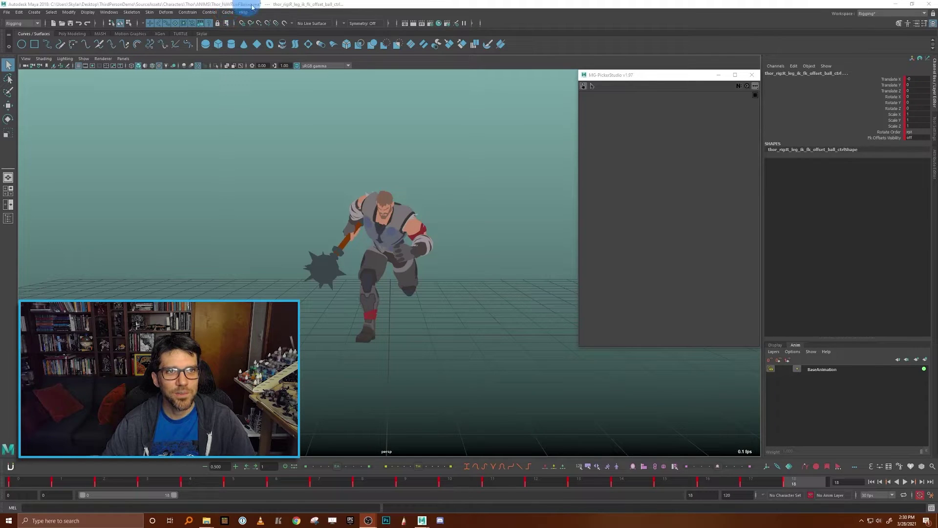
Copy the rig controls' keys for the whole run cycle, frames 0 to 18, in Thor_NAVRunFBaked.ma
left_click(458, 153)
key("ctrl+z")
left_click_drag(826, 482, 2, 449, "shift")
right_click(136, 486)
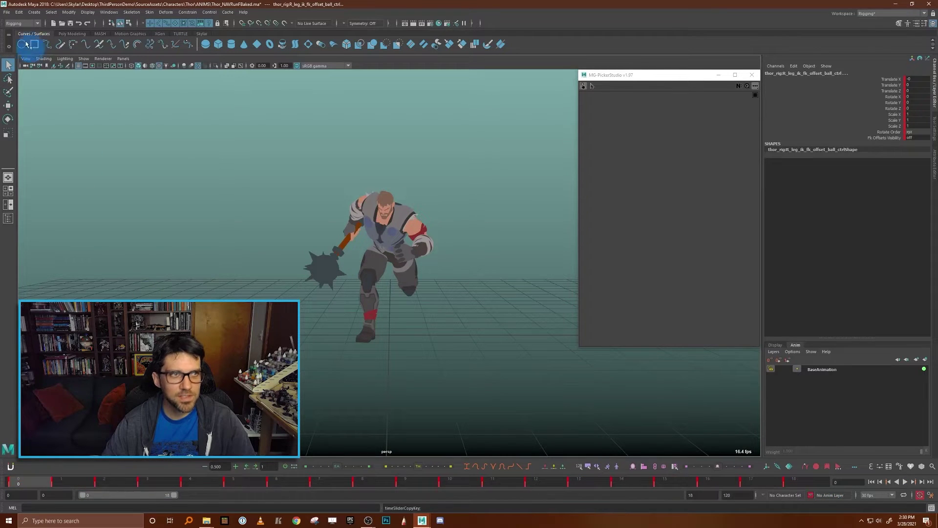
Open the recent scene Thor_NAVStopTransition.ma, saving the changes to the baked run scene and dismissing the read-error notice
left_click(7, 12)
mouse_move(54, 225)
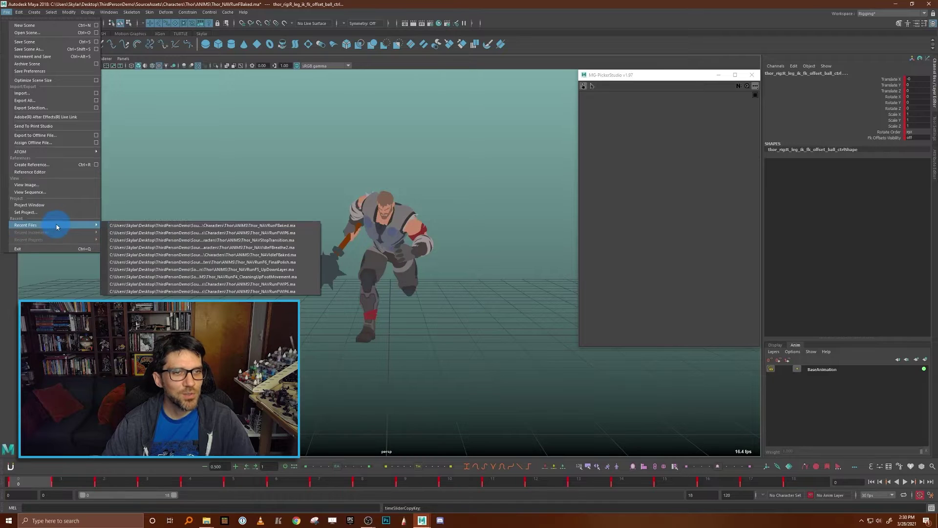
left_click(284, 233)
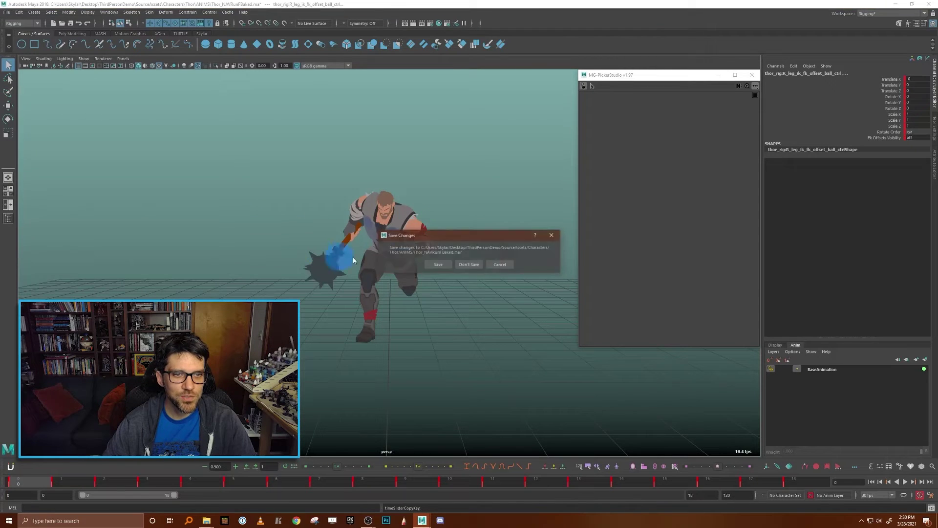
left_click(438, 264)
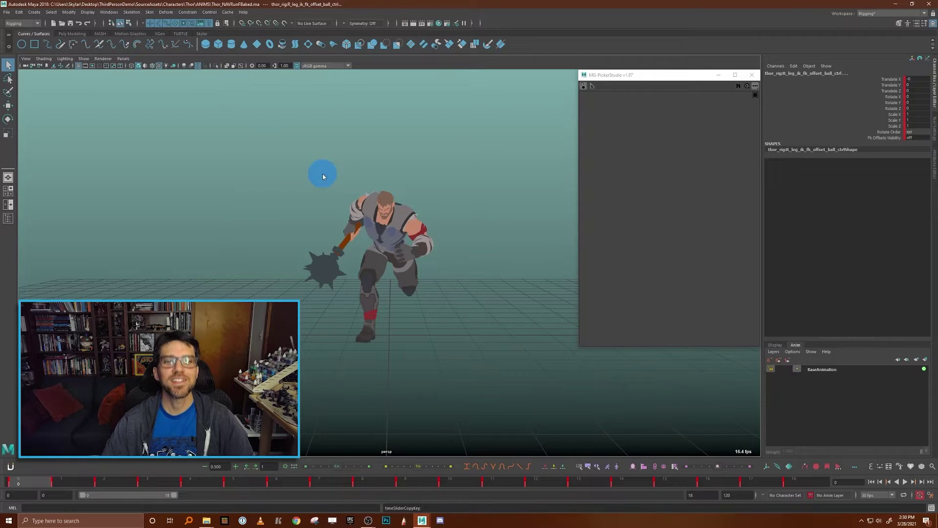
left_click(353, 184)
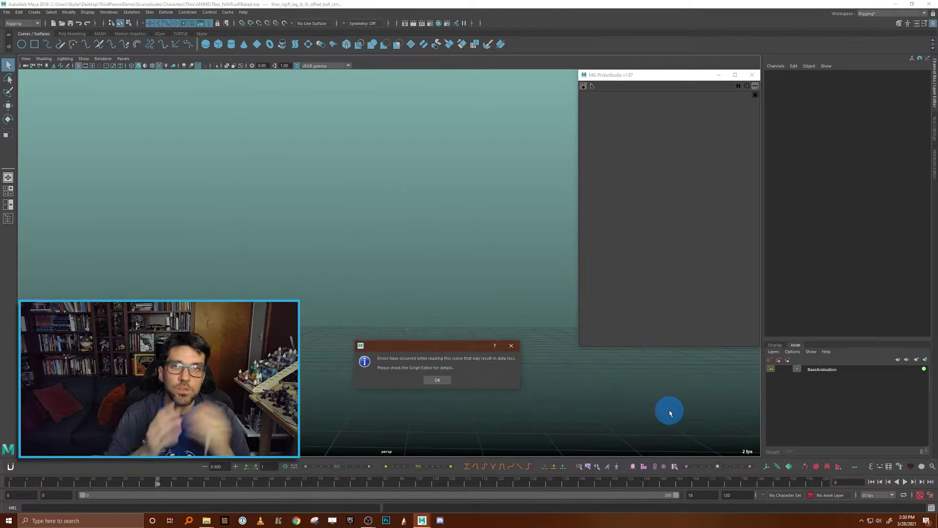
left_click(438, 380)
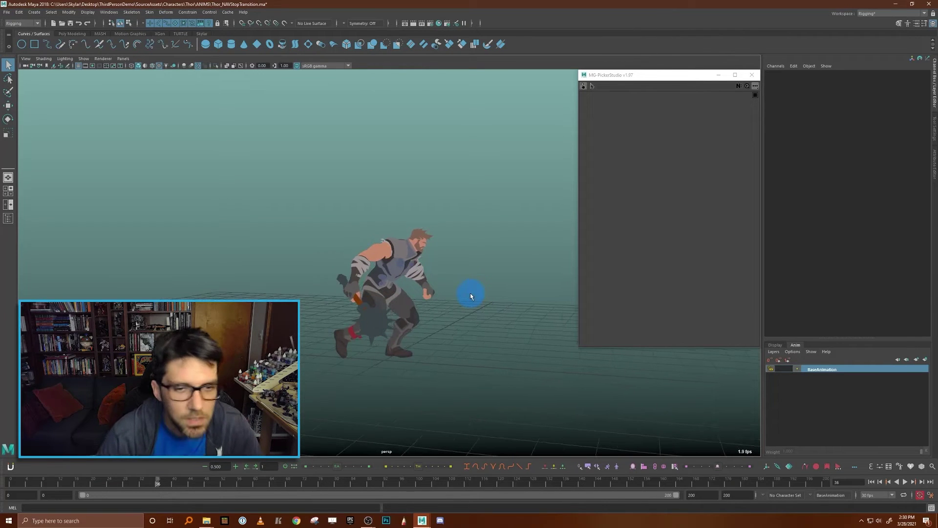
Select all rig controls and extend the timeline to start at frame -20
key("ctrl+shift+a")
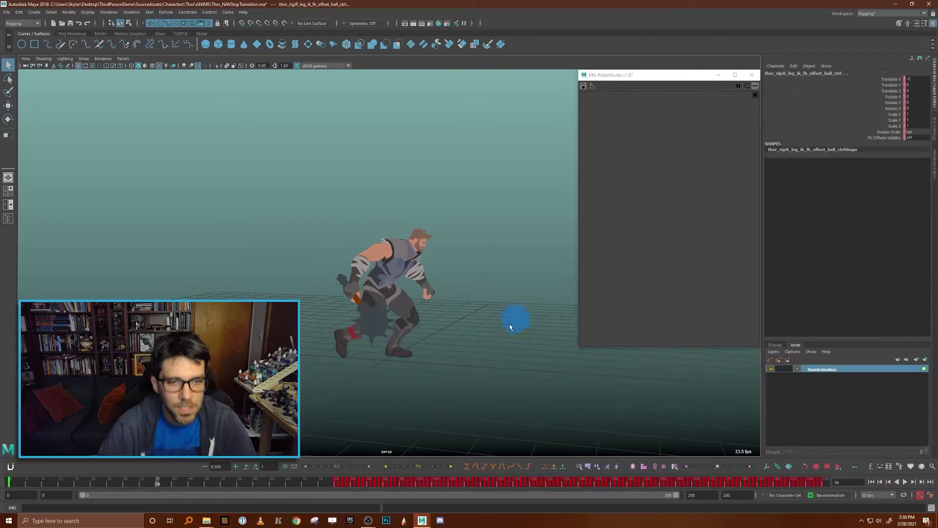
left_click(67, 495)
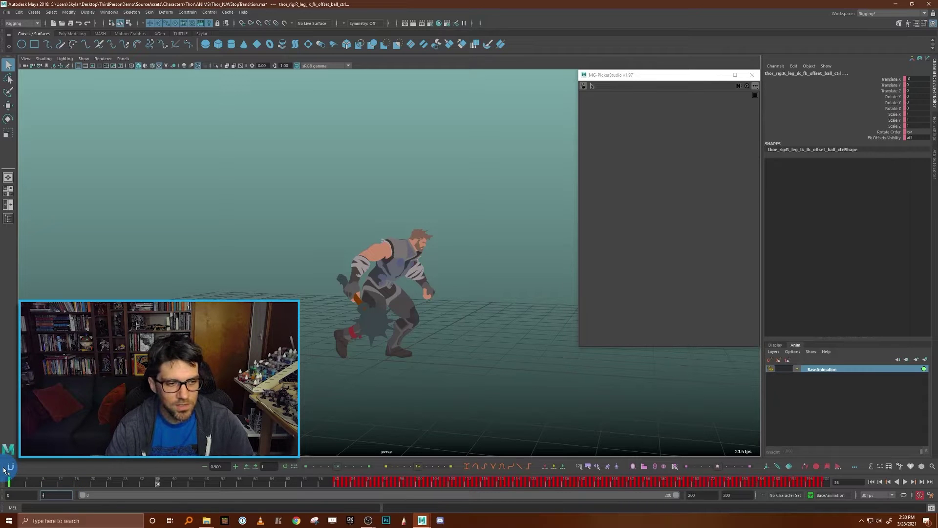
type("-20")
key("Return")
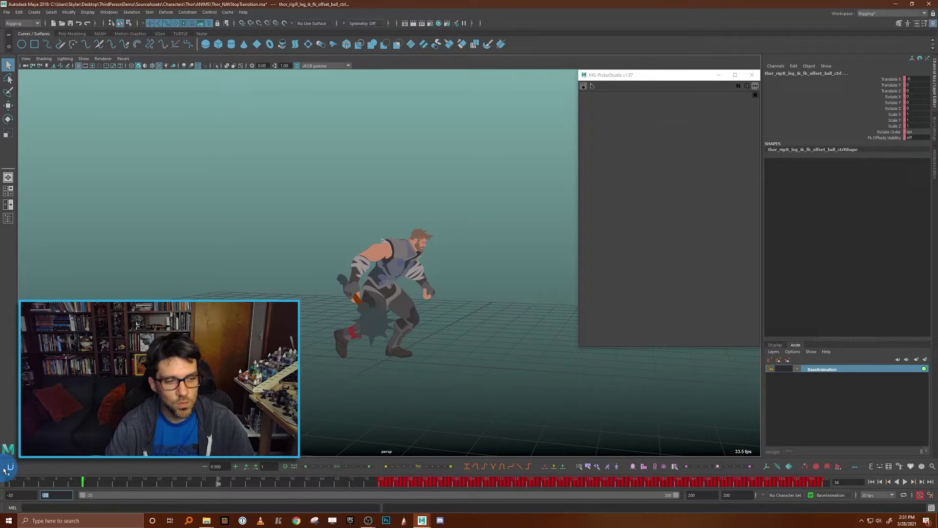
Show the rig's control curves and paste the copied run cycle onto the selected controls at frame -20
middle_click(95, 488)
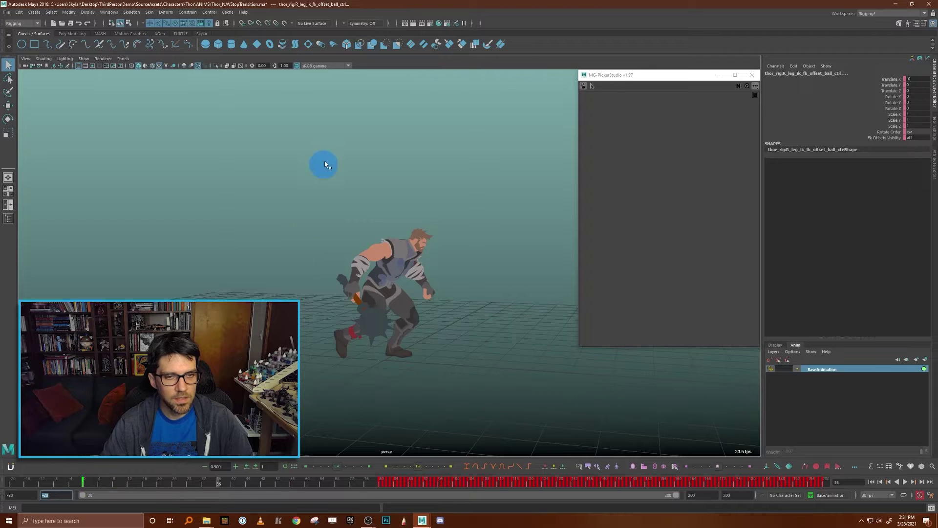
key("alt+1")
left_click(377, 195)
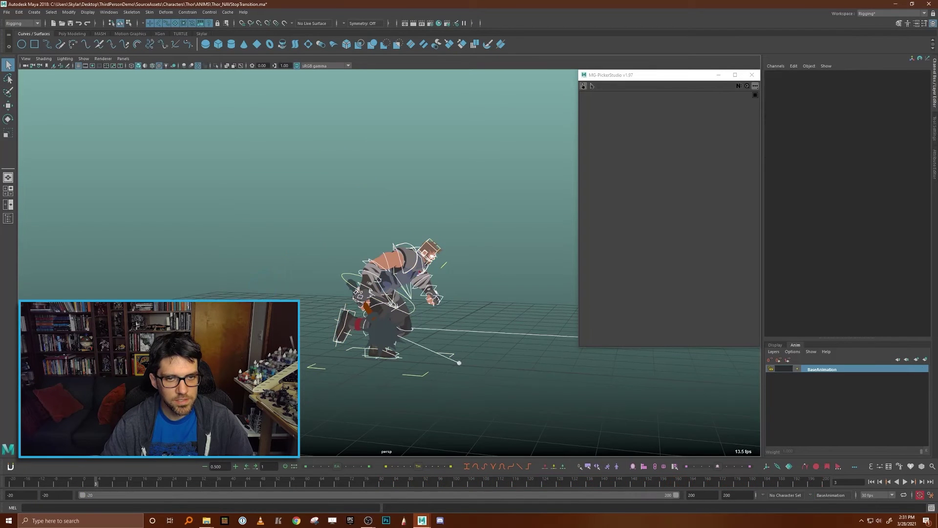
key("ctrl+z")
middle_click_drag(80, 487, 27, 488)
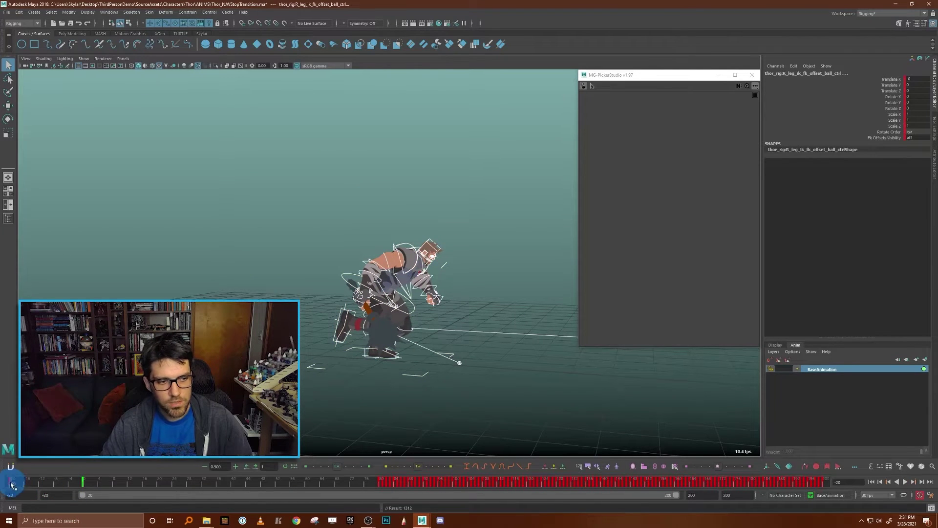
right_click(12, 485)
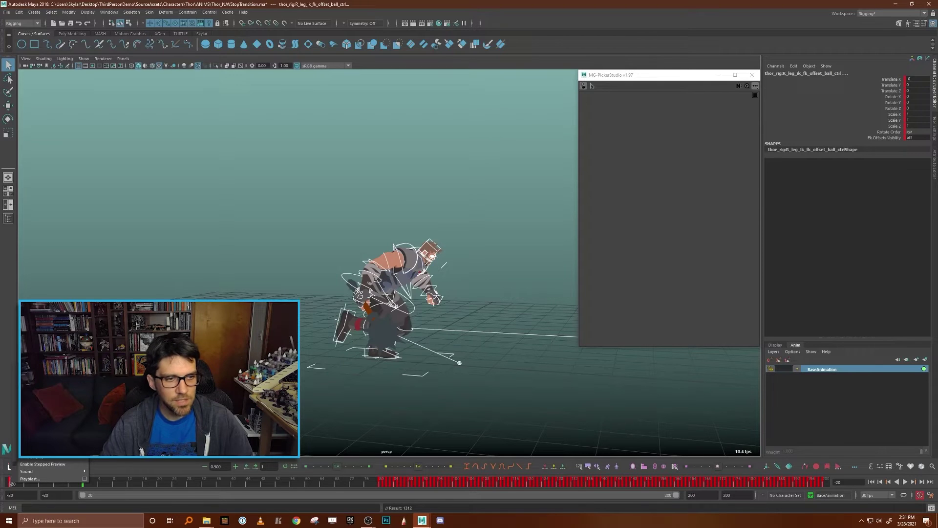
left_click(37, 386)
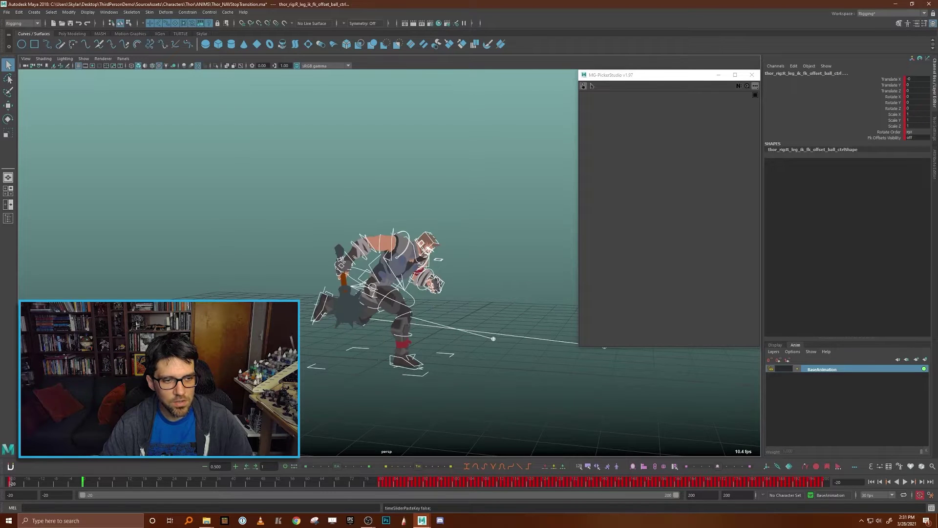
Delete the rig controls' keys at frame 0 and shift the pasted run keys two frames later to end at frame 0
left_click(82, 485)
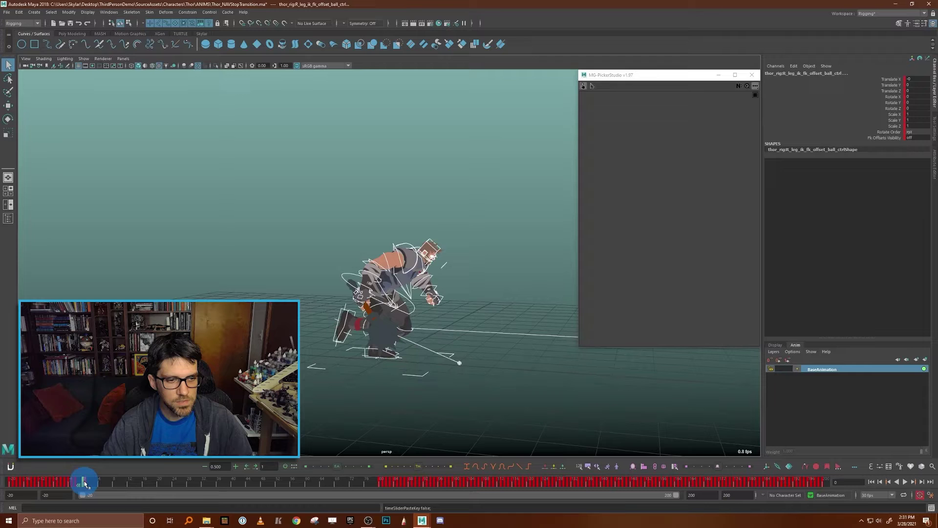
right_click(84, 483)
left_click(105, 395)
left_click_drag(85, 482, 45, 486)
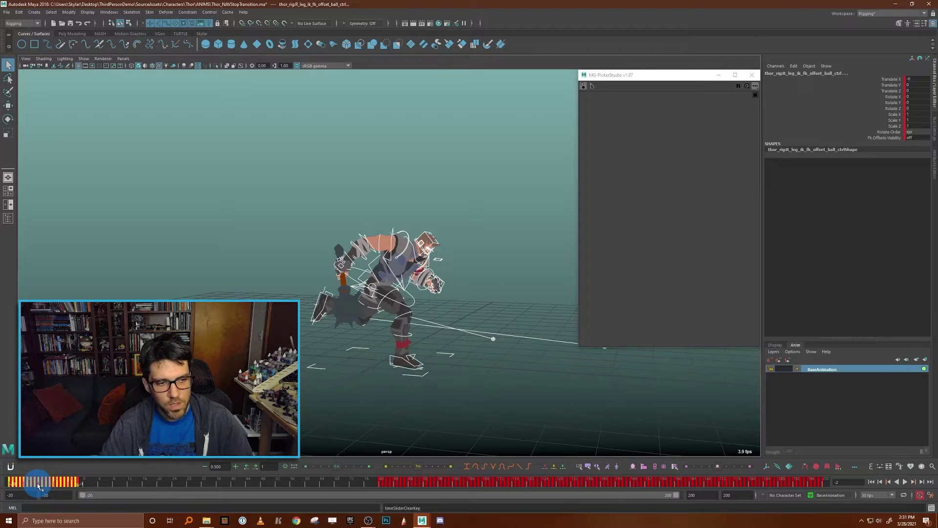
left_click_drag(43, 486, 89, 484)
Select the rig_grp ground control and delete its keys from frame -20 up to just before frame 0
left_click(498, 161)
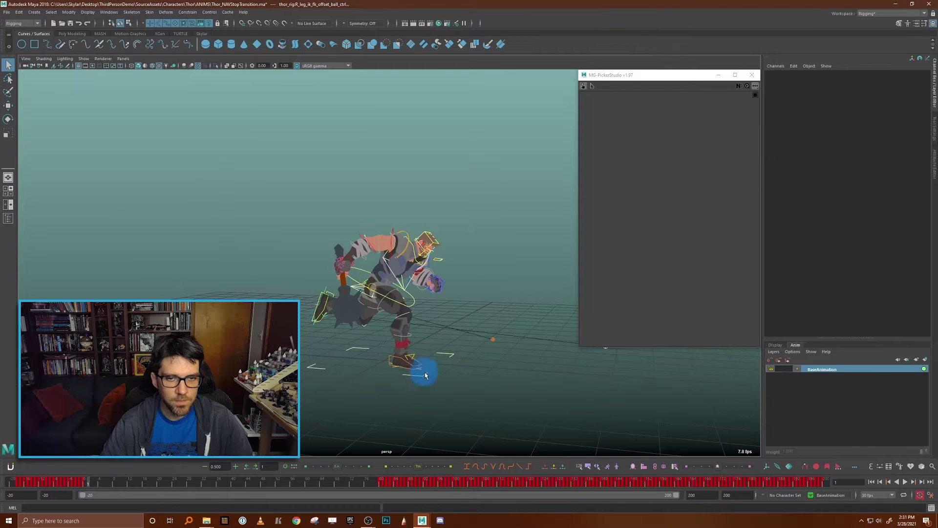
left_click(450, 358)
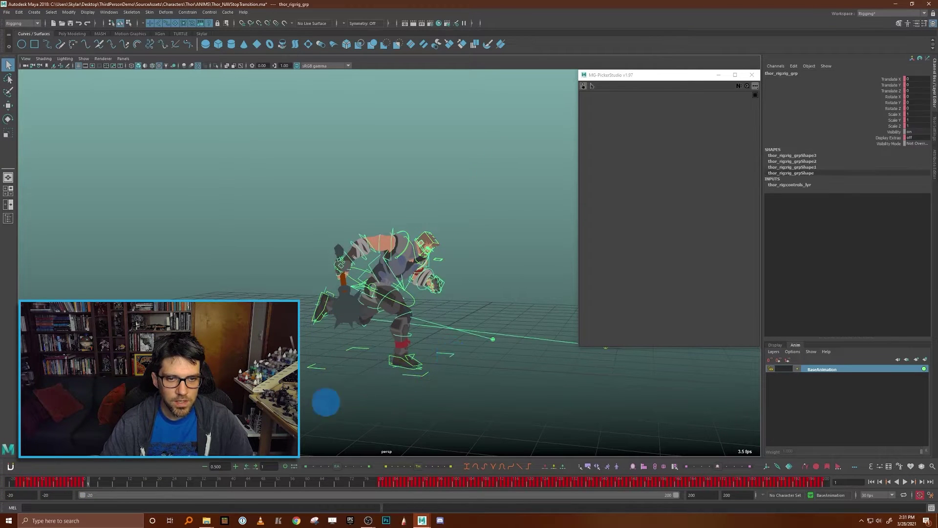
left_click_drag(84, 486, 86, 485)
left_click(427, 350)
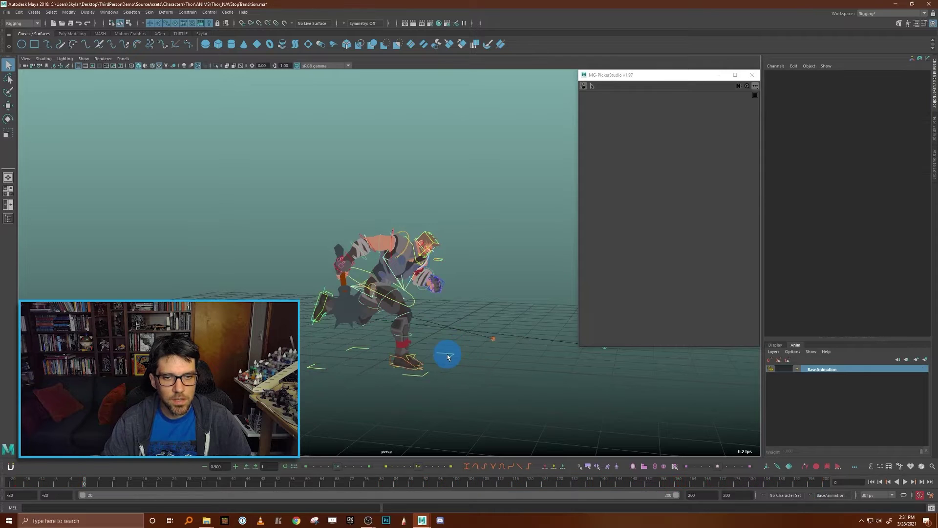
left_click_drag(79, 482, 10, 482)
right_click(28, 481)
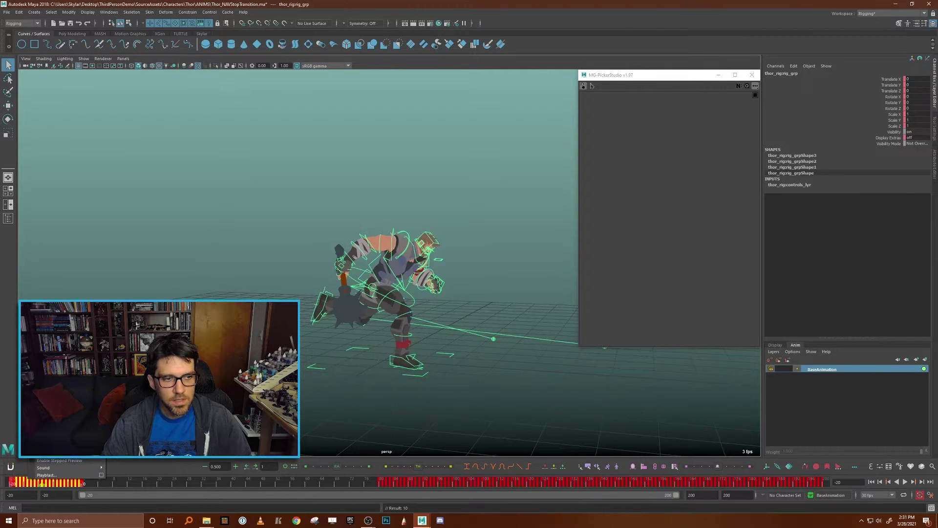
left_click(46, 390)
Extend the timeline to start at frame -30 and set a key on the rig_grp ground control at that frame
double_click(59, 498)
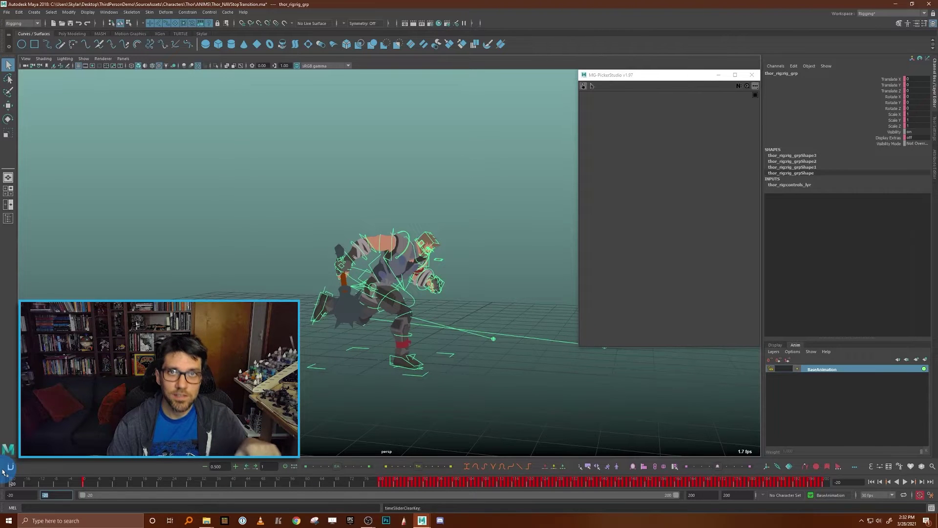
type("-30")
key("Return")
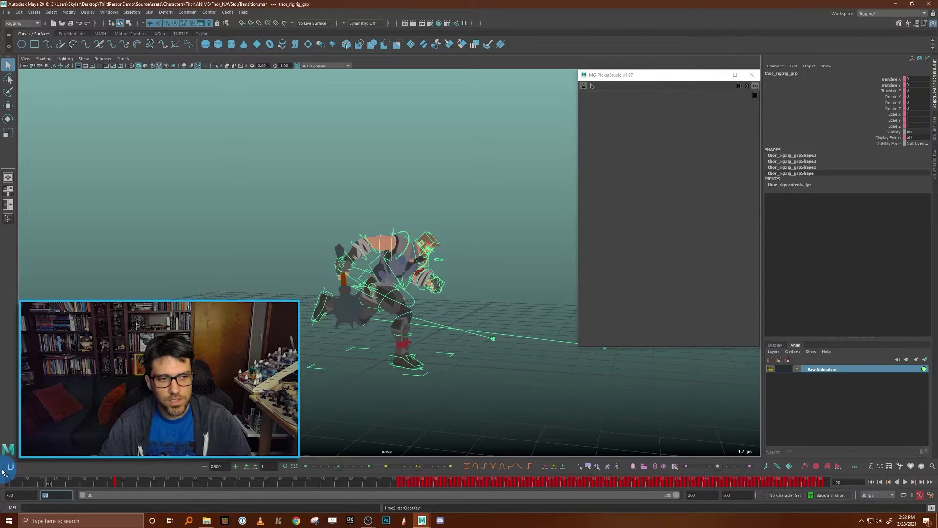
left_click(337, 159)
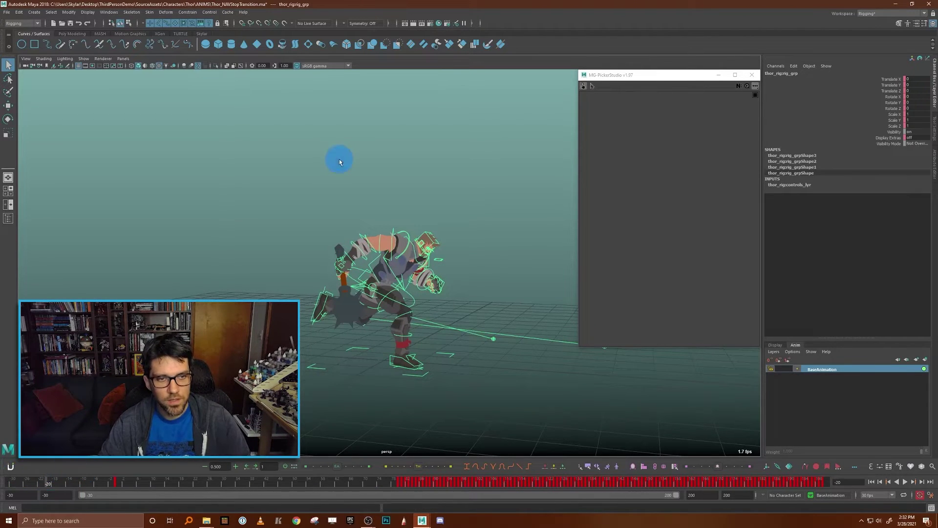
left_click(452, 356)
left_click(15, 483)
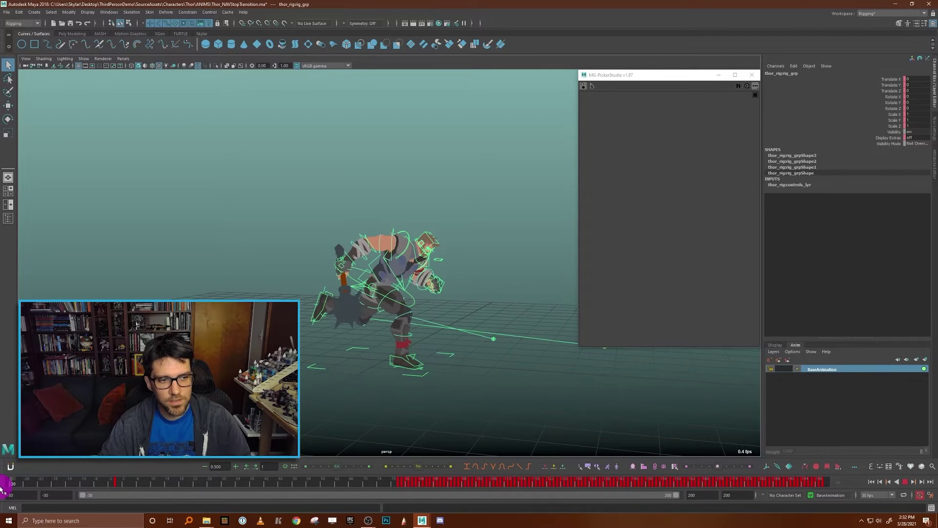
left_click(20, 483)
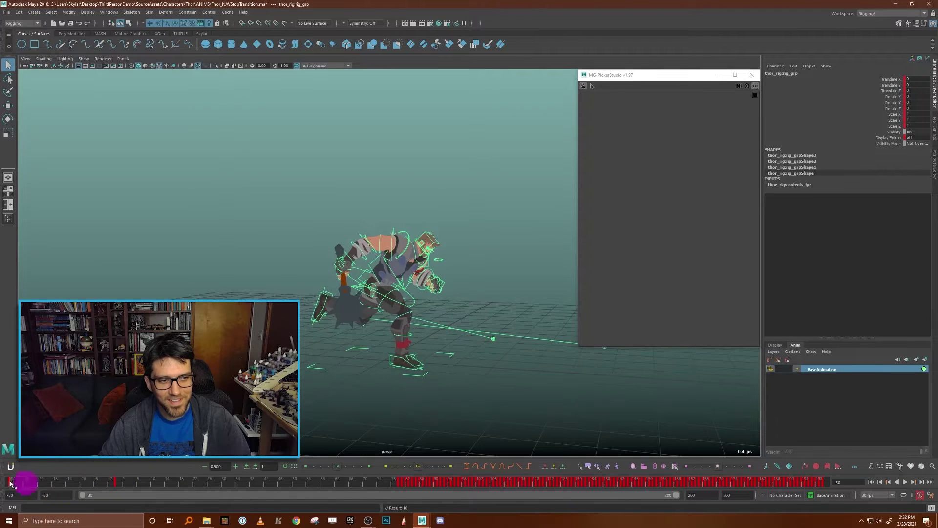
Open the Graph Editor for the rig_grp ground control and isolate its Translate Z curve
key("ctrl+g")
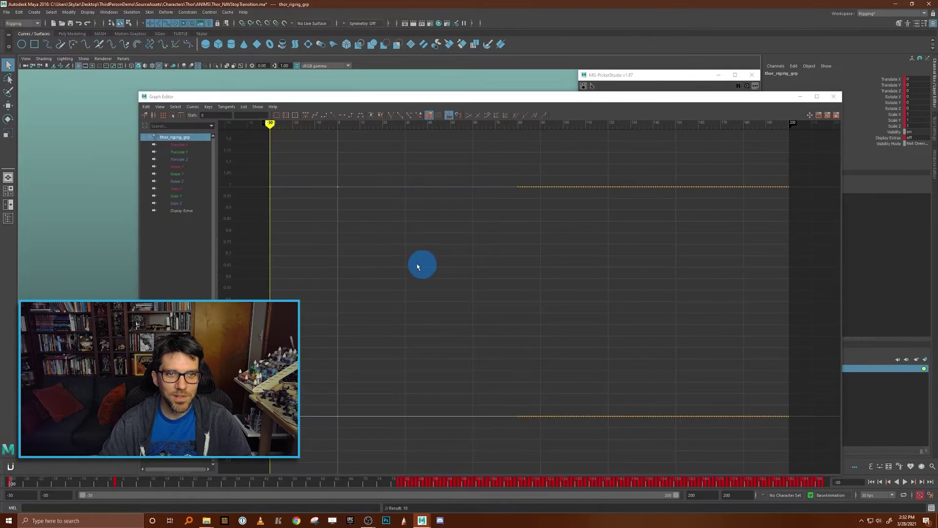
left_click(186, 159)
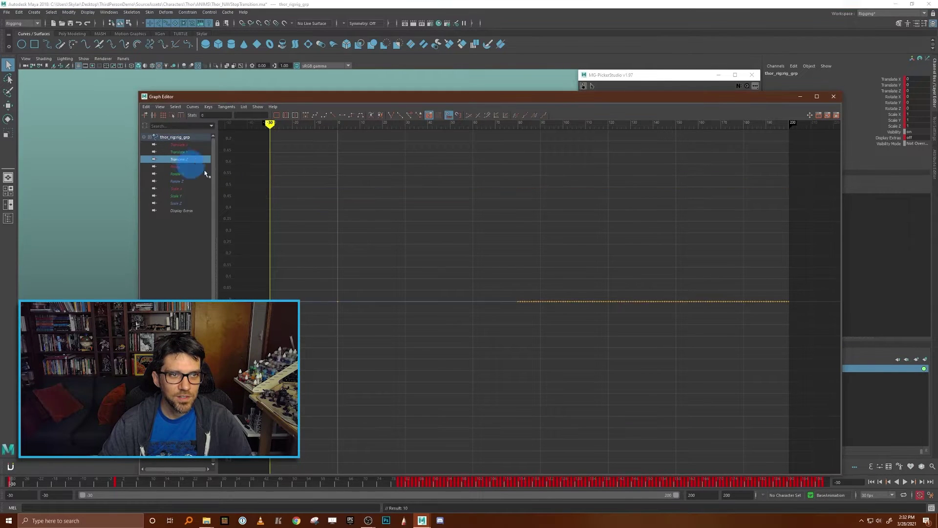
key("f")
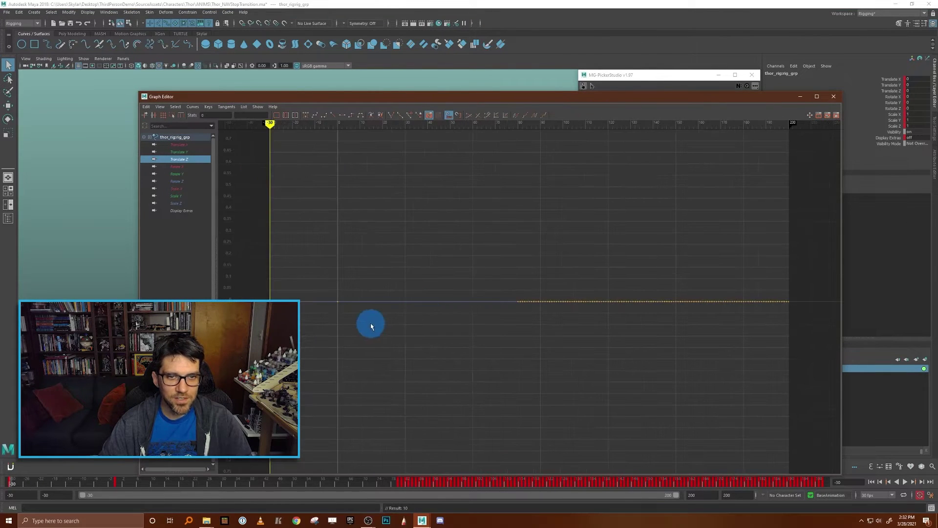
left_click_drag(246, 276, 360, 335)
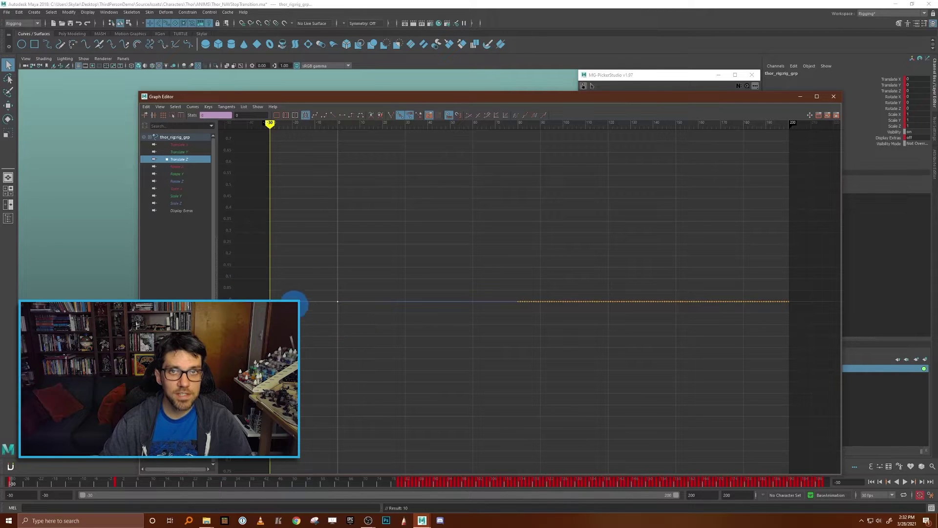
left_click(314, 237)
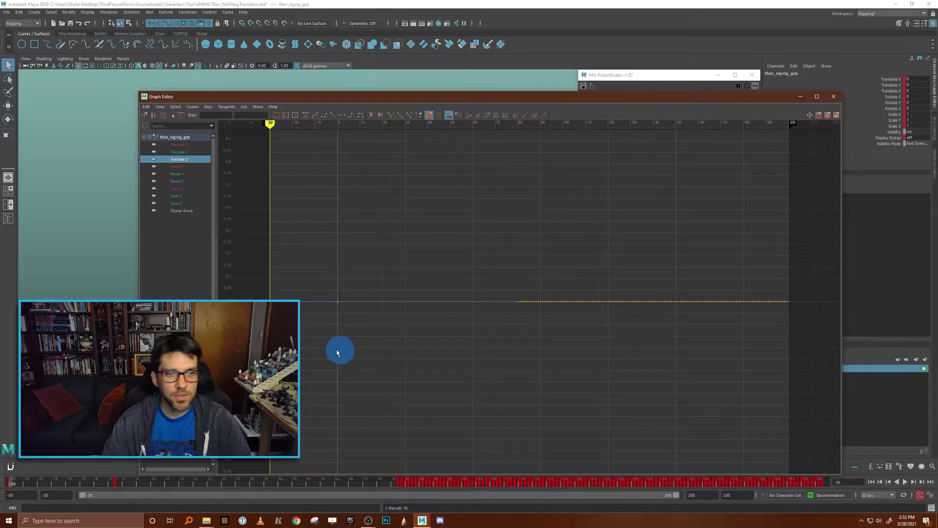
Try moving a Translate Z key off the flat curve, and undo the move
left_click_drag(325, 267, 388, 355)
left_click_drag(411, 264, 455, 355)
middle_click_drag(450, 303, 455, 196)
key("ctrl+z")
Set the rig_grp Translate Z key at frame -30 to a value of -600
left_click_drag(286, 303, 234, 270)
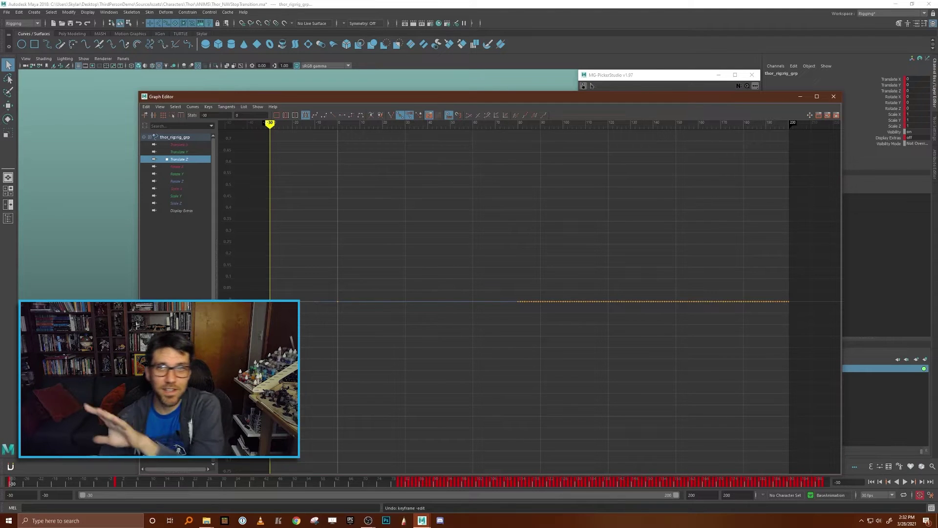
left_click_drag(262, 262, 287, 315)
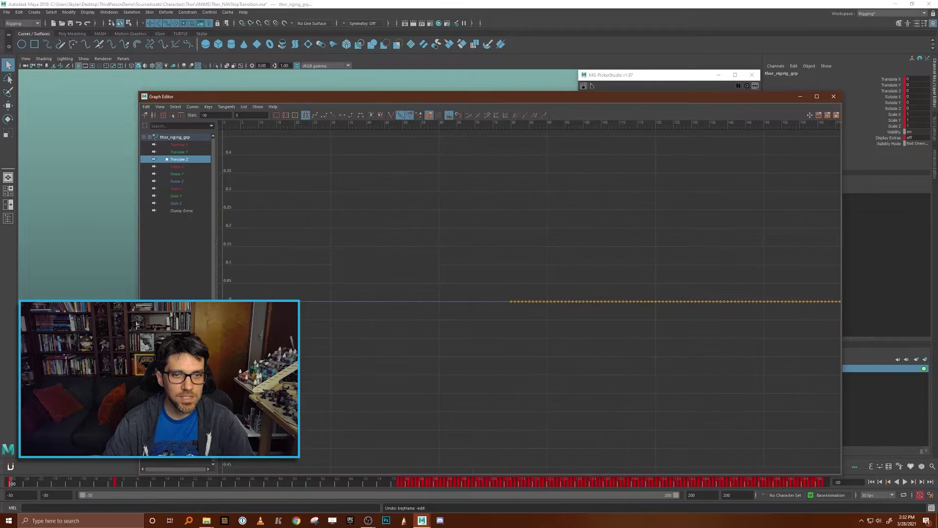
middle_click_drag(306, 325, 346, 323, "alt")
left_click(248, 115)
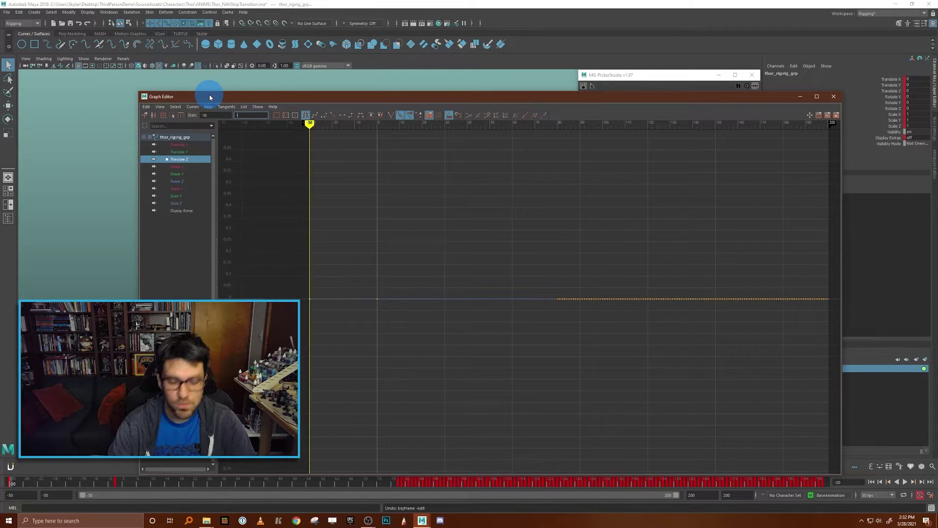
type("-600")
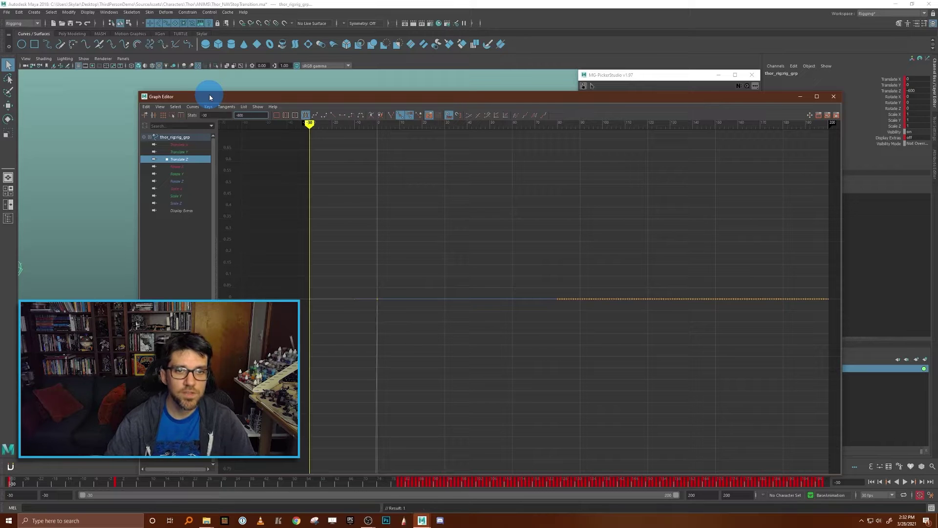
key("Return")
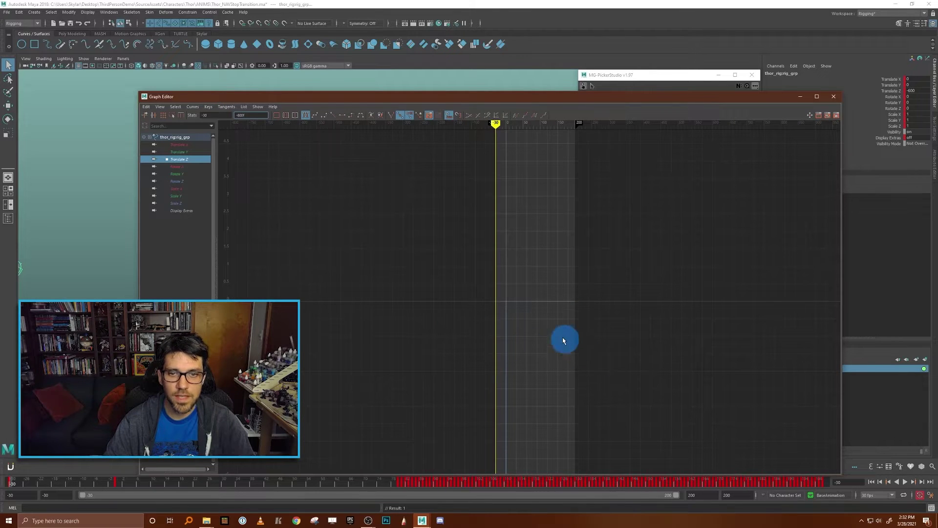
Give the Translate Z keys at frames -30 and 0 linear tangents and put the Graph Editor away
left_click_drag(446, 235, 546, 325)
key("f")
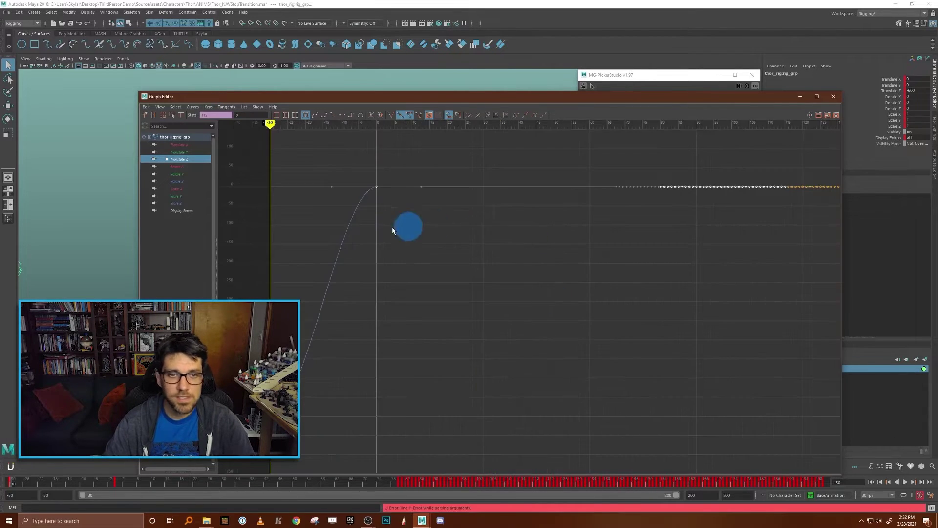
left_click(288, 210)
left_click_drag(239, 148, 433, 429)
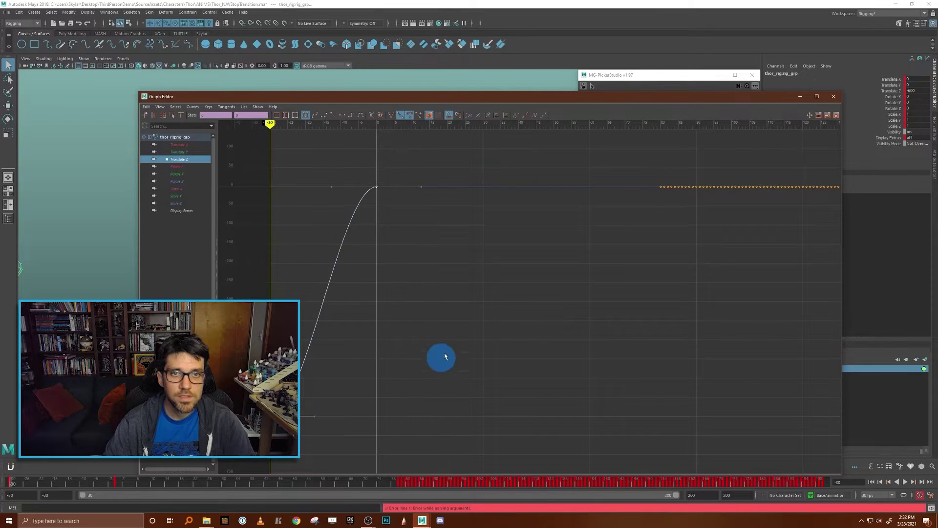
left_click(332, 116)
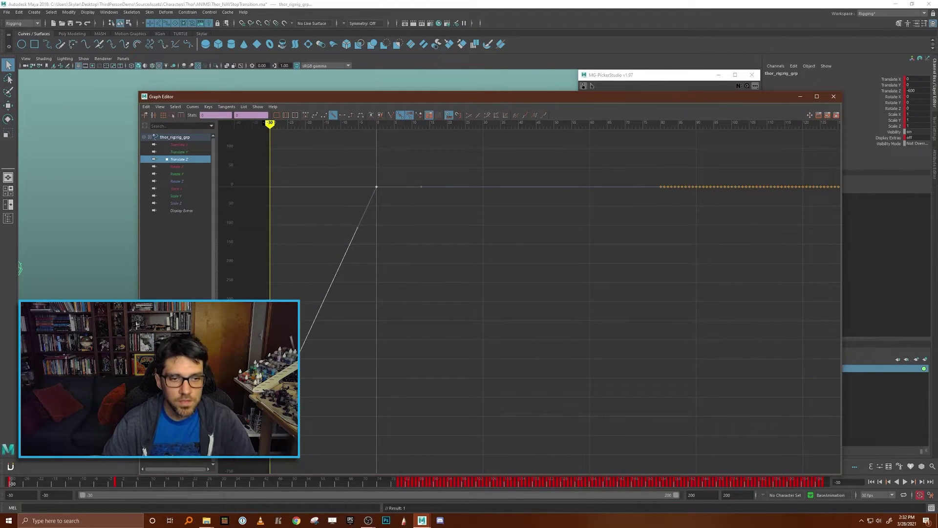
left_click(335, 262)
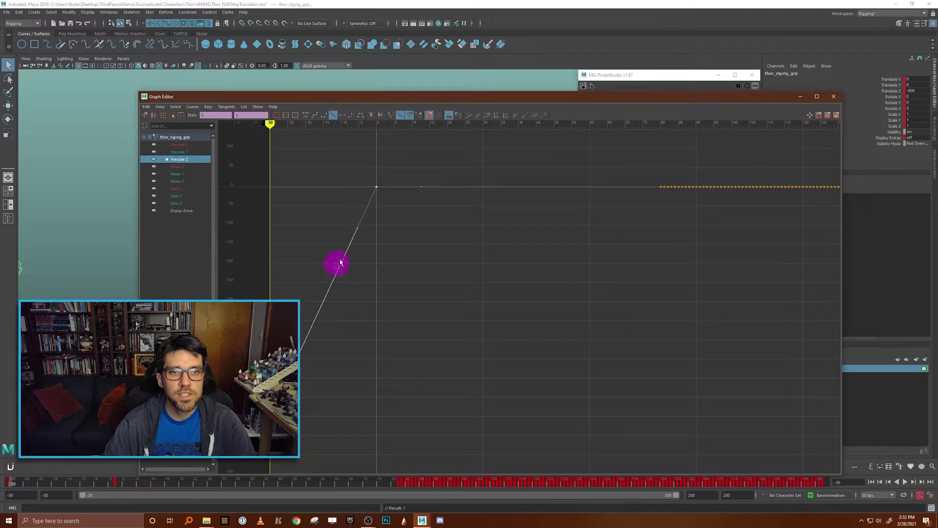
left_click(377, 187)
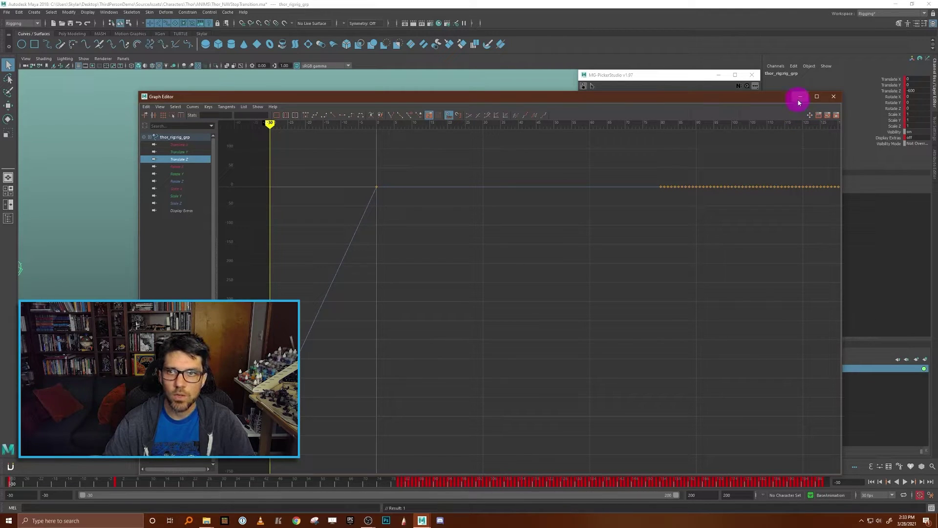
left_click(799, 103)
Select all rig controls, start the playback range at frame -18 and play the run-to-idle transition
mouse_move(10, 482)
left_mouse_down()
mouse_move(445, 484)
mouse_move(17, 476)
mouse_move(213, 470)
mouse_move(21, 484)
mouse_move(54, 482)
left_mouse_up()
key("ctrl+shift+a")
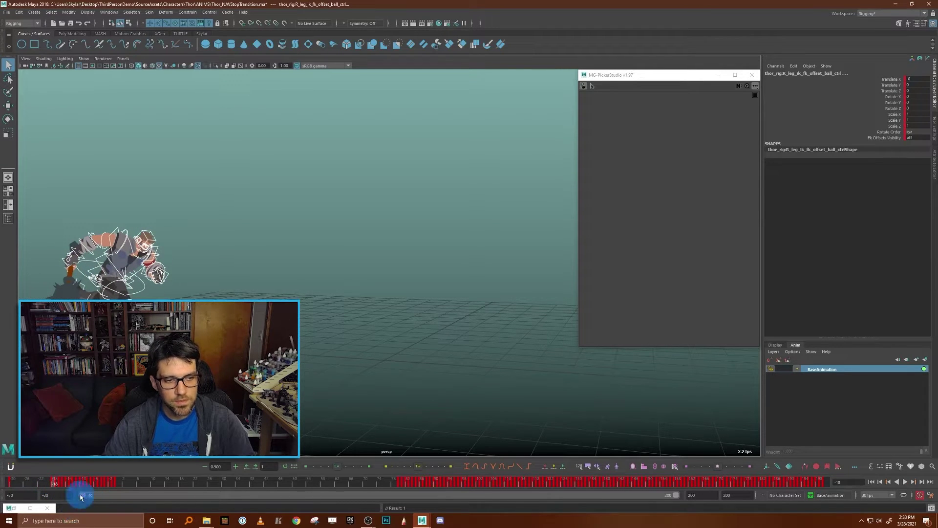
left_click_drag(83, 498, 114, 499)
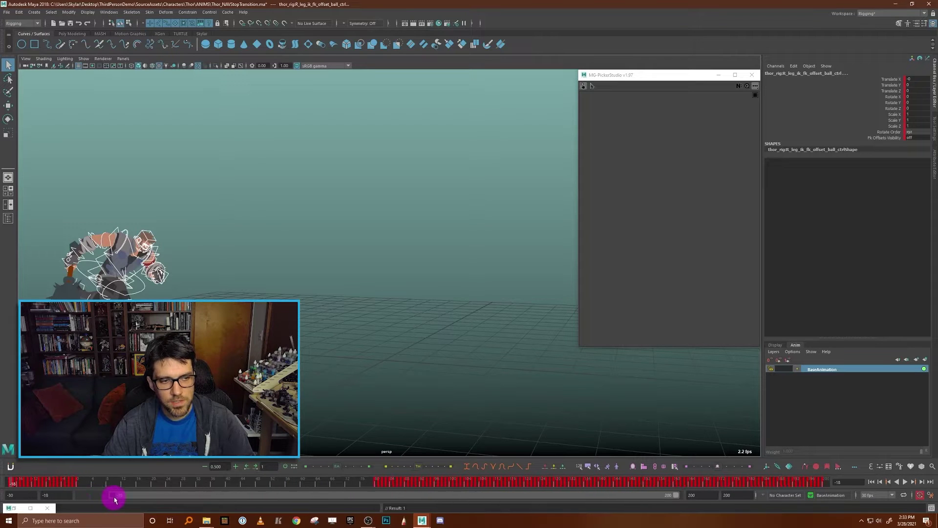
key("alt+v")
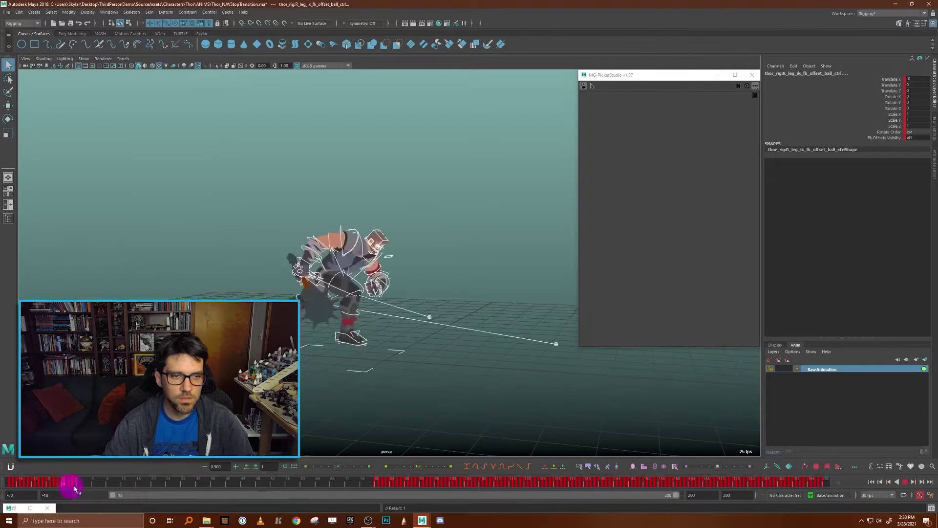
Review the blend between run and idle, and copy the in-between pose at frame 58 to frame 8 for all controls
left_click_drag(130, 488, 183, 470)
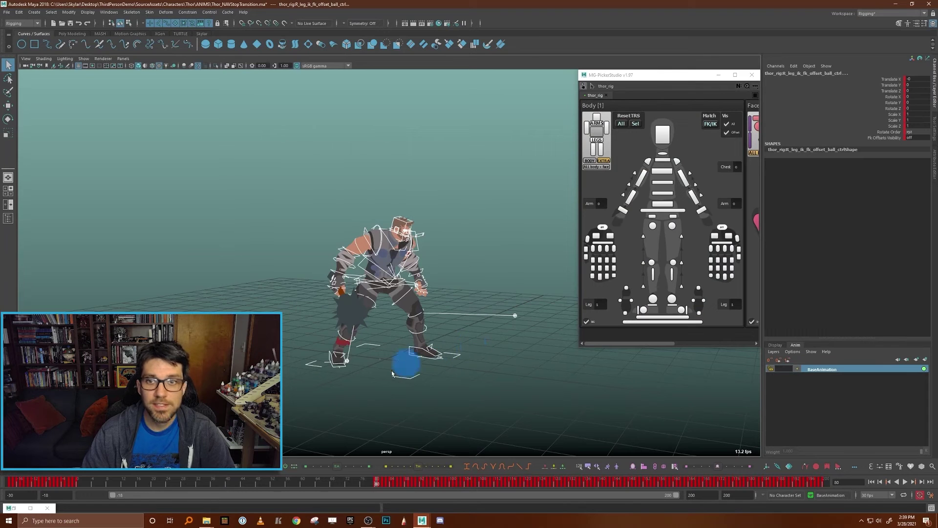
left_click_drag(132, 484, 379, 486)
scroll(485, 383, "up", 5)
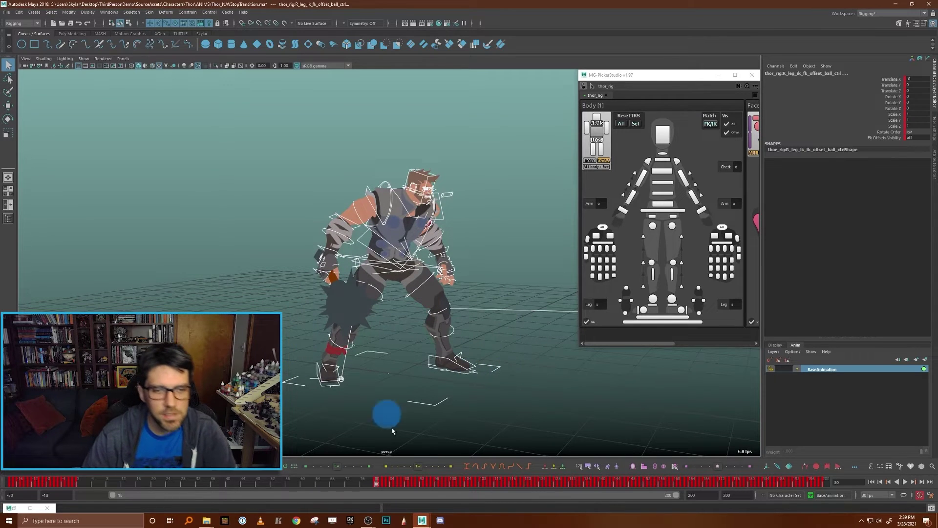
left_click_drag(318, 404, 375, 396, "alt")
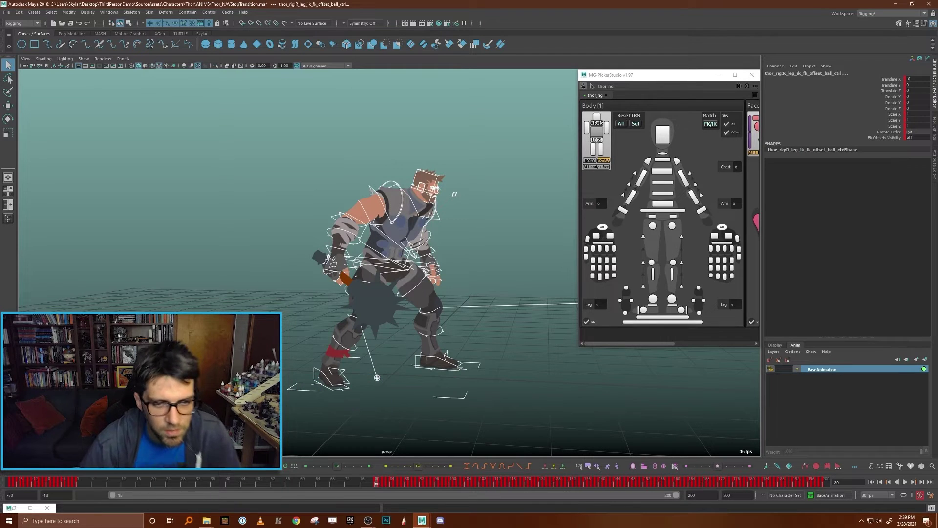
left_click_drag(91, 487, 273, 483)
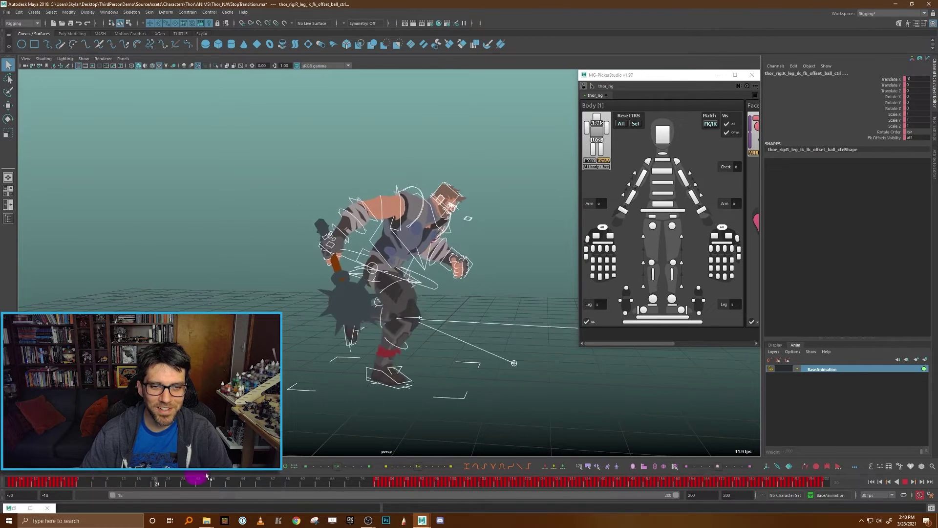
left_click_drag(333, 481, 142, 482)
left_click_drag(400, 494, 299, 486)
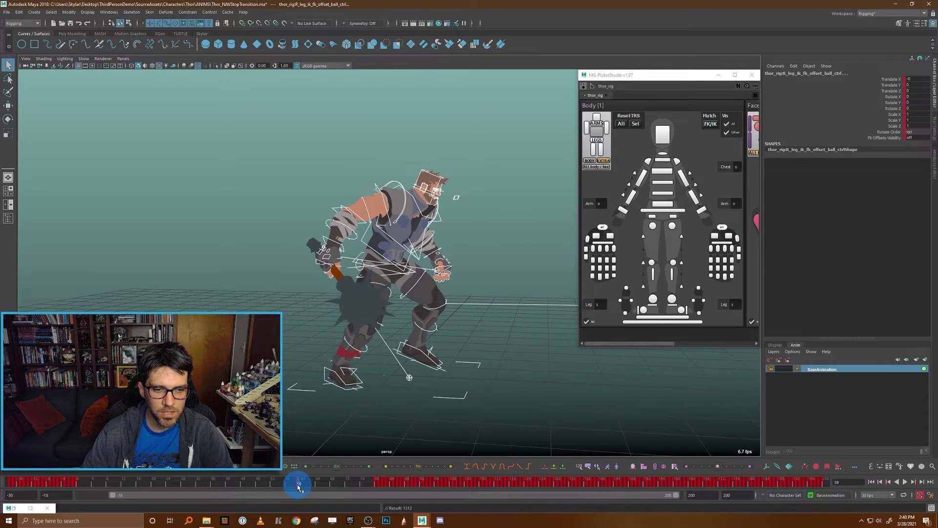
left_click_drag(290, 487, 131, 481)
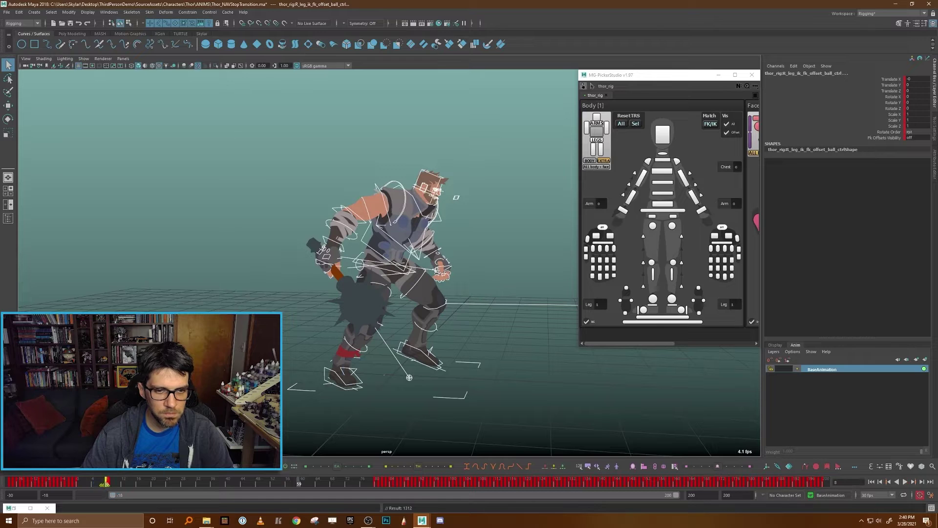
Clear the selection and select only the right foot's IK end and reverse ball controls
left_click(522, 248)
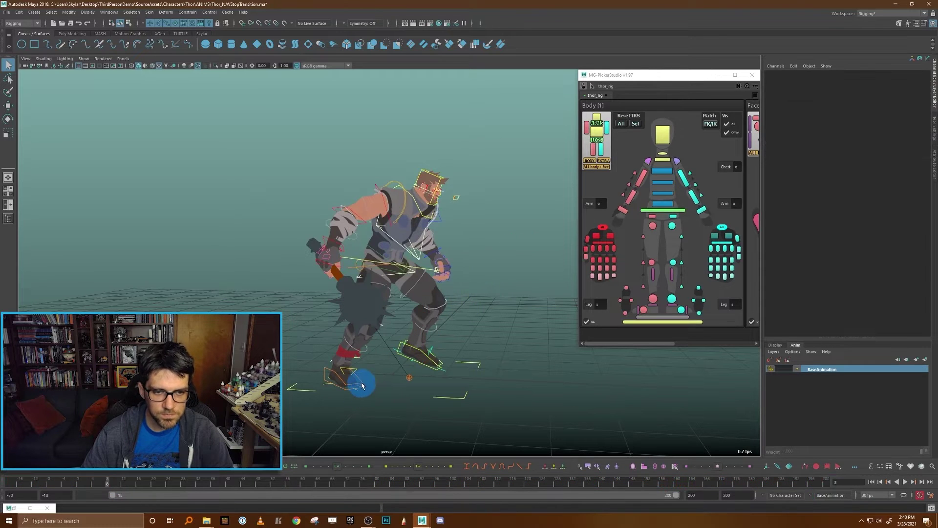
left_click(362, 386)
left_click(672, 299, "shift")
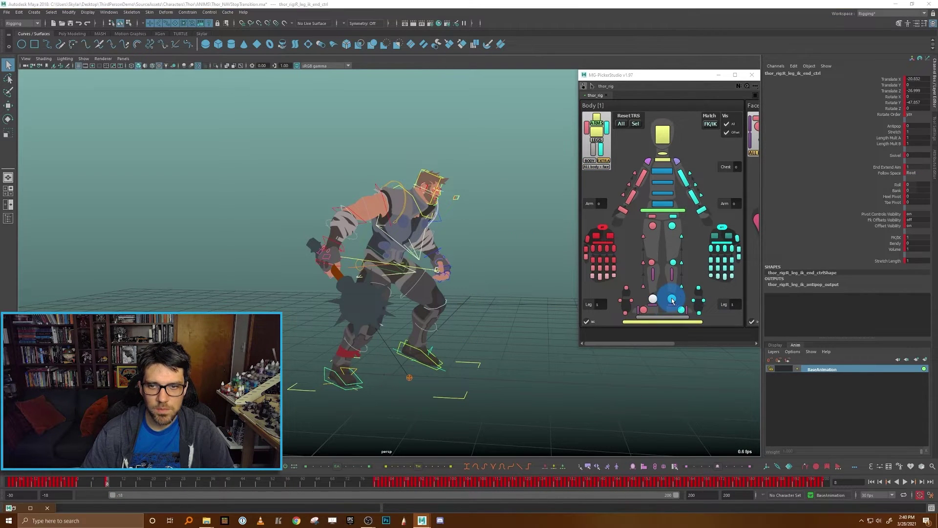
left_click(681, 313, "shift")
left_click(643, 311, "shift")
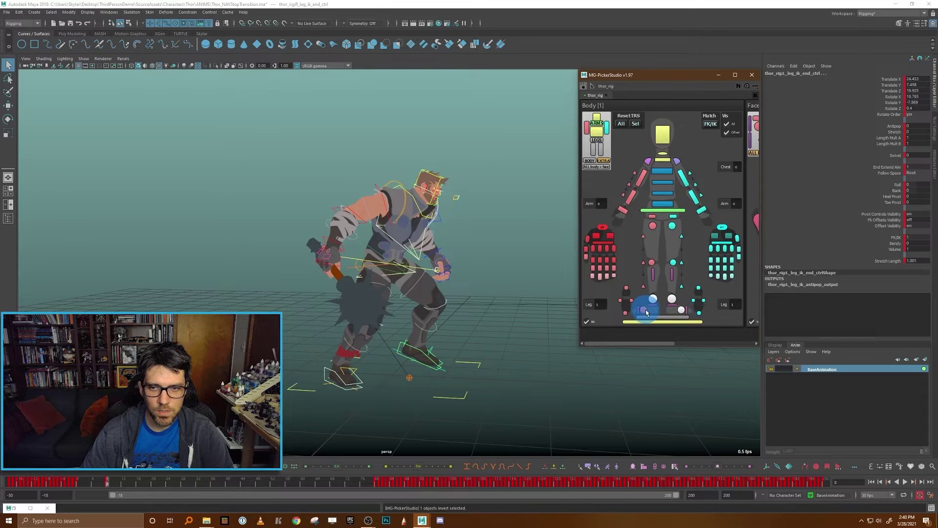
left_click(653, 299)
left_click(351, 359)
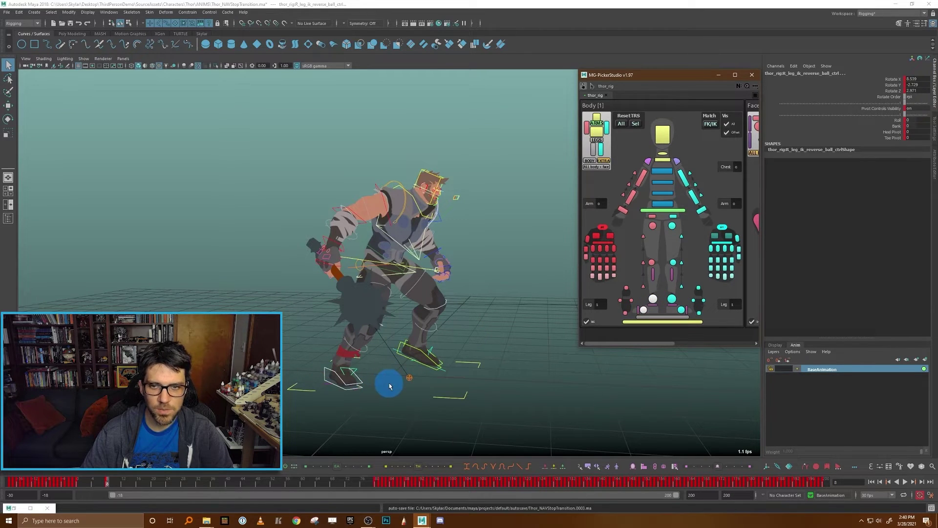
Copy the right foot controls' idle pose from frame 80 onto frame 8
left_click_drag(376, 483, 233, 476)
left_click(108, 484)
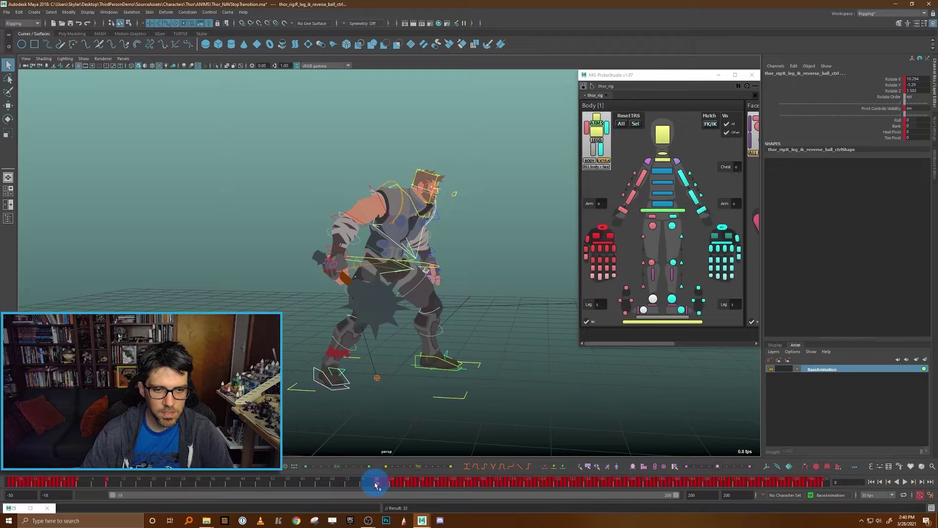
left_click_drag(376, 485, 188, 489)
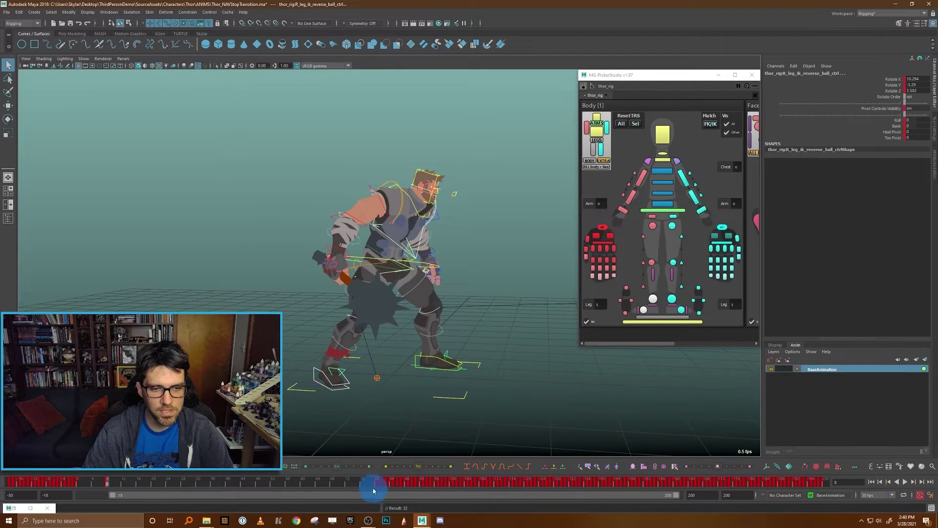
mouse_move(374, 483)
left_mouse_down()
mouse_move(95, 494)
mouse_move(304, 503)
mouse_move(151, 488)
mouse_move(100, 494)
mouse_move(108, 488)
left_mouse_up()
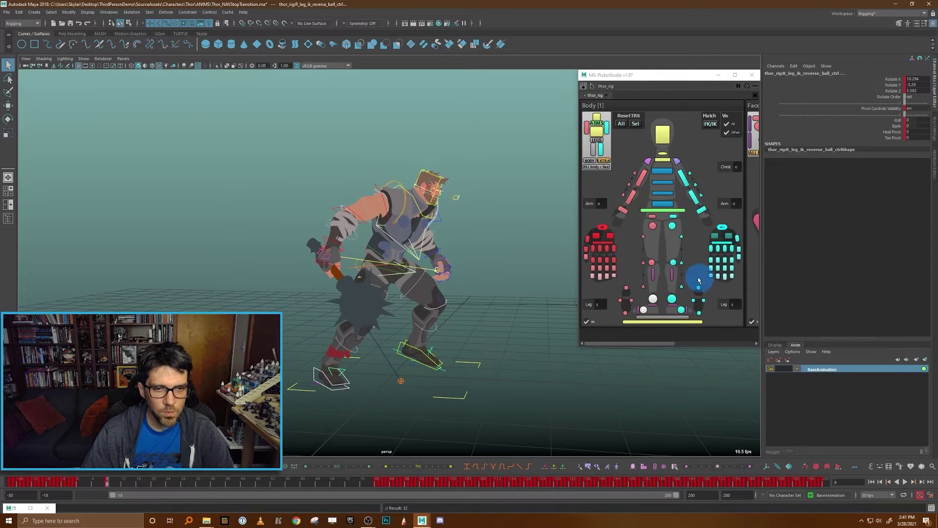
Move the right foot's IK control forward at frame 8 to a Translate Z of about 15.3
left_click(629, 301)
key("w")
left_click(413, 370)
left_click_drag(413, 370, 456, 367)
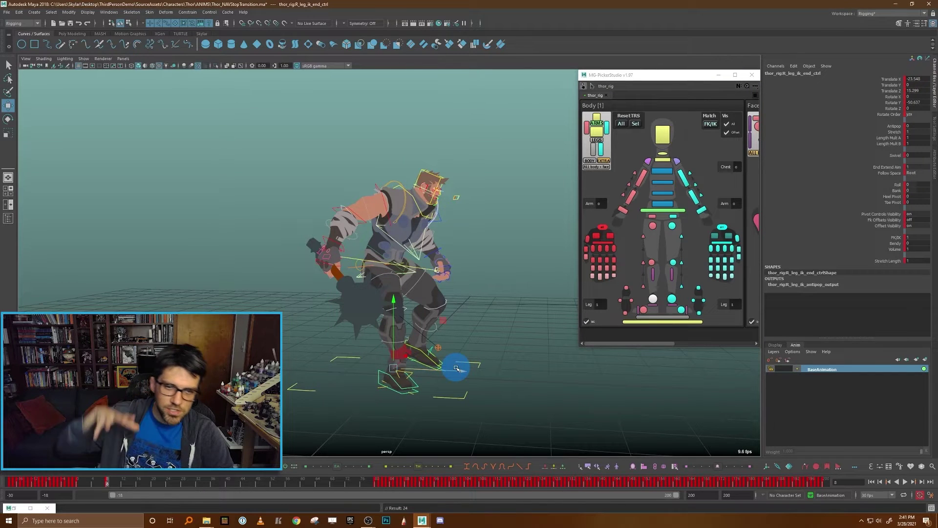
Rotate the right foot's reverse ball control at frame 8 to a Rotate X of about -6.7
left_click(629, 308)
left_click(641, 310)
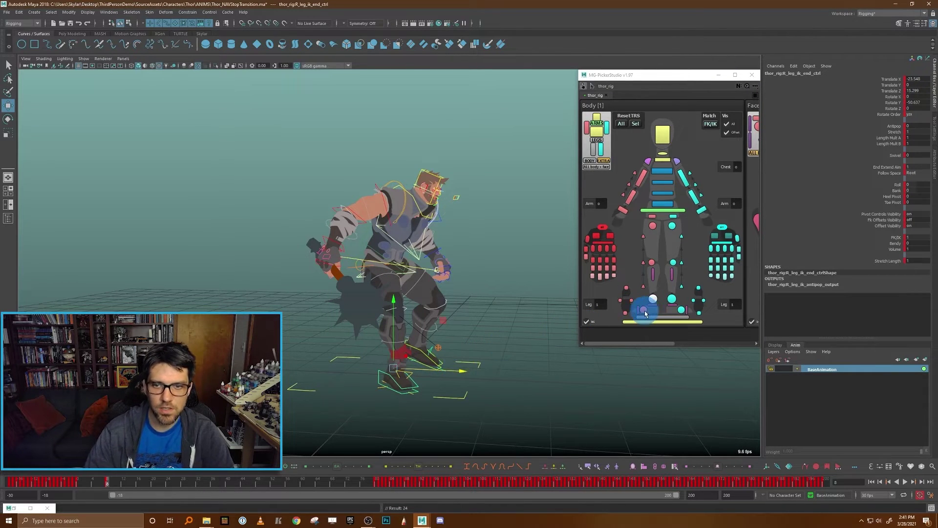
key("e")
left_click_drag(423, 346, 401, 338)
key("ctrl+z")
right_click_drag(401, 338, 512, 381, "alt")
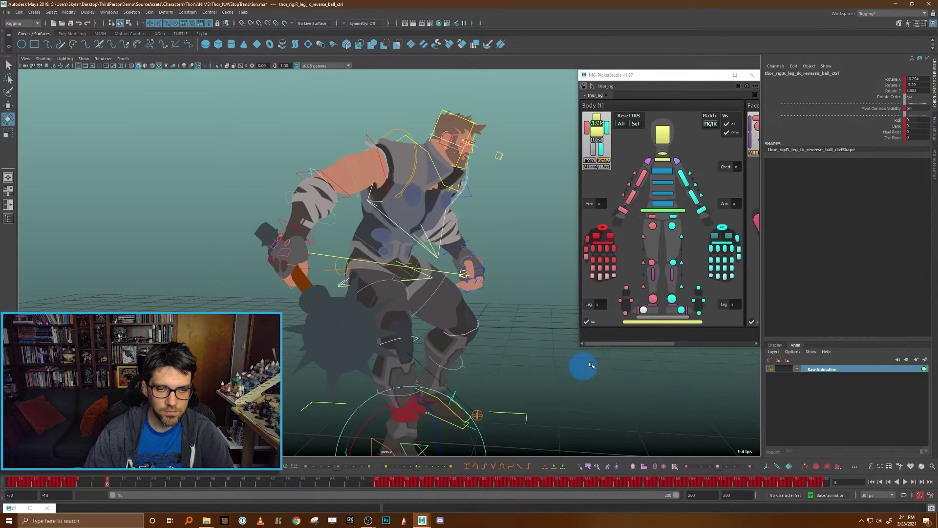
middle_click_drag(498, 197, 473, 190, "alt")
right_click_drag(473, 189, 467, 204, "alt")
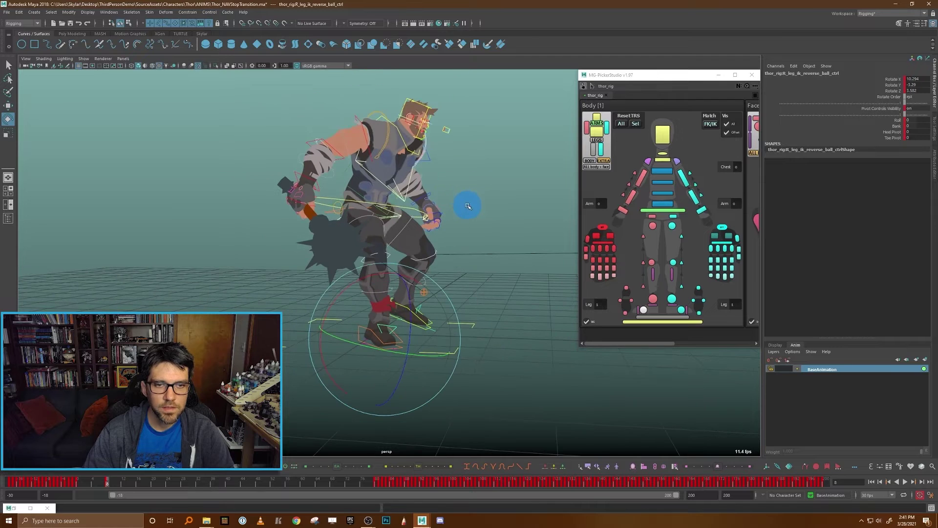
left_click_drag(367, 280, 348, 288)
mouse_move(483, 345)
left_mouse_down("alt")
mouse_move(523, 345)
mouse_move(474, 347)
mouse_move(469, 337)
left_mouse_up("alt")
Lift the left foot's IK control behind the body at frame 8, with Translate Z about 5.6 and Rotate X about 43.7
key("q")
left_click(419, 303)
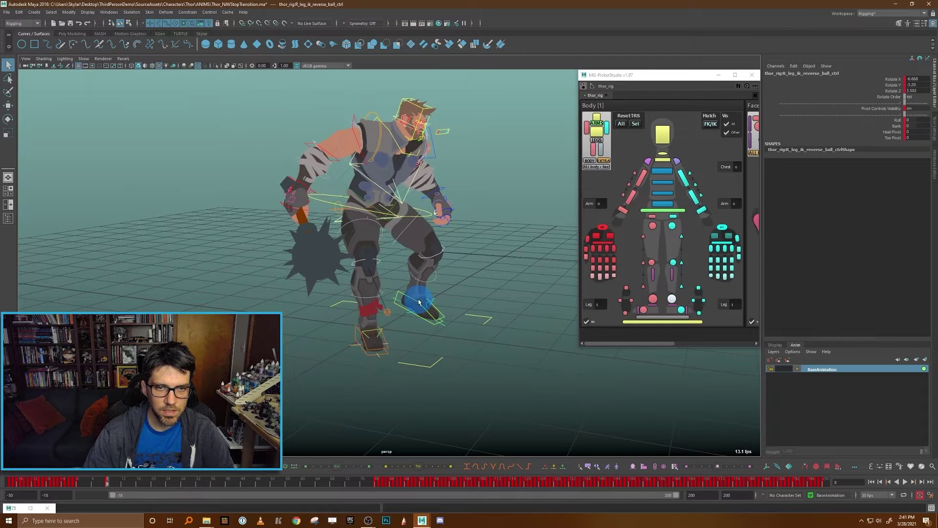
left_click(421, 307)
key("w")
mouse_move(418, 302)
left_mouse_down("alt")
mouse_move(467, 284)
mouse_move(444, 258)
mouse_move(483, 275)
mouse_move(470, 278)
mouse_move(513, 282)
mouse_move(419, 296)
mouse_move(428, 296)
left_mouse_up("alt")
key("e")
key("w")
key("comma")
key("period")
key("period")
key("comma")
left_click_drag(458, 301, 475, 365, "alt")
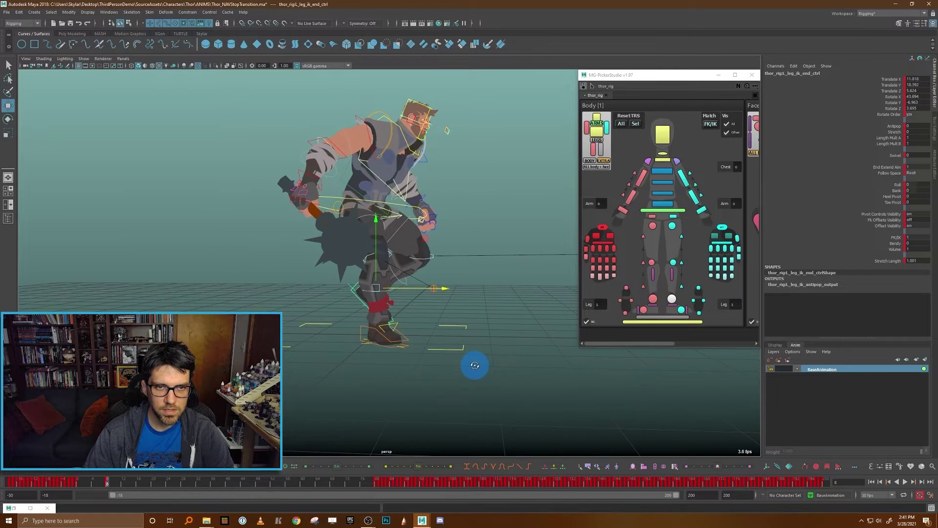
Compare both feet's placement at frame 8 with the last run key and the idle pose at frame 80
key("comma")
key("period")
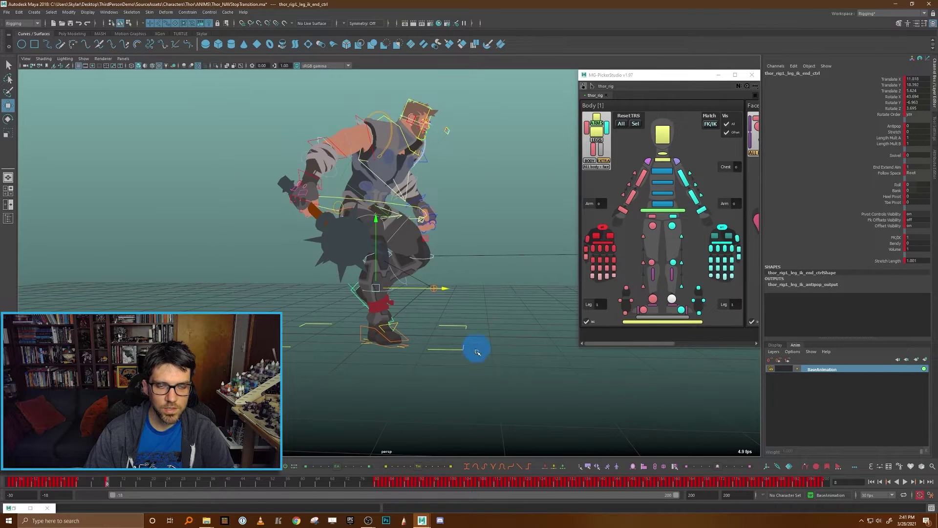
middle_click_drag(477, 352, 478, 375, "alt")
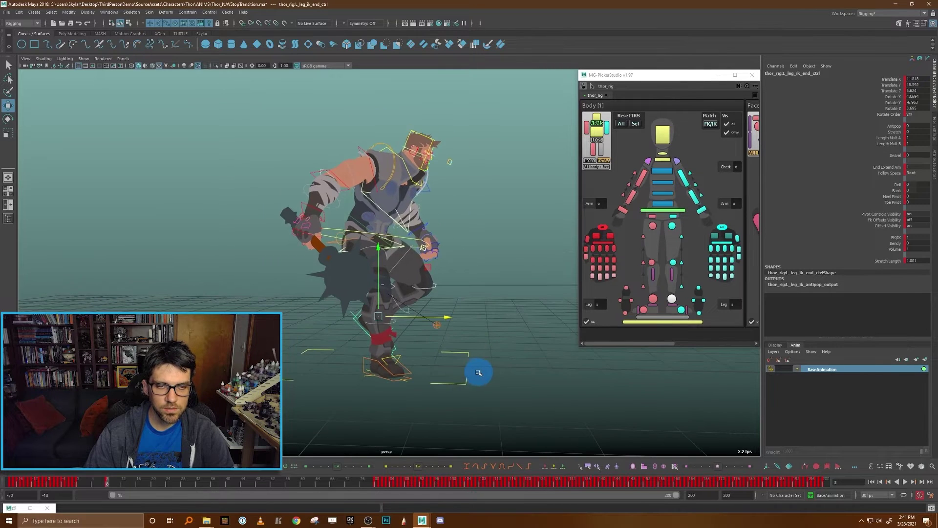
key("period")
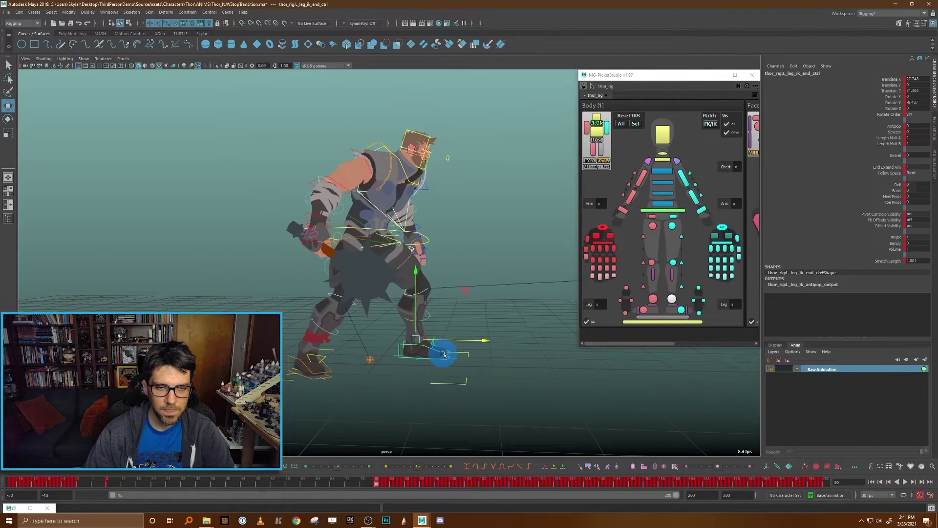
key("comma")
left_click(382, 376)
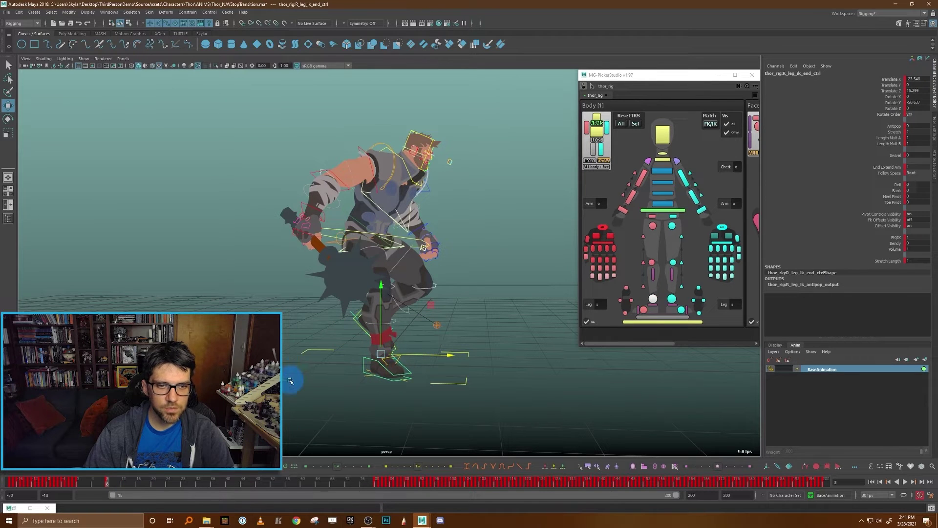
key("period")
key("comma")
key("comma")
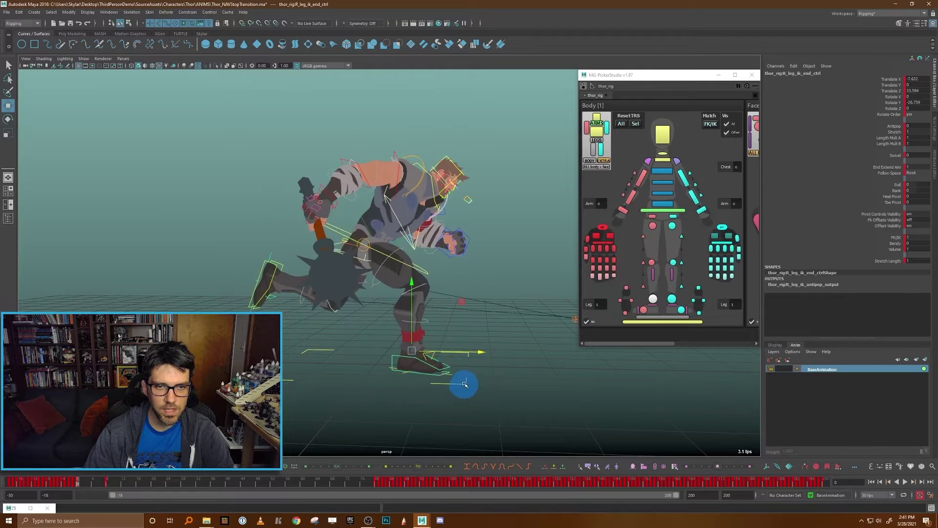
key("period")
key("period")
Copy the idle pose from frame 80 onto frame 20 for all controls and check it against the neighbouring keys
left_click(433, 343)
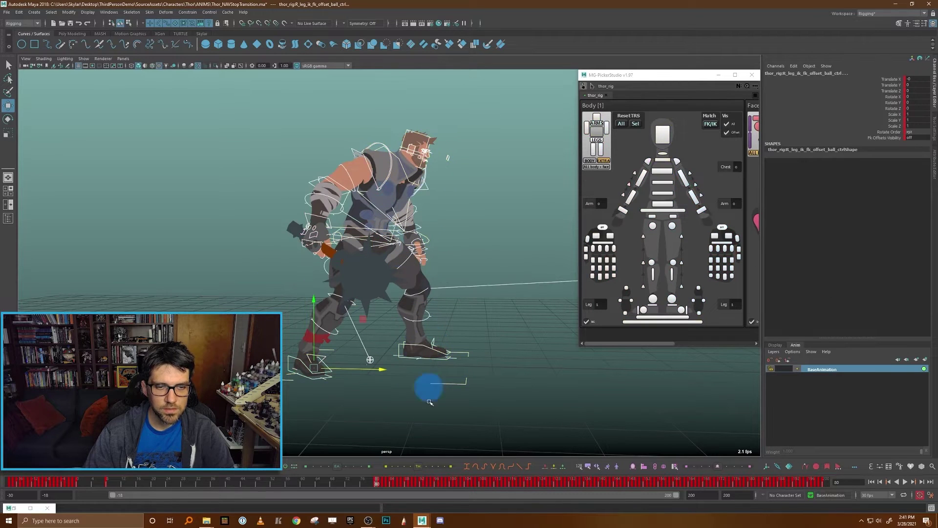
left_click_drag(375, 484, 167, 489)
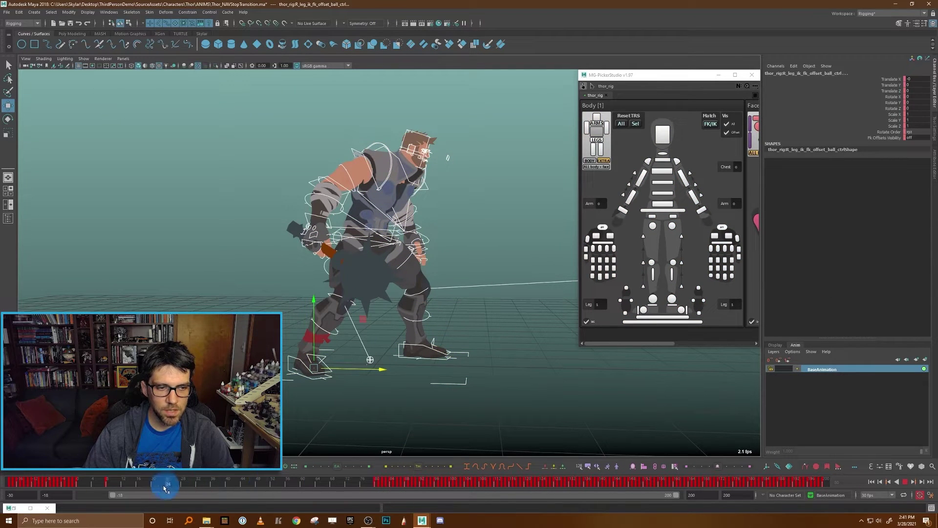
key("s")
key("comma")
key("period")
key("comma")
key("comma")
key("period")
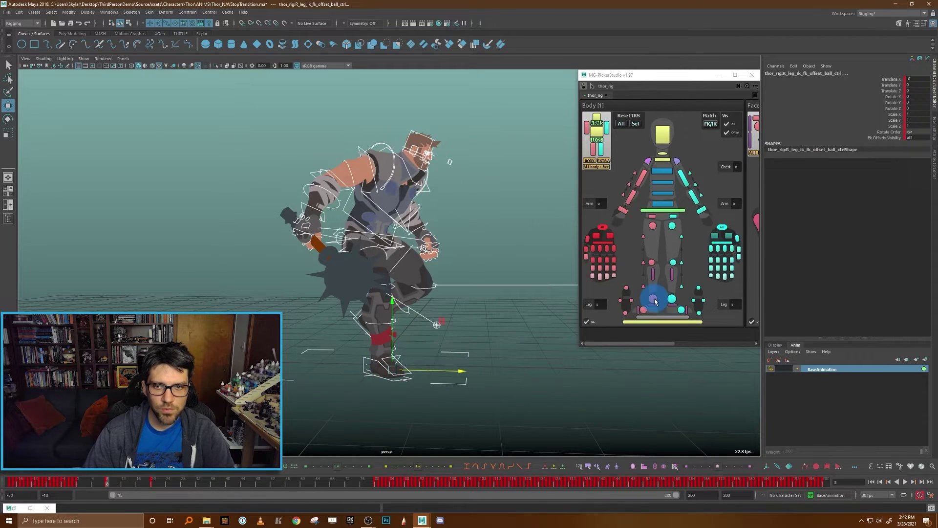
Copy the right foot IK control's pose from frame 8 onto frame 20 and compare the left foot between both frames
left_click(654, 298)
left_click(95, 488)
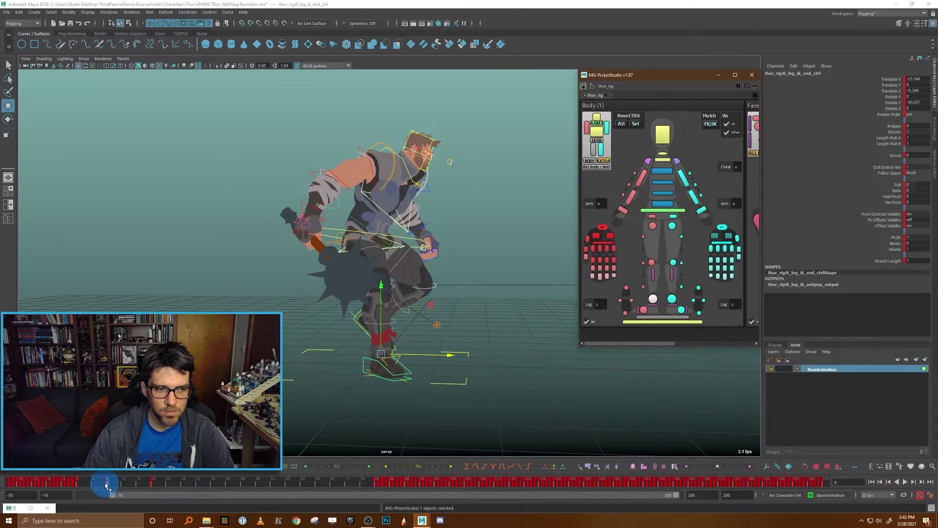
left_click_drag(106, 485, 161, 489)
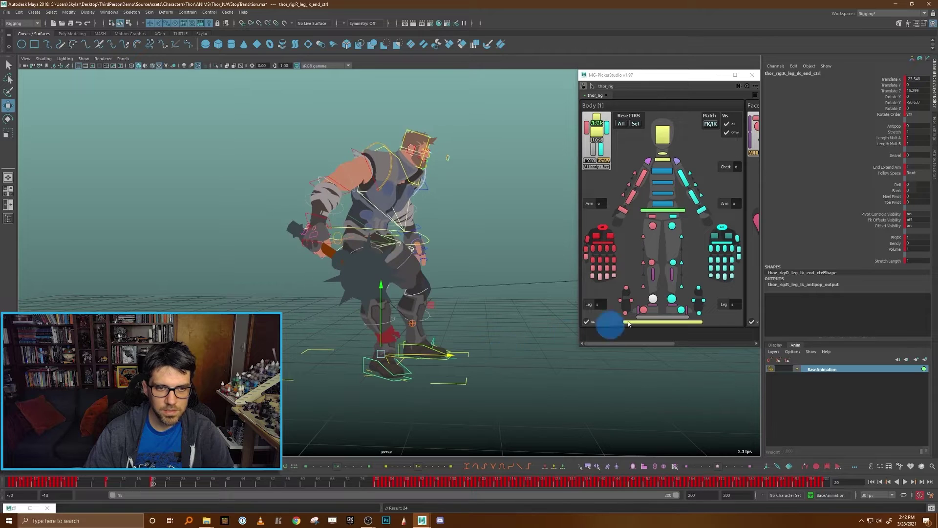
left_click(672, 299)
left_click_drag(519, 335, 430, 388, "alt")
left_click_drag(213, 480, 233, 476)
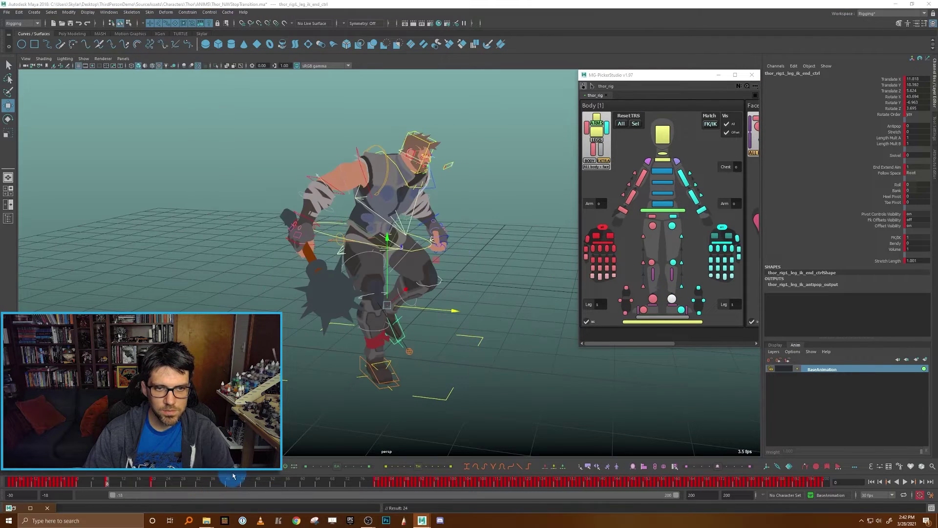
left_click_drag(419, 324, 461, 359, "alt")
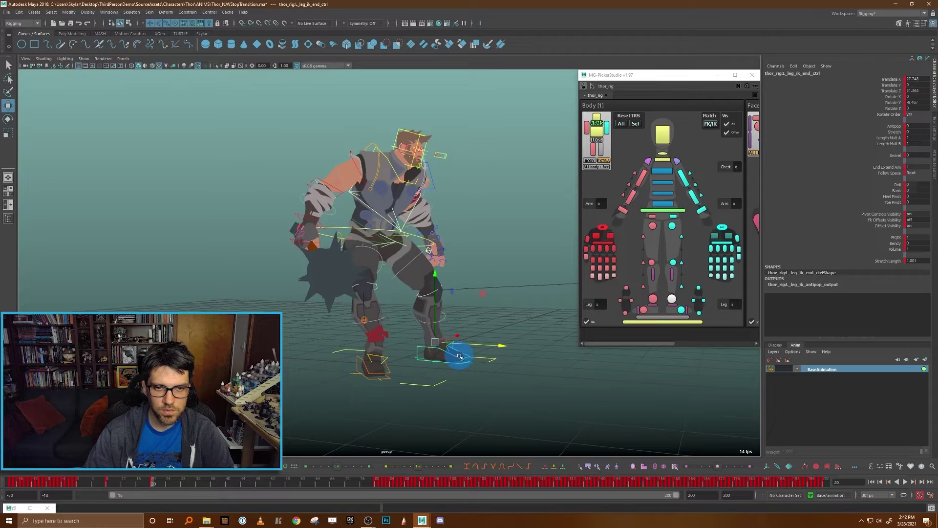
Copy the right foot's reverse ball control pose from frame 8 onto frame 20
left_click(644, 311)
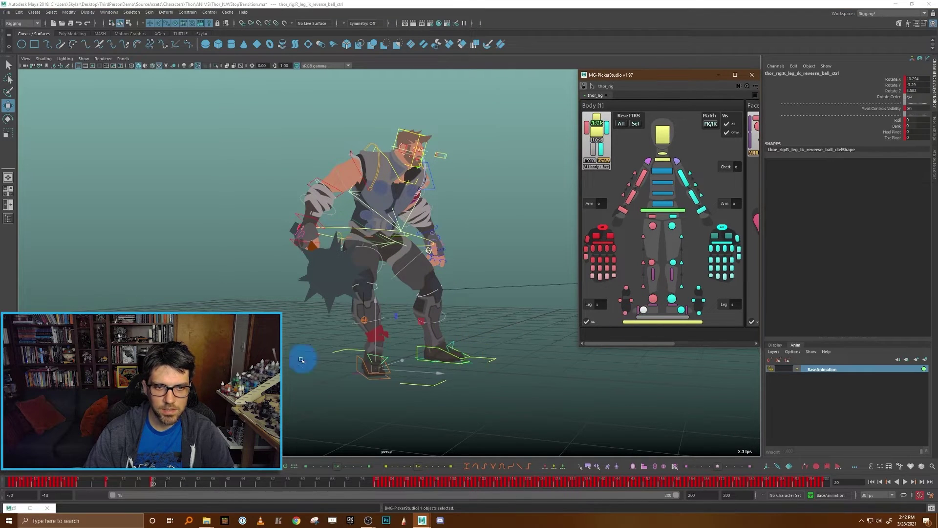
left_click_drag(108, 486, 159, 485)
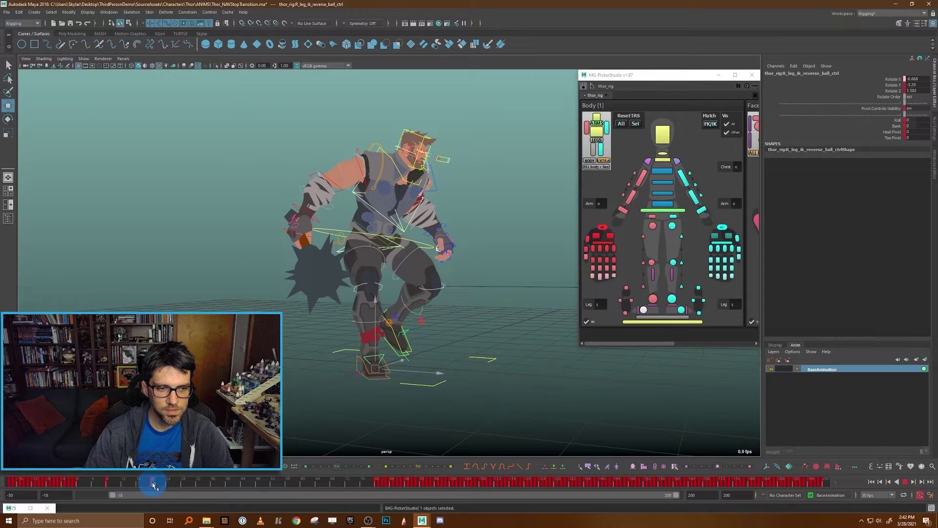
key("s")
left_click_drag(480, 356, 503, 355, "alt")
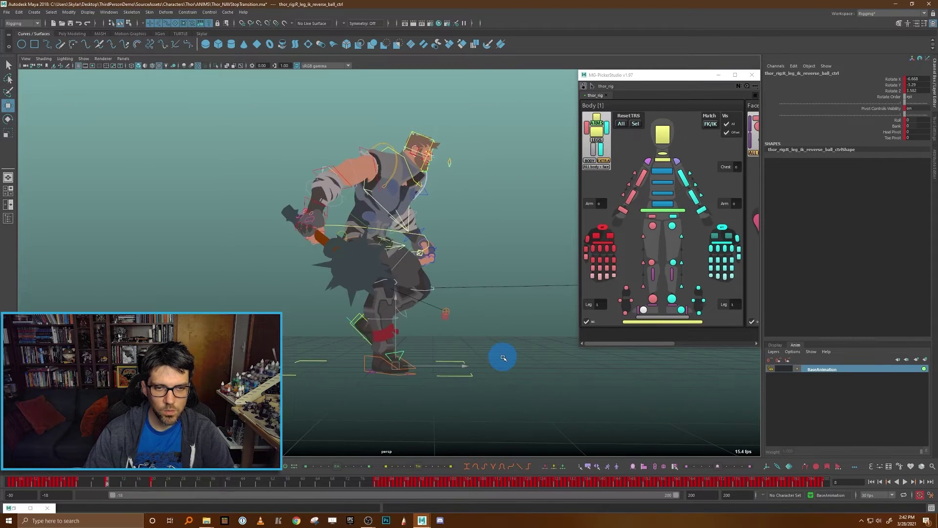
key(".")
key(".")
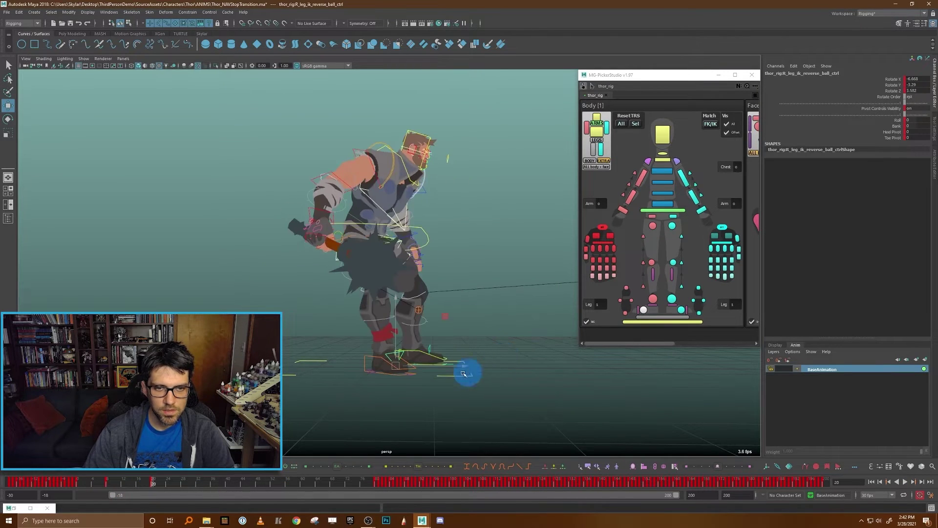
Select all controls and copy the frame 20 pose onto frame 32
left_click(377, 362)
left_click(375, 359)
key("ctrl+a")
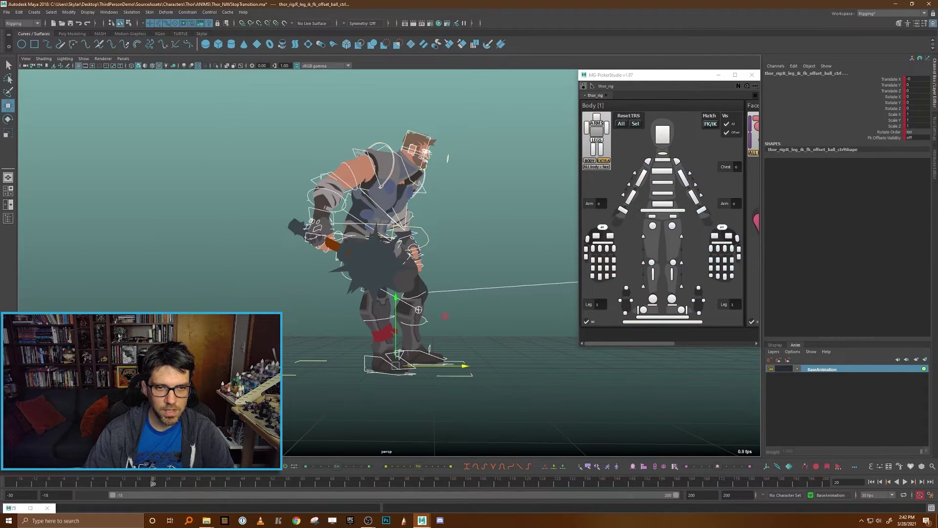
left_click_drag(159, 484, 199, 488)
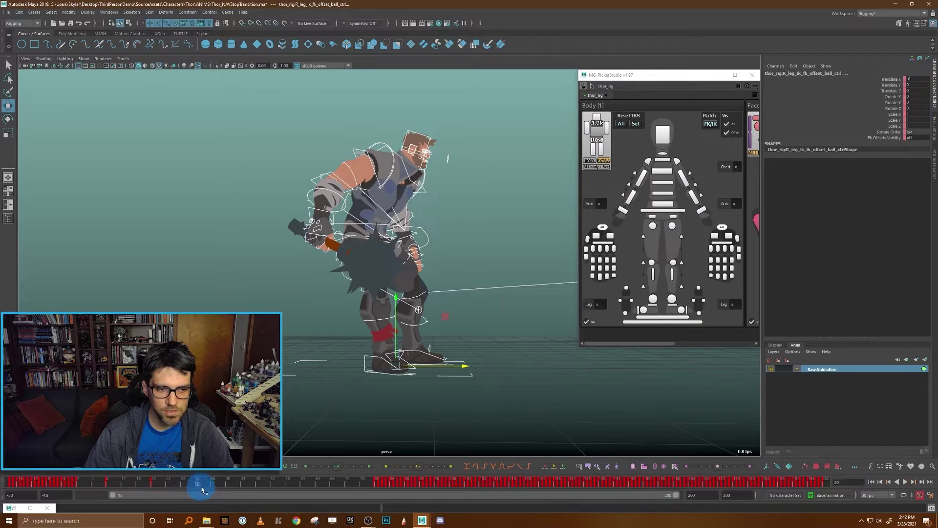
key("s")
key("comma")
key("comma")
key("period")
key("period")
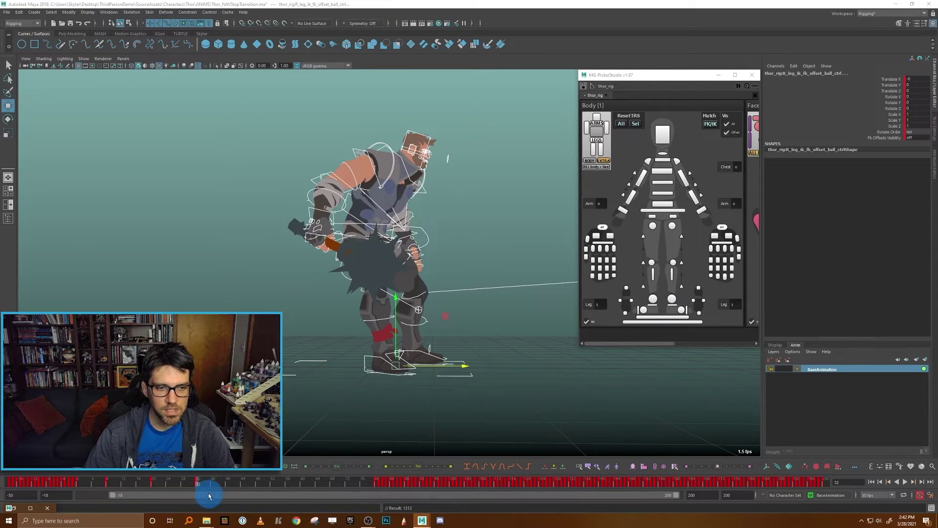
key("period")
left_click(208, 486)
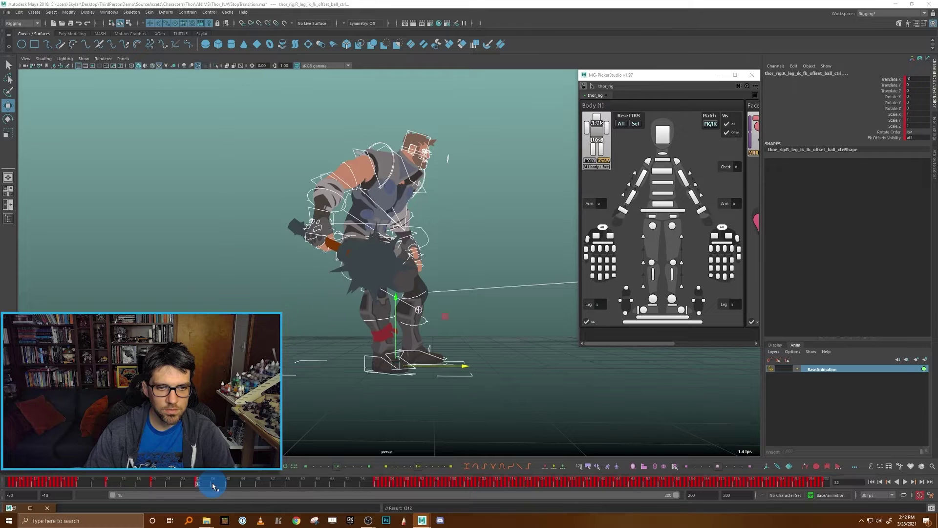
Lift and tilt the right foot's IK control at frame 32 with a Translate Y of about 7.2, comparing it with the idle pose
left_click(654, 300)
left_click_drag(387, 321, 401, 337)
key("e")
key("w")
key("ctrl+z")
key("ctrl+z")
key("ctrl+z")
key("ctrl+z")
key("ctrl+z")
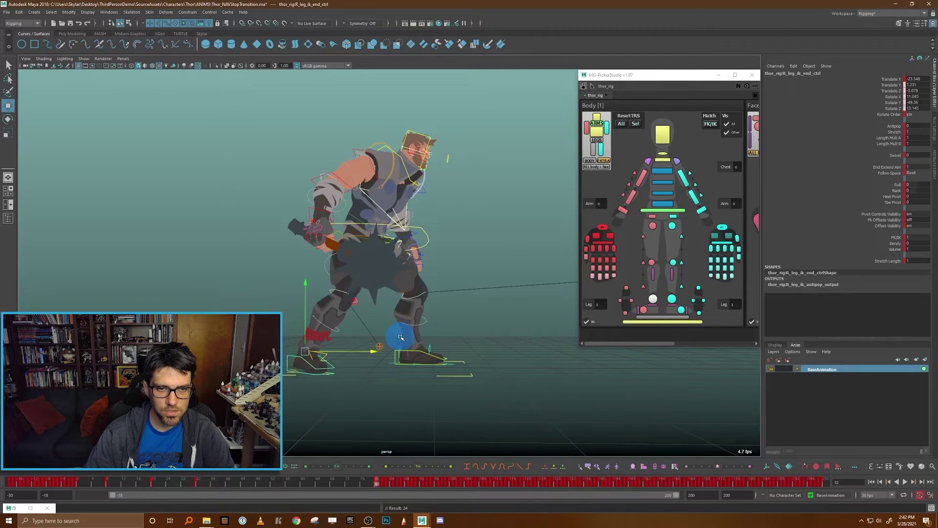
key("period")
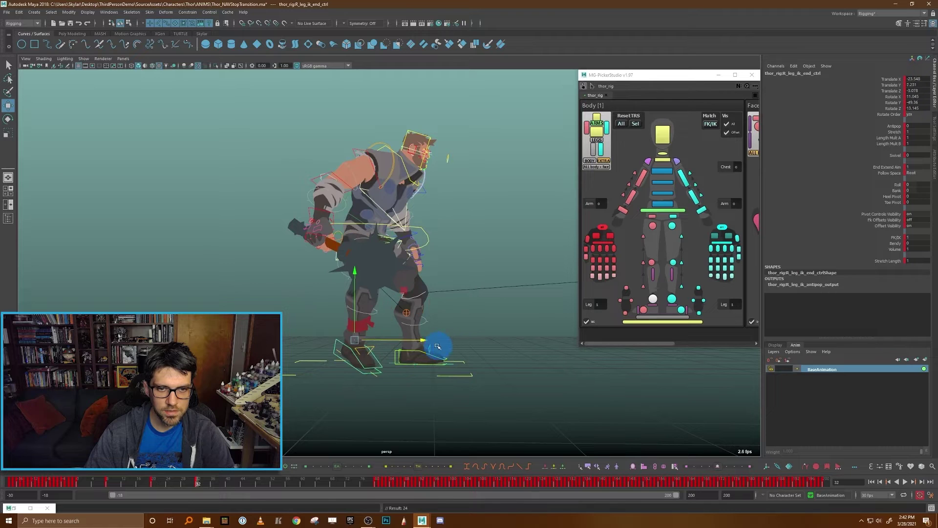
Move the right foot's IK control back at frame 32 to a Translate Z of about -7.7 and check the neighbouring poses
left_click_drag(419, 341, 416, 342)
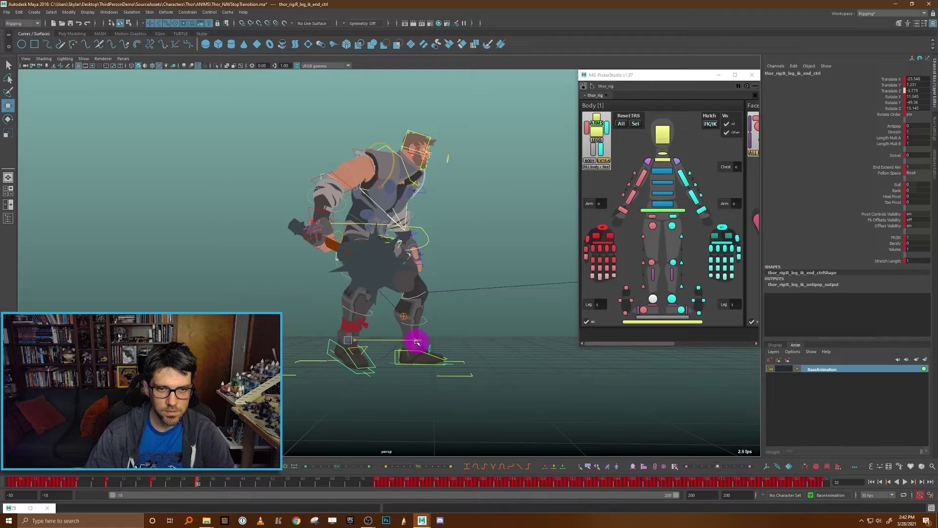
key("comma")
key("comma")
key("period")
key("period")
key("period")
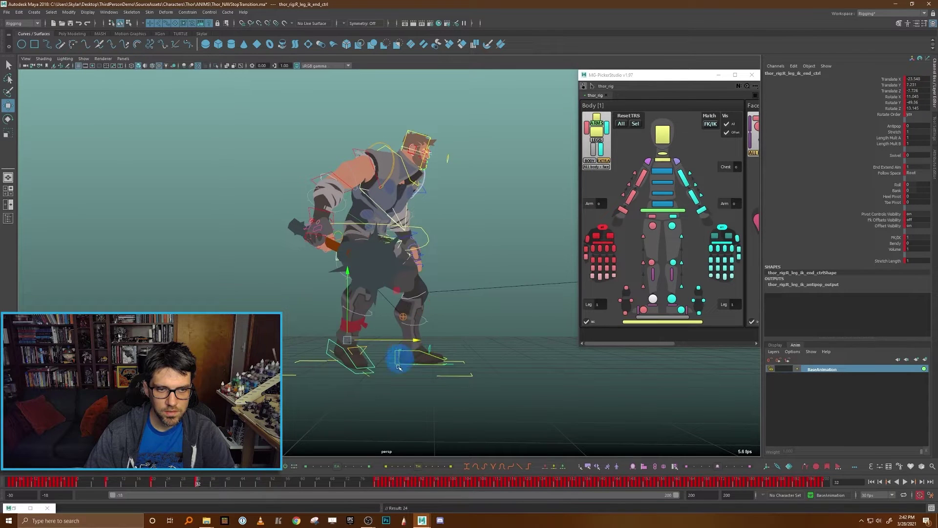
Copy the idle pose from frame 80 onto frame 44 for all controls and play back the stop from the run
key("ctrl+shift+a")
middle_click_drag(378, 483, 244, 494)
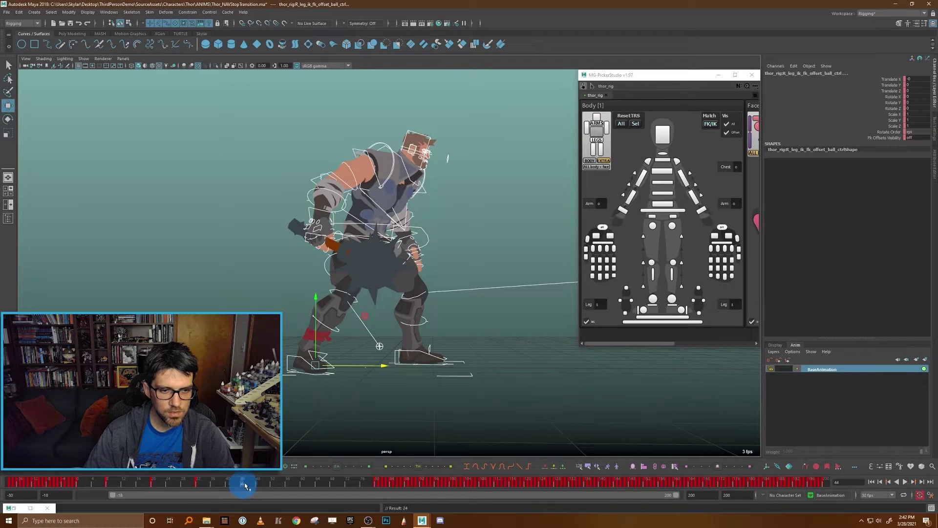
left_click_drag(218, 484, 28, 487)
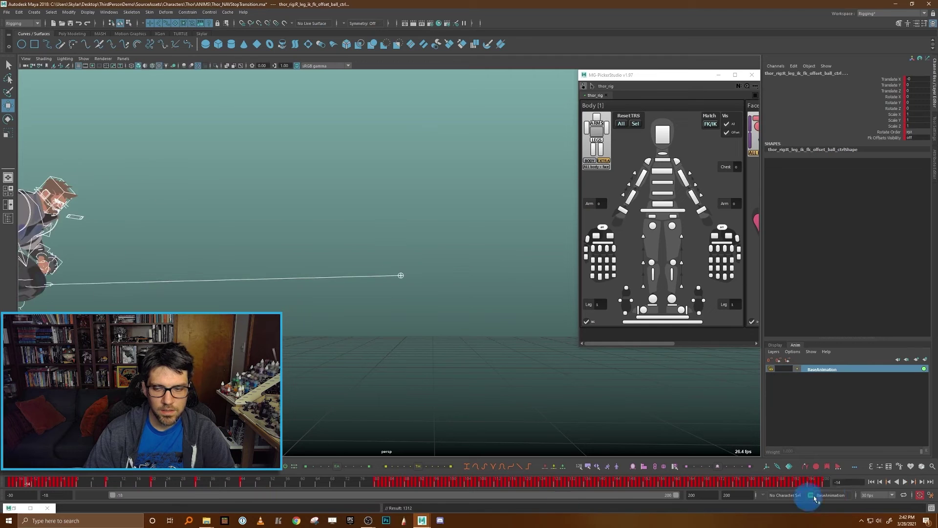
left_click(905, 483)
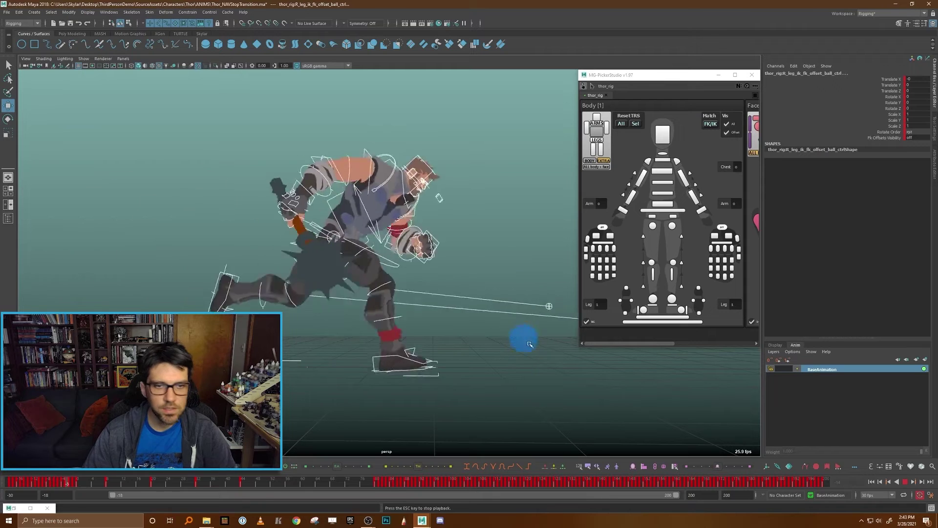
left_click(906, 481)
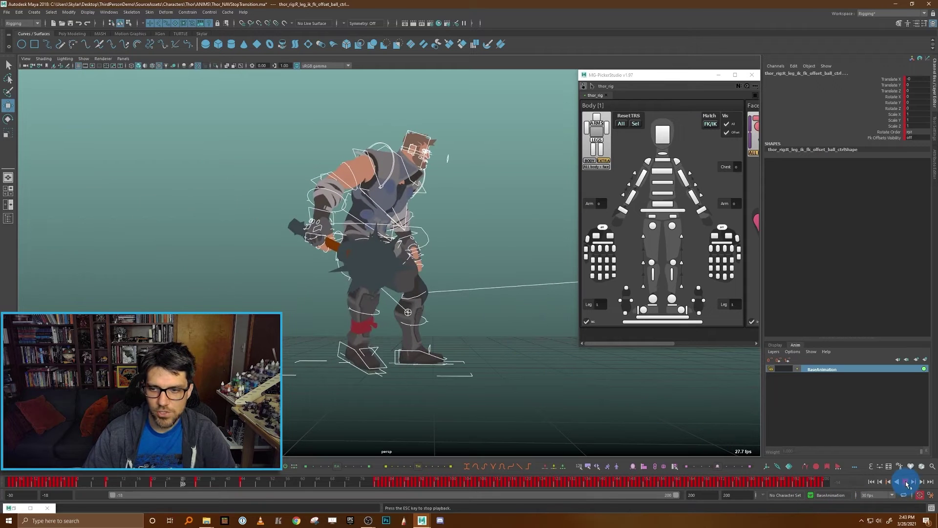
Select the COG control, go back to the frame 8 pose, and ignore the friend request notification
left_click(680, 215)
left_click(679, 215)
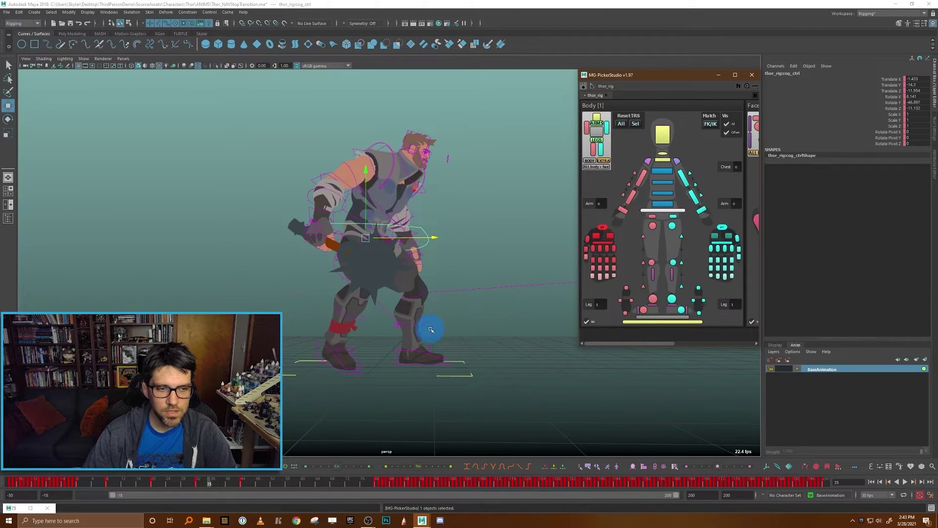
key("comma")
key("comma")
key("comma")
key("comma")
key("period")
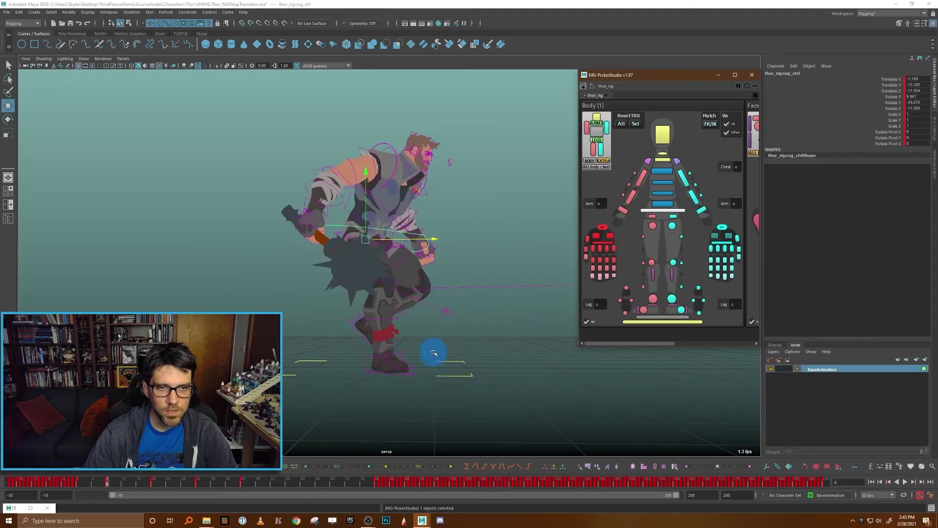
middle_click_drag(470, 241, 465, 267, "alt")
key("e")
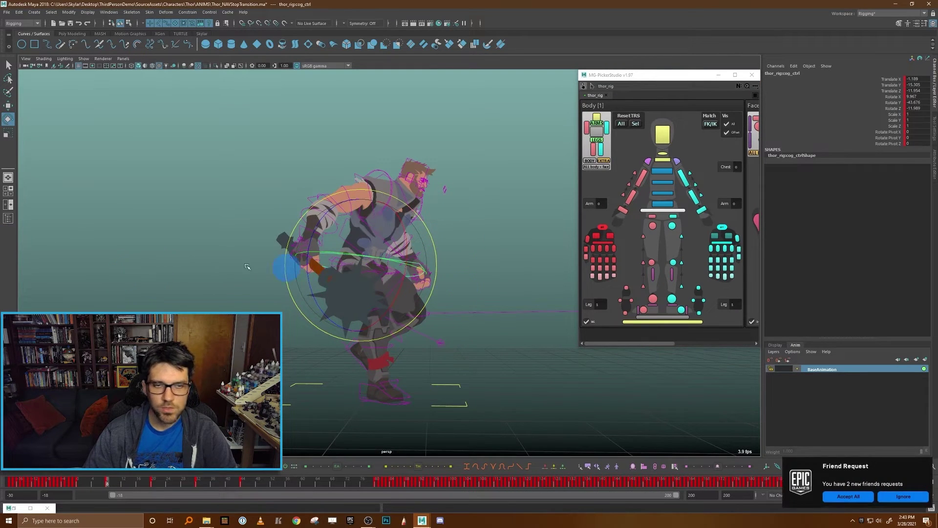
left_click(902, 497)
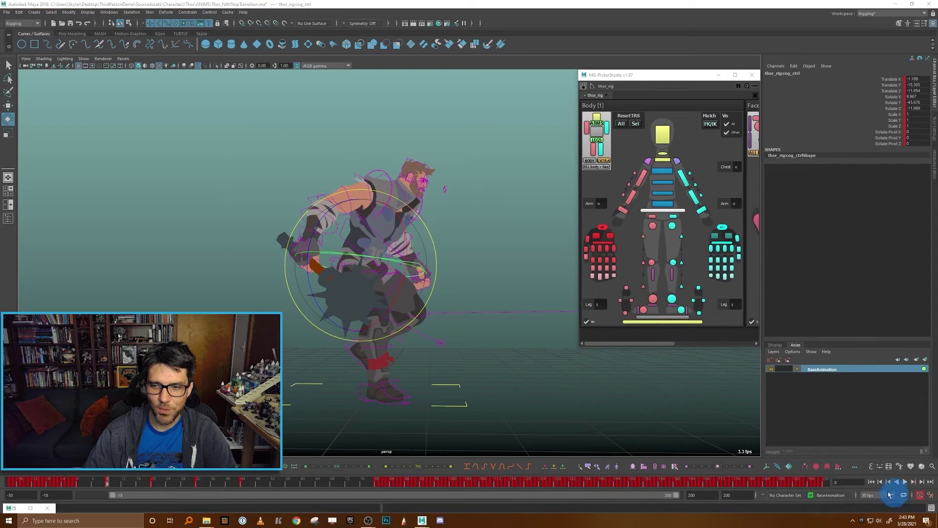
Lean the COG control back at frame 8 with a Rotate X of about -18.6 and a Translate Z of about -14
mouse_move(112, 487)
left_mouse_down()
mouse_move(59, 486)
mouse_move(112, 486)
left_mouse_up()
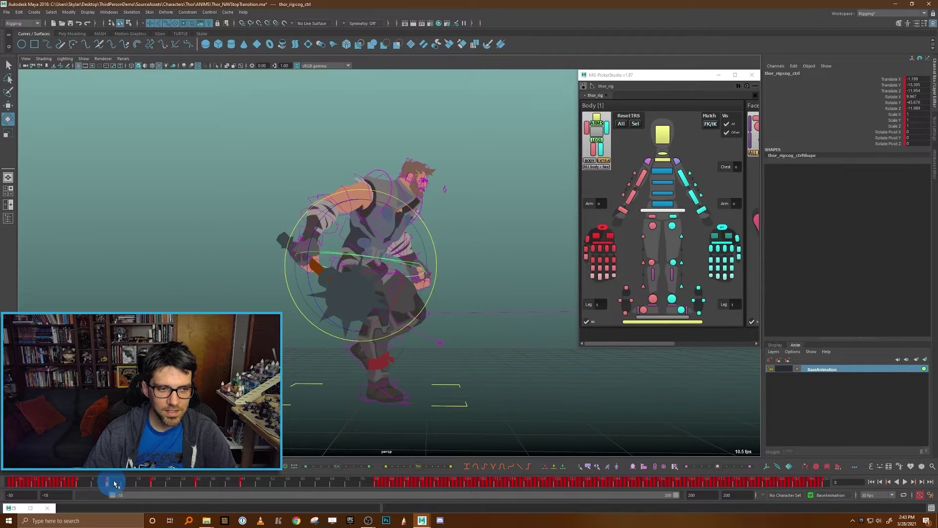
left_click_drag(418, 221, 396, 213)
key("w")
left_click_drag(381, 266, 377, 265)
key("comma")
key("comma")
key("period")
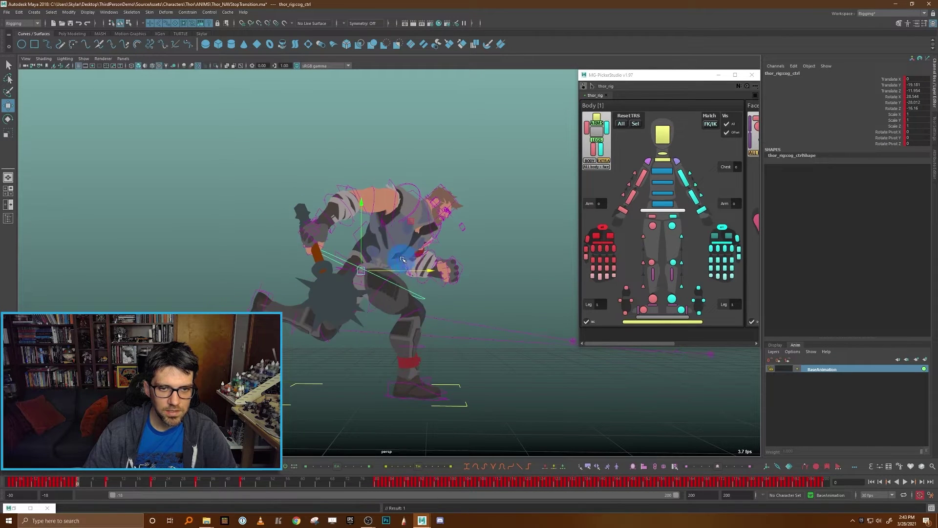
key("period")
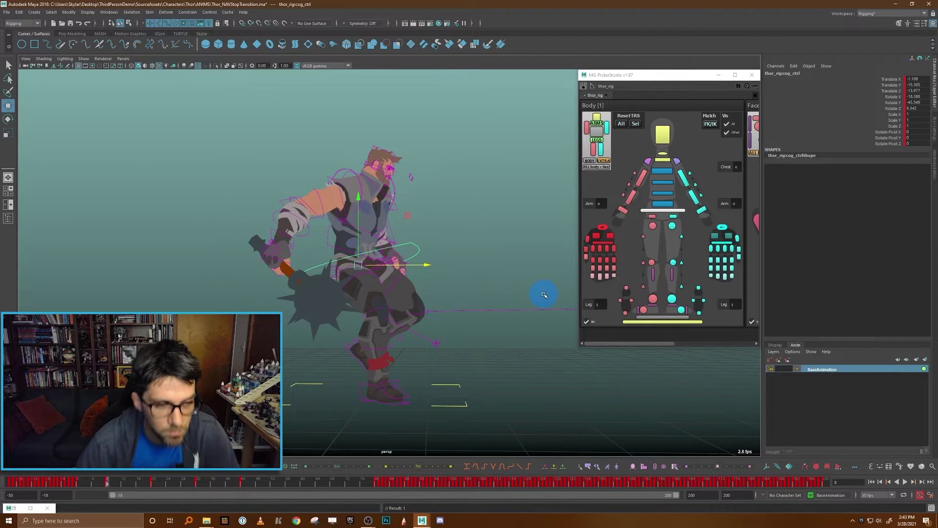
Move the COG control forward to a Translate Z of about 3.3 at frame 20 and about 6.5 at frame 32
left_click_drag(434, 286, 440, 290)
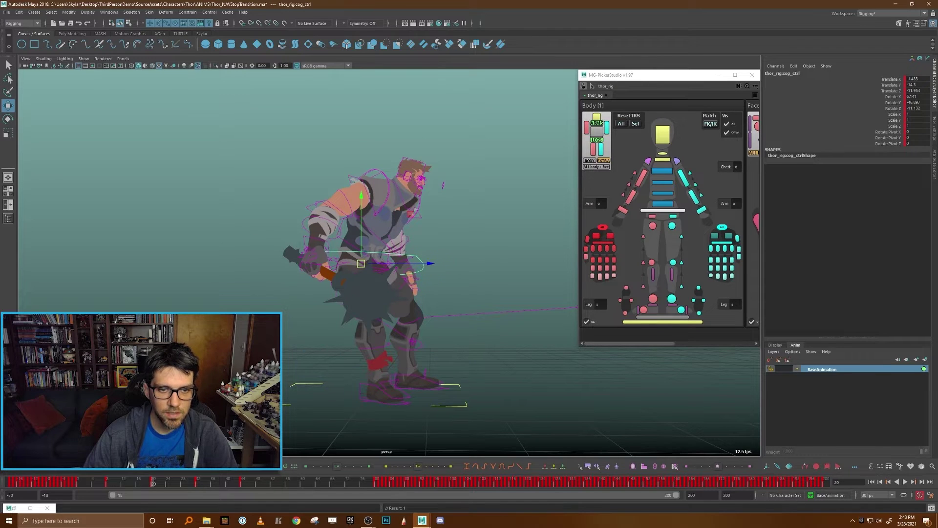
left_click_drag(430, 266, 454, 275)
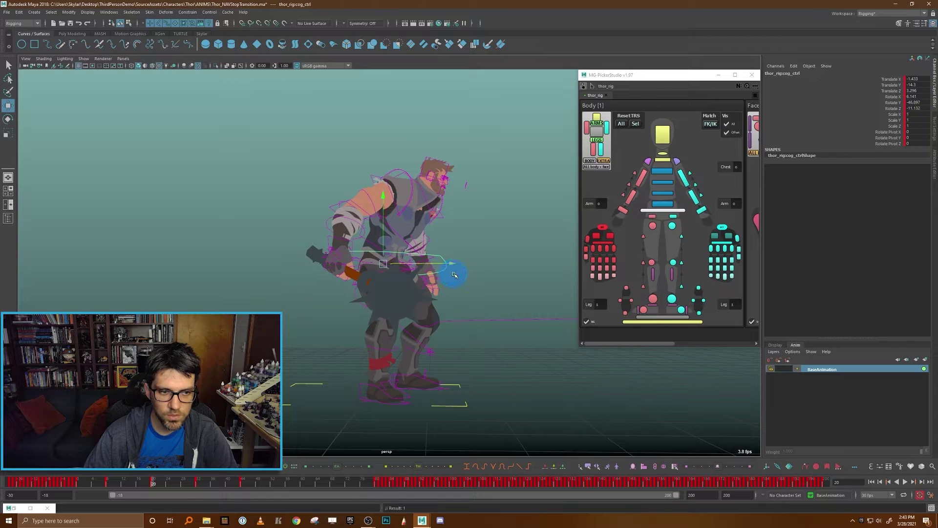
key("period")
left_click_drag(431, 265, 450, 268)
key("comma")
key("comma")
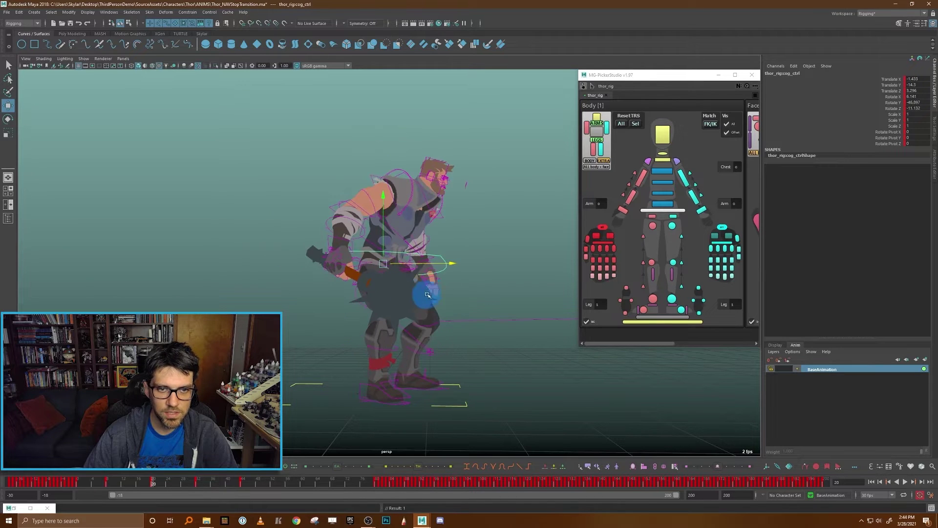
left_click(454, 264)
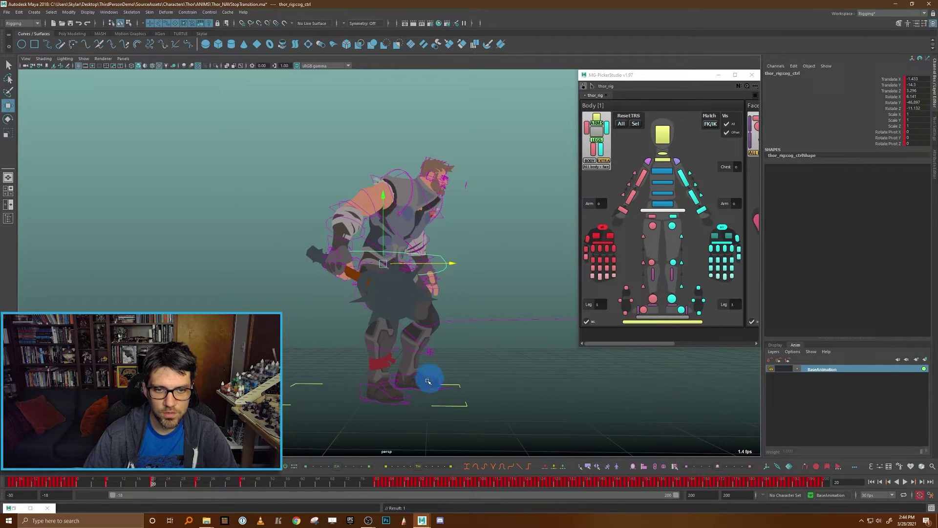
left_click(423, 378)
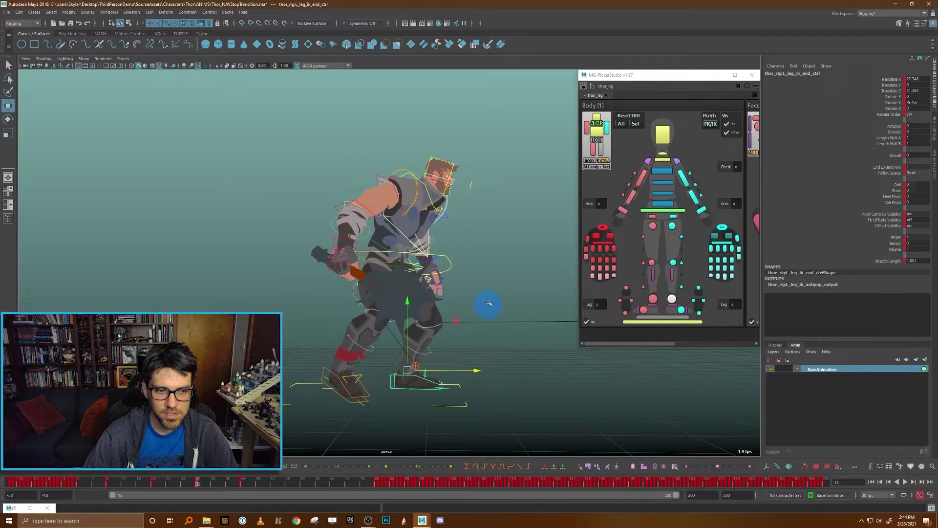
left_click(483, 306)
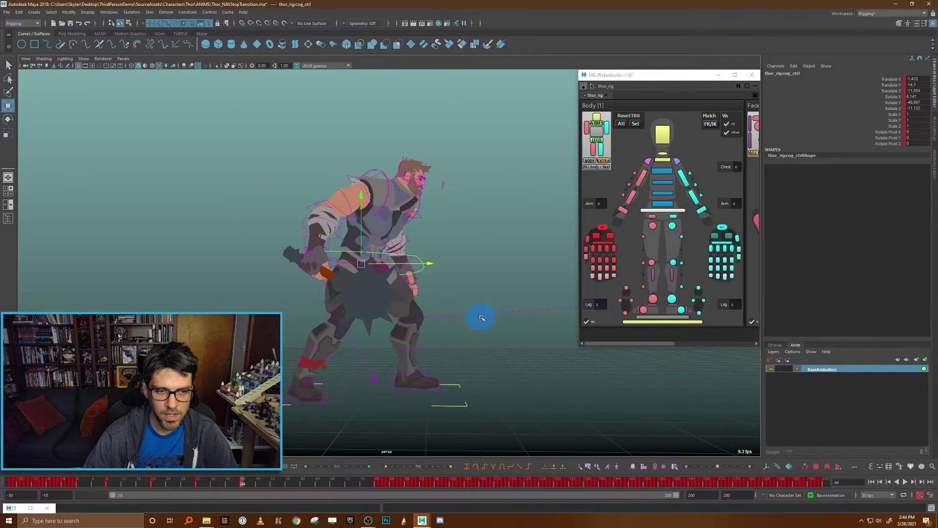
Select all controls and copy the idle pose from frame 44 onto frame 56
key("ctrl+shift+a")
middle_click_drag(243, 483, 286, 485)
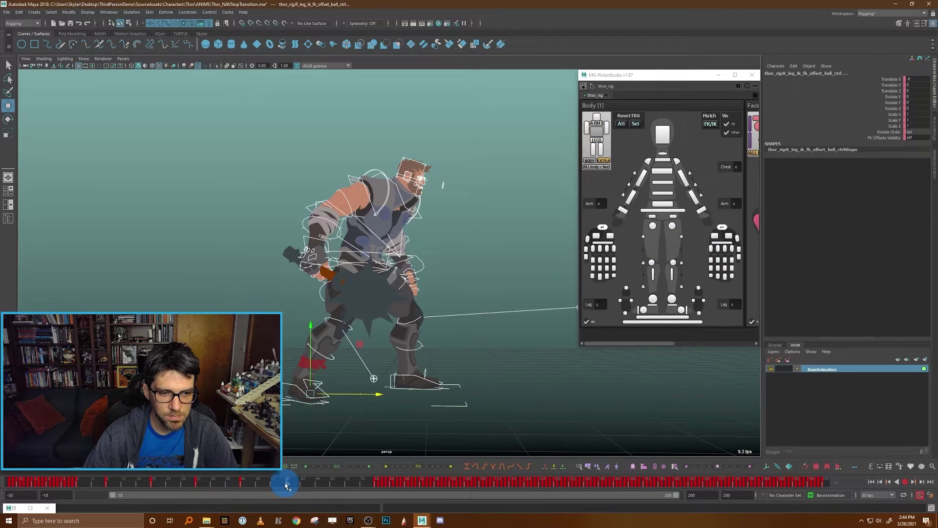
key("s")
key("comma")
key("comma")
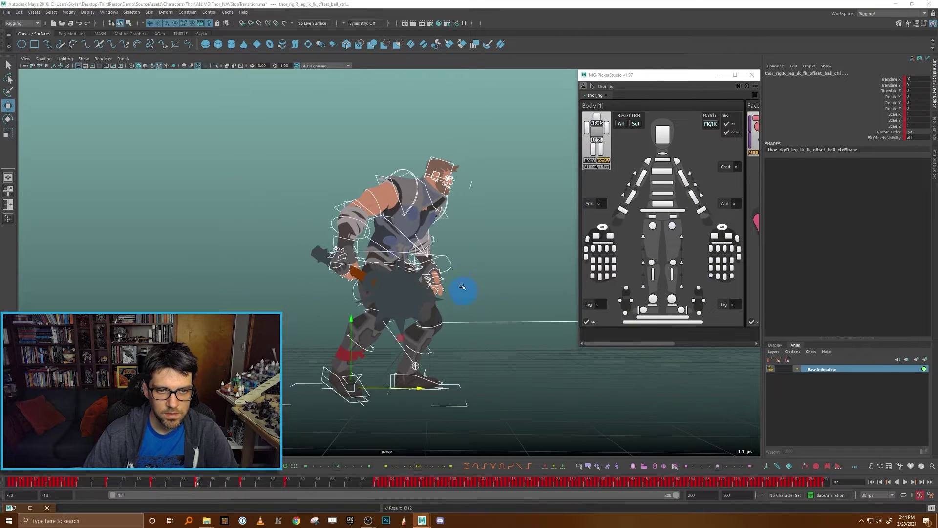
Move the COG control forward at frame 44 to a Translate Z of about -6.2
left_click(450, 263)
key("period")
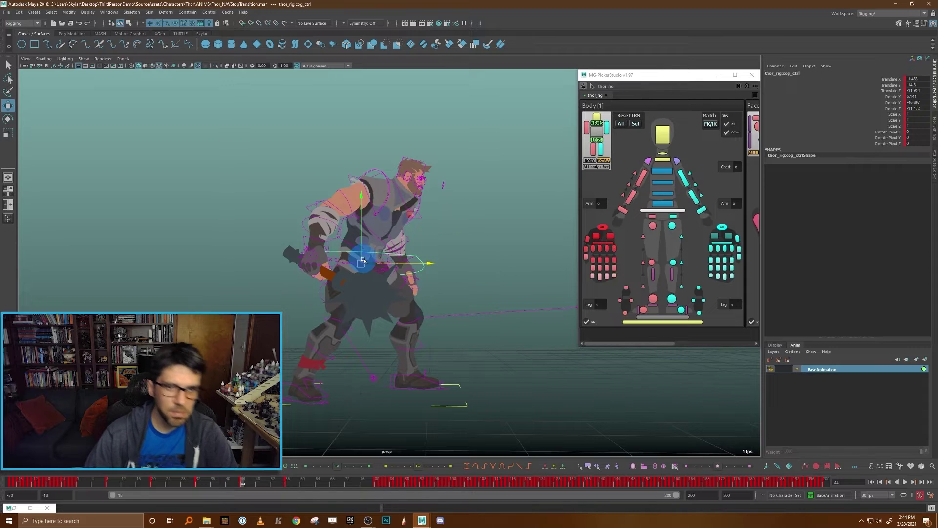
left_click_drag(435, 265, 438, 266)
key("comma")
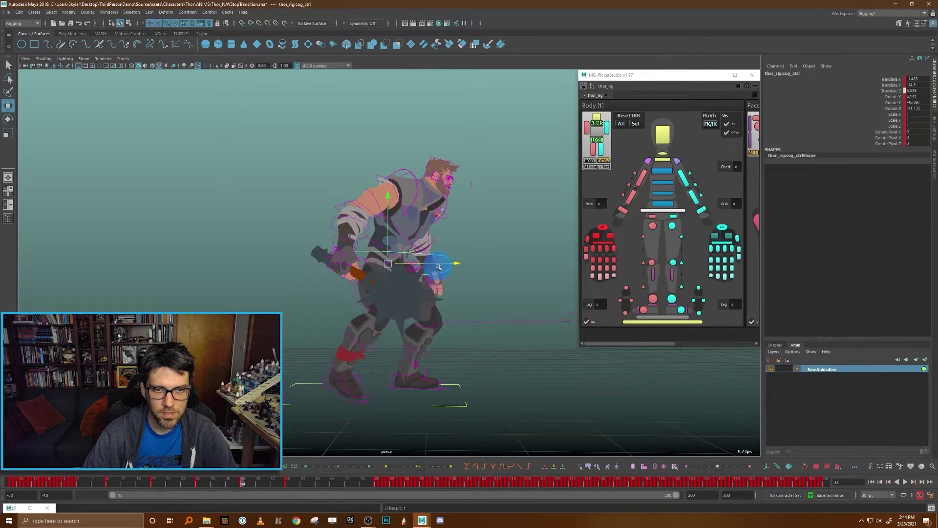
key("period")
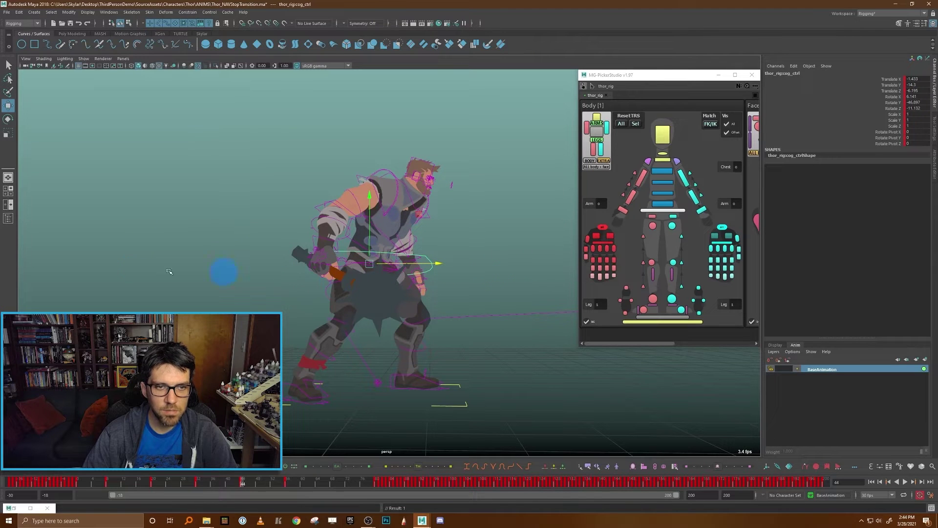
key("period")
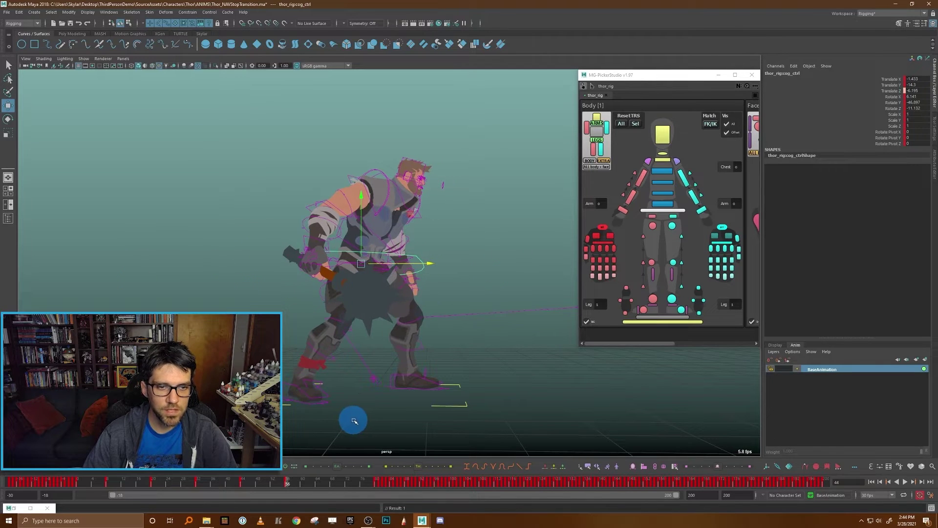
Compare the poses around frame 44 and move the COG control further forward there to a Translate Z of about -2.7
key("comma")
key("comma")
key("comma")
key("period")
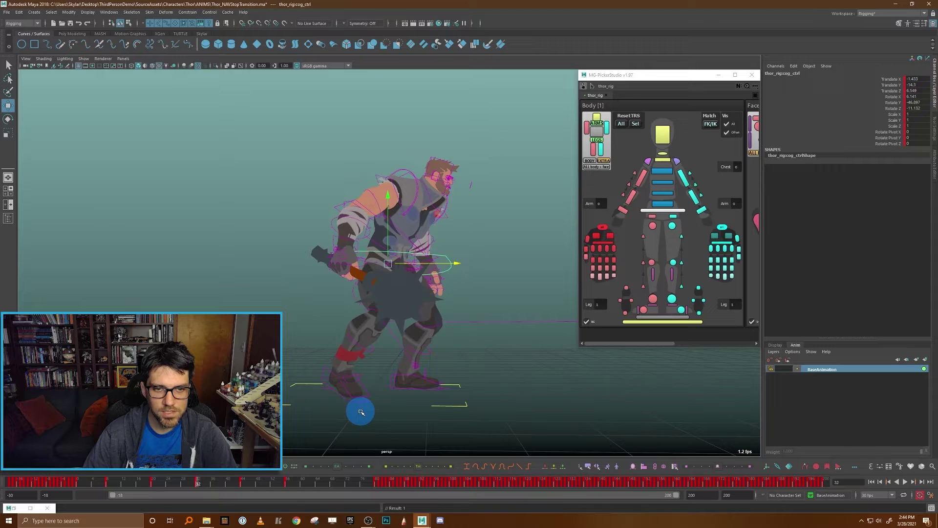
key("comma")
key("period")
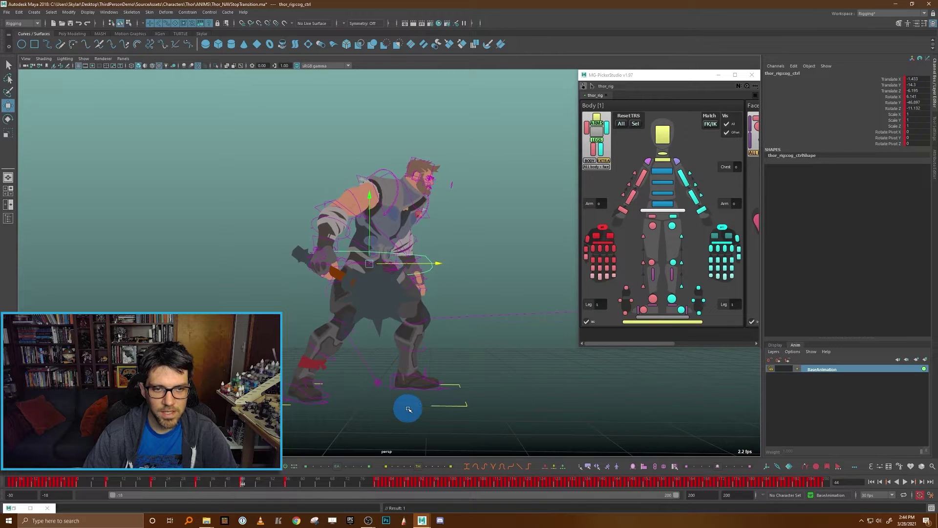
key("comma")
key("comma")
key("comma")
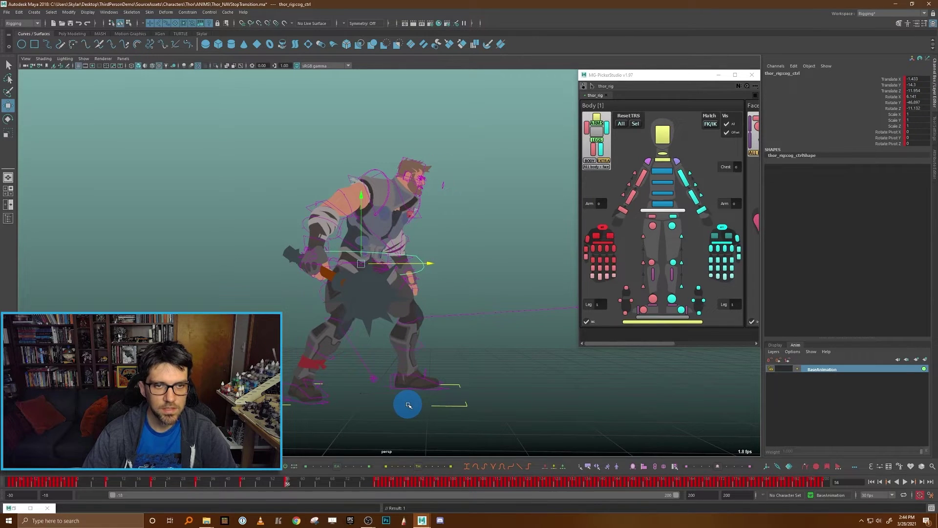
key("period")
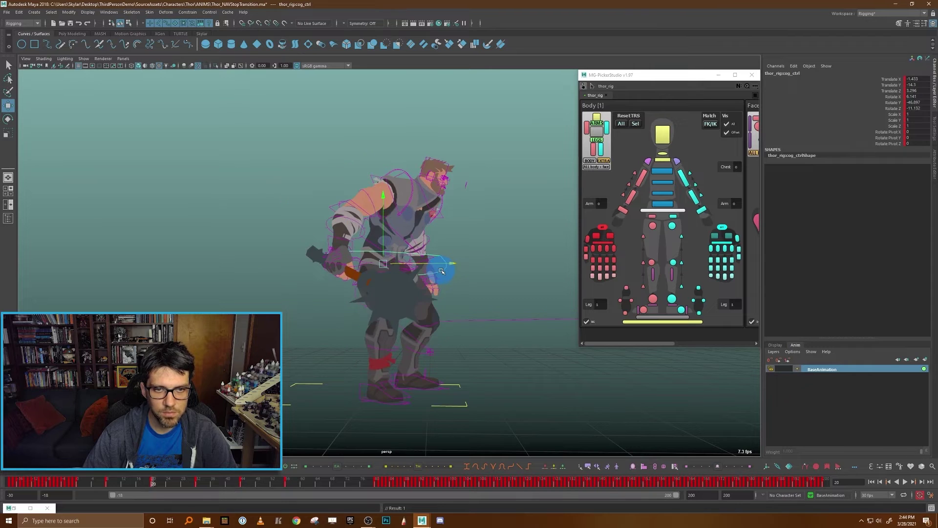
key("period")
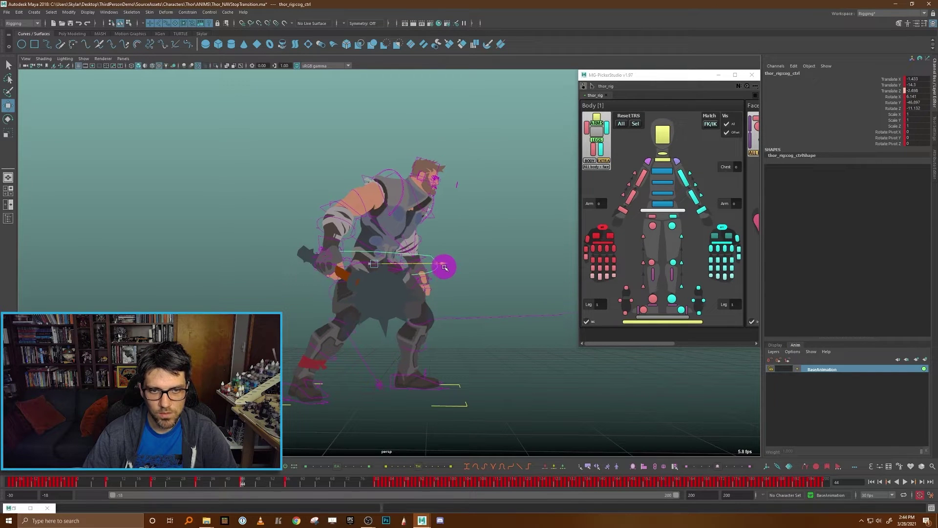
Step through the keyed poses from the run at frame 0 to frame 44 to examine the body's forward shift
key("comma")
key("comma")
key("comma")
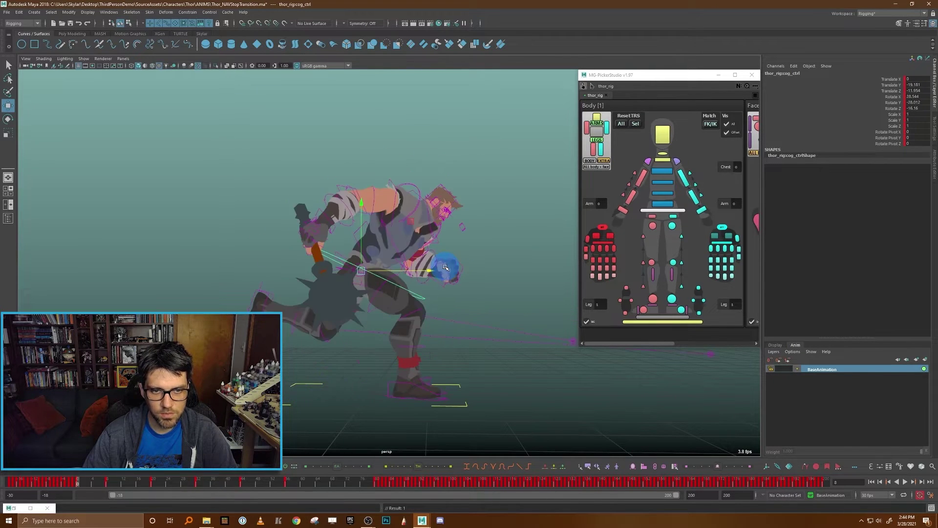
key("period")
key("period")
key("period")
key("period")
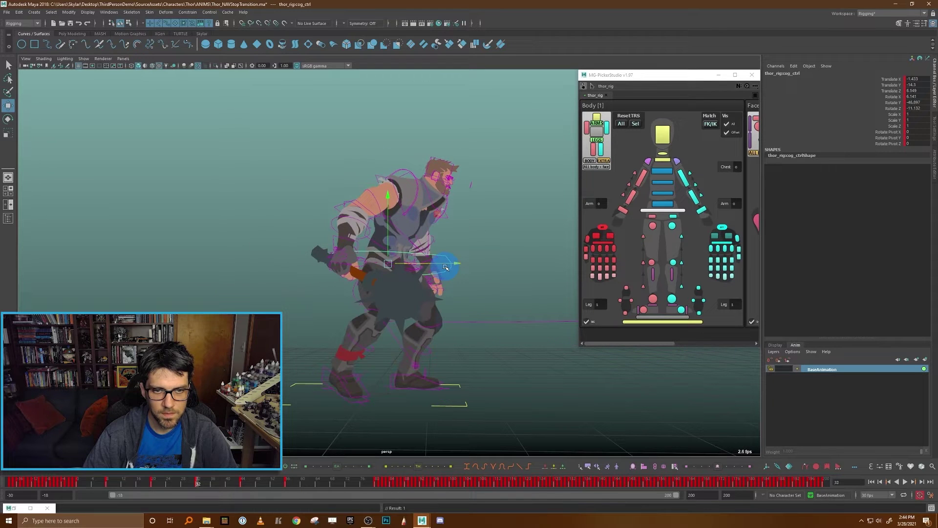
key("period")
left_click_drag(150, 485, 98, 481)
Compare the frame 8 pose with the neighbouring keyed poses to examine how the body's lean changes out of the run
key("comma")
key("period")
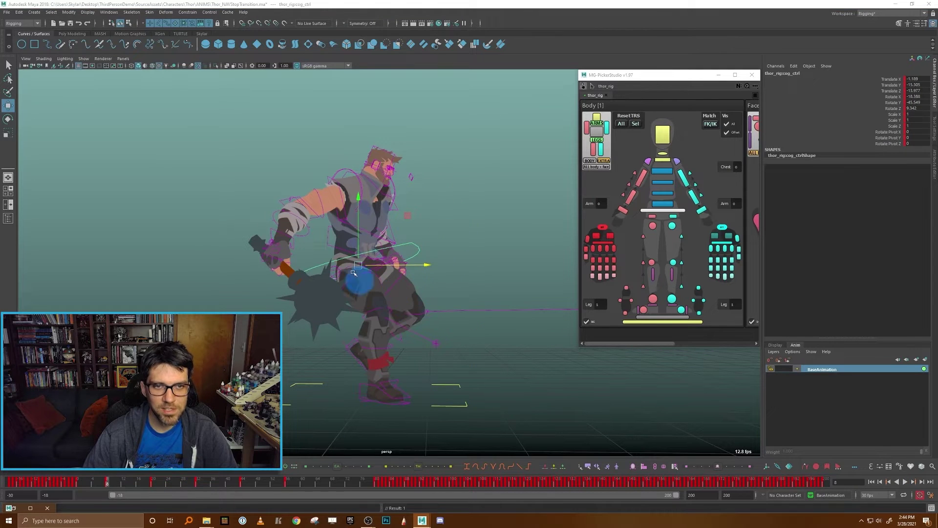
key("comma")
key("period")
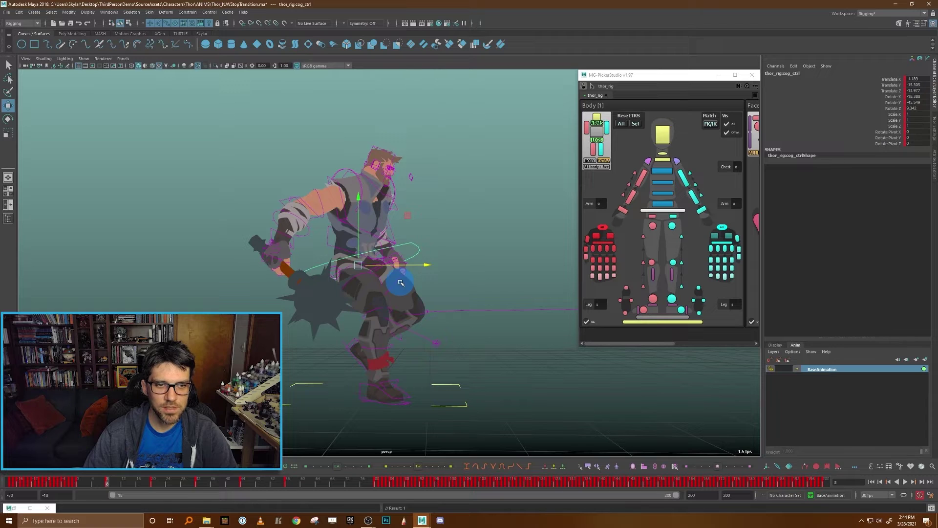
key("period")
key("comma")
key("comma")
key("period")
key("comma")
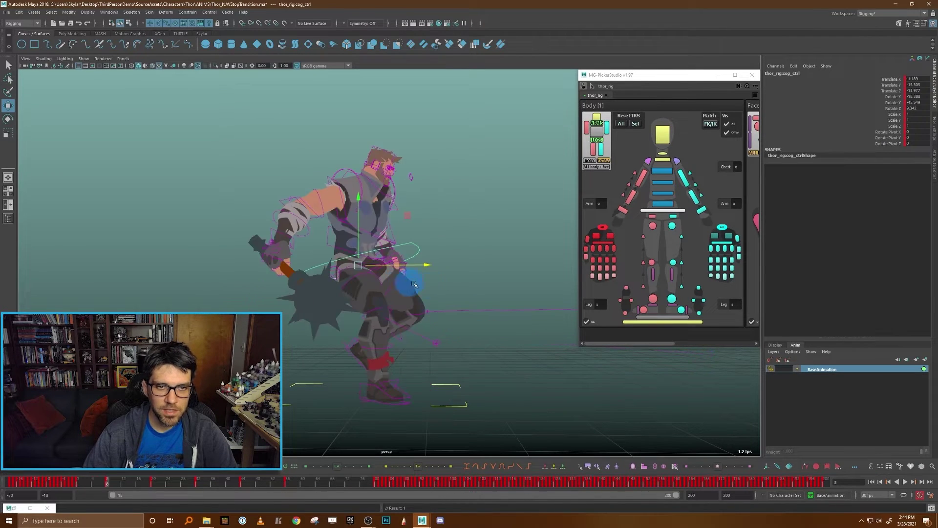
key("comma")
key("comma")
Rotate the COG control forward at frame 8 to about 22.7 in X, -36.1 in Y and -14 in Z
mouse_move(92, 484)
left_mouse_down()
mouse_move(78, 486)
mouse_move(107, 484)
left_mouse_up()
key("e")
left_click_drag(427, 235, 363, 251)
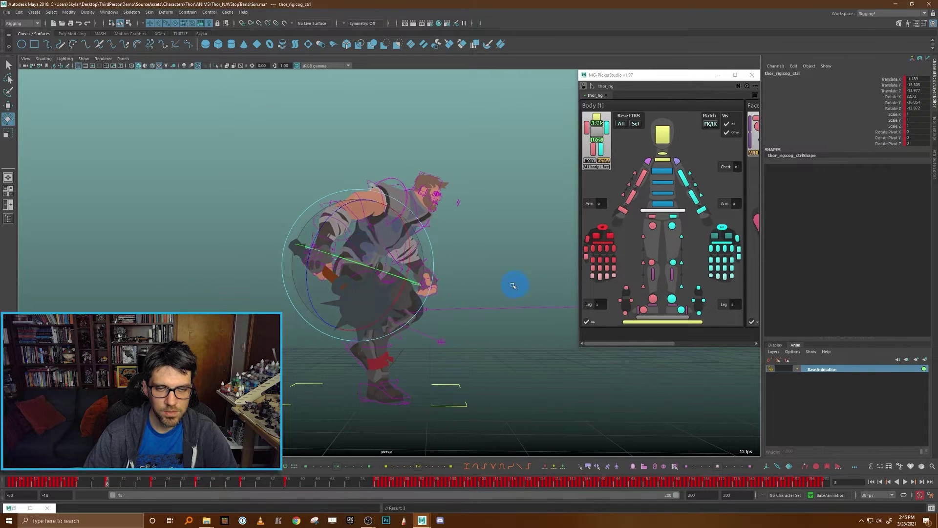
mouse_move(513, 285)
left_mouse_down("alt")
mouse_move(380, 287)
mouse_move(523, 299)
left_mouse_up("alt")
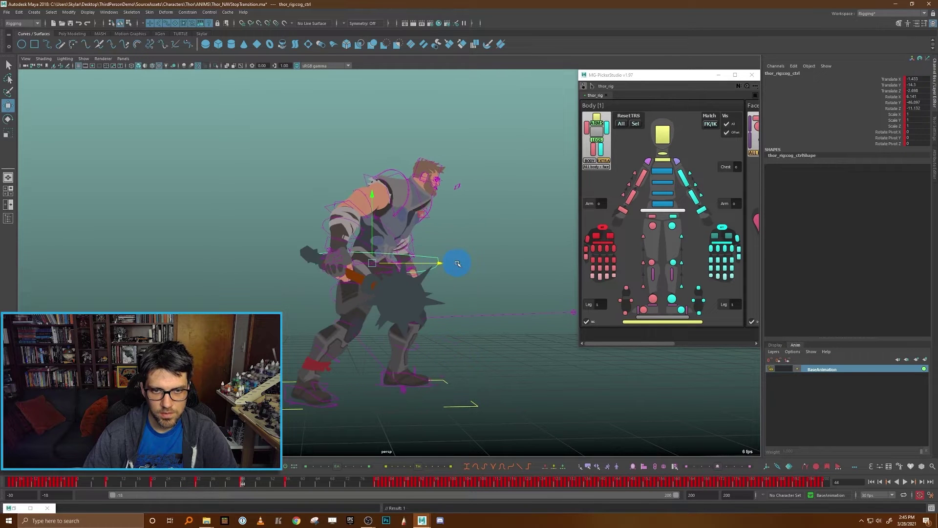
Shift the stop keys of all controls earlier and tighten their spacing, placing the last idle key at about frame 32
left_click_drag(161, 483, 302, 481)
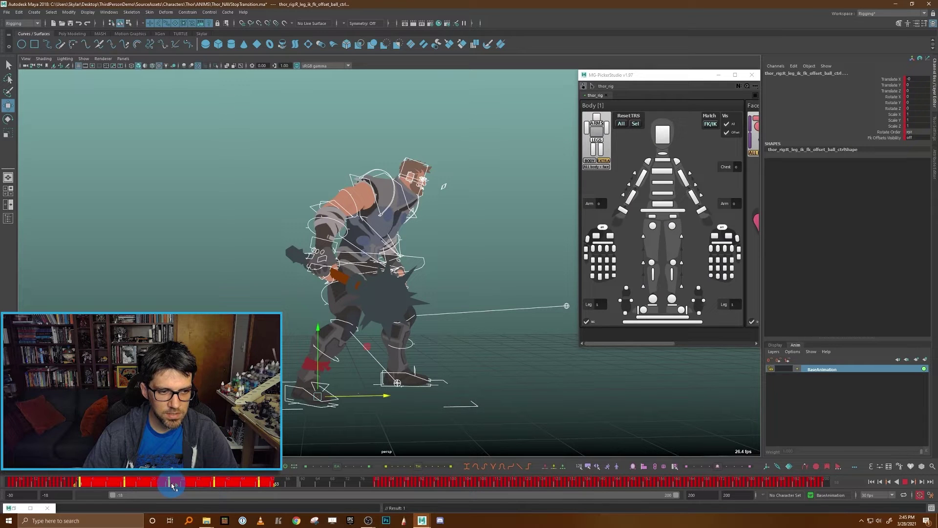
left_click_drag(44, 485, 83, 491)
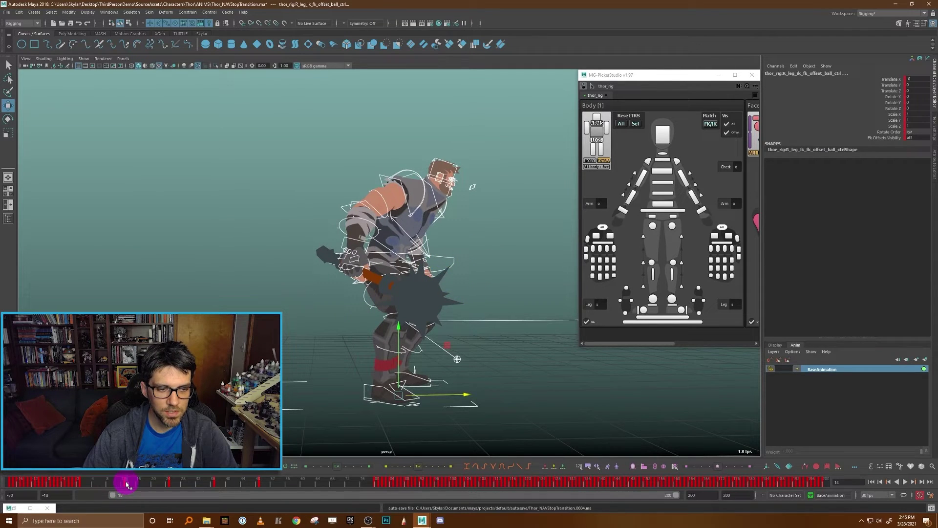
mouse_move(126, 483)
left_mouse_down()
mouse_move(108, 484)
mouse_move(140, 483)
mouse_move(44, 484)
mouse_move(176, 496)
mouse_move(272, 482)
left_mouse_up()
mouse_move(213, 483)
left_mouse_down()
mouse_move(69, 486)
mouse_move(205, 491)
mouse_move(8, 486)
mouse_move(178, 494)
mouse_move(16, 496)
mouse_move(213, 499)
left_mouse_up()
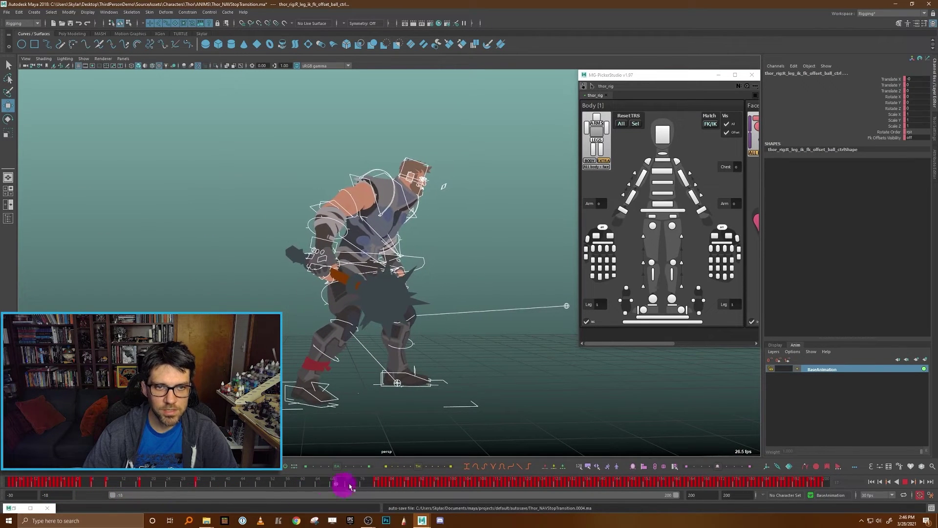
left_click_drag(138, 480, 202, 486)
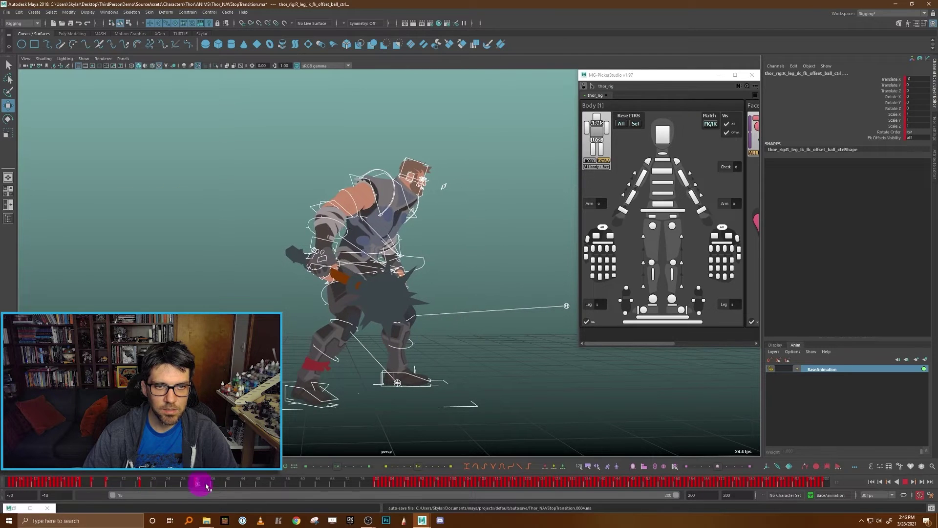
Move the COG control forward at frame 1 to about -3.3 in Z and key it
mouse_move(114, 482)
left_mouse_down()
mouse_move(63, 481)
mouse_move(100, 484)
left_mouse_up()
left_click(467, 234)
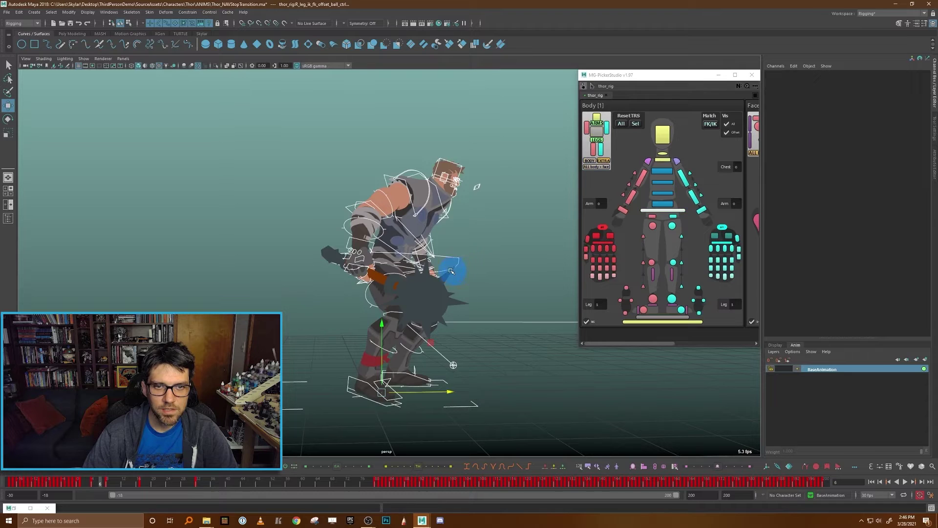
left_click(426, 294)
left_click(449, 258)
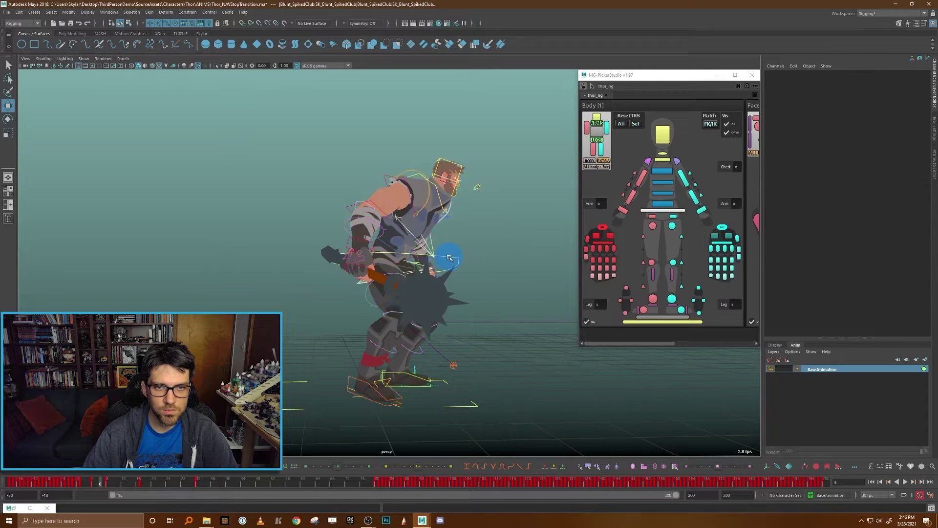
mouse_move(83, 481)
left_mouse_down()
mouse_move(59, 480)
mouse_move(100, 477)
mouse_move(71, 479)
mouse_move(84, 474)
left_mouse_up()
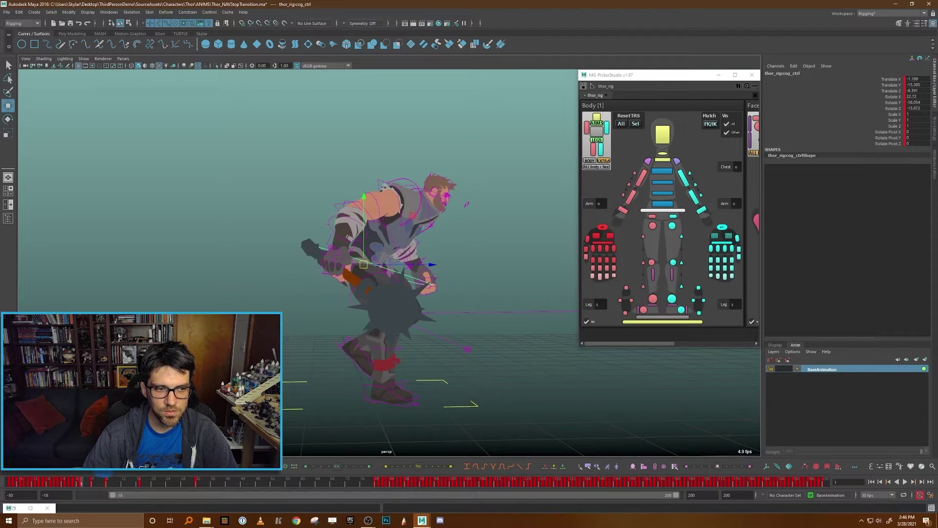
left_click_drag(430, 266, 460, 264)
key("s")
key(".")
key(".")
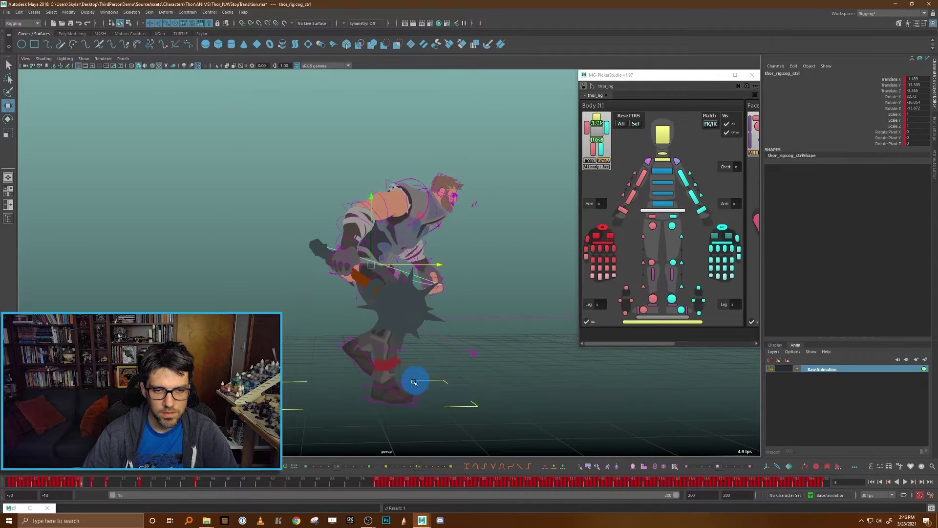
Move the left foot IK control forward to about 50.3 in Z across the planted poses from frame 4 to frame 17
key(".")
key(".")
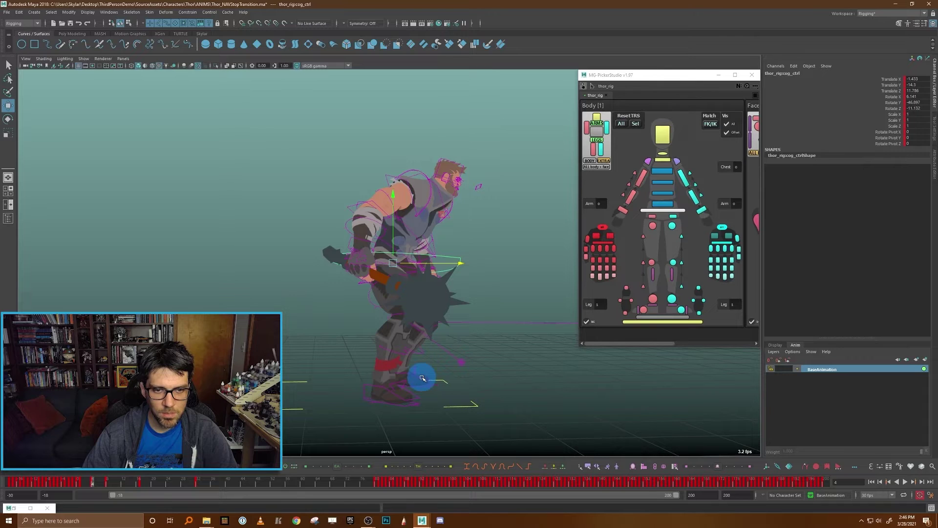
left_click(422, 378)
key(".")
key(".")
key(".")
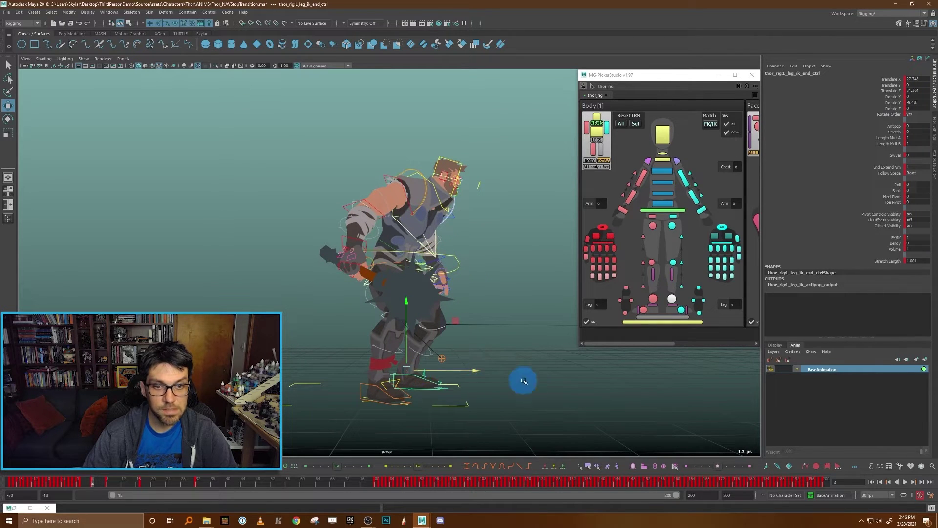
key("comma")
key("period")
key("period")
left_click_drag(468, 370, 500, 370)
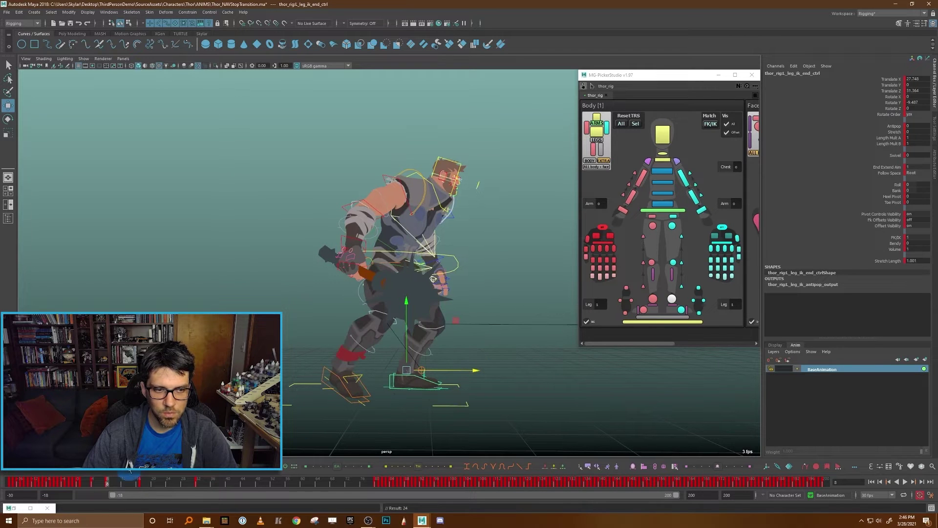
key("alt+v")
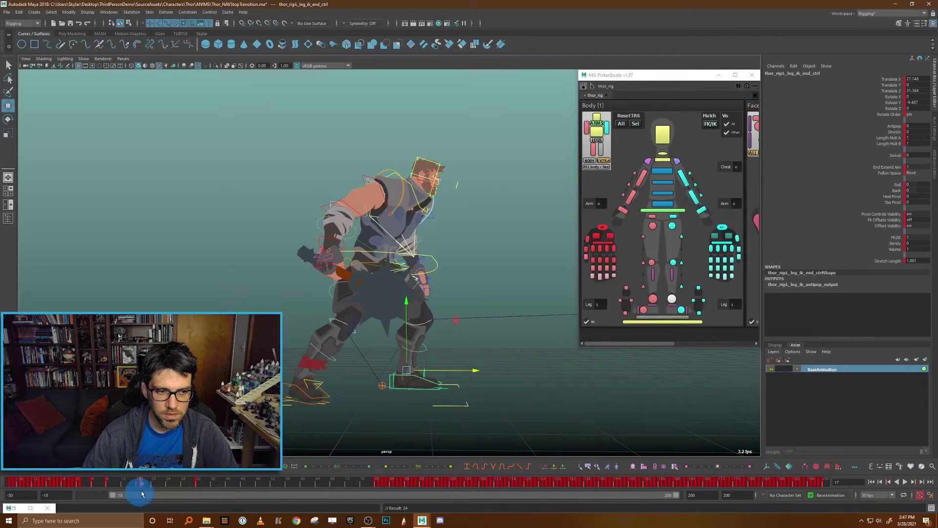
left_click(110, 484)
left_click_drag(109, 484, 178, 486)
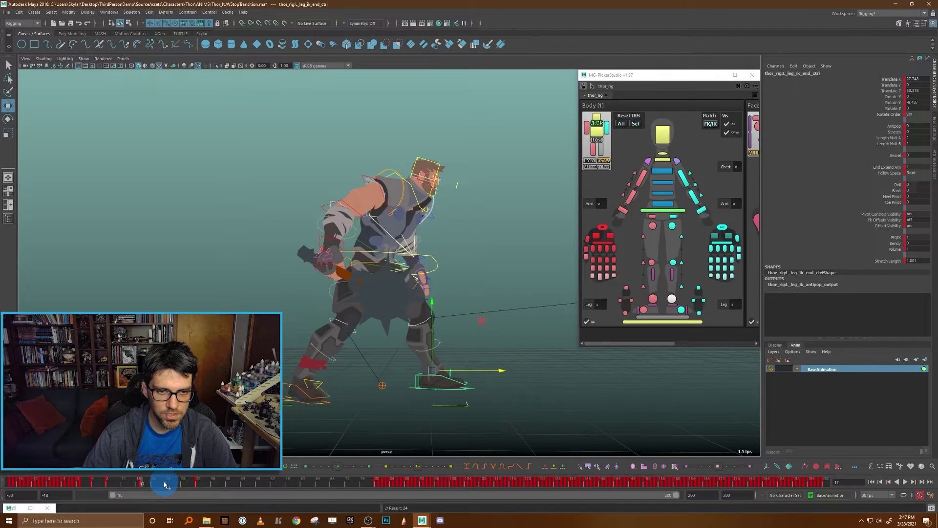
Lift and tilt the left foot IK control at frame 24, to about 2.4 in Y, 41.8 in Z and 5.5 rotation in X
key("comma")
key("comma")
key("period")
key("period")
mouse_move(167, 483)
left_mouse_down()
mouse_move(146, 483)
mouse_move(249, 480)
mouse_move(178, 488)
mouse_move(46, 481)
mouse_move(208, 483)
mouse_move(168, 484)
left_mouse_up()
left_click(421, 341)
key("e")
left_click_drag(476, 332, 477, 330)
key("w")
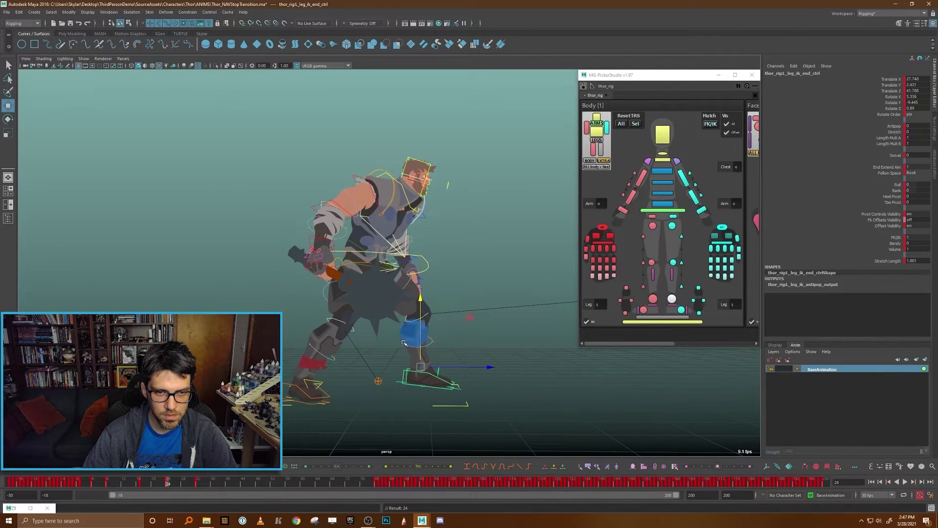
Scrub and play back the stop transition to review the new left foot step into idle
left_click_drag(163, 485, 277, 483)
left_click(830, 452)
left_click(904, 482)
left_click(471, 215)
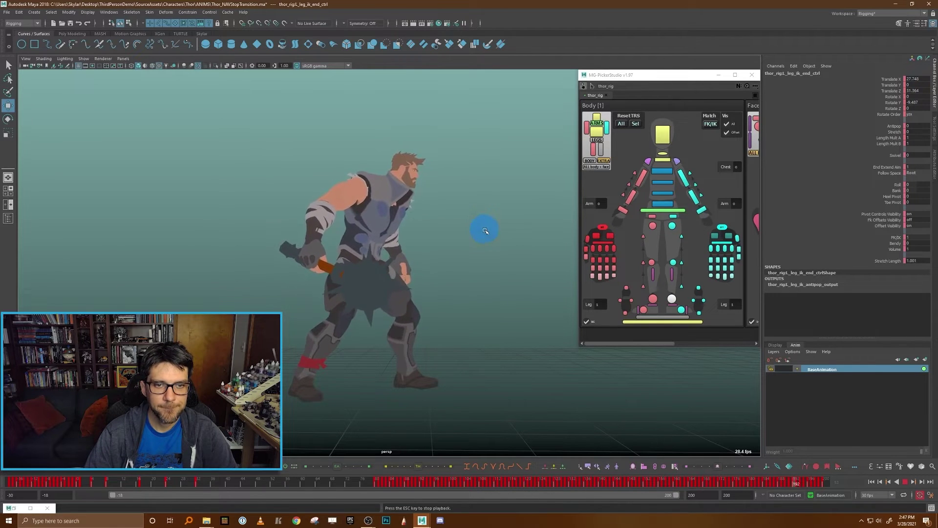
left_click(904, 483)
left_click_drag(104, 485, 78, 486)
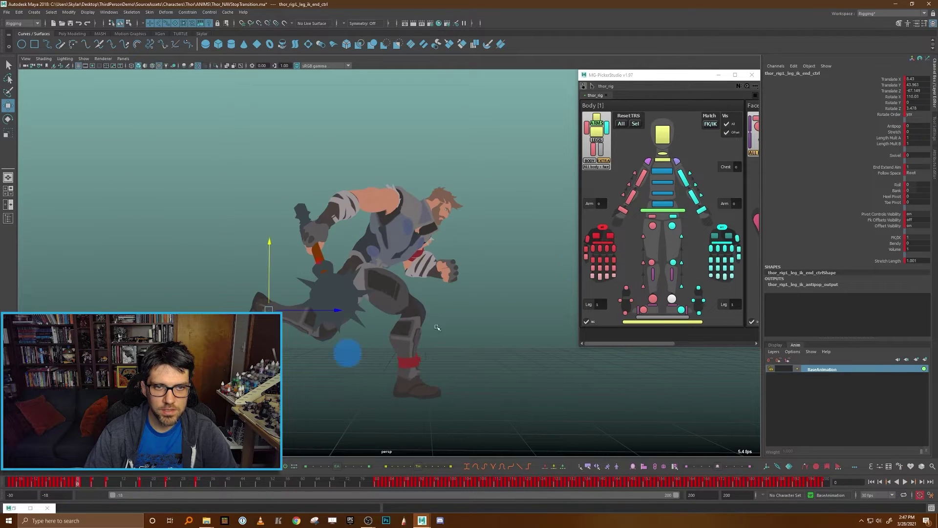
Compare the COG control's poses around frames 0 and 1 to examine how the body leaves the run
left_click(683, 212)
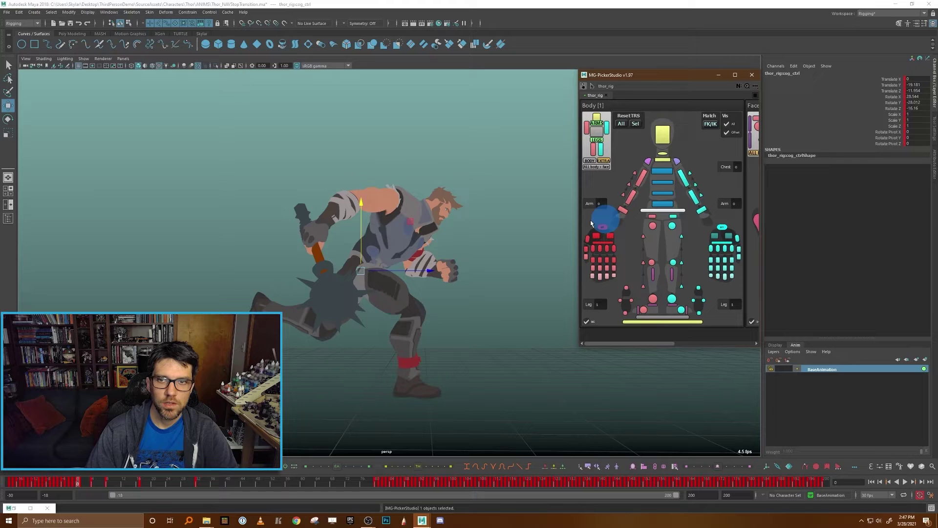
key("alt+comma")
key("alt+period")
key("alt+period")
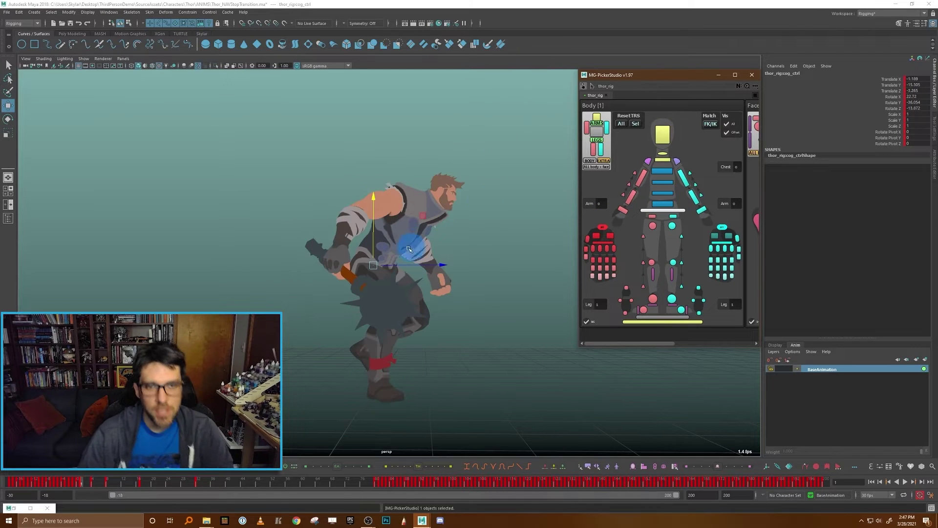
key("alt+comma")
key("alt+period")
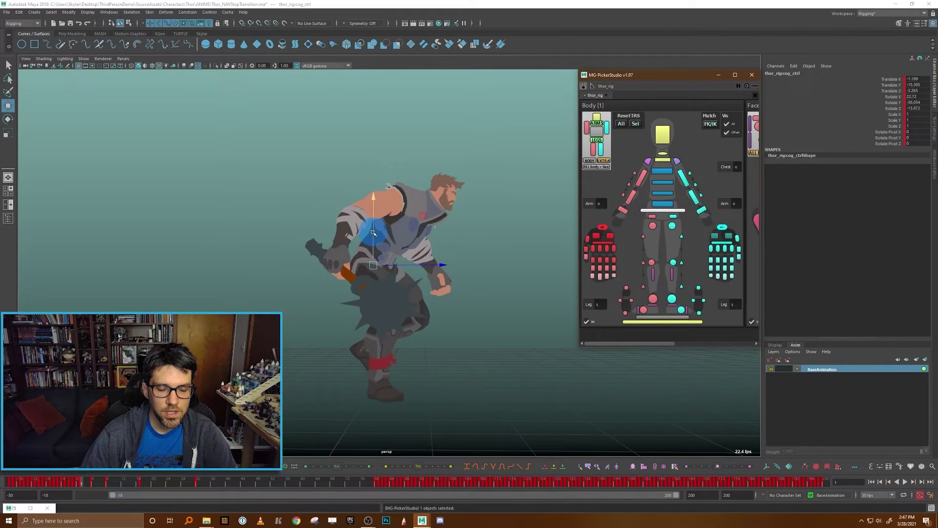
key("comma")
left_click_drag(90, 486, 92, 478)
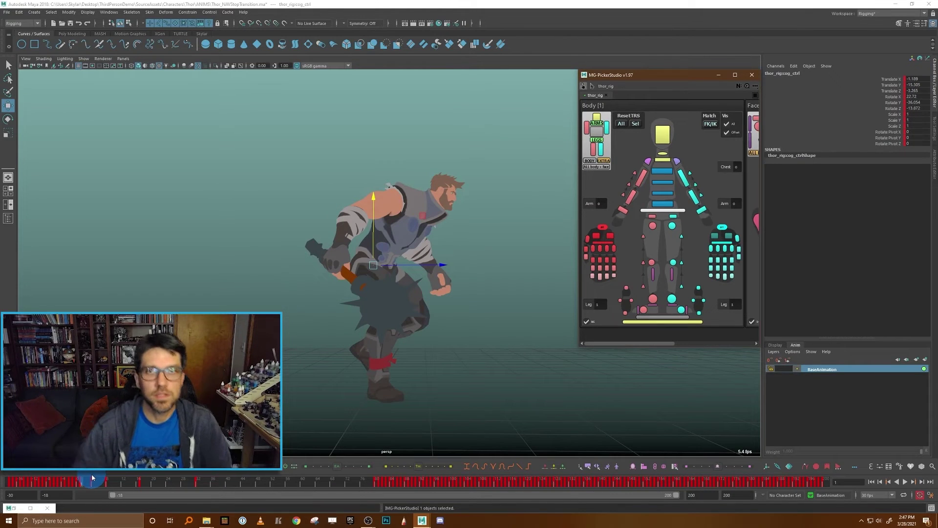
key("comma")
key("period")
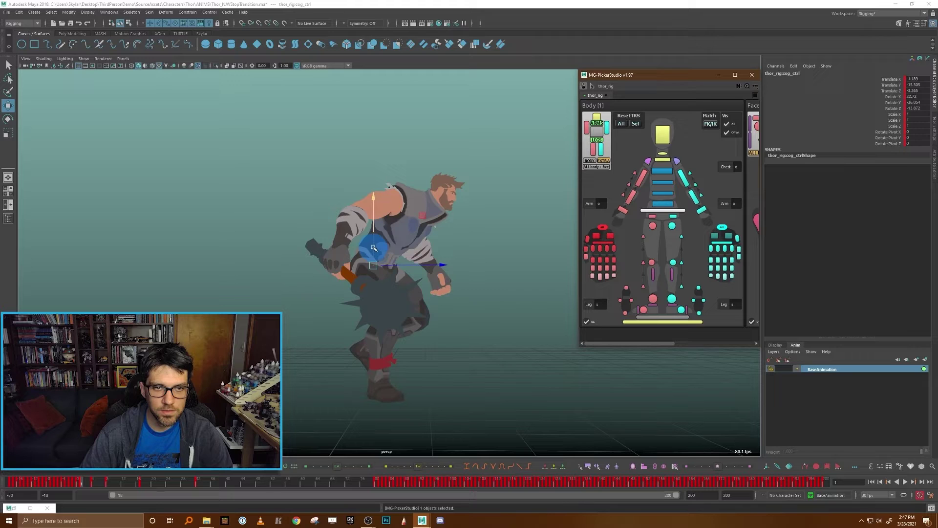
Lower the COG control at frames 4 and 8, reaching about -22.4 in Y at frame 4
middle_click_drag(394, 239, 399, 246)
key("period")
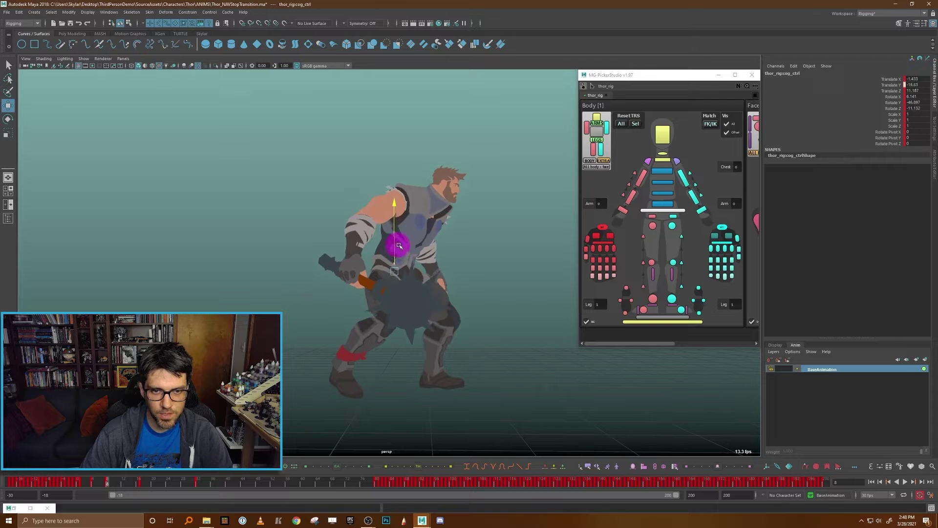
key("comma")
key("comma")
key("comma")
key("comma")
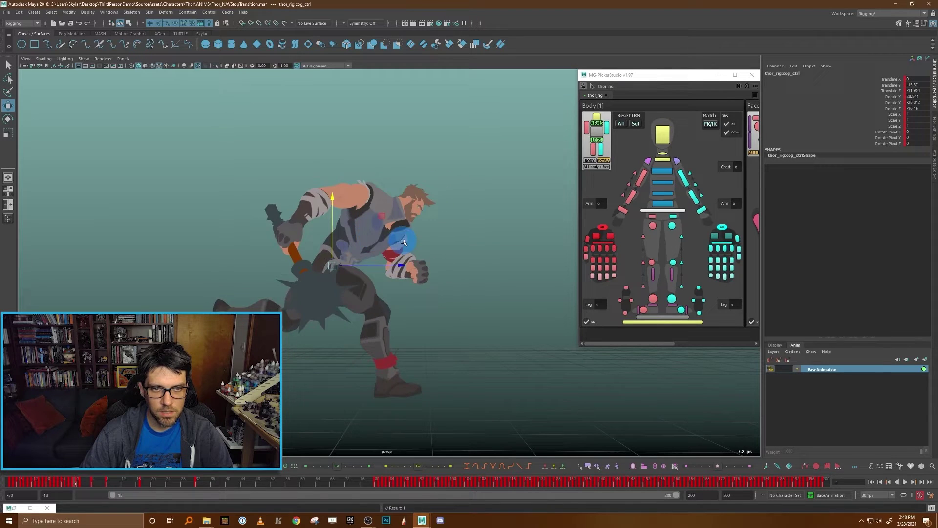
key("period")
key("period")
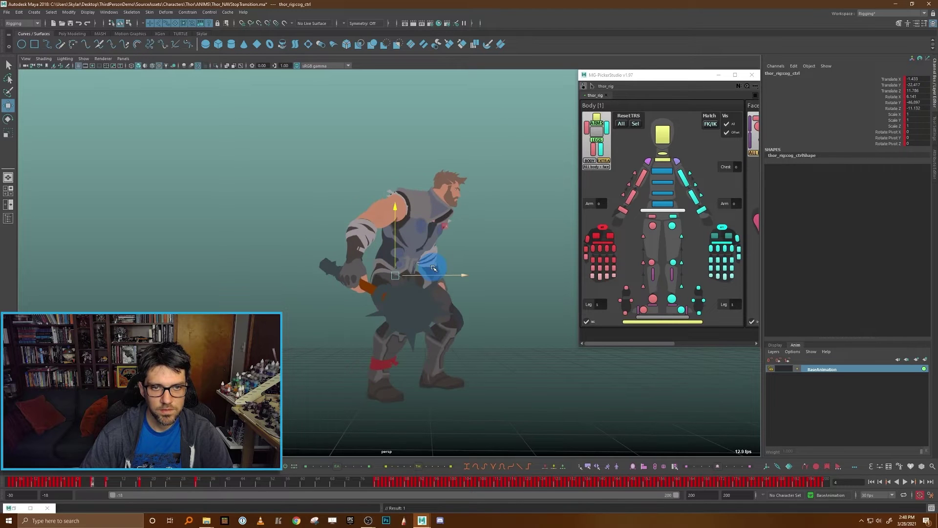
Shift the COG control at frame 8 forward to about 16.4 in Z and down to about -22.9 in Y
left_click_drag(450, 275, 456, 277)
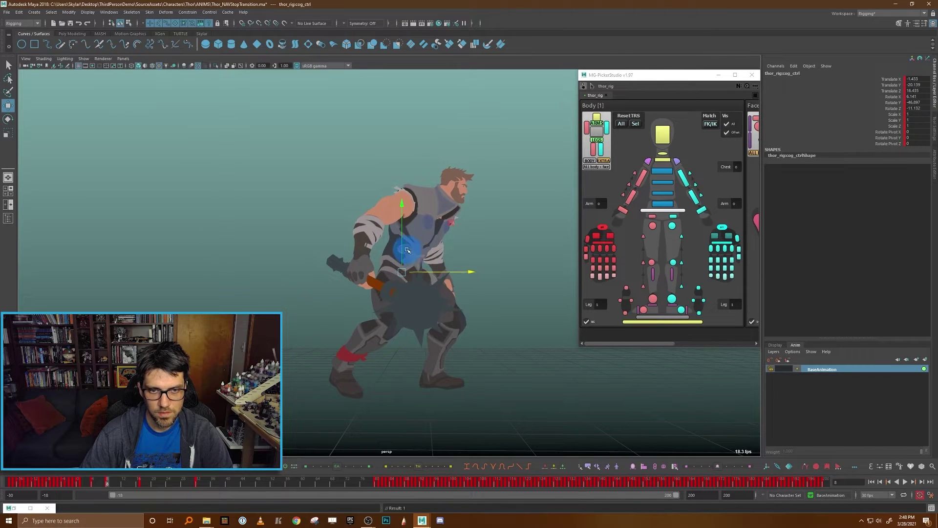
left_click_drag(403, 248, 403, 251)
key("comma")
key("comma")
key("period")
key("period")
key("period")
key("period")
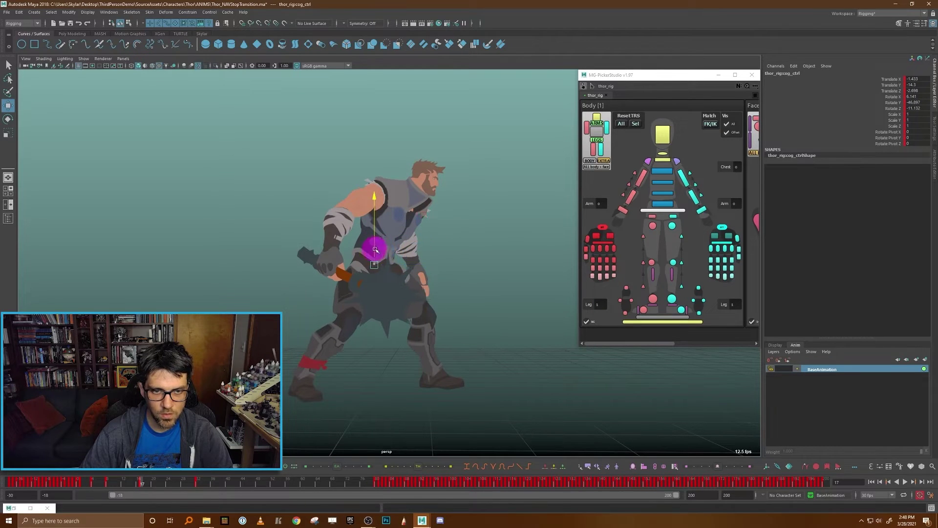
Adjust the COG control's height at frame 17 and compare it with the neighbouring keyed poses
left_click_drag(376, 249, 376, 248)
key("period")
key("comma")
key("comma")
key("comma")
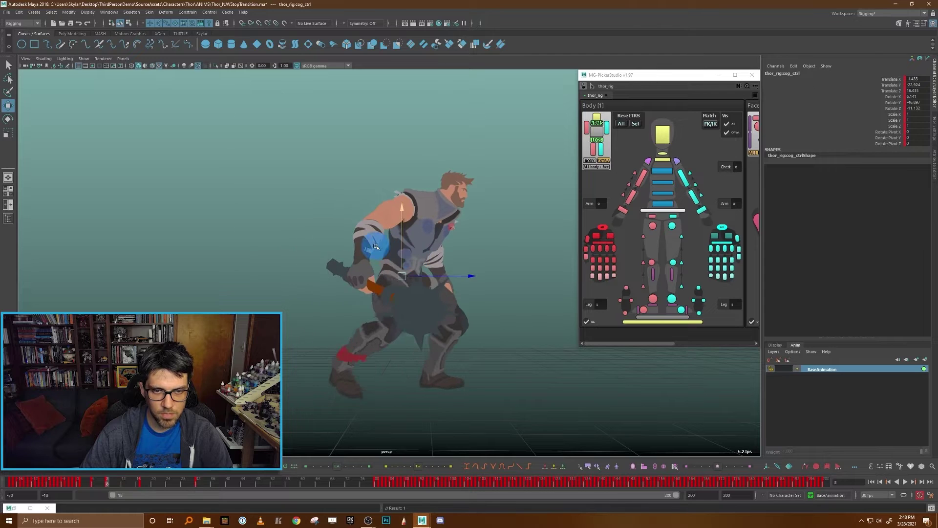
key("period")
key("period")
key("period")
key("period")
key("period")
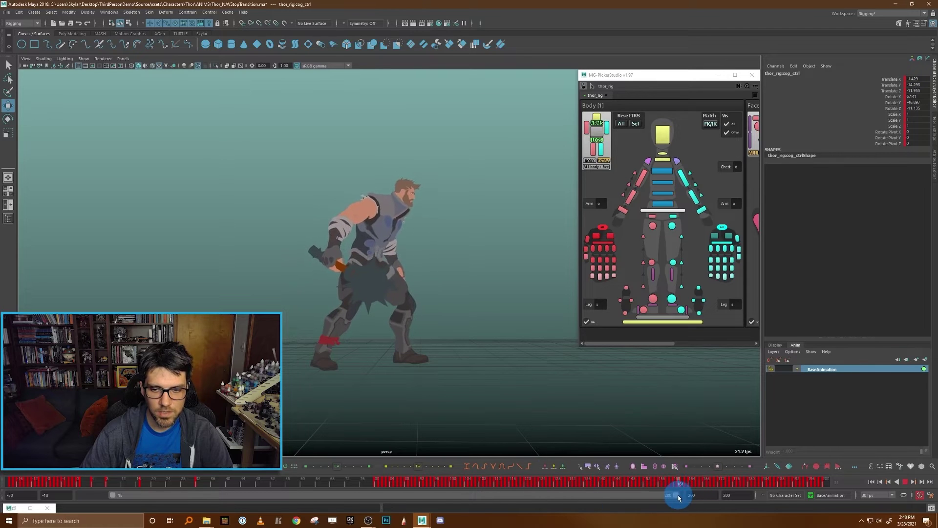
Shorten the playback range to end at frame 91 and review the looping stop from several angles
left_click_drag(678, 498, 392, 494)
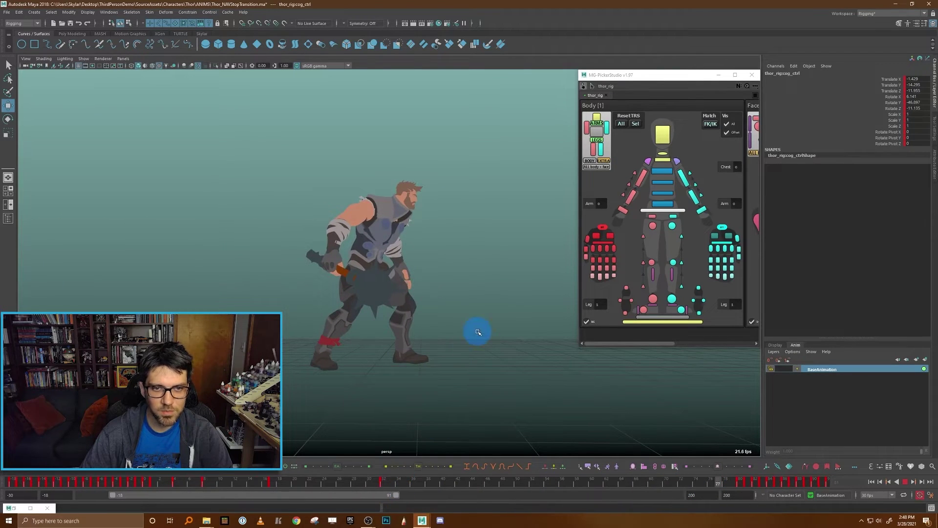
left_click_drag(476, 331, 420, 337, "alt")
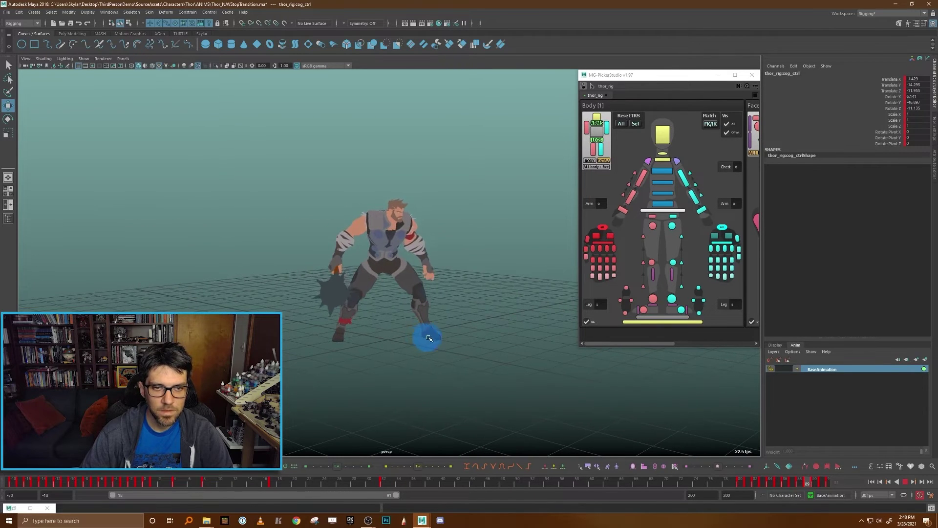
left_click_drag(459, 329, 481, 331, "alt")
left_click(905, 481)
left_click_drag(498, 373, 513, 371, "alt")
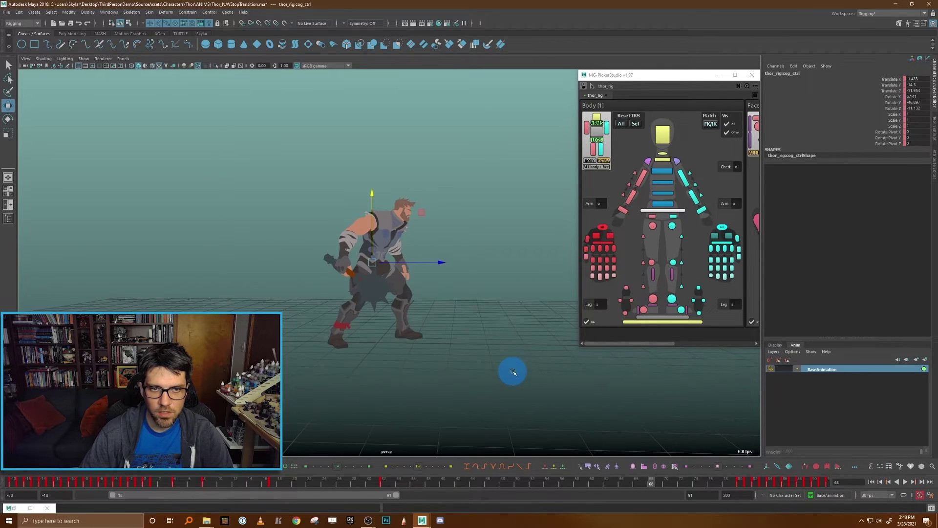
Select the left arm's FK controls and rotate them at frame 1 to adjust the arm swing out of the run
left_click_drag(155, 485, 174, 489)
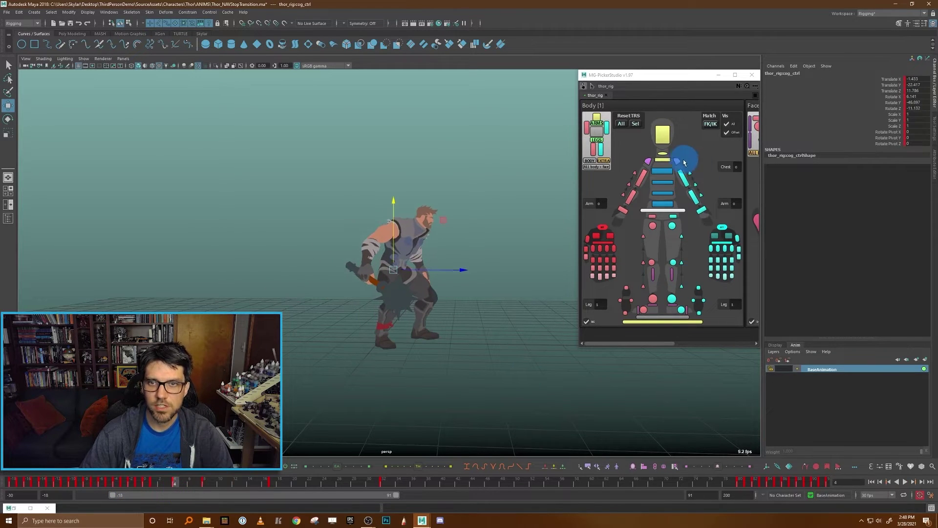
left_click(682, 178)
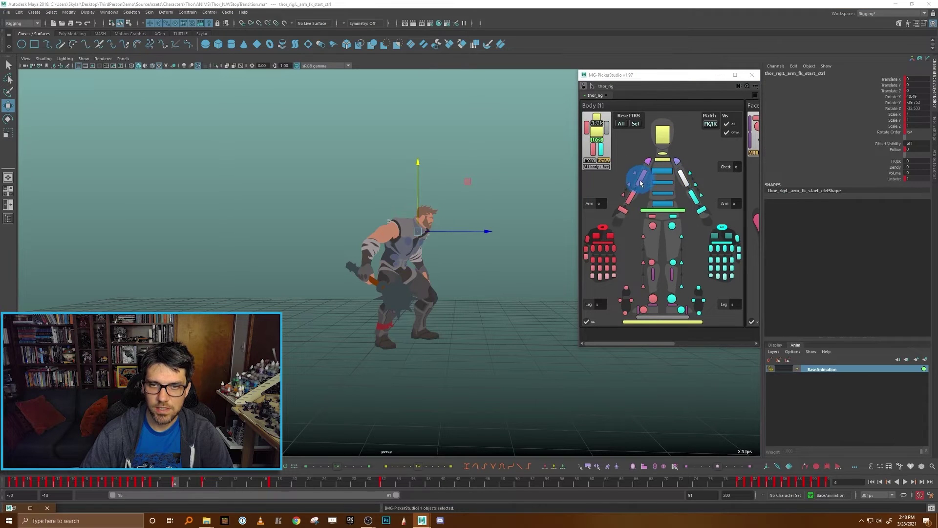
left_click(686, 183, "ctrl")
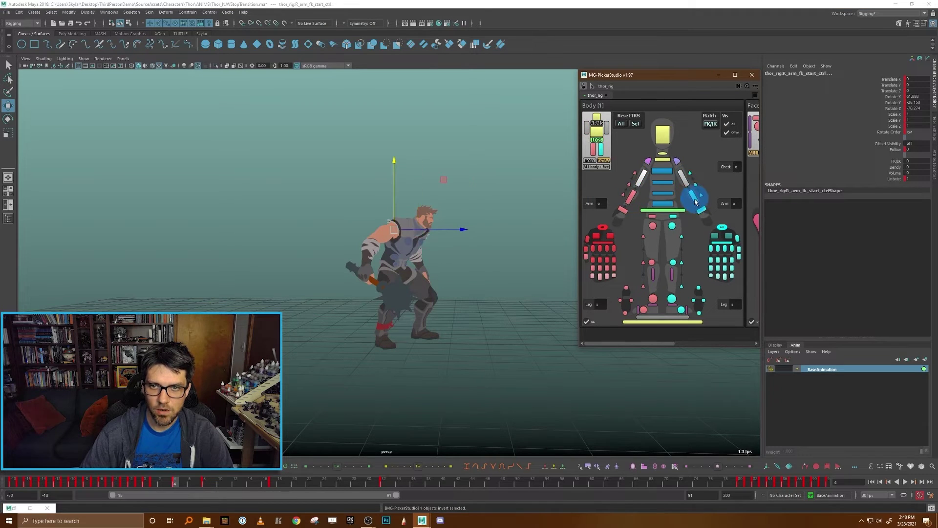
left_click(702, 213, "shift")
left_click_drag(481, 262, 428, 280, "alt")
left_click_drag(482, 247, 388, 232, "alt")
left_click_drag(134, 475, 153, 481)
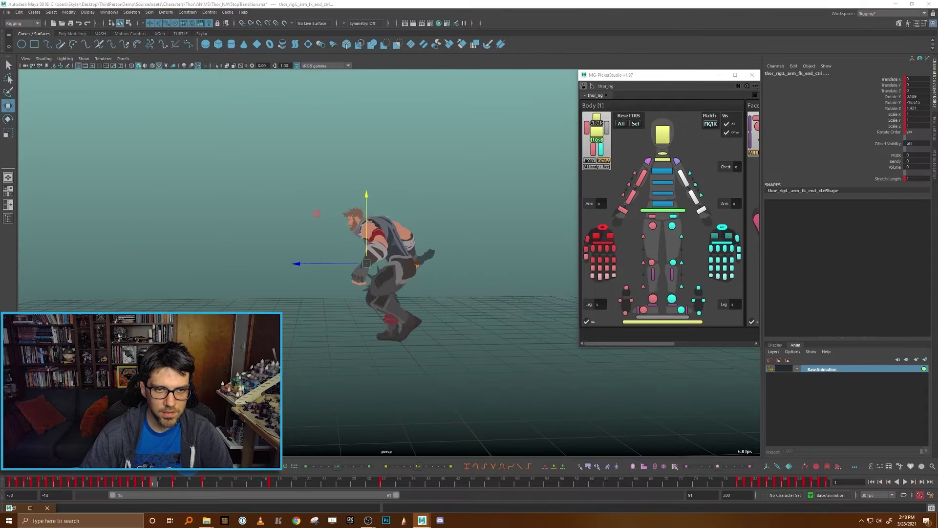
middle_click(407, 364)
key("e")
left_click_drag(429, 266, 423, 276)
key(".")
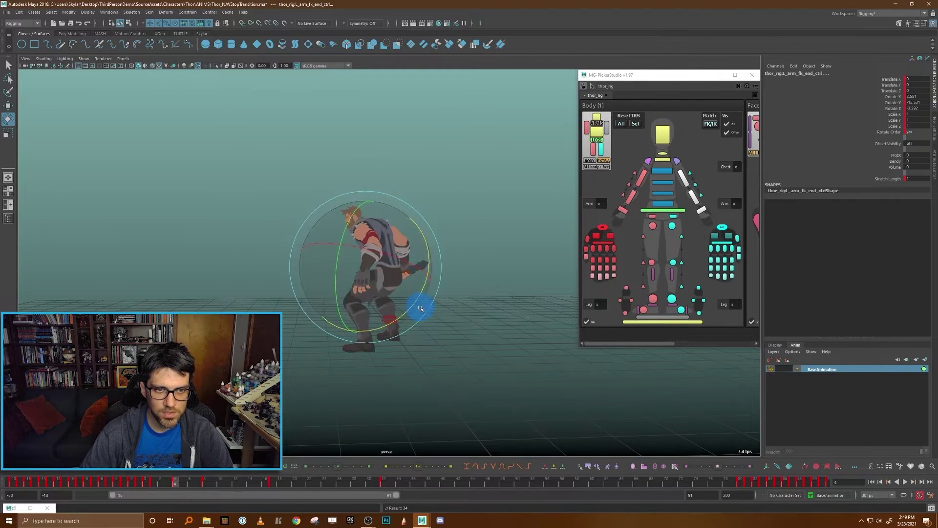
Compare the left arm's pose at frames 4 and 8, and delete its FK keys at frame 4
left_click(166, 499)
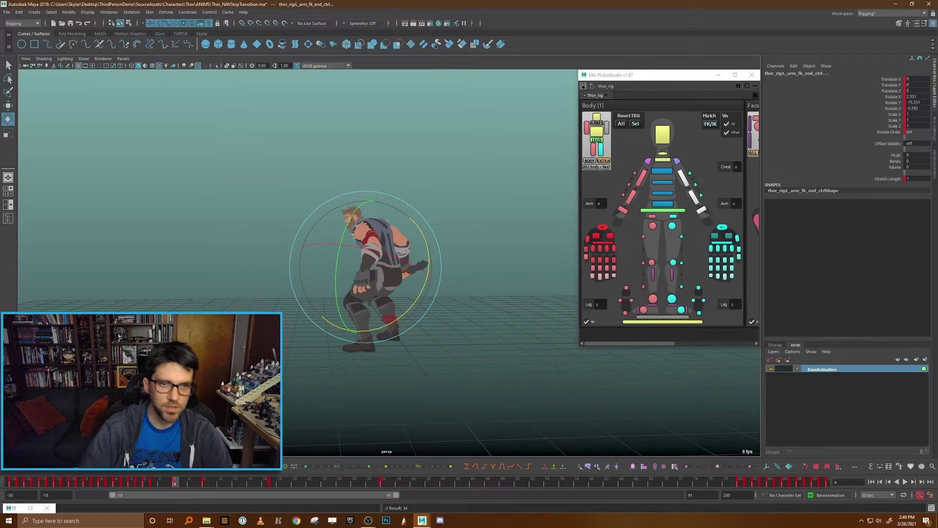
key(".")
left_click_drag(395, 322, 357, 325)
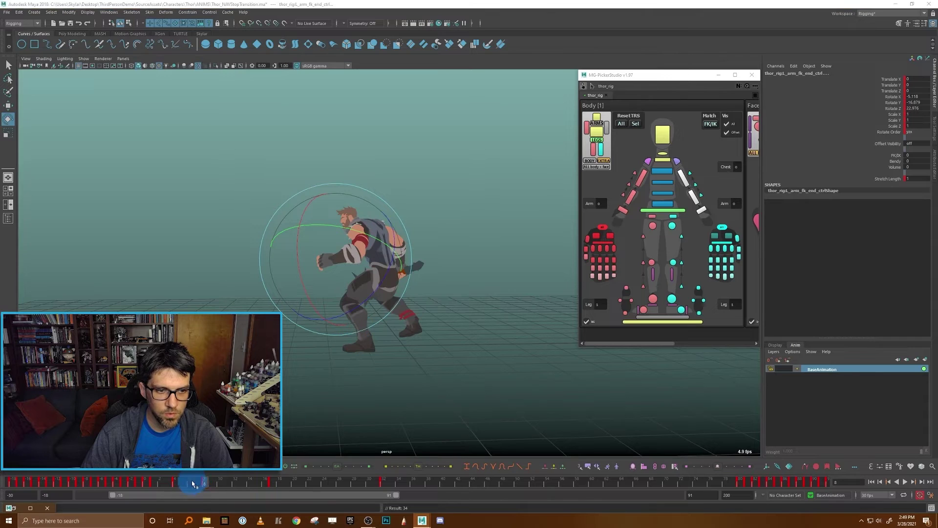
left_click(177, 483)
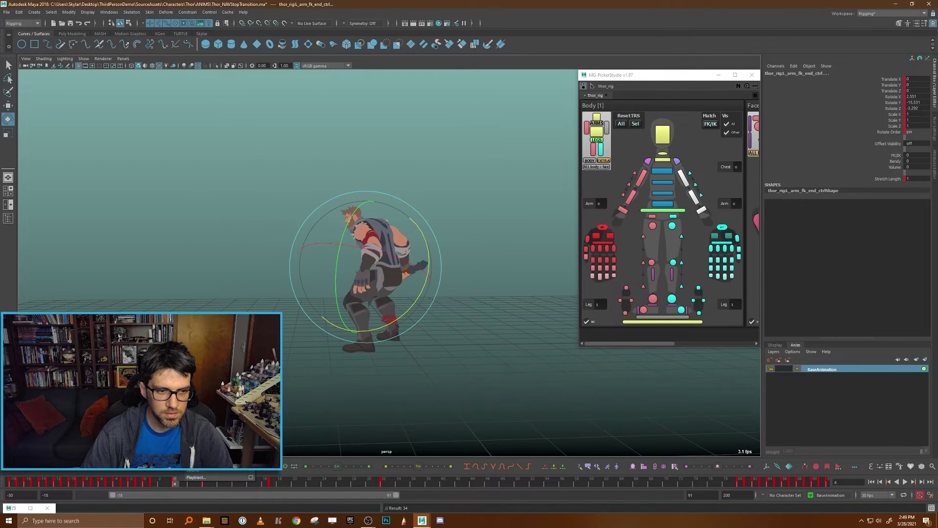
left_click(195, 386)
left_click_drag(149, 484, 147, 484)
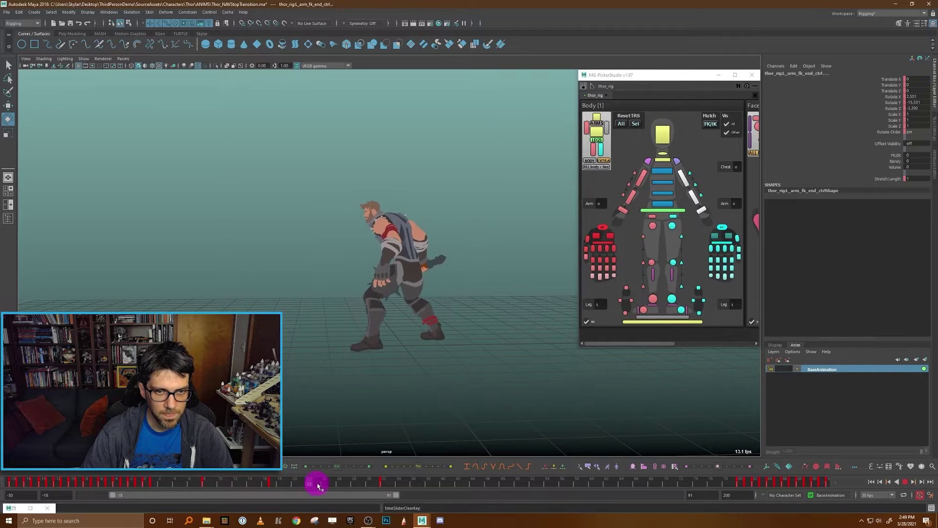
Delete the left arm's FK keys at frame 17 and review the arm's swing through the stop
right_click(275, 484)
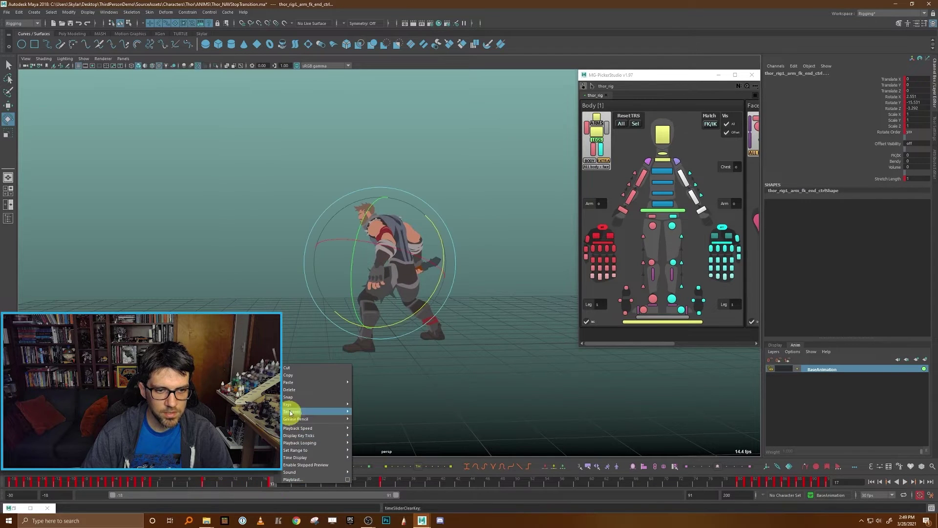
left_click(294, 386)
left_click_drag(207, 484, 155, 483)
key("alt+v")
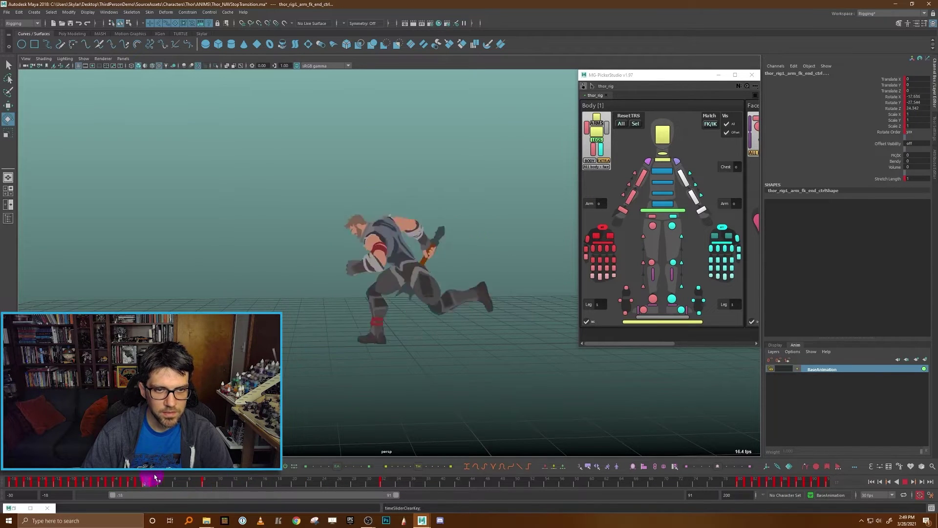
mouse_move(276, 479)
left_mouse_down()
mouse_move(375, 479)
mouse_move(132, 480)
mouse_move(169, 483)
left_mouse_up()
mouse_move(268, 493)
left_mouse_down()
mouse_move(141, 485)
mouse_move(153, 488)
left_mouse_up()
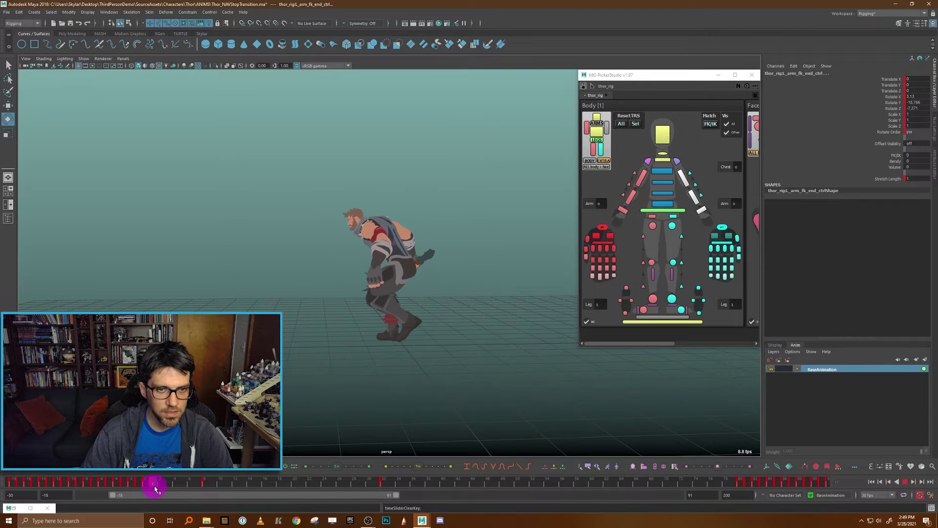
Select the left arm's upper, lower and hand FK controls and blend their frame 1 pose toward the preceding run pose with the animBot tween slider
left_click_drag(385, 427, 482, 406, "alt")
left_click(685, 170)
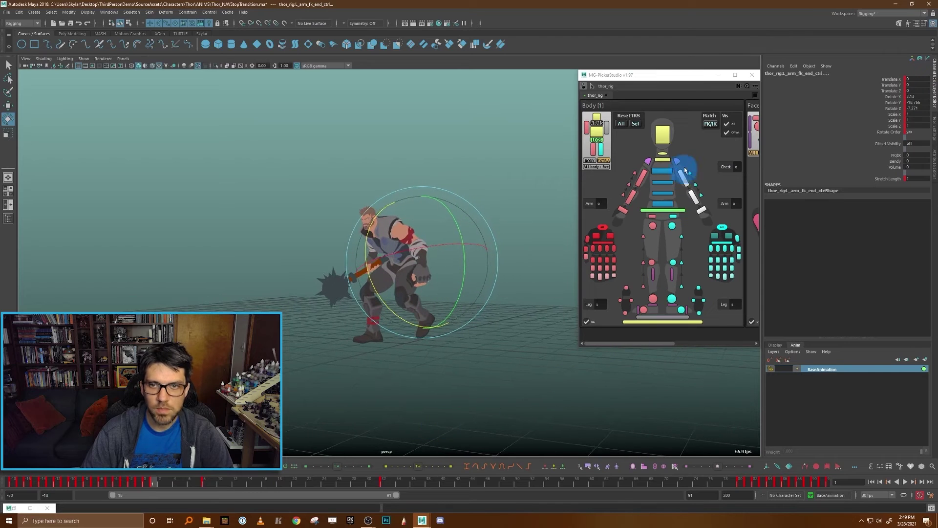
left_click(684, 179)
left_click(691, 192, "shift")
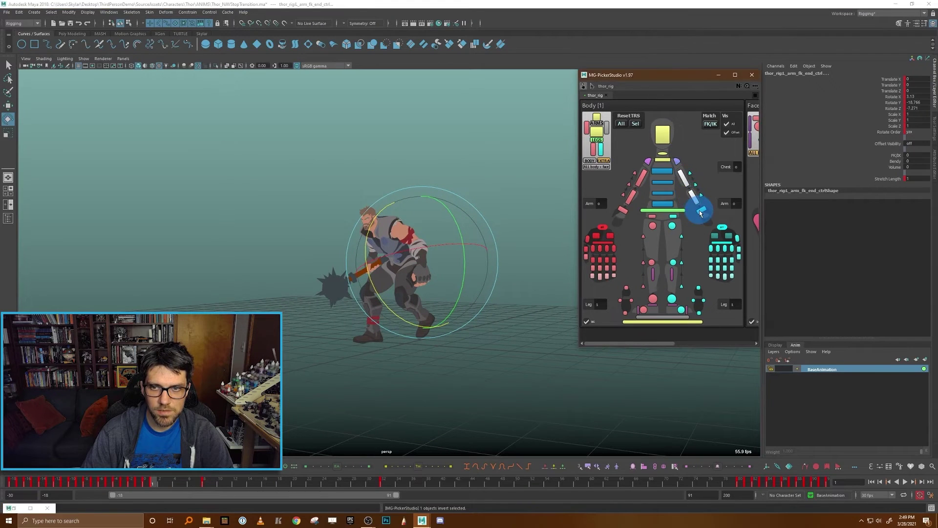
left_click(700, 210, "shift")
left_click(397, 465)
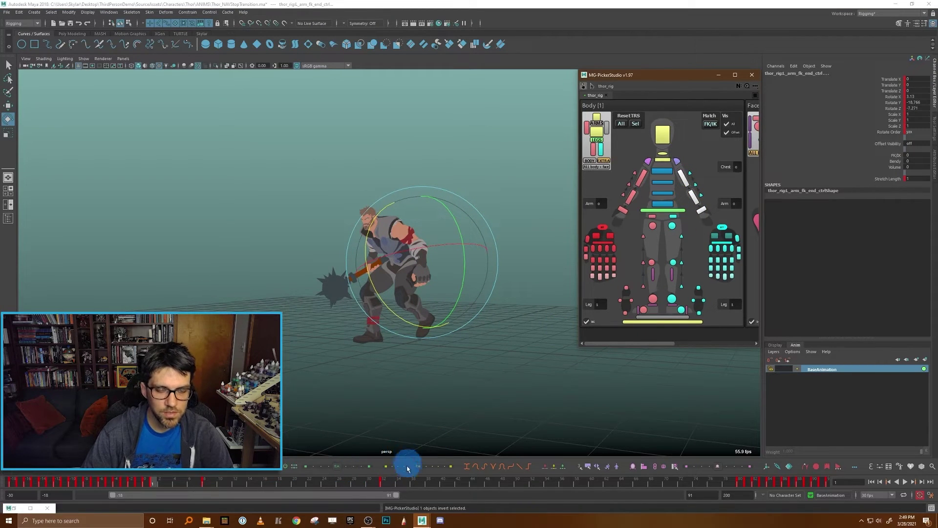
left_click(400, 465)
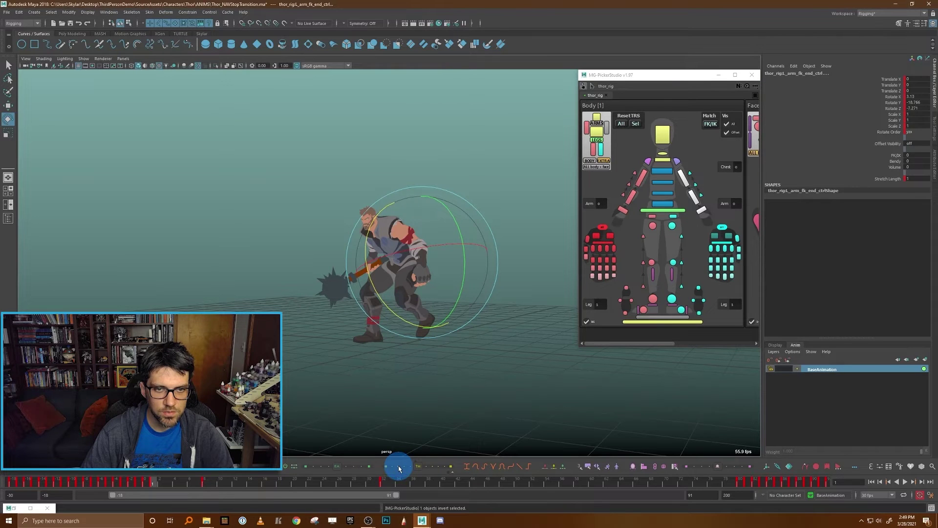
left_click(404, 468)
left_click_drag(476, 417, 434, 414, "alt")
Dismiss the animBot trial, email error and offline keycode activation dialogs without activating the tool
left_click(454, 293)
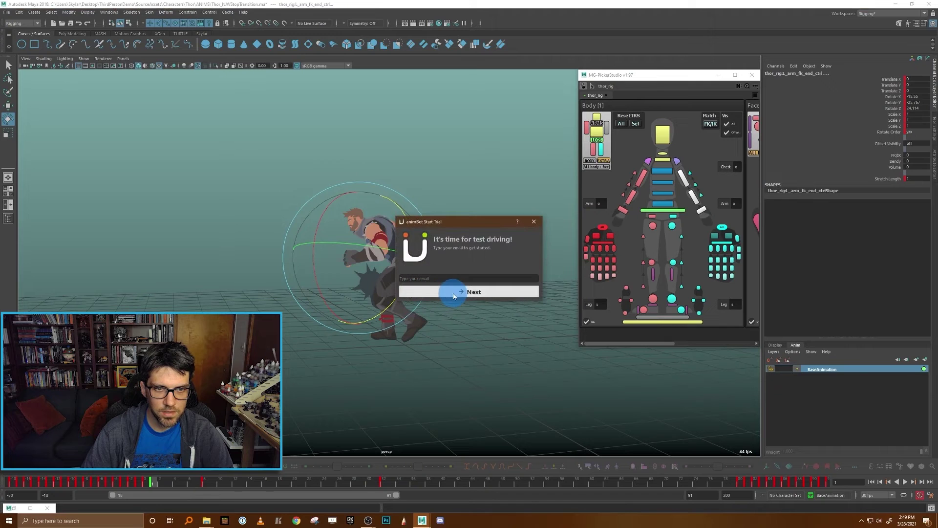
left_click_drag(444, 251, 496, 271)
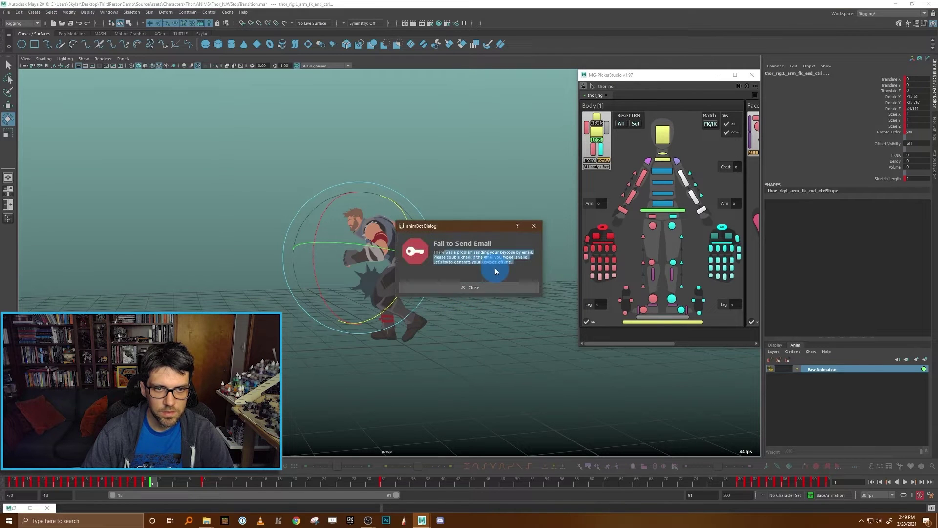
left_click(490, 289)
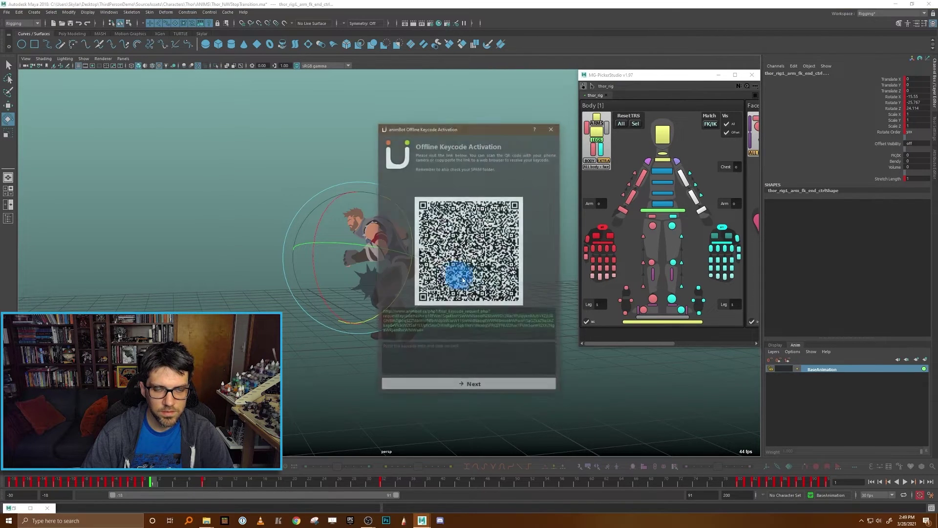
left_click(534, 160)
left_click(552, 128)
mouse_move(468, 261)
left_mouse_down("alt")
mouse_move(479, 269)
mouse_move(465, 265)
left_mouse_up("alt")
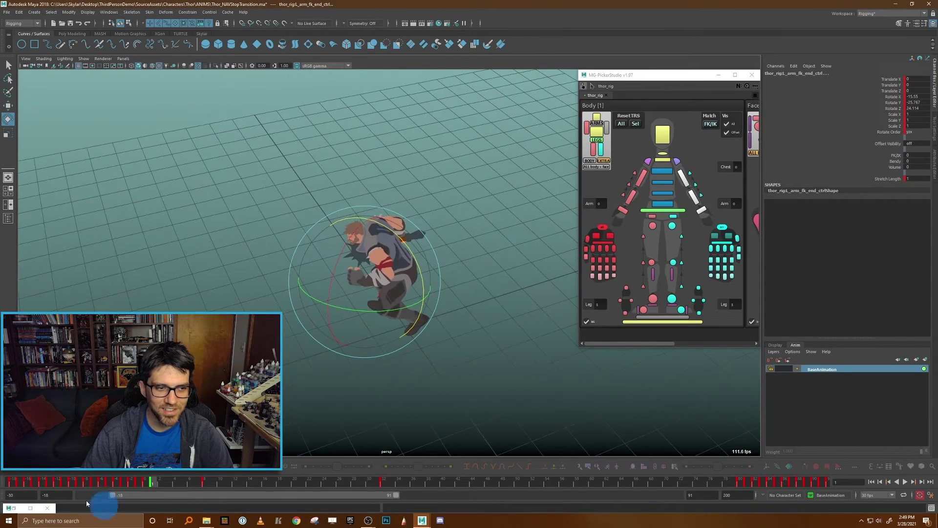
left_click_drag(440, 359, 358, 364, "alt")
key("comma")
key("period")
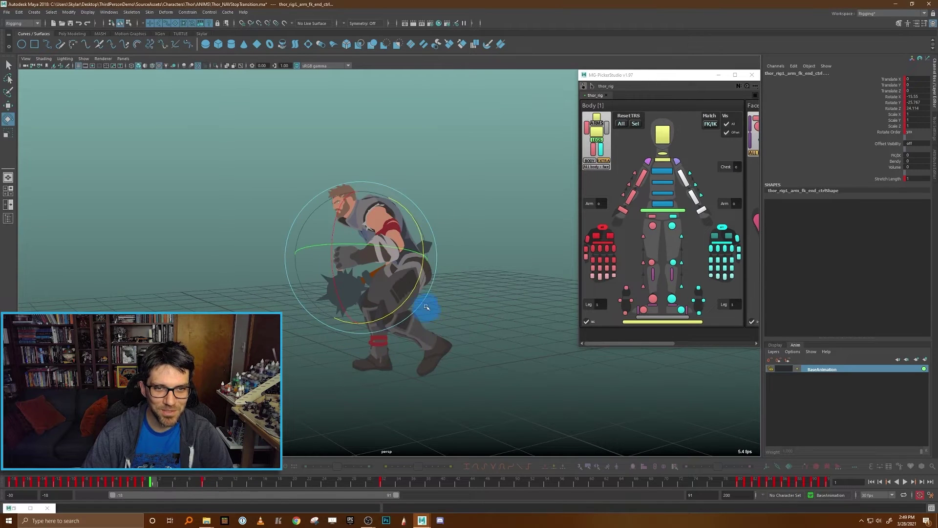
left_click(693, 197)
left_click(684, 180, "shift")
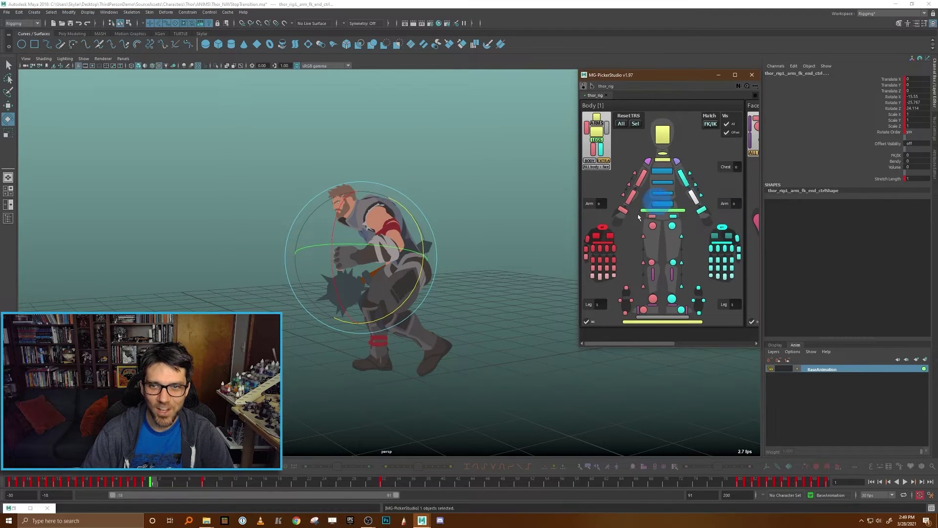
left_click(422, 280)
left_click(430, 266)
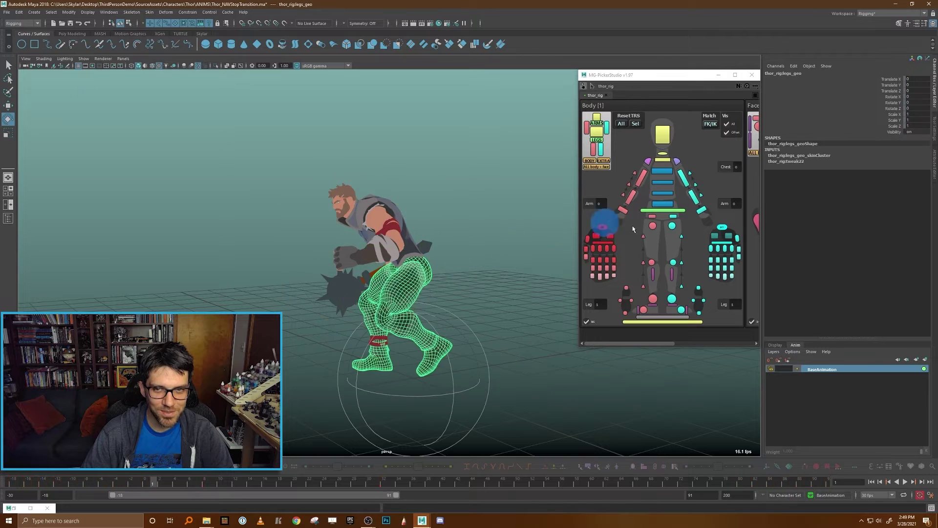
Select all three left arm FK controls again and check the arm's pose at frame 1
left_click(695, 199)
left_click(695, 200, "shift")
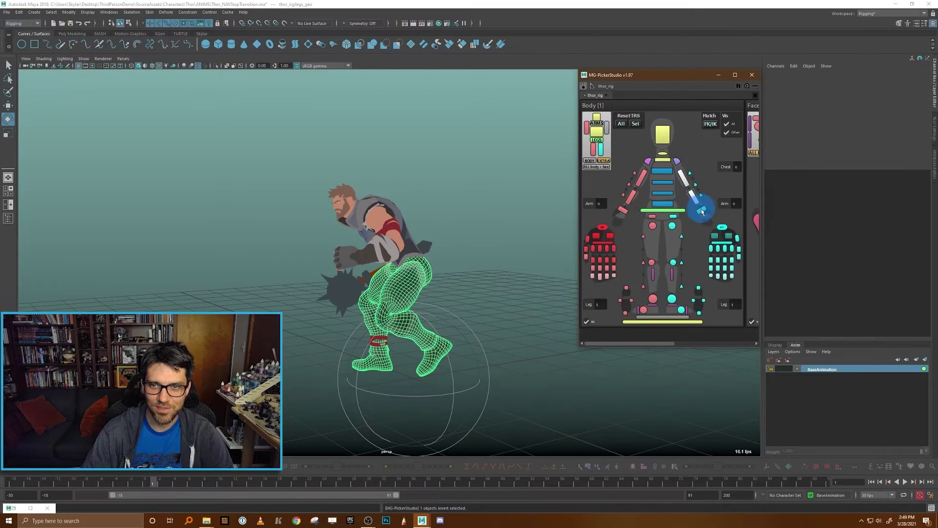
left_click(701, 209, "shift")
key("comma")
left_click(365, 350)
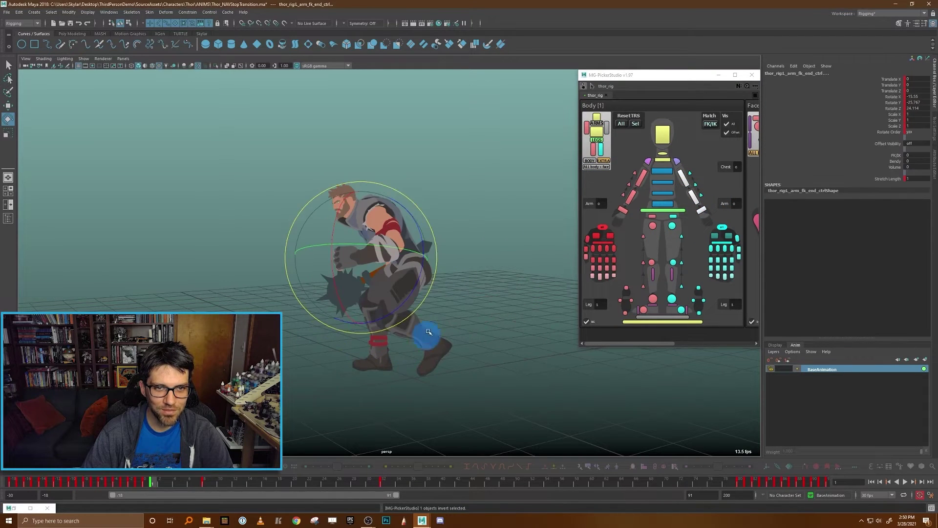
Swing the left arm's FK controls back toward the rear leg at frame 1
left_click_drag(424, 264, 437, 304)
key("ctrl+z")
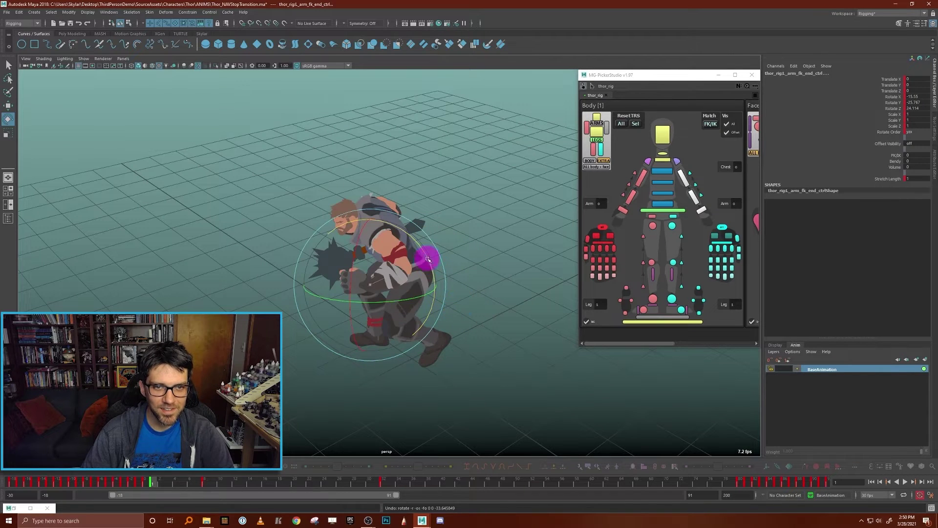
left_click_drag(427, 259, 405, 228)
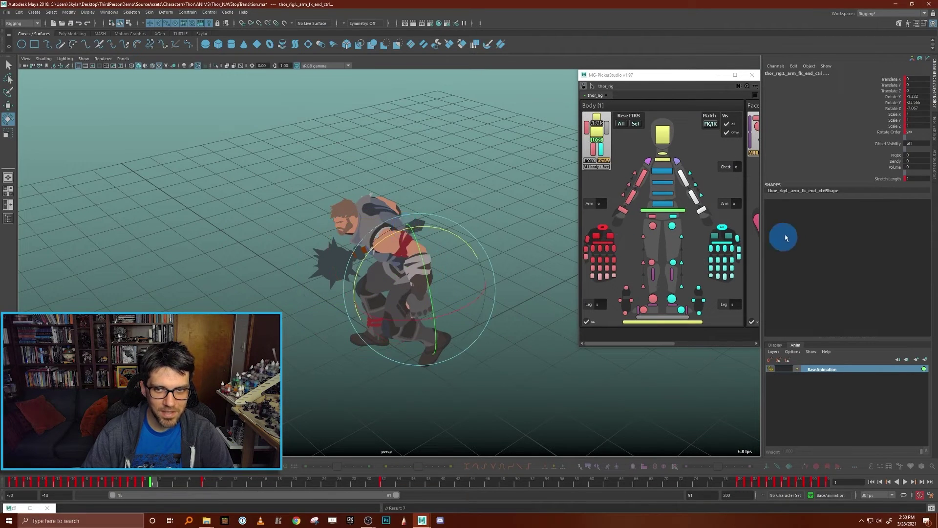
Select all left hand controls and key their pose at the start of the transition
left_click(718, 230)
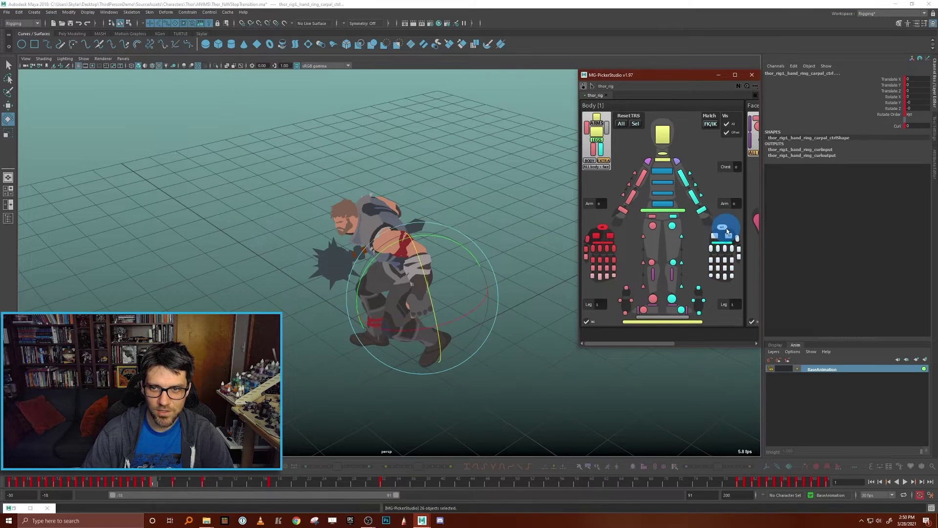
left_click_drag(143, 484, 145, 484)
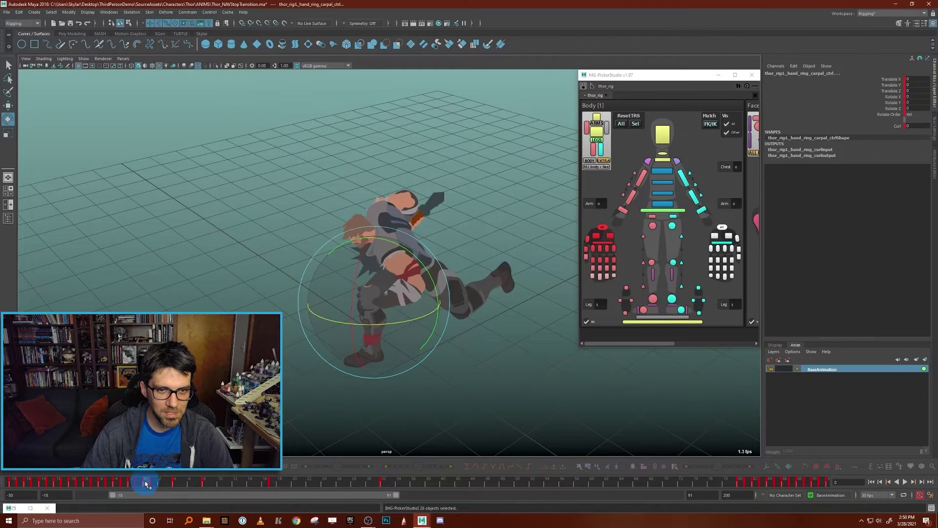
left_click_drag(146, 486, 166, 485)
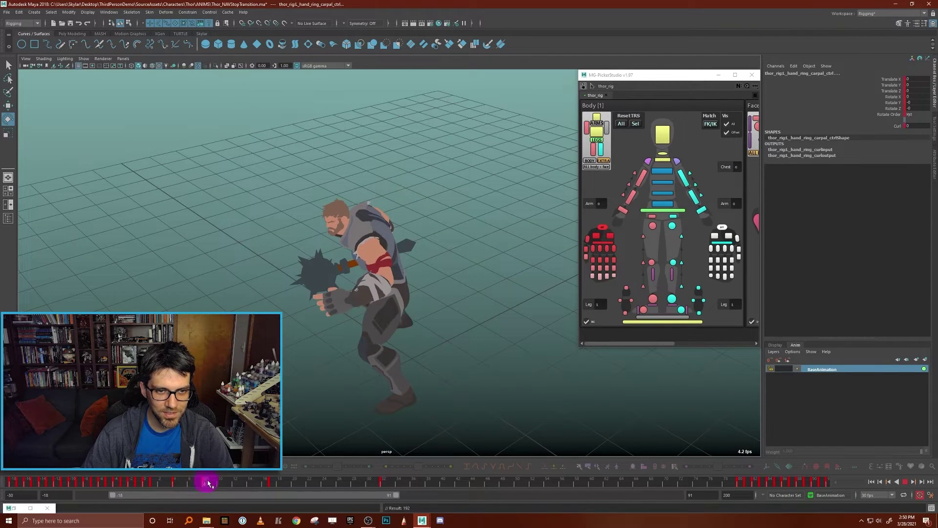
Scrub and play the stop transition to review the left arm's motion from the front
left_click_drag(299, 487, 183, 483)
left_click_drag(256, 484, 361, 484)
left_click(910, 483)
left_click_drag(482, 335, 521, 338, "alt")
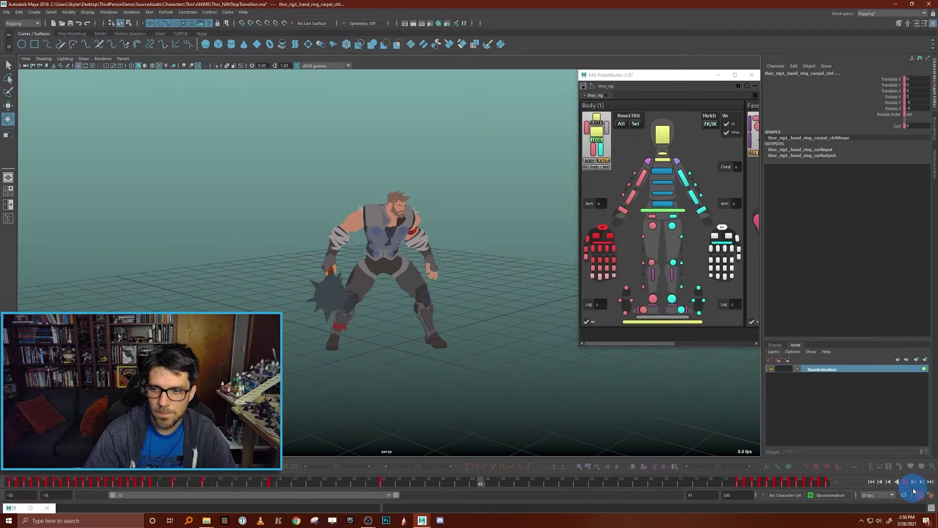
Delete the key at frame 4 on the right arm's FK controls
left_click(643, 183)
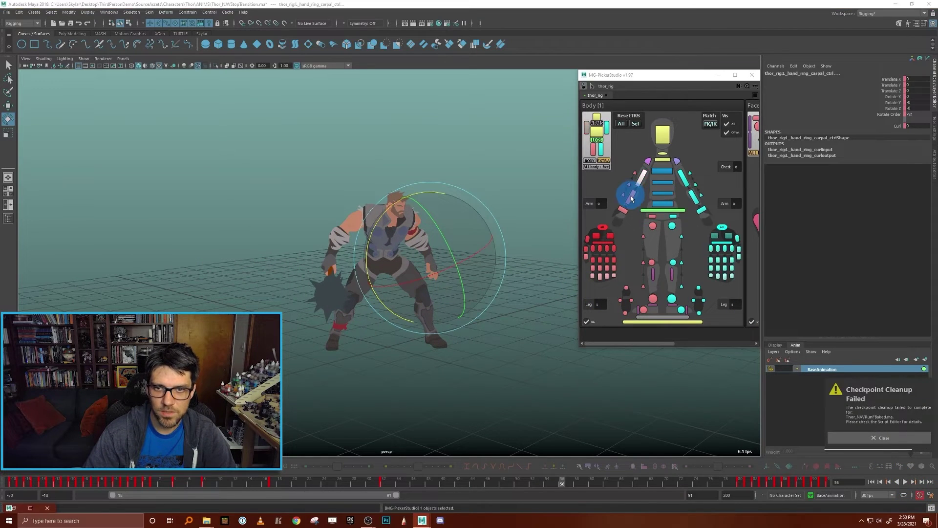
left_click(626, 213, "shift")
left_click_drag(273, 399, 313, 402, "alt")
left_click(147, 486)
mouse_move(147, 484)
left_mouse_down()
mouse_move(161, 486)
mouse_move(152, 485)
left_mouse_up()
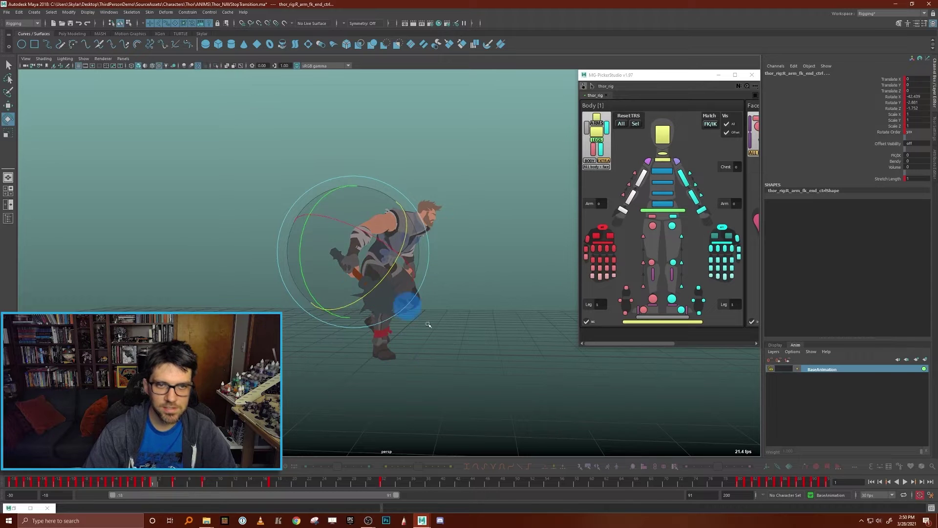
left_click_drag(443, 310, 446, 314, "alt")
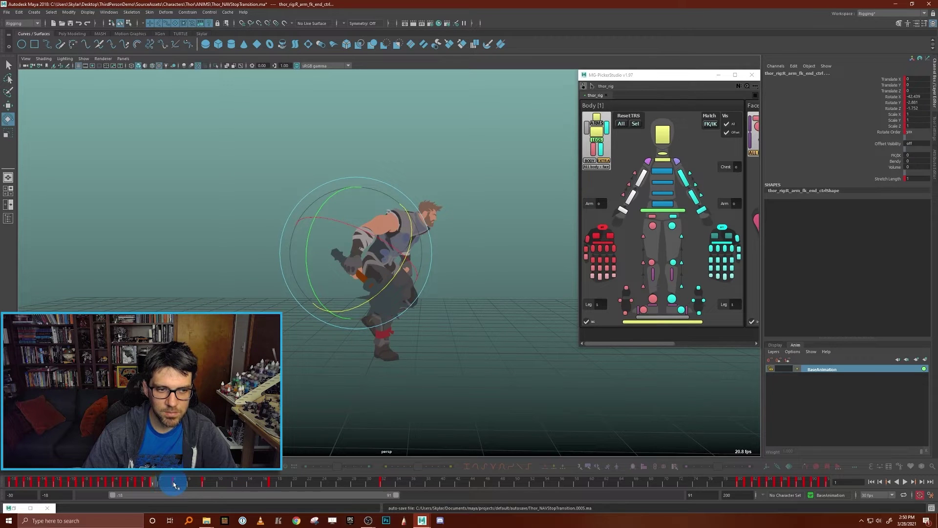
left_click_drag(207, 489, 177, 485)
left_click(195, 376)
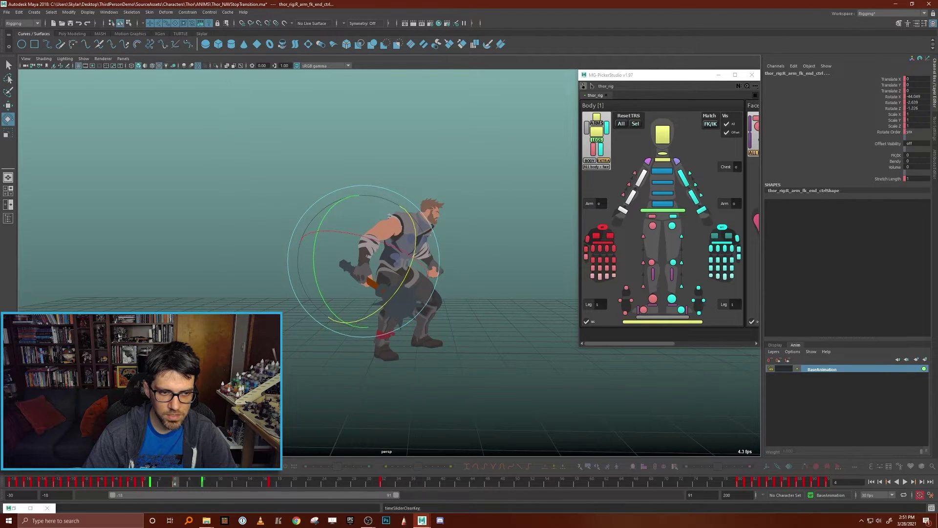
Rotate the right arm's FK controls at frames 1 and 8 to reshape the hammer swing
left_click(153, 487)
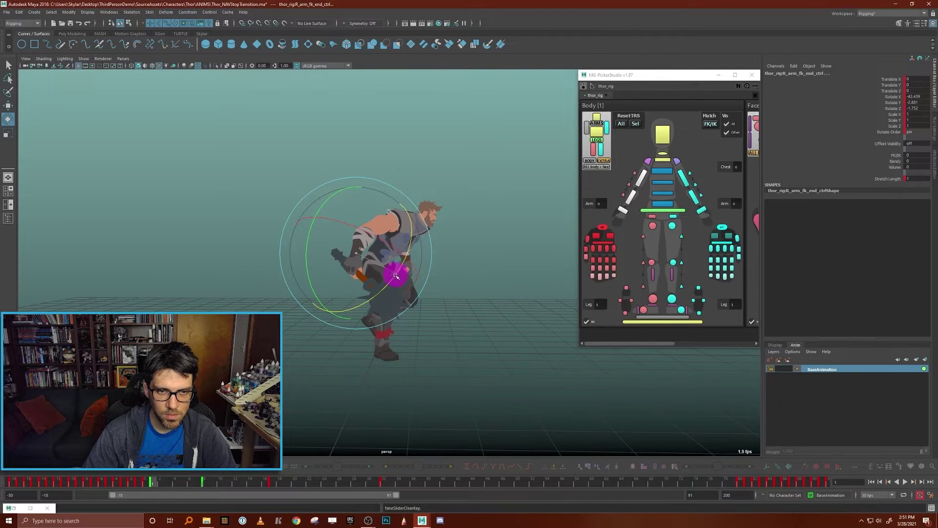
left_click_drag(394, 285, 297, 362)
left_click(204, 484)
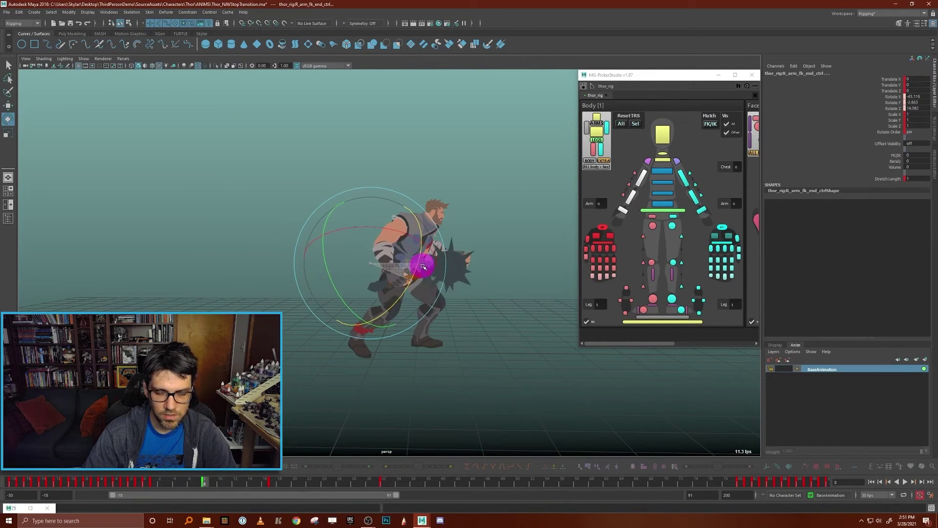
left_click_drag(423, 265, 424, 268)
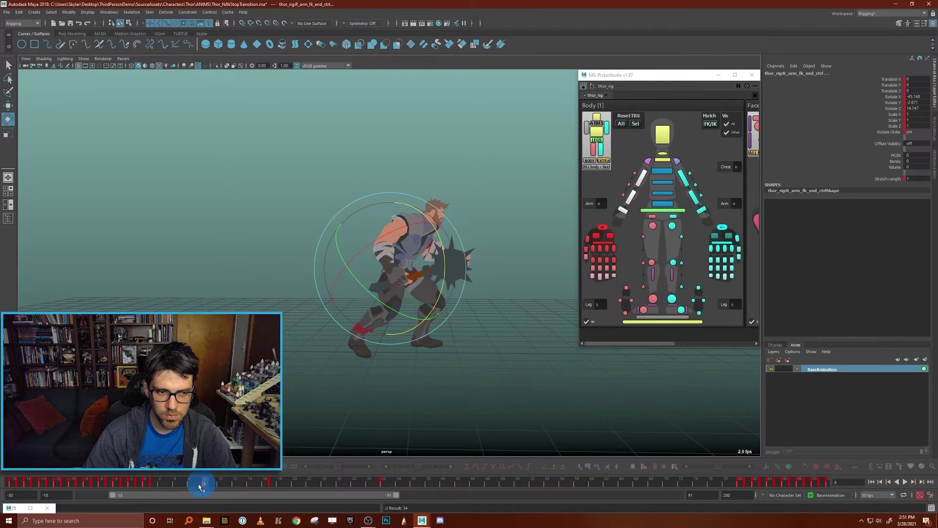
Delete the right arm's key at frame 17 and check the swing by scrubbing
left_click_drag(208, 486, 266, 484)
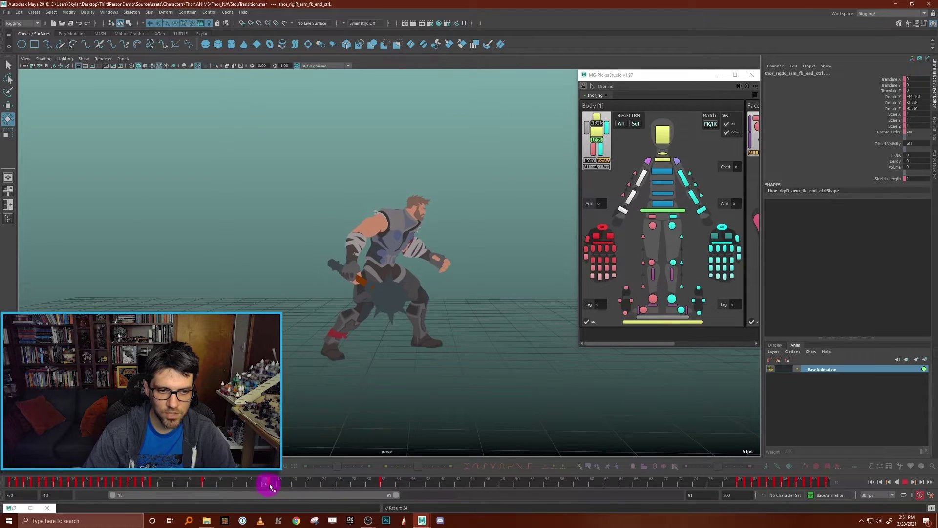
right_click(271, 485)
left_click(301, 389)
left_click_drag(247, 483, 415, 491)
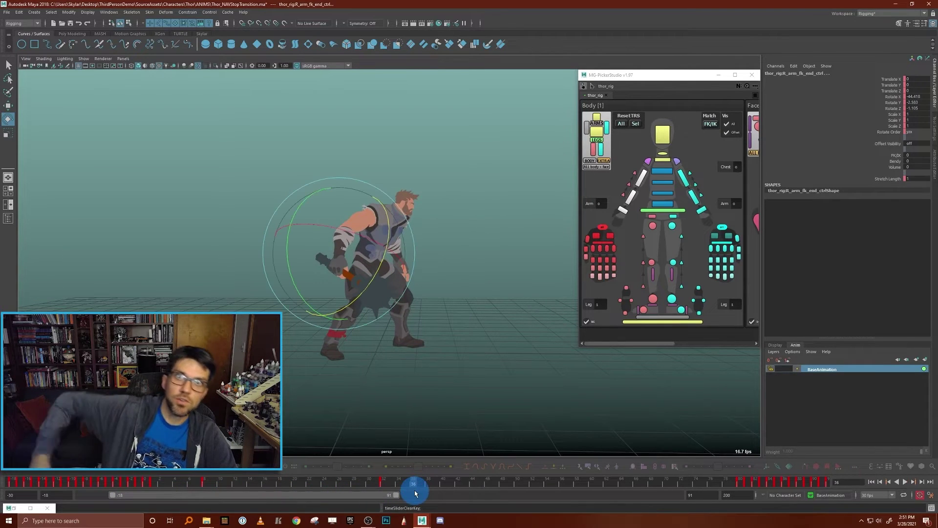
Select every control of the rig and key the settled pose at frame 44
key("ctrl+a")
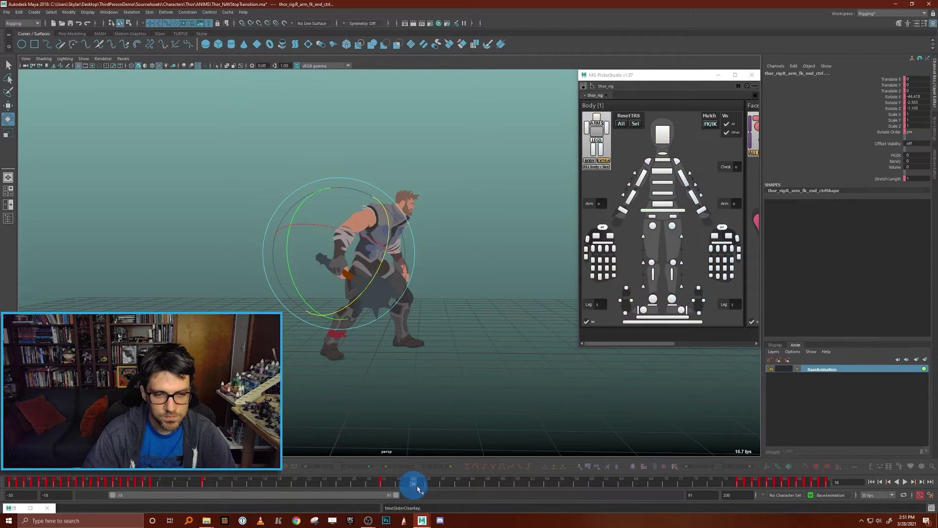
mouse_move(397, 485)
left_mouse_down()
mouse_move(481, 487)
mouse_move(473, 486)
left_mouse_up()
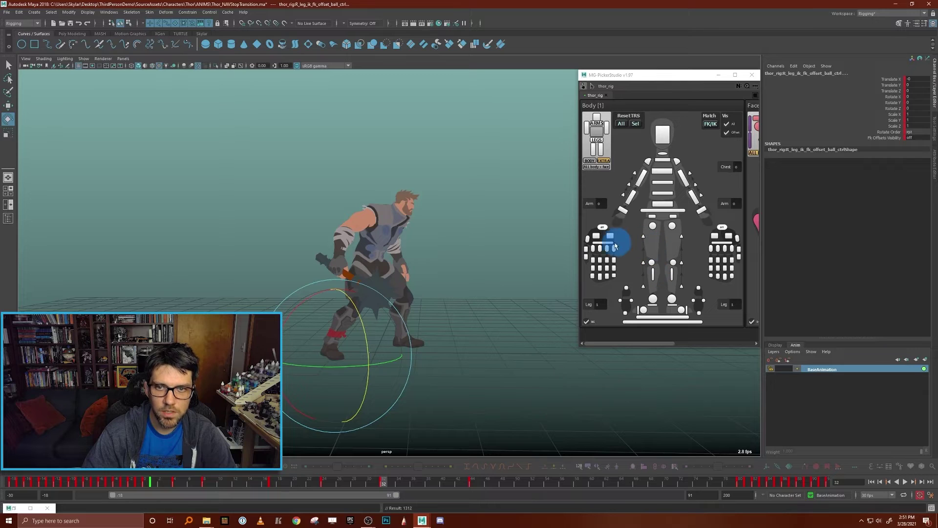
Rotate the right upper arm and forearm FK controls slightly at frame 32, and review the playback
left_click(641, 178)
left_click(632, 196, "shift")
key("comma")
key("period")
left_click_drag(395, 271, 390, 283)
left_click_drag(385, 486, 487, 480)
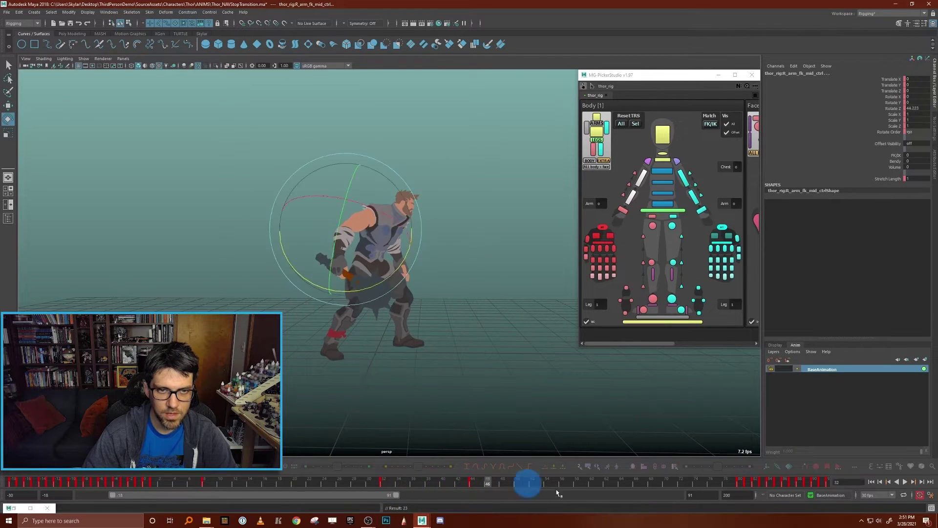
left_click(905, 482)
left_click_drag(443, 278, 405, 274, "alt")
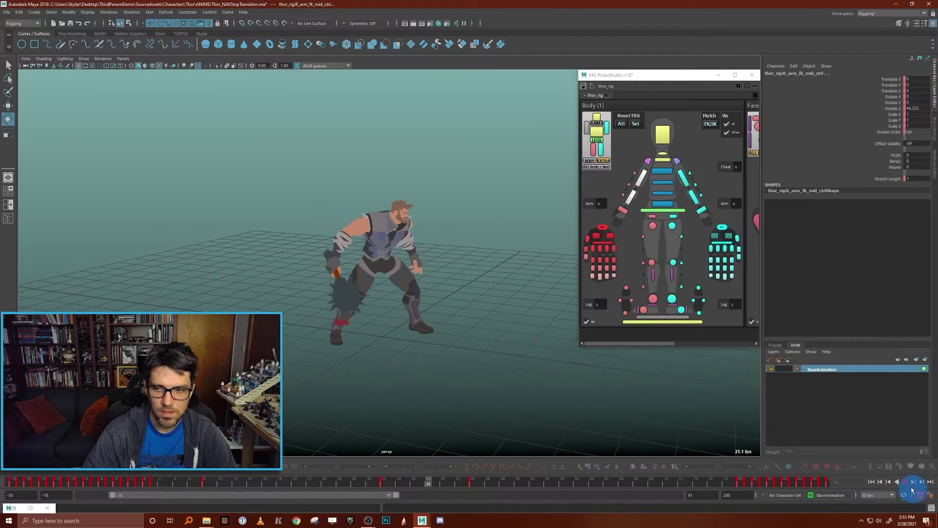
key("Escape")
Select the three upper spine controls and compare the torso poses between frames 0 and 8
left_click(670, 182)
left_click_drag(665, 170, 665, 197)
left_click_drag(161, 486, 153, 485)
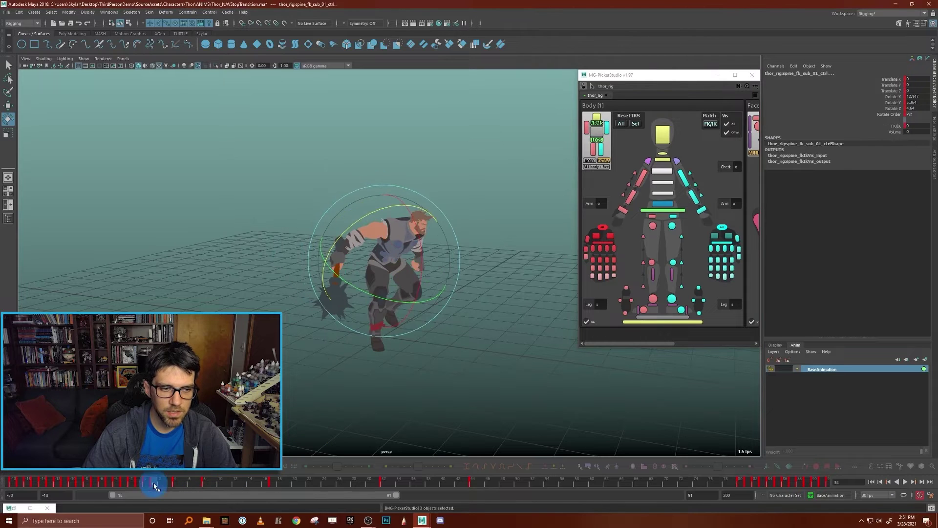
left_click_drag(442, 307, 472, 292, "alt")
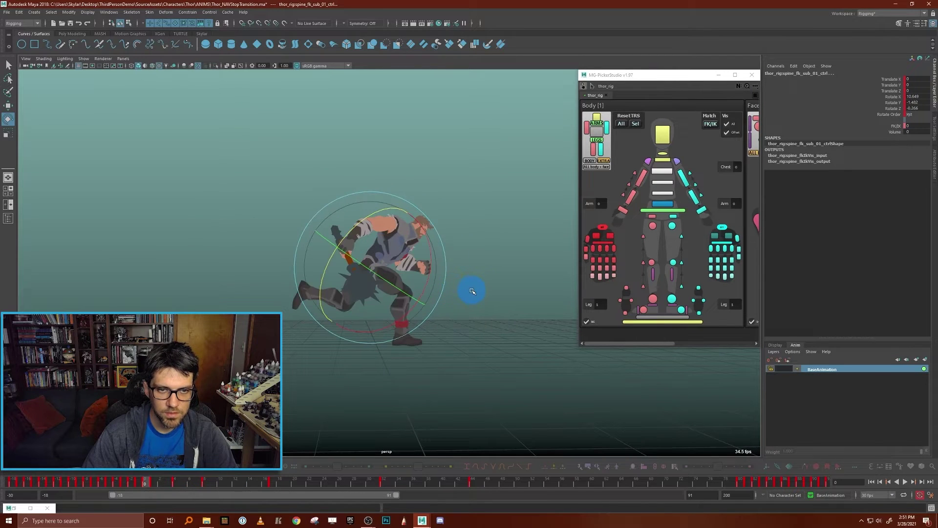
key("period")
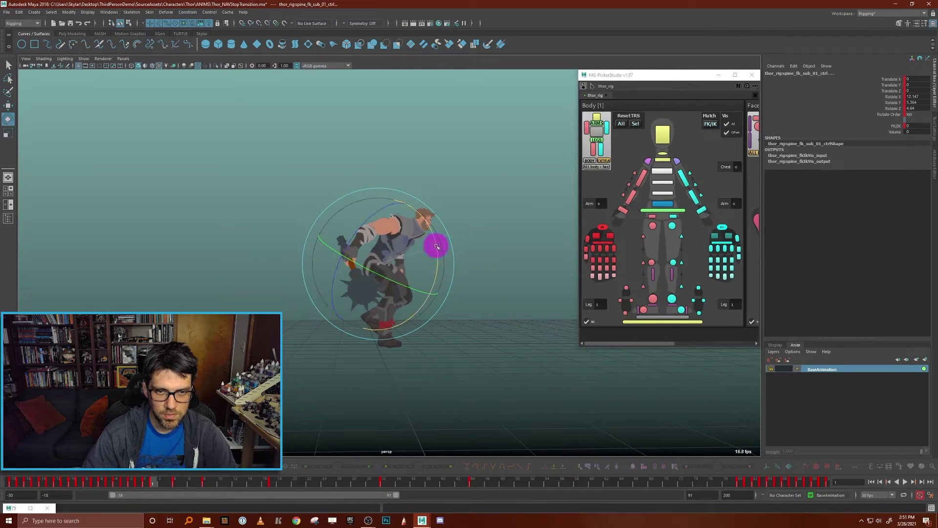
left_click_drag(470, 269, 471, 269, "alt")
key("alt+period")
key("alt+period")
key("alt+period")
key("alt+period")
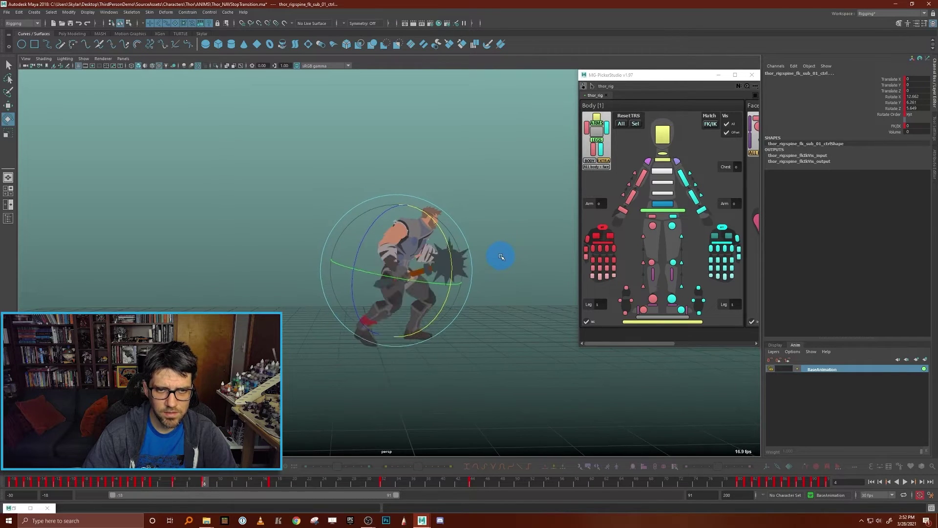
key("comma")
key("comma")
key("comma")
key("comma")
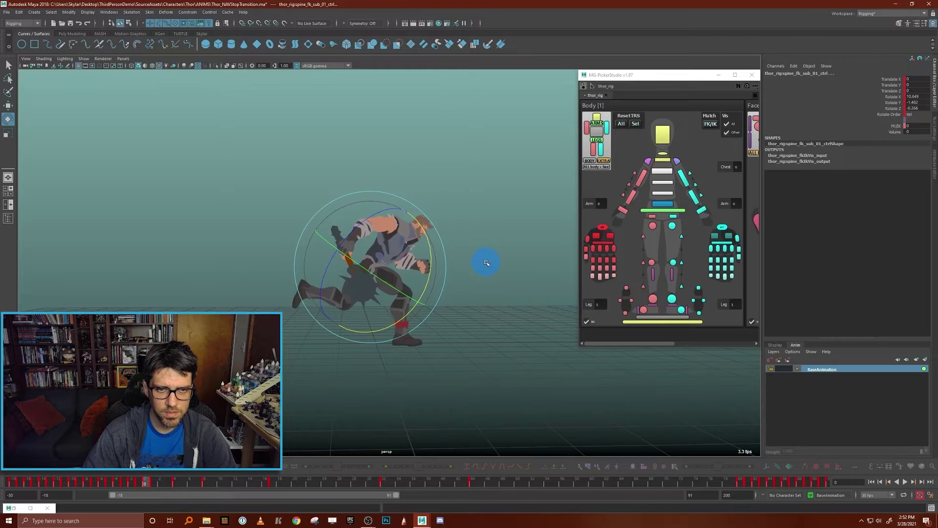
Adjust the torso's lean with the three upper spine controls at the keys from frame 1 to frame 17
key("period")
key("alt+period")
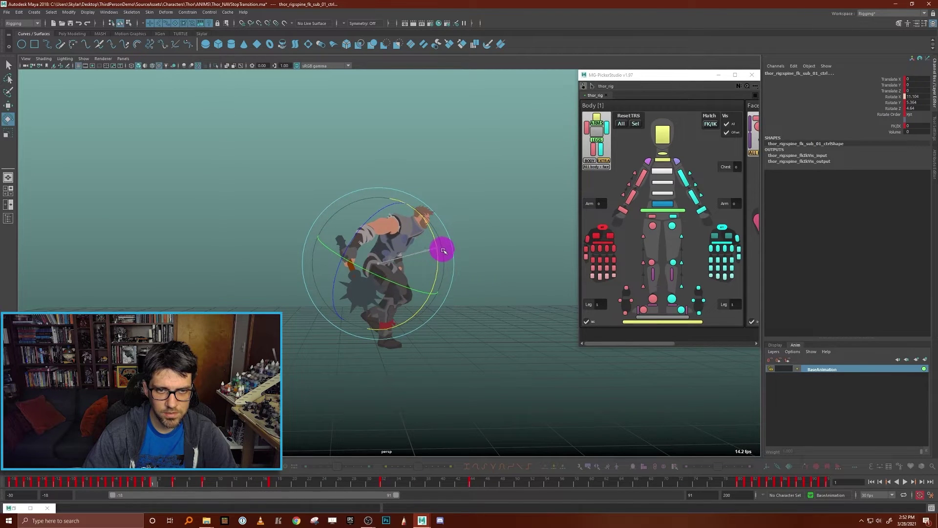
key("alt+period")
key("alt+period")
key("alt+period")
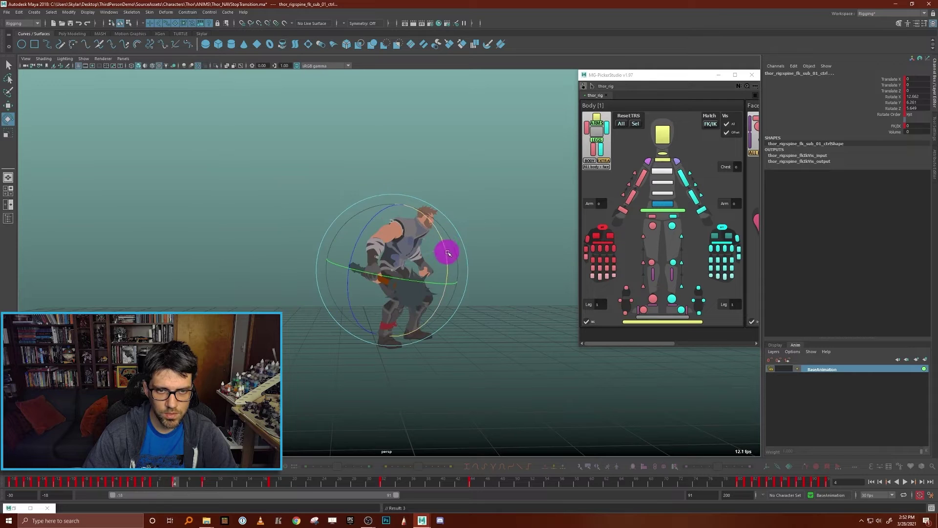
key("alt+period")
key("alt+period")
key("alt+period")
key("alt+period")
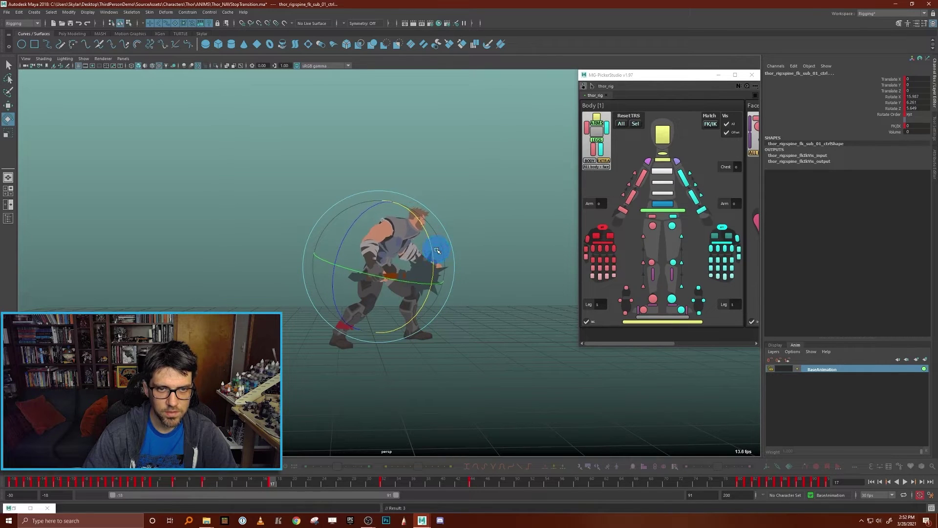
key("period")
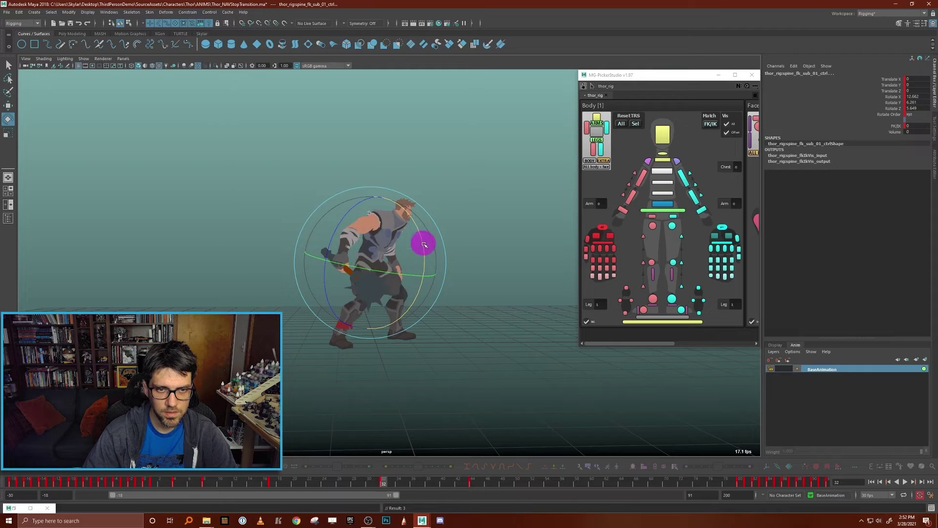
Play the transition from the start and examine the torso motion up close
left_click_drag(429, 482, 116, 467)
left_click(905, 481)
left_click_drag(522, 356, 436, 310, "alt")
scroll(404, 324, "up", 4)
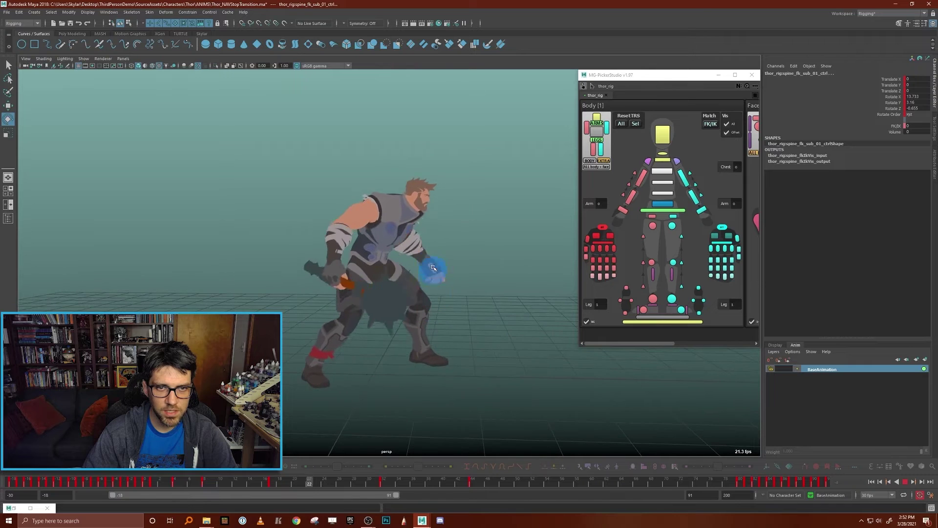
left_click(906, 481)
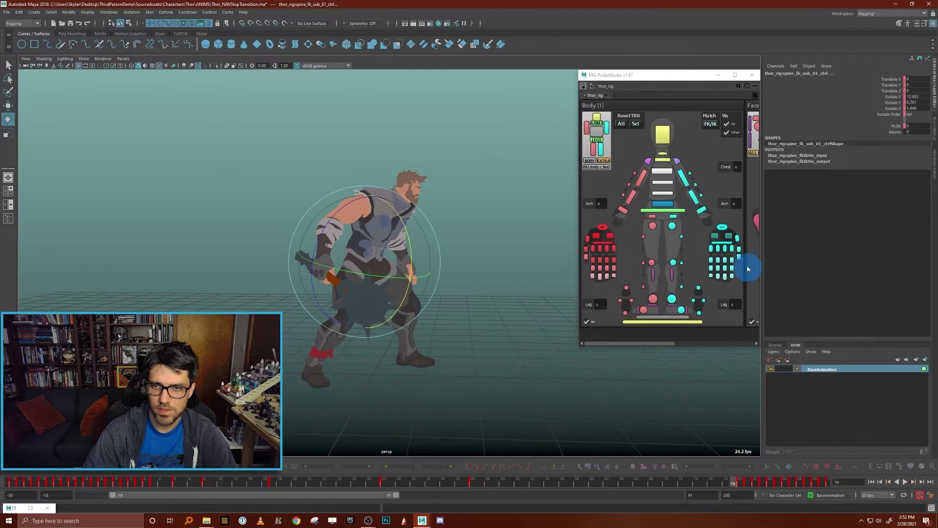
Select the head and neck controls and rotate them together at frame 1
left_click(665, 140)
left_click(664, 140)
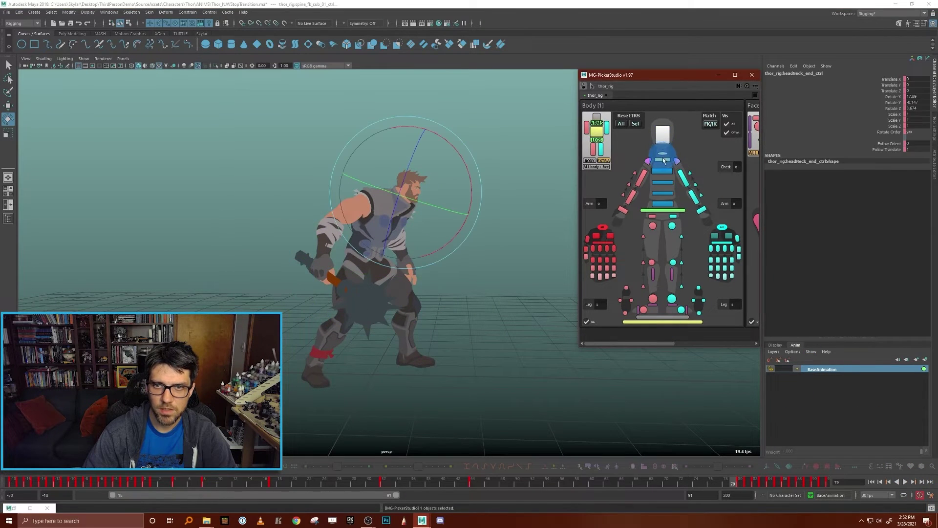
left_click(664, 160, "shift")
left_click(152, 481)
key("comma")
key("period")
key("period")
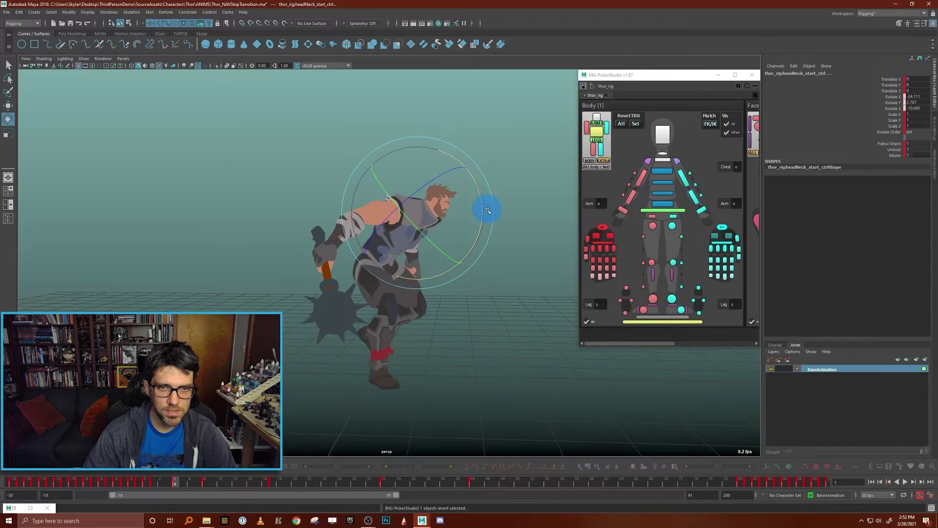
Rotate the neck at frame 8, and adjust the head's tilt there with the head control alone
key("period")
key("period")
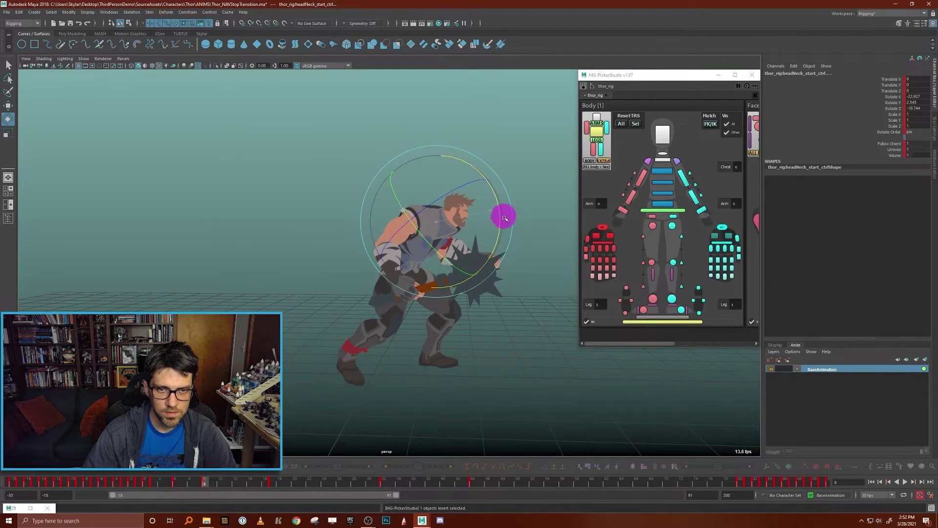
left_click(667, 138)
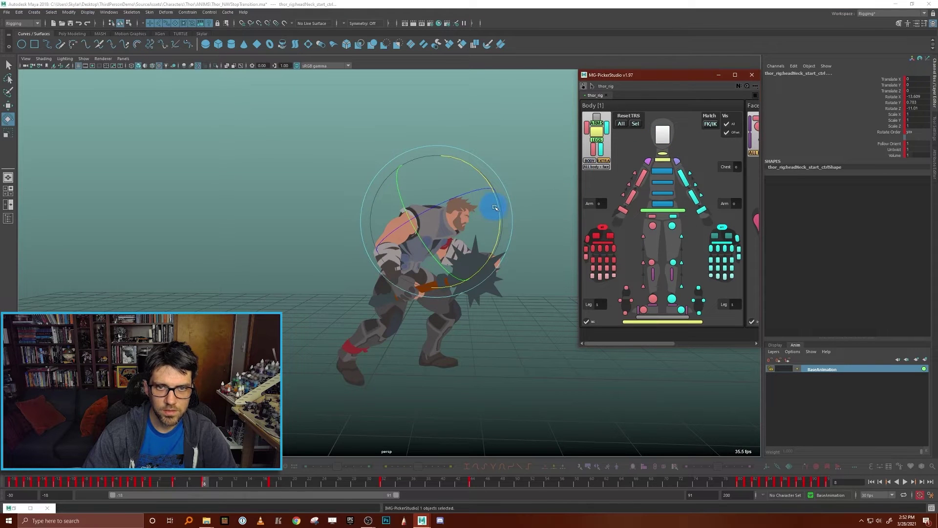
left_click_drag(502, 177, 510, 187)
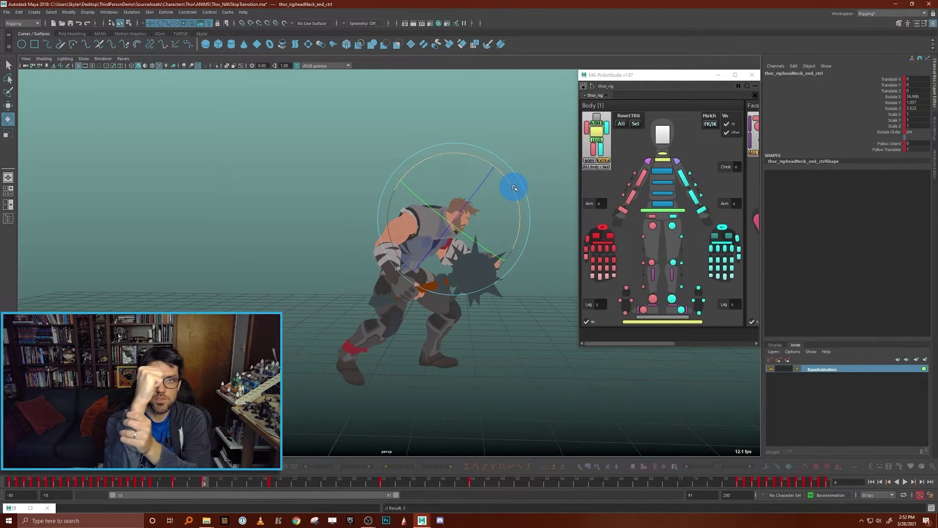
Refine the head control's rotation at frames 8 and 17, and delete its key at frame 32
left_click_drag(515, 188, 468, 232)
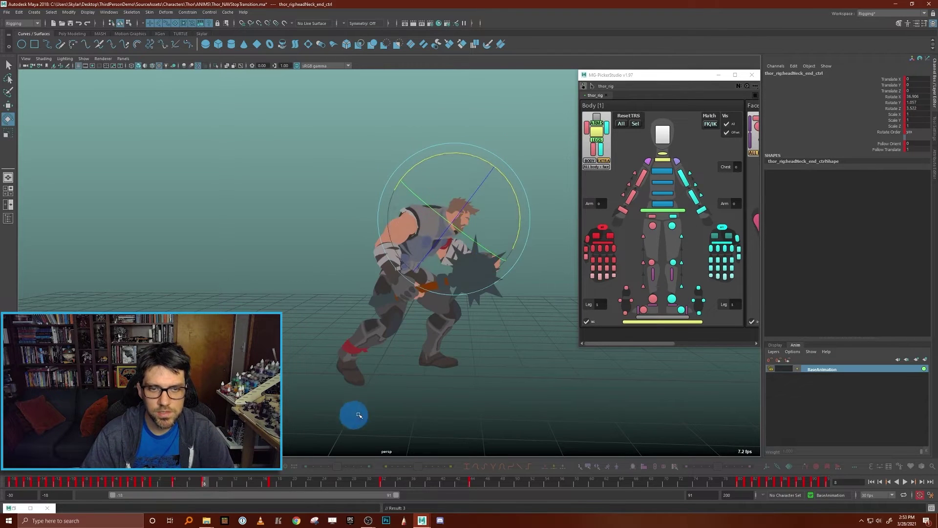
key("period")
left_click(210, 484)
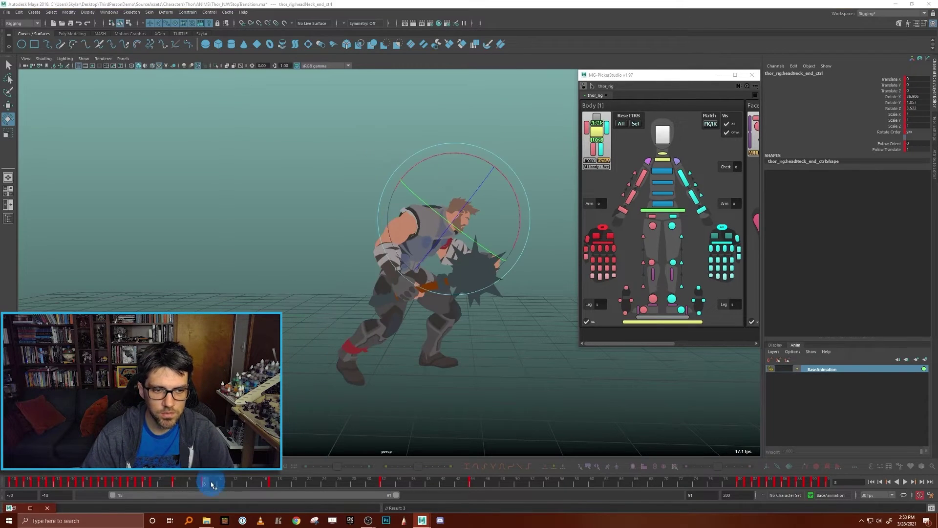
key("period")
left_click_drag(483, 179, 489, 200)
left_click_drag(273, 485, 383, 485)
right_click(384, 484)
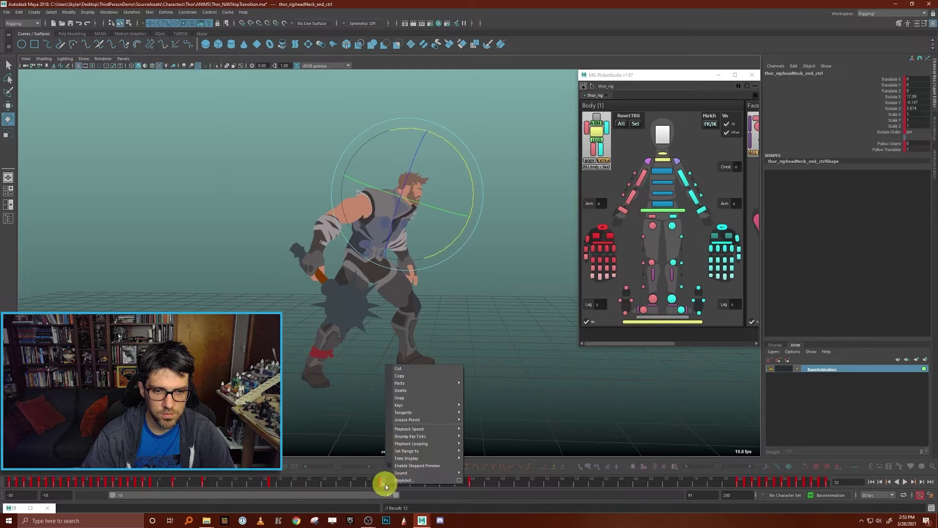
left_click(418, 391)
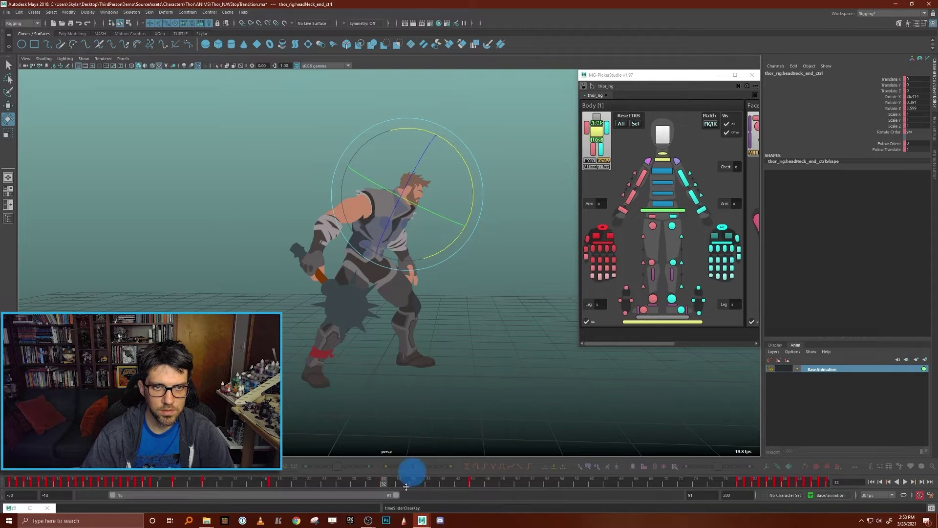
Scrub past frame 32 and play the transition to check the reworked head motion from another angle
left_click_drag(382, 480, 475, 488)
left_click(906, 481)
left_click_drag(455, 221, 492, 318, "alt")
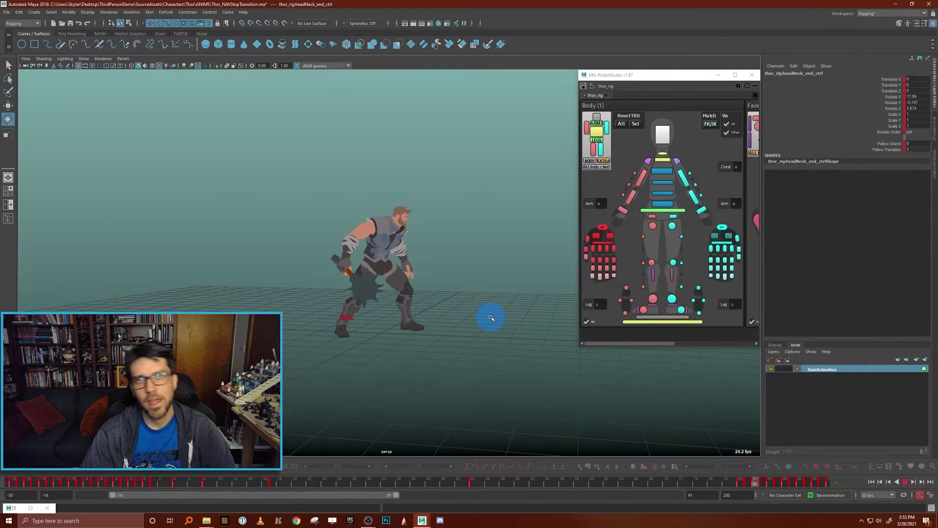
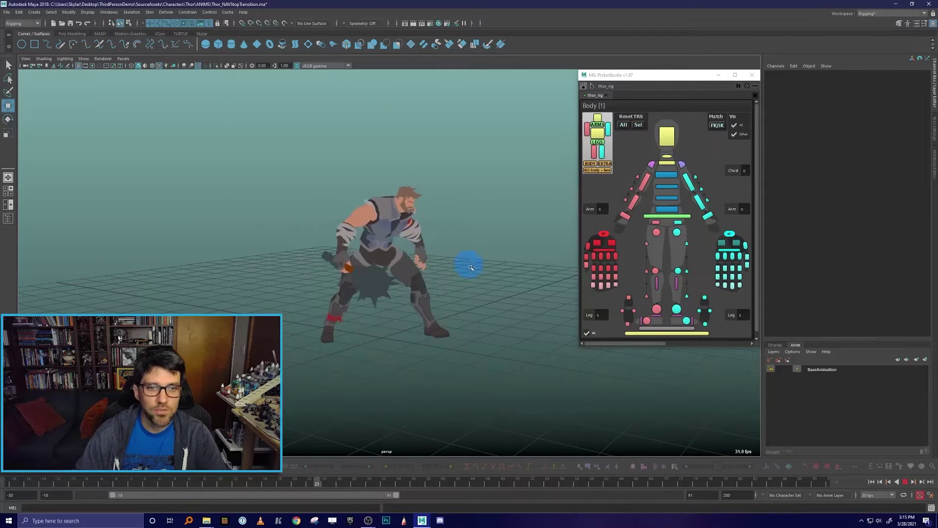
Play the transition and examine the stopping pose around frames 2 to 4 from the front
left_click(906, 483)
left_click_drag(431, 372, 419, 371, "alt")
left_click_drag(56, 485, 175, 489)
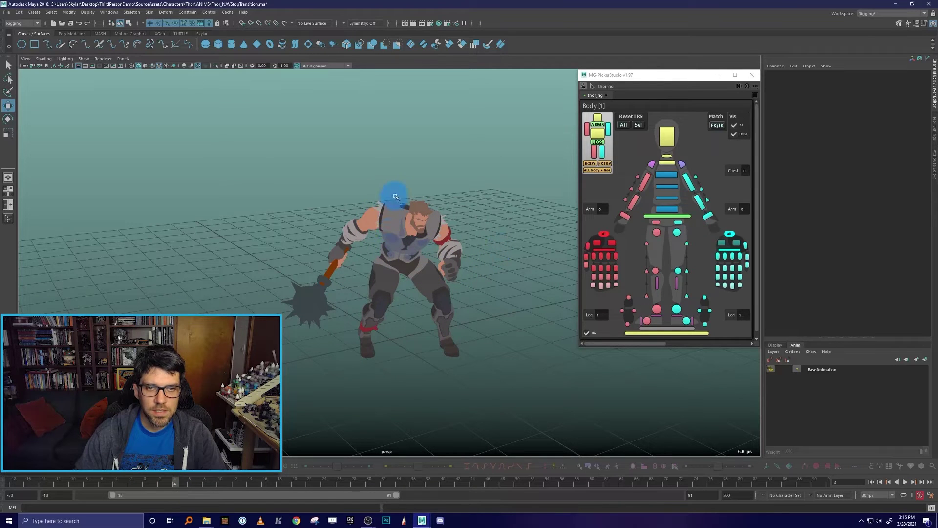
left_click_drag(137, 490, 159, 473)
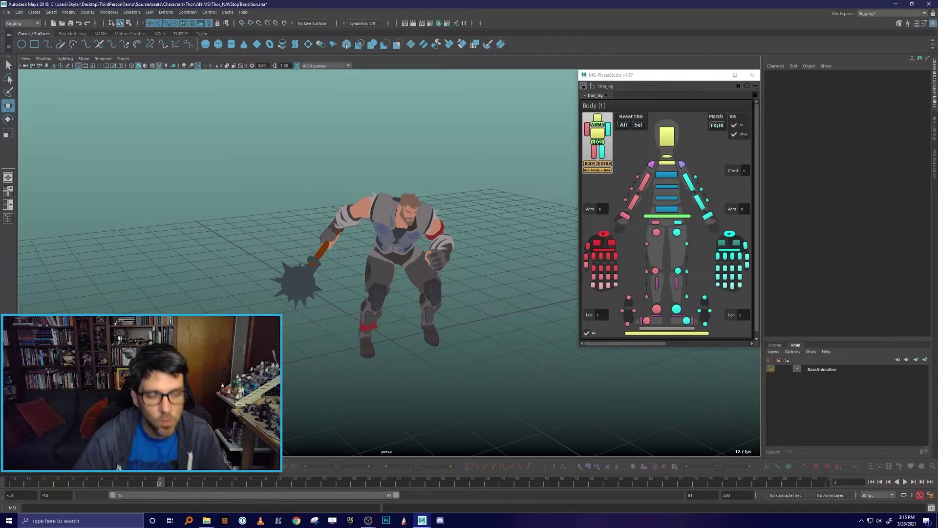
left_click(905, 481)
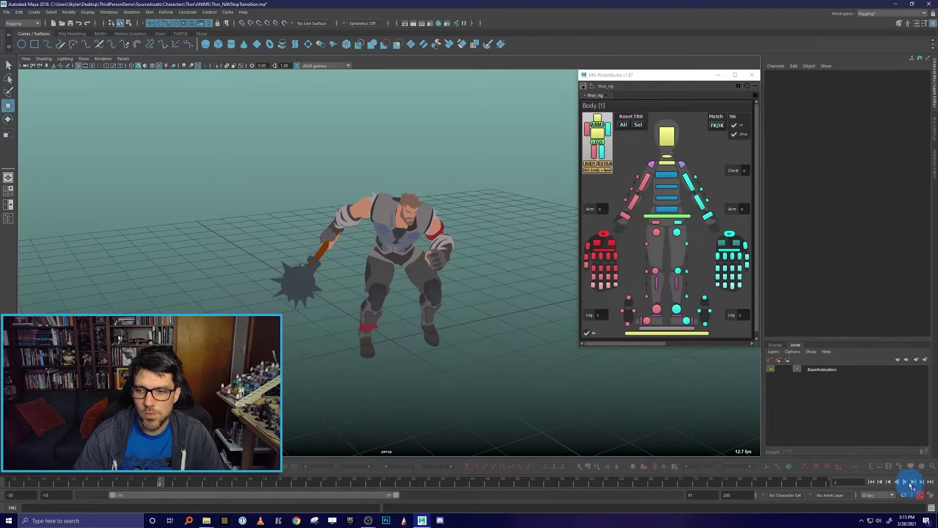
left_click_drag(419, 304, 426, 296, "alt")
left_click_drag(540, 373, 515, 371, "alt")
left_click(905, 481)
left_click(906, 481)
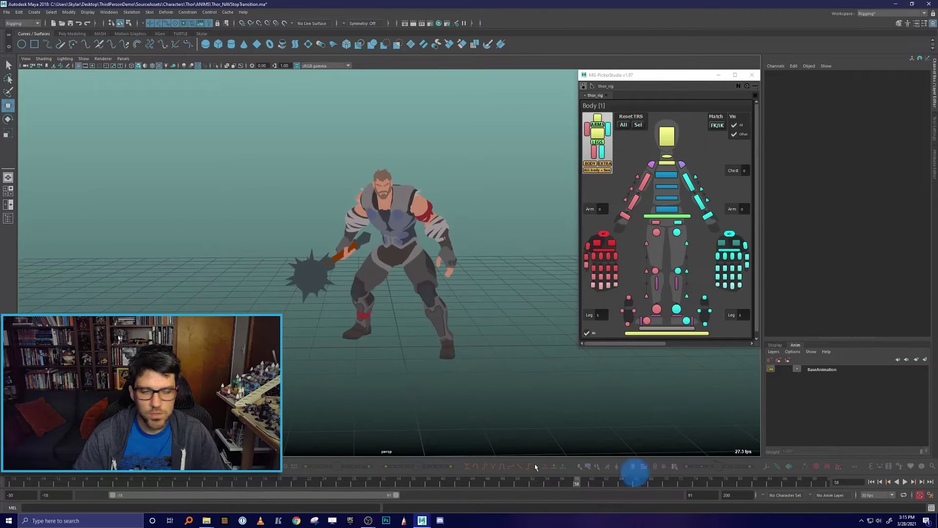
Scrub the stop from its first steps into the settled idle and examine the body's balance from the front
left_click_drag(30, 482, 189, 481)
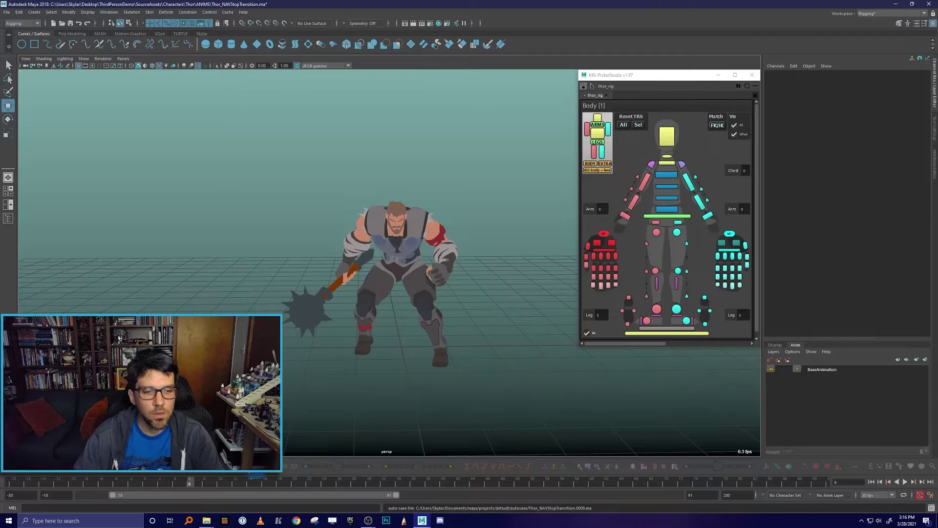
mouse_move(164, 484)
left_mouse_down()
mouse_move(180, 486)
mouse_move(92, 485)
mouse_move(244, 474)
left_mouse_up()
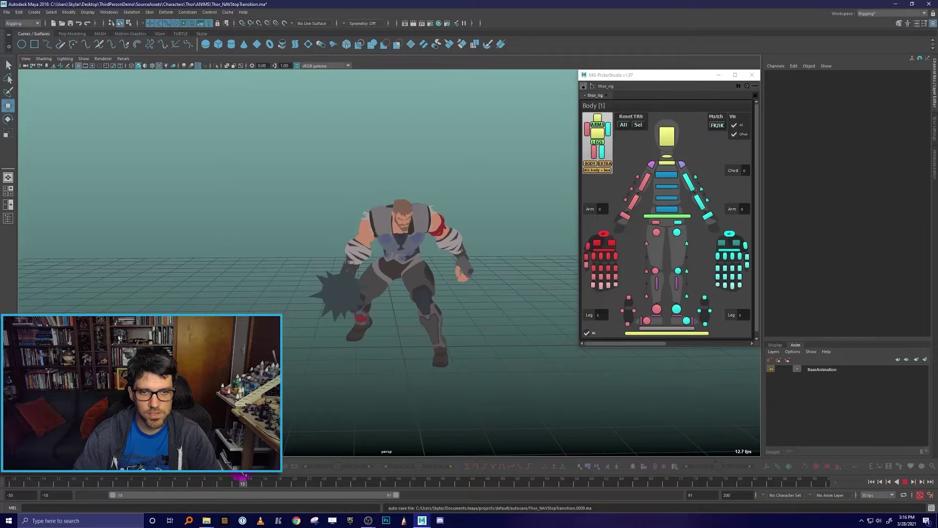
left_click_drag(302, 473, 385, 483)
left_click_drag(464, 489, 575, 487)
mouse_move(308, 477)
left_mouse_down()
mouse_move(175, 479)
mouse_move(243, 481)
mouse_move(291, 445)
mouse_move(367, 436)
mouse_move(315, 450)
left_mouse_up()
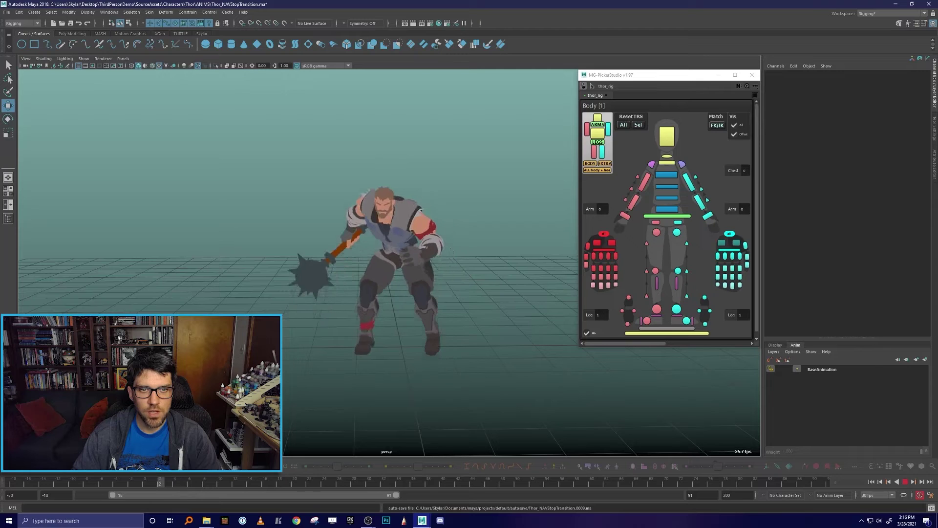
left_click_drag(273, 430, 421, 433)
Examine the torso, arm and weapon motion from the side by scrubbing back and forth around frames 4 to 17
left_click_drag(510, 396, 460, 385, "alt")
left_click_drag(242, 483, 124, 482)
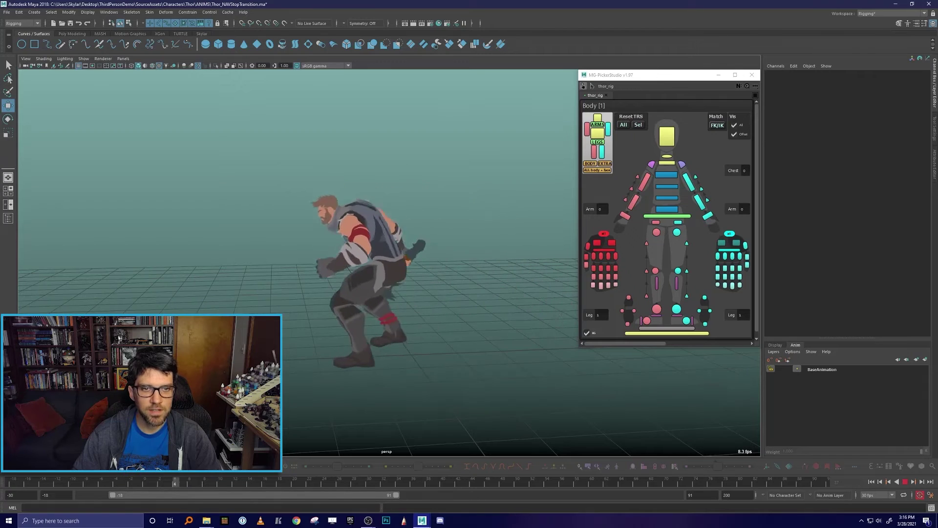
key("alt+v")
left_click_drag(249, 483, 194, 482)
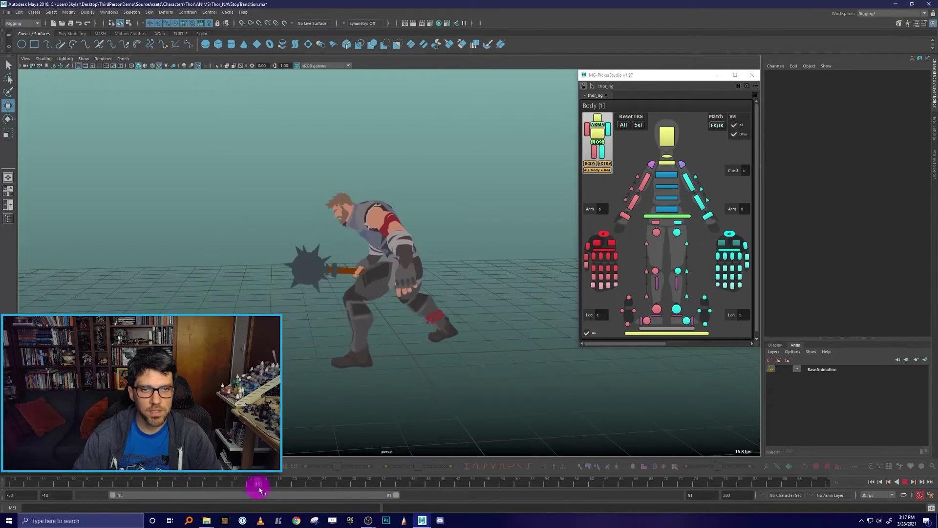
mouse_move(314, 495)
left_mouse_down()
mouse_move(379, 496)
mouse_move(272, 487)
left_mouse_up()
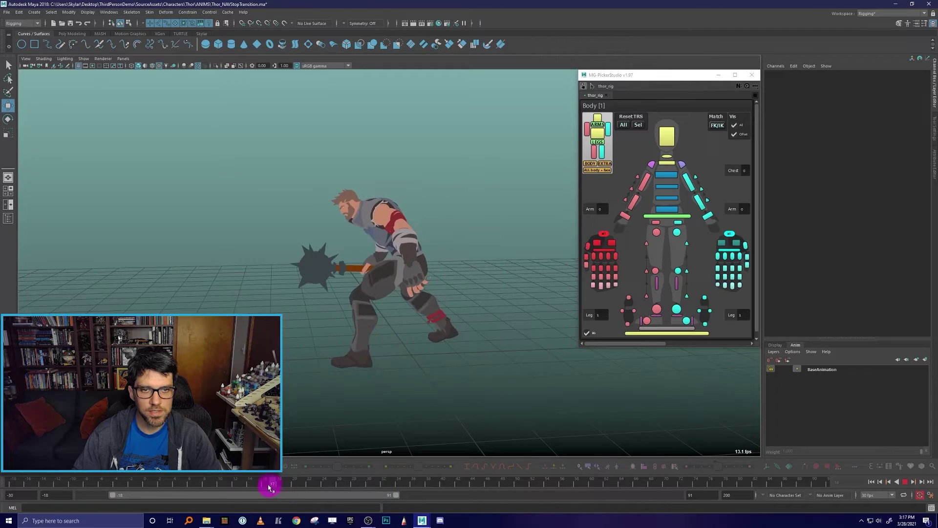
left_click(327, 376)
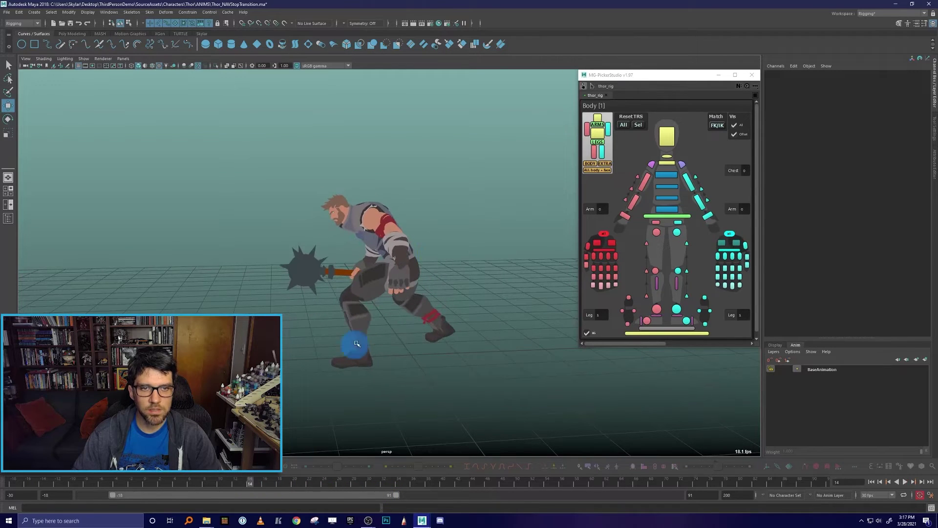
left_click(259, 475)
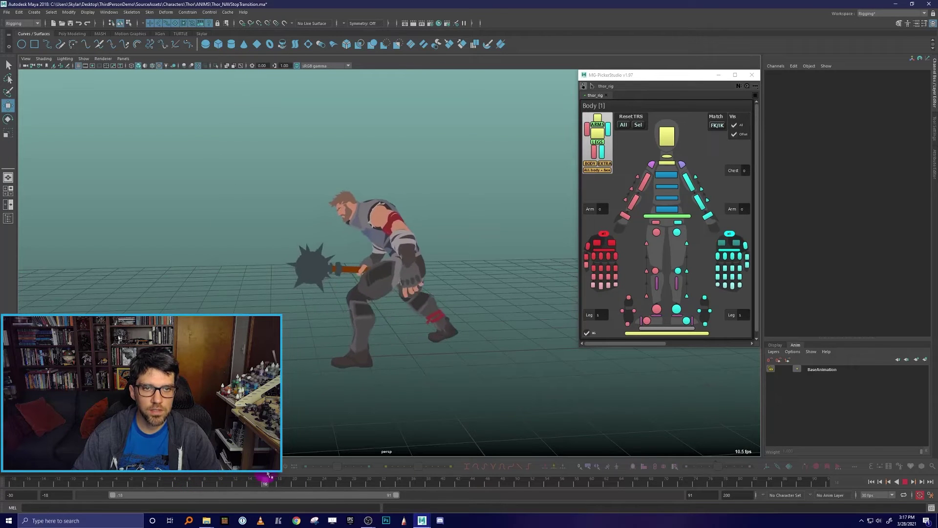
Examine the settle and the pose at frame 5 from three-quarter and front views, and replay the transition
left_click_drag(319, 480, 436, 479)
left_click_drag(436, 404, 555, 408, "alt")
left_click_drag(436, 483, 504, 479)
left_click_drag(364, 468, 189, 468)
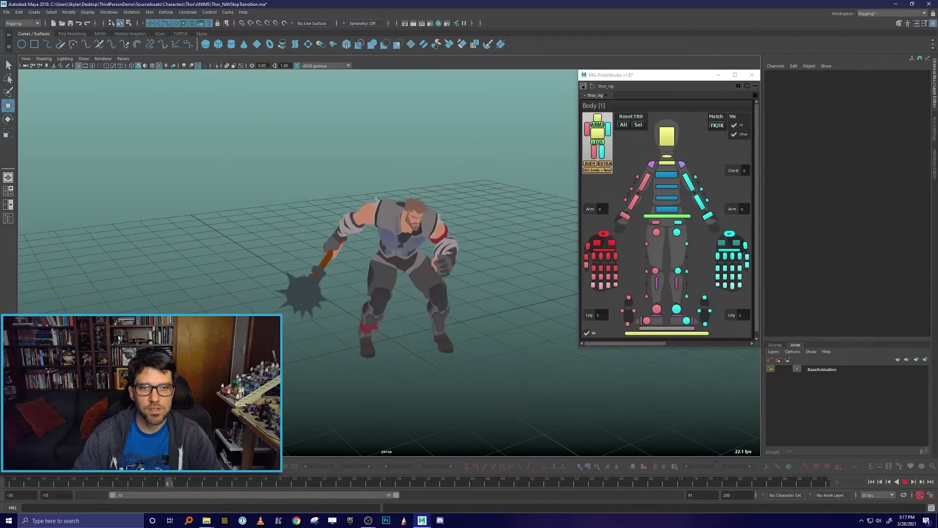
left_click(470, 369)
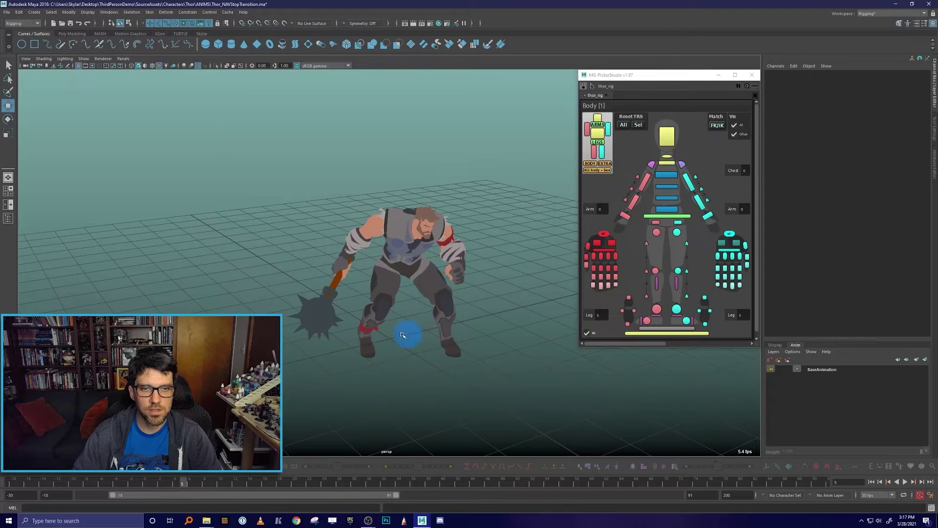
left_click_drag(478, 295, 374, 312, "alt")
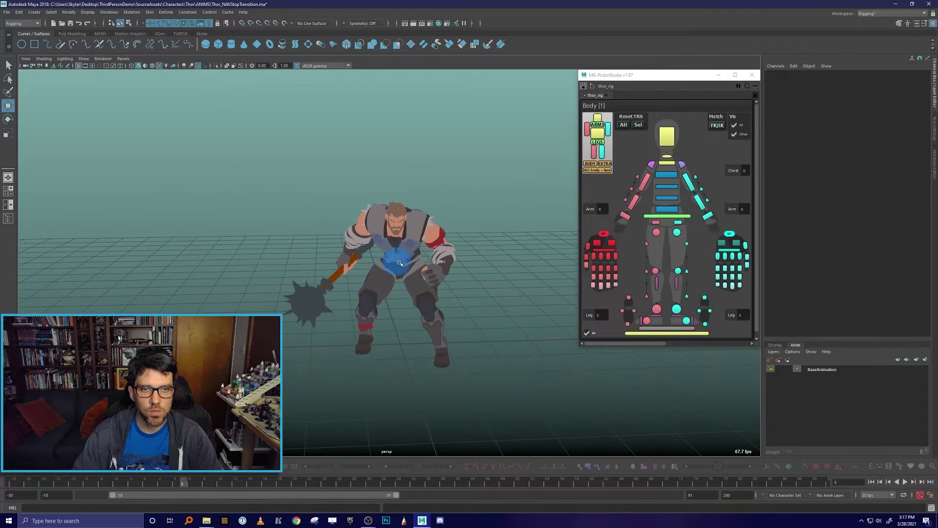
left_click_drag(464, 323, 565, 345, "alt")
left_click(905, 482)
left_click_drag(503, 395, 469, 390, "alt")
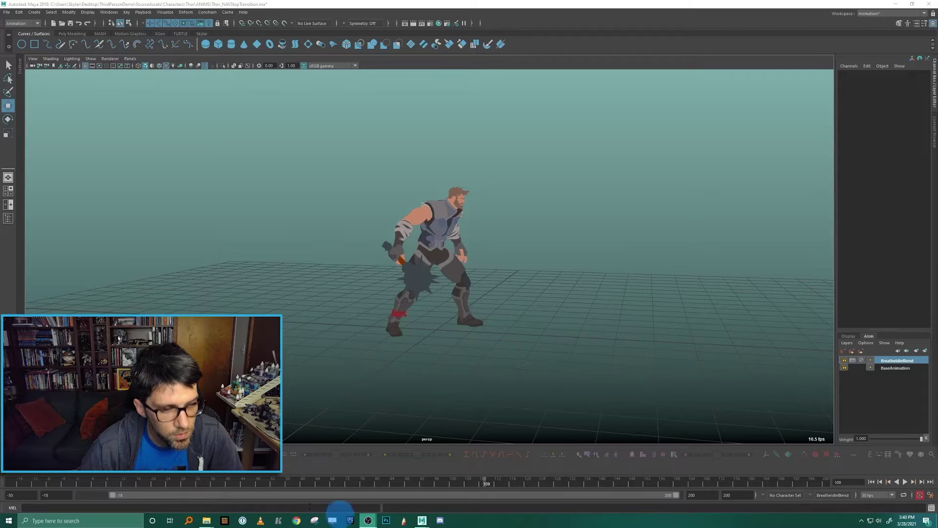
Review the run leading into the stop with the rig controls selected, and set the time range to start at frame 1
left_click(36, 482)
left_click_drag(34, 482, 12, 483)
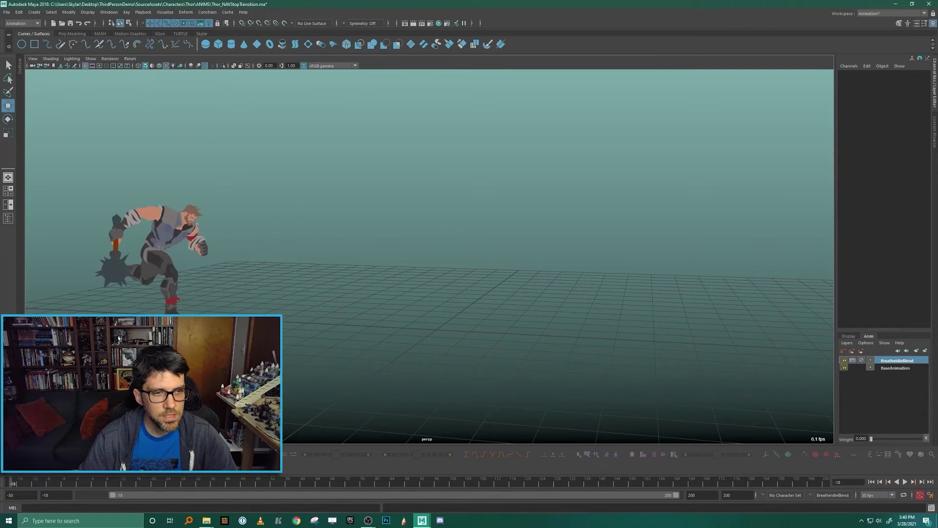
left_click(73, 464)
left_click_drag(26, 484, 70, 492)
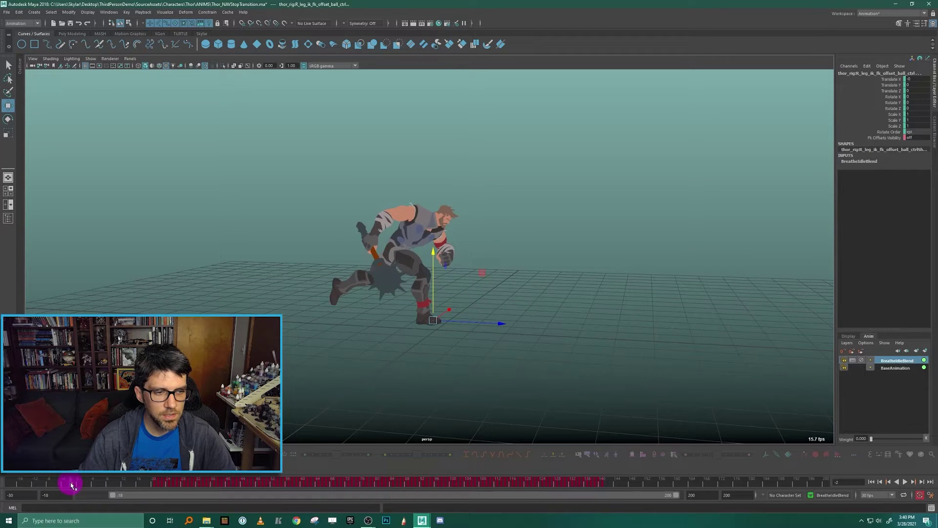
key("alt+v")
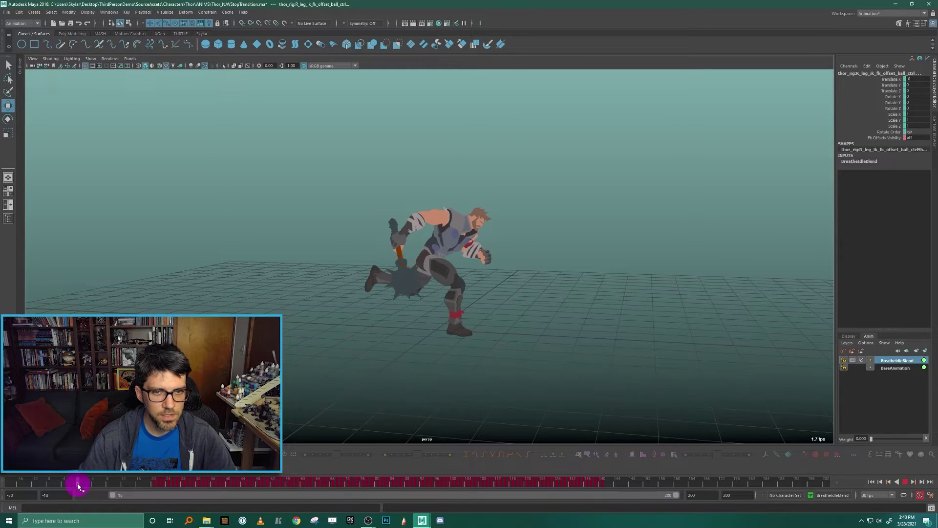
left_click(79, 485)
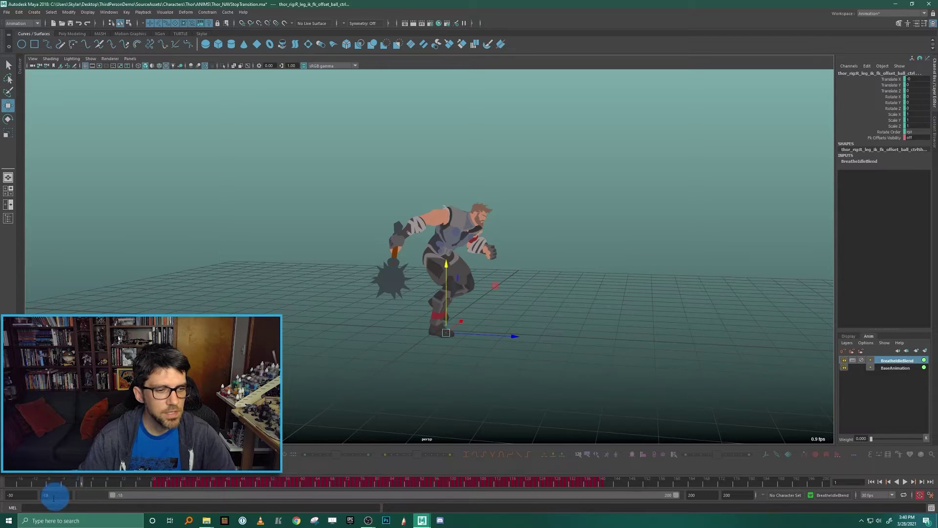
left_click_drag(55, 497, 2, 488)
type("11")
left_click(58, 425)
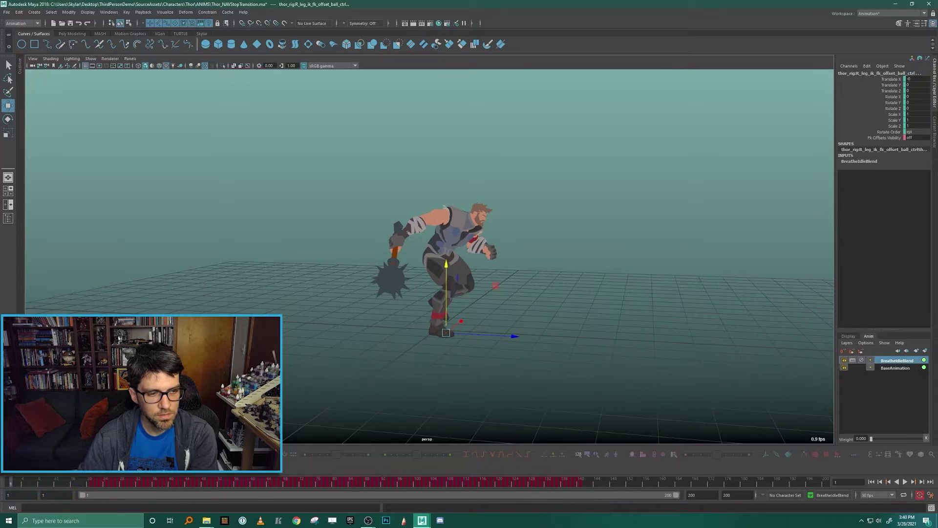
Review the trimmed transition from frame 1 and select all rig controls to locate the end of the keyed idle
key("alt+v")
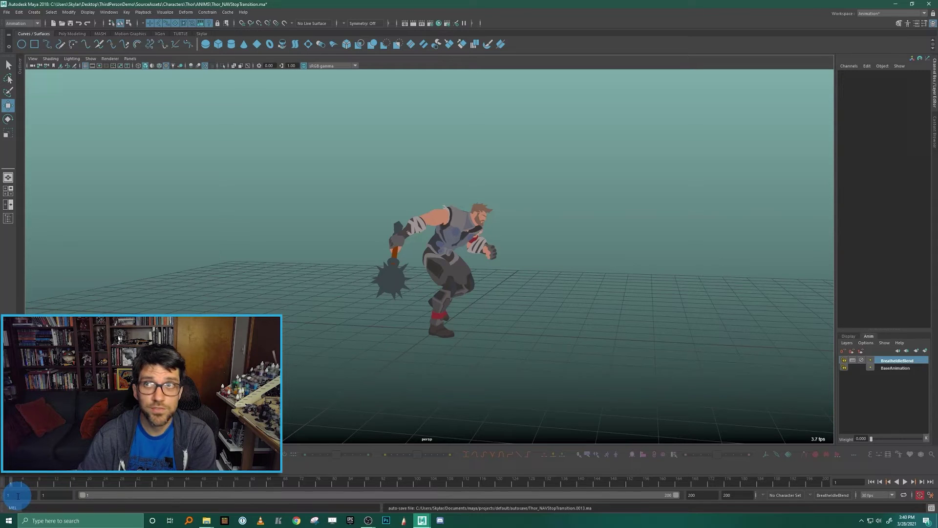
left_click(9, 483)
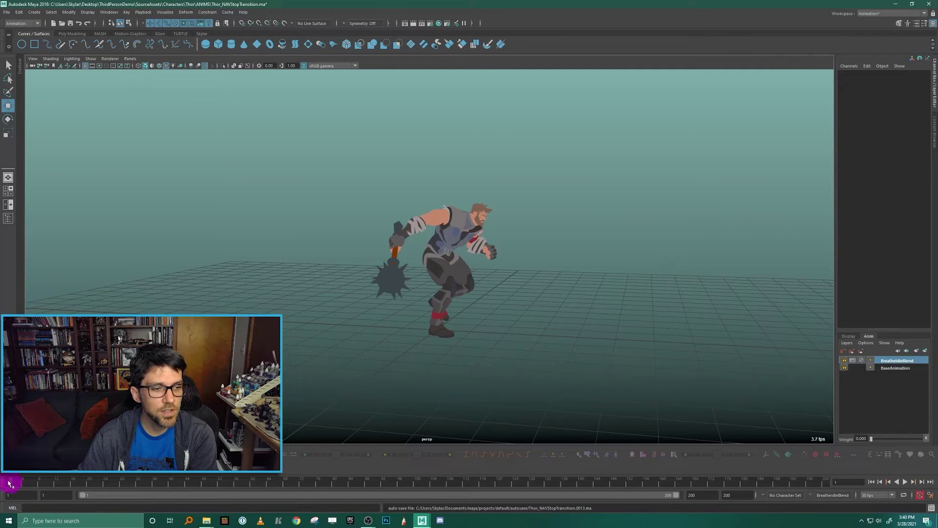
left_click_drag(13, 483, 82, 485)
key("ctrl+a")
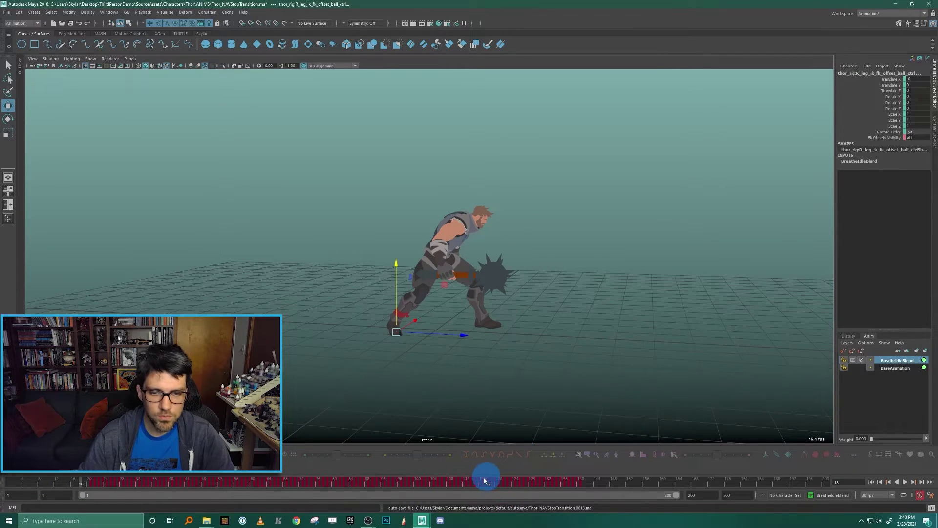
left_click_drag(481, 482, 309, 468)
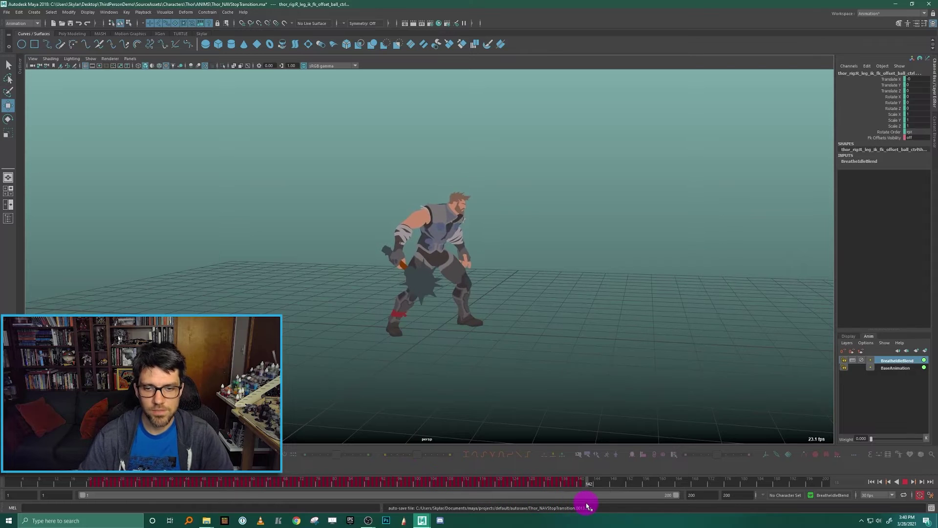
left_click_drag(582, 502, 582, 502)
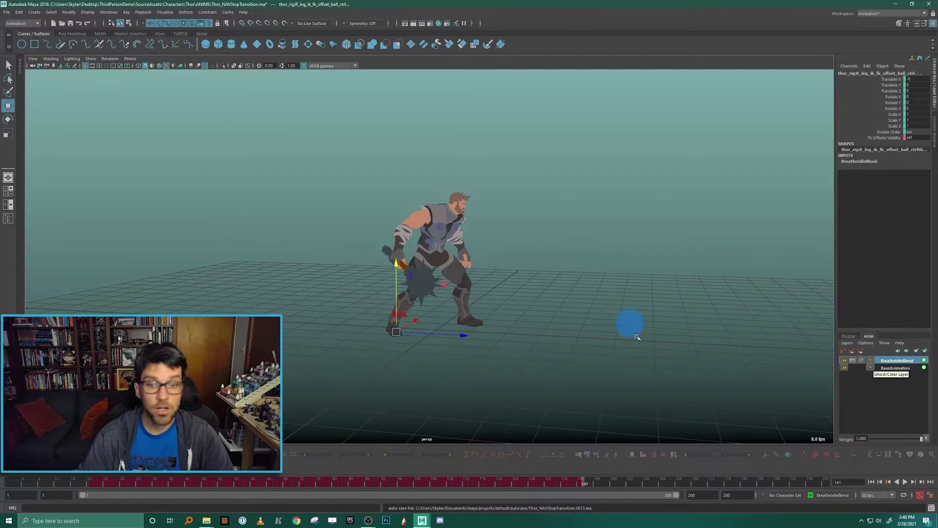
Check the idle's last keyed frames and set both the playback end and the animation end to frame 141
left_click_drag(585, 482, 499, 478)
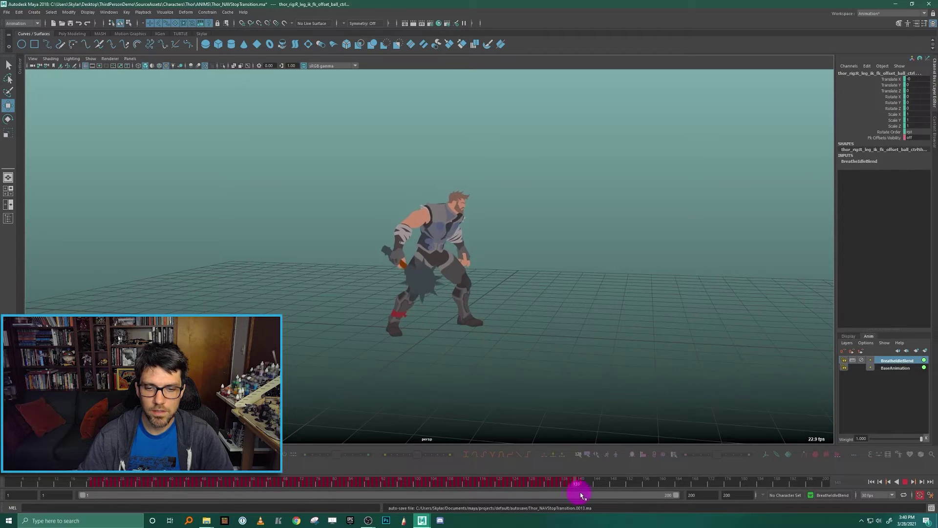
left_click_drag(580, 487, 544, 481)
left_click_drag(436, 479, 584, 485)
double_click(704, 495)
type("14")
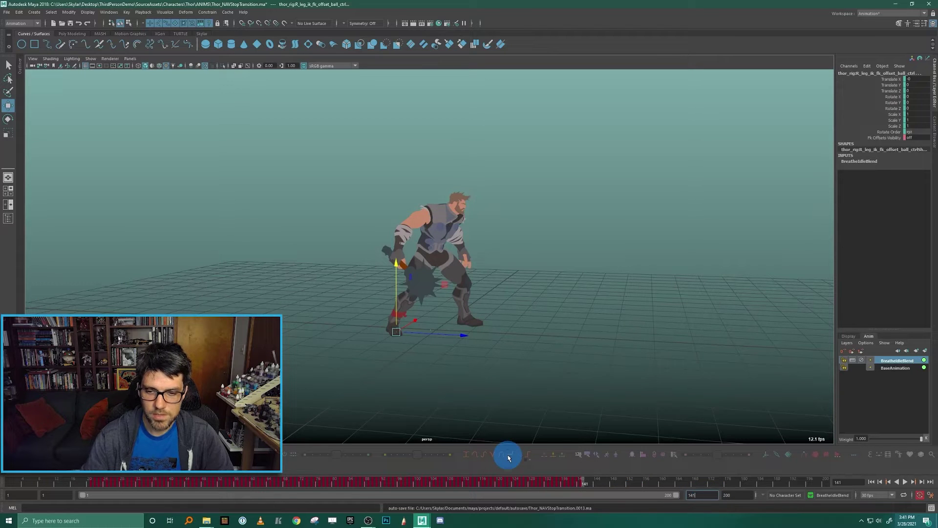
type("1")
key("Tab")
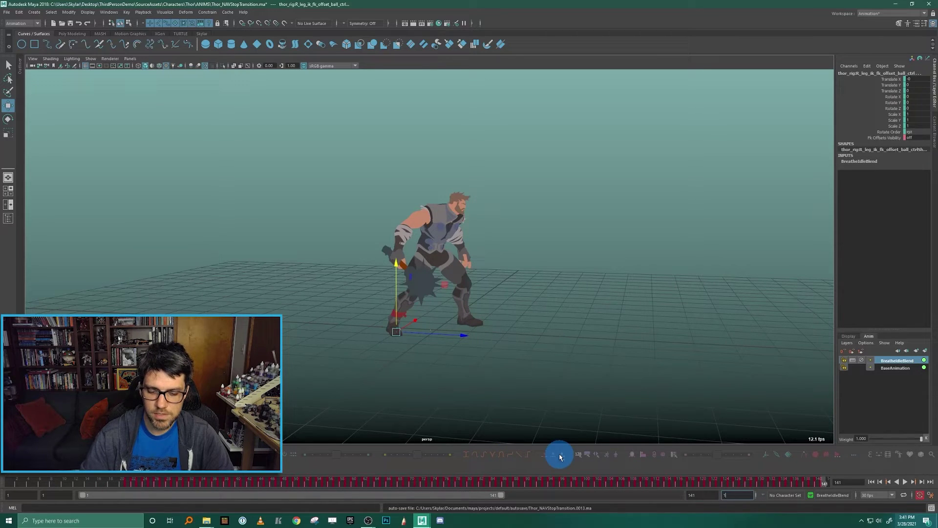
type("141")
key("Return")
Deselect the rig controls and review the trimmed transition and idle over frames 1 to 141
left_click(499, 294)
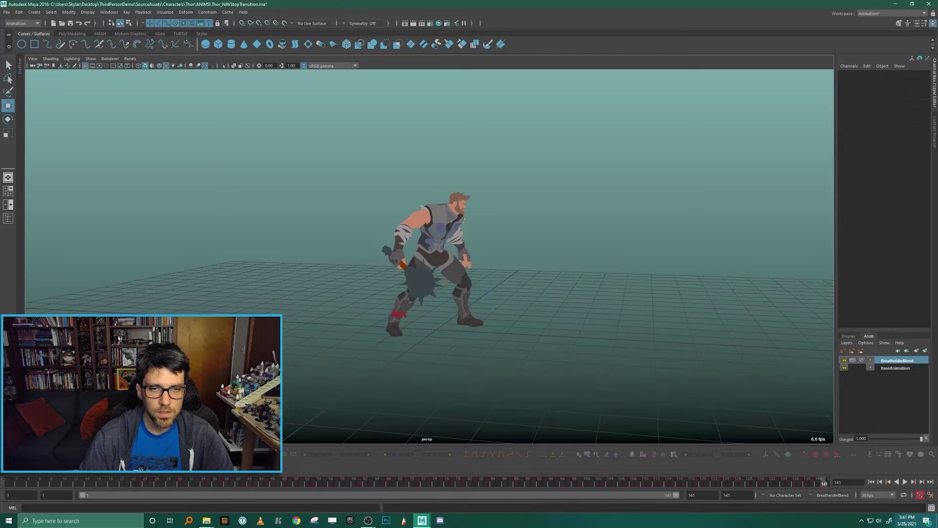
left_click_drag(25, 483, 1, 482)
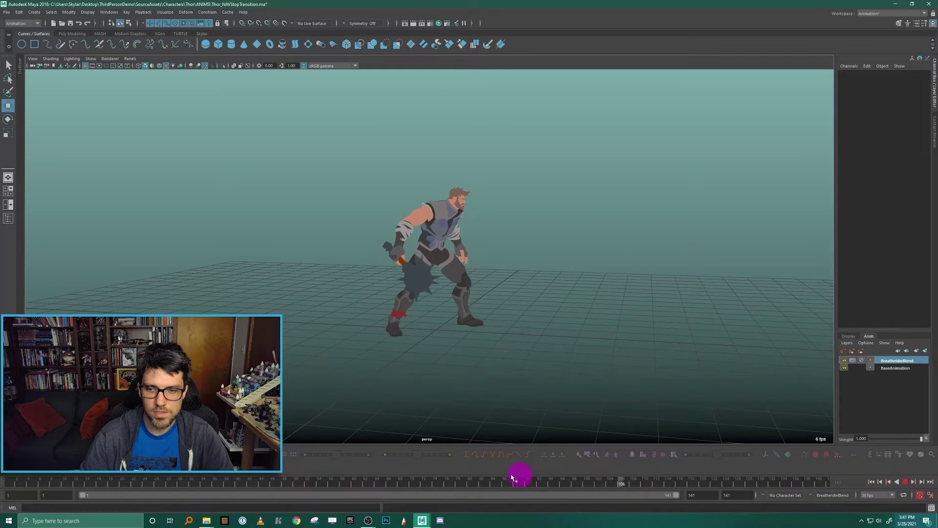
left_click_drag(312, 448, 898, 453)
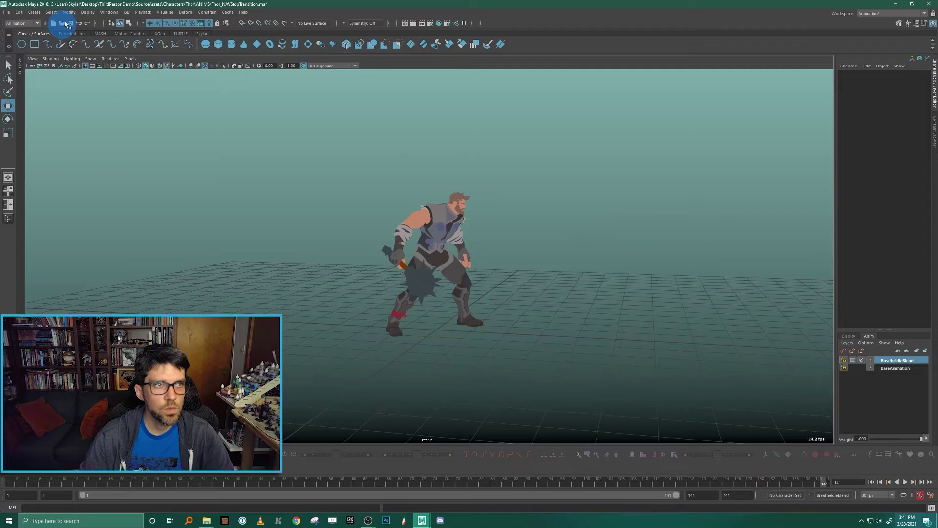
Show the Outliner, select thor_rig:export_grp under the THOR_grp group, and save the scene
left_click(103, 12)
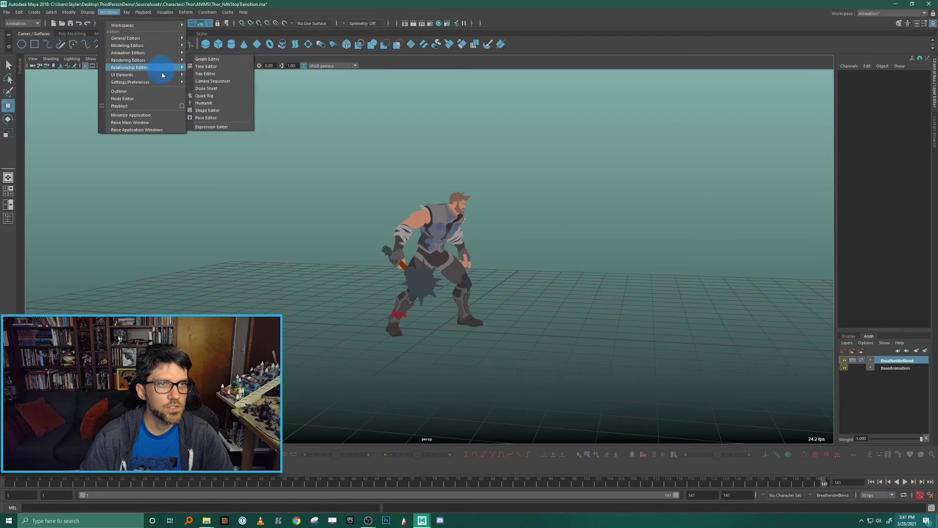
left_click(164, 91)
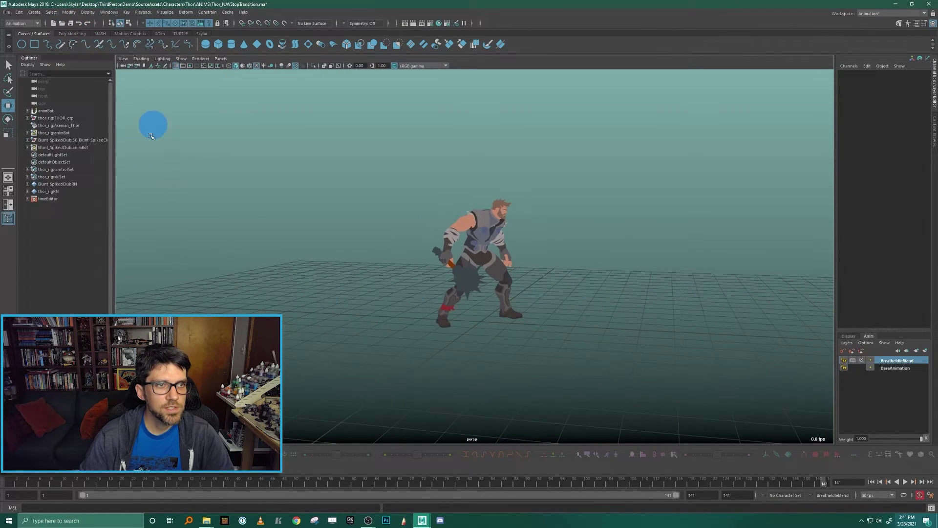
left_click(27, 118)
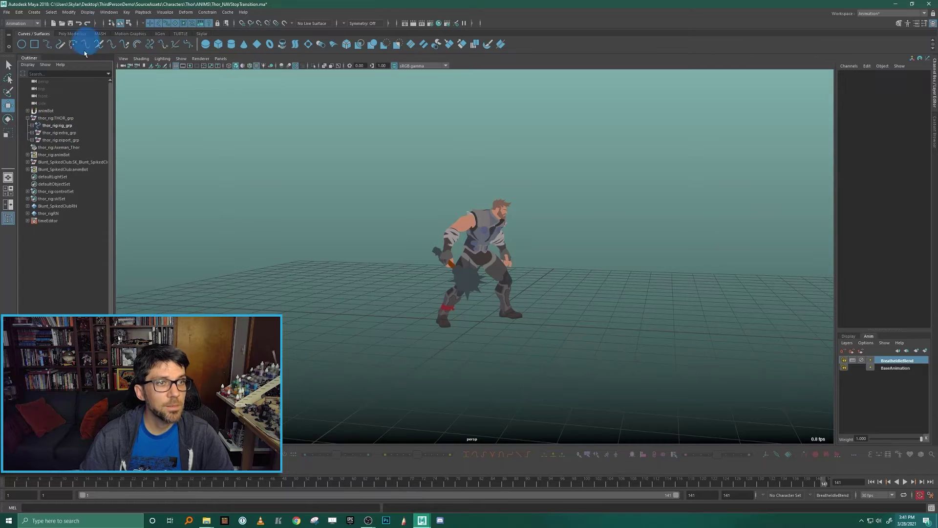
left_click(71, 140)
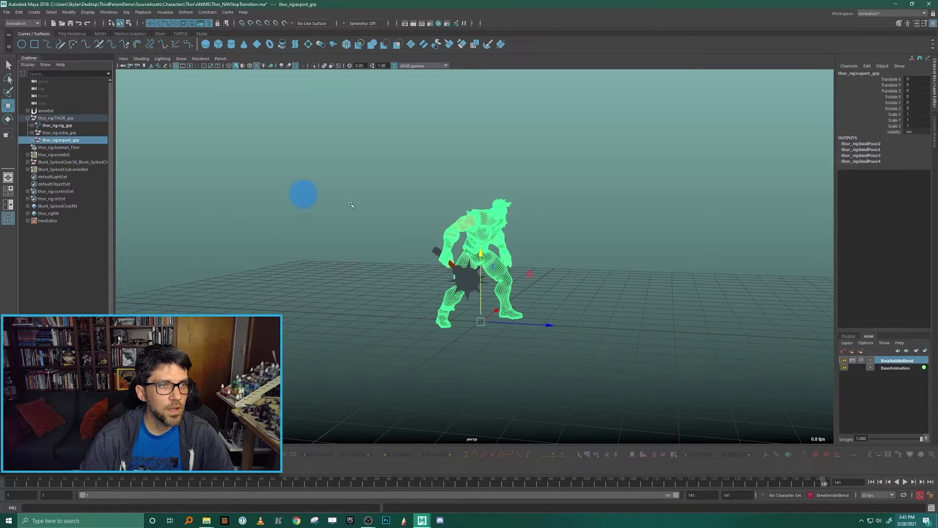
left_click(7, 13)
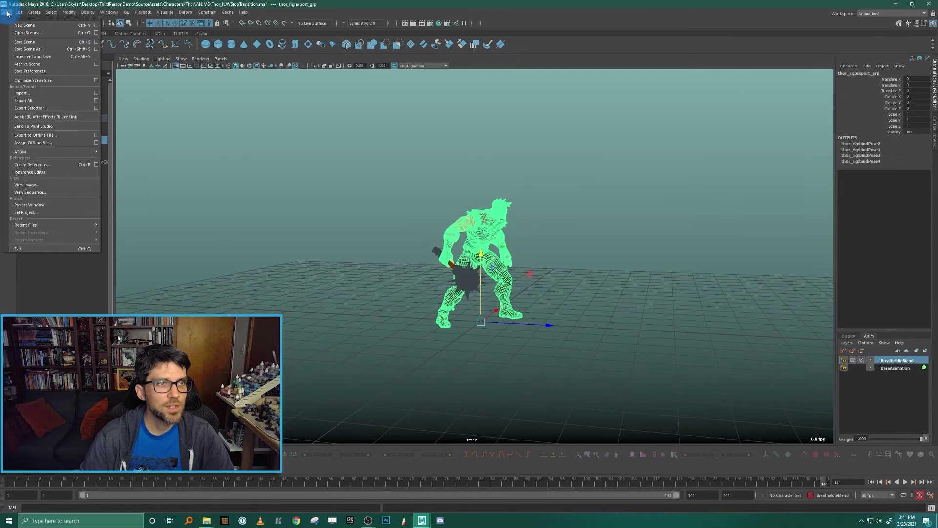
left_click(28, 43)
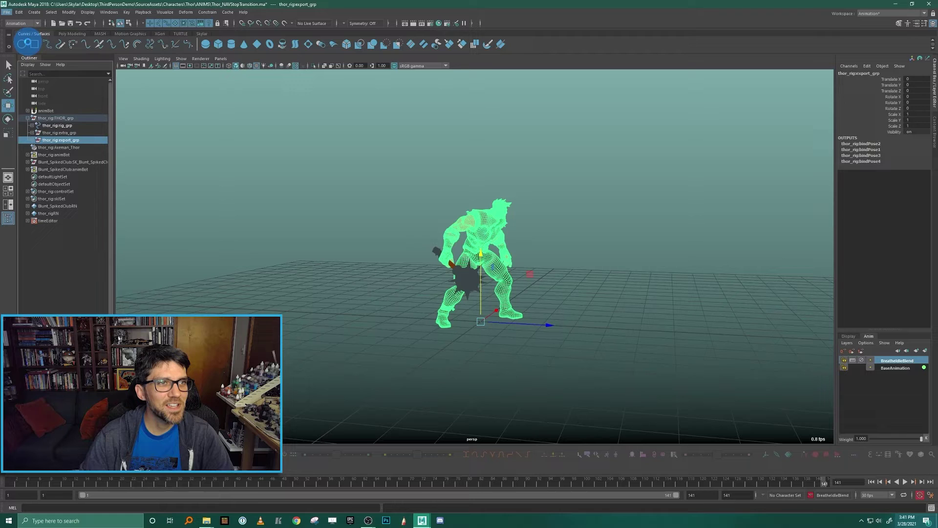
left_click(9, 13)
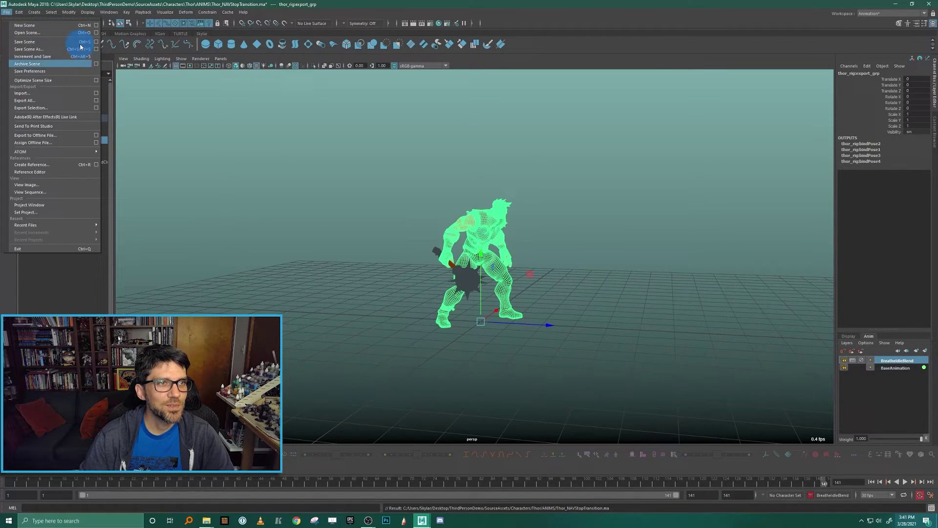
left_click(95, 109)
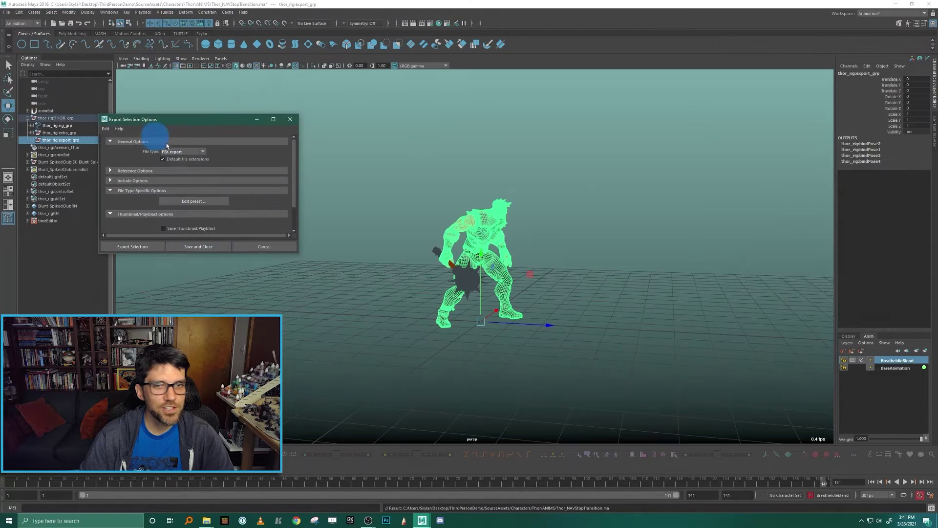
left_click(133, 247)
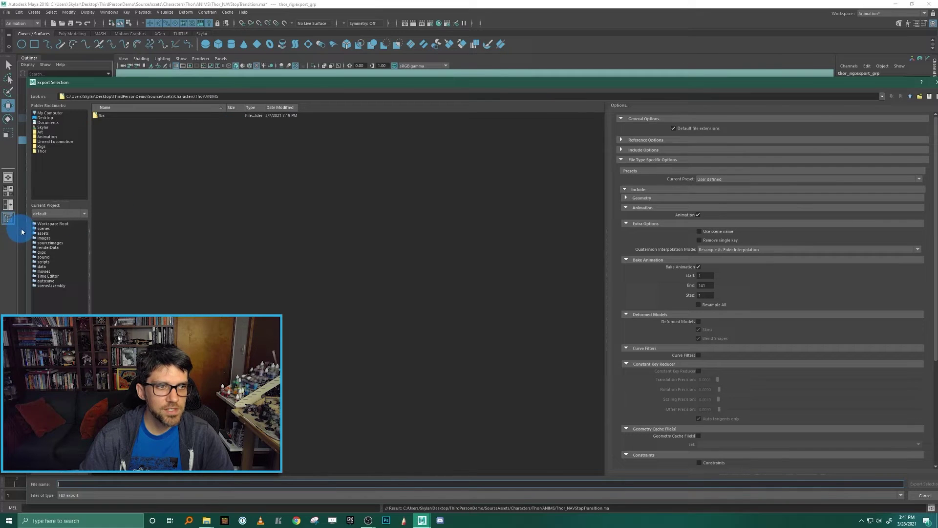
left_click_drag(25, 229, 184, 224)
left_click_drag(534, 83, 472, 40)
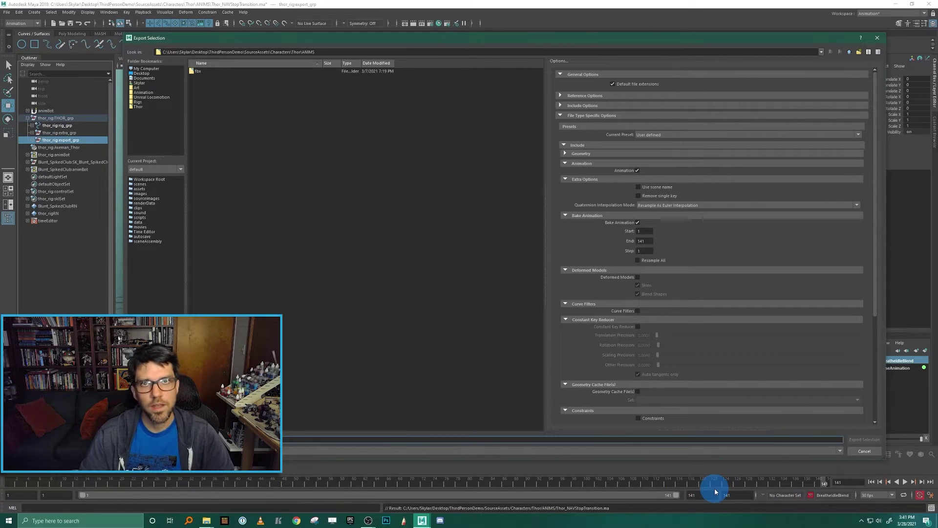
left_click(676, 496)
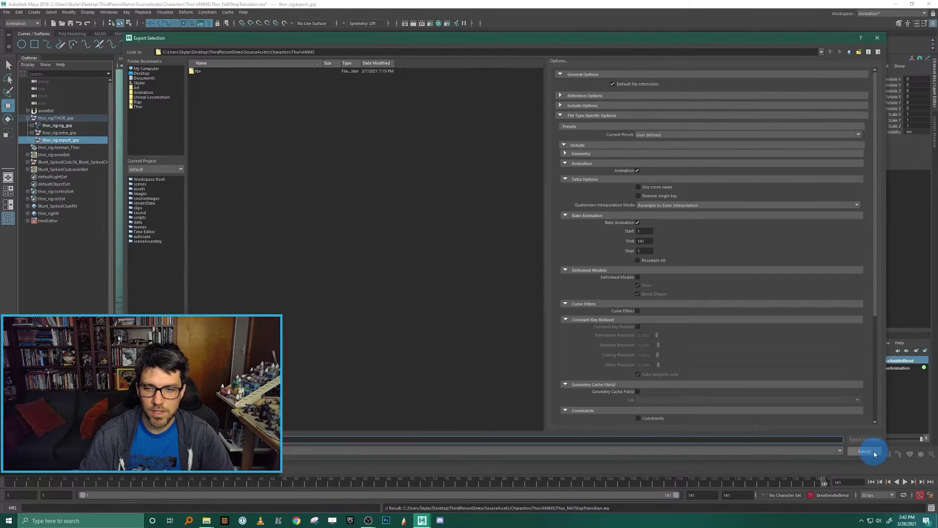
left_click(864, 451)
Shorten the playback range to end at frame 118, and restore its end to frame 141
left_click_drag(674, 495, 586, 496)
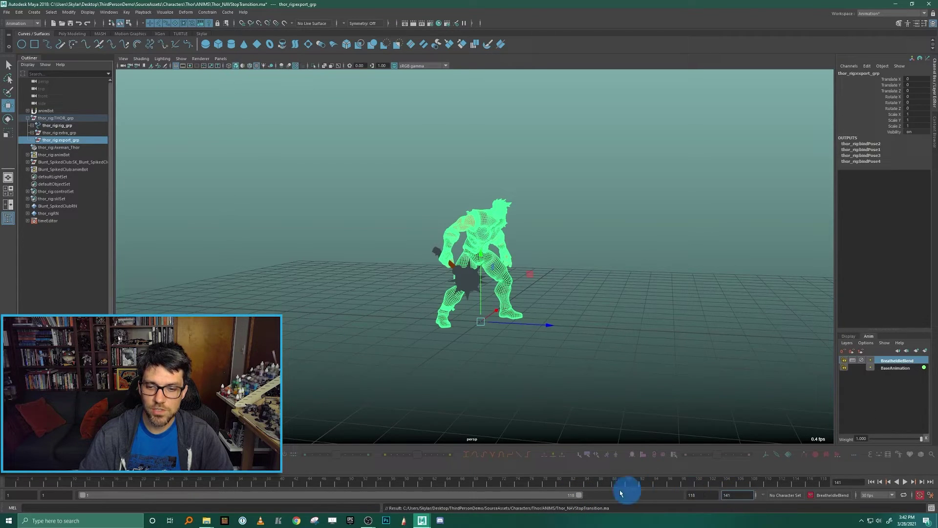
left_click_drag(582, 498, 684, 495)
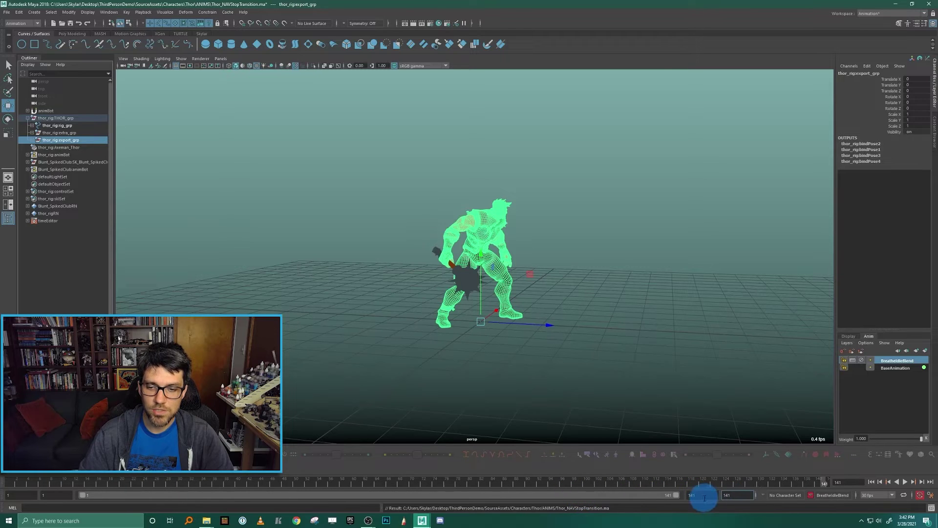
left_click(735, 495)
left_click(9, 494)
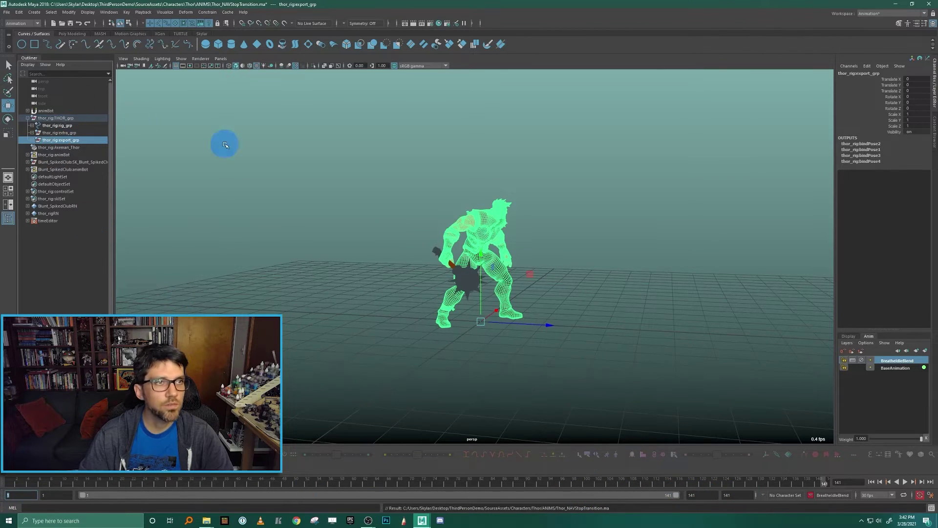
Export the selected export group as FBX with baked animation into the ANIMS/fbx folder, adapting the file name from Thor_NAVIdleF.fbx
left_click(7, 12)
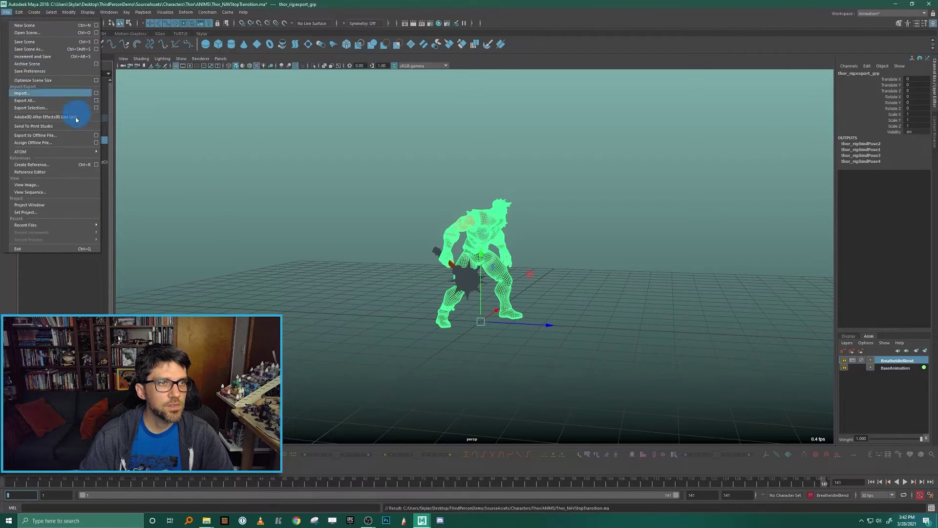
left_click(97, 108)
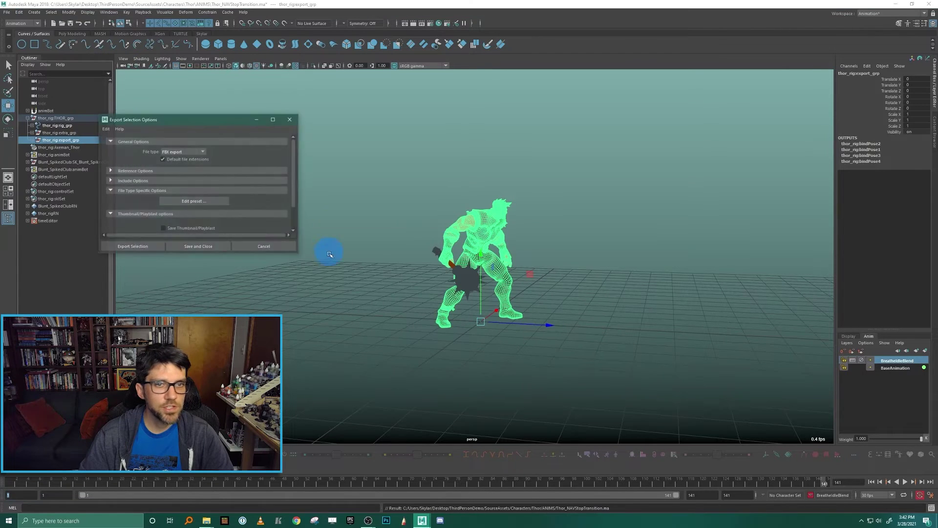
left_click(133, 247)
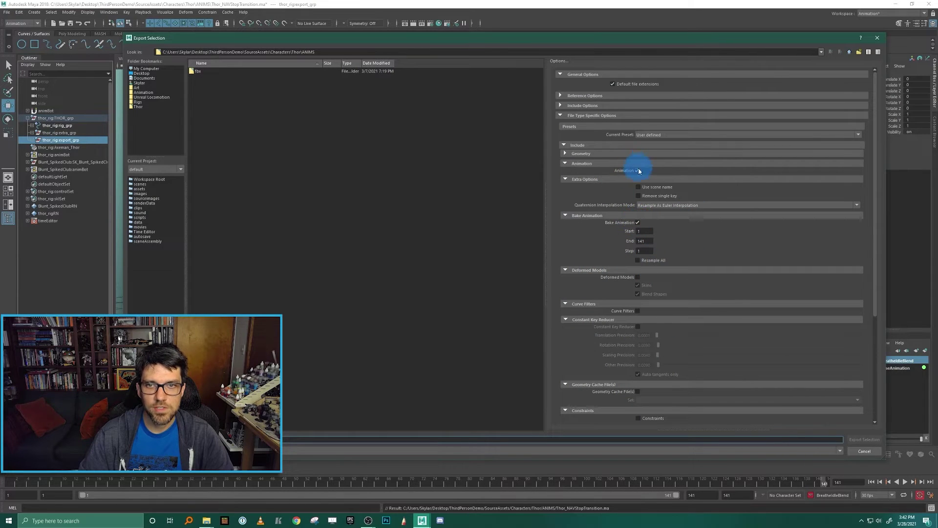
double_click(204, 71)
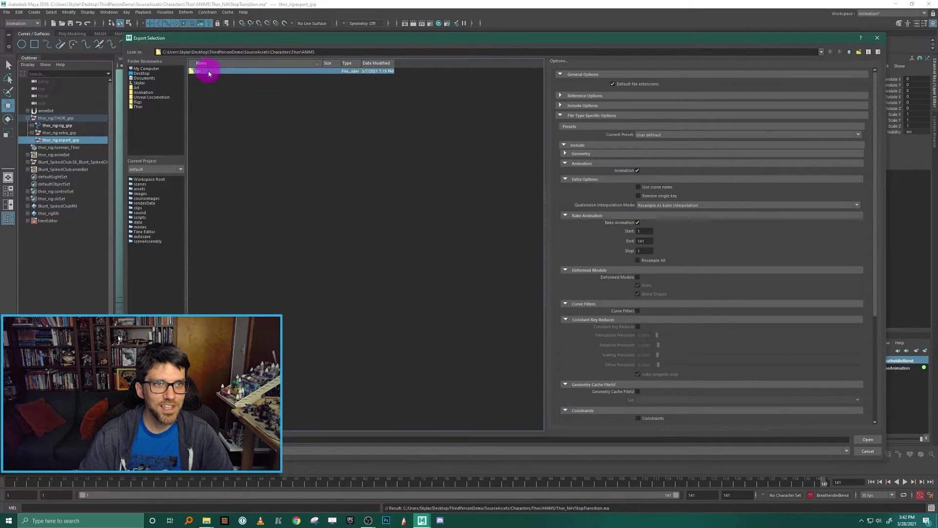
left_click(224, 77)
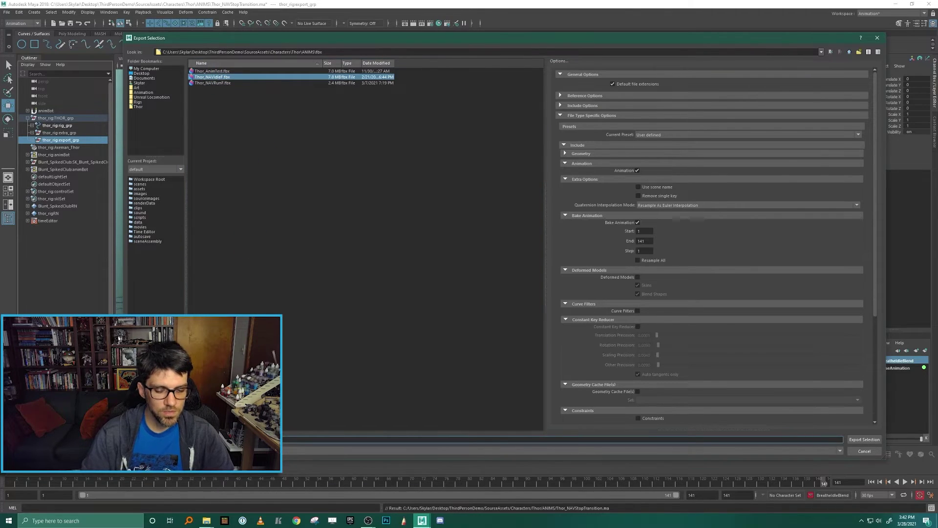
key("BackSpace")
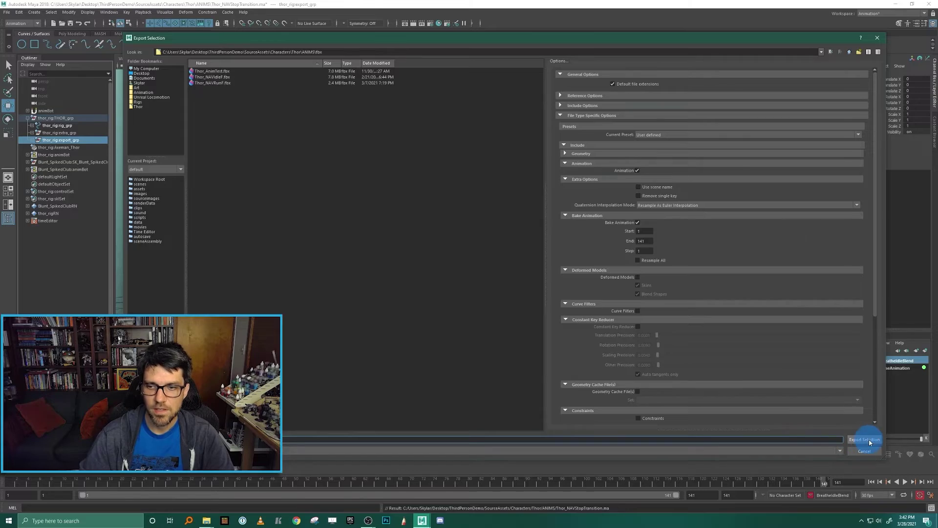
left_click(866, 439)
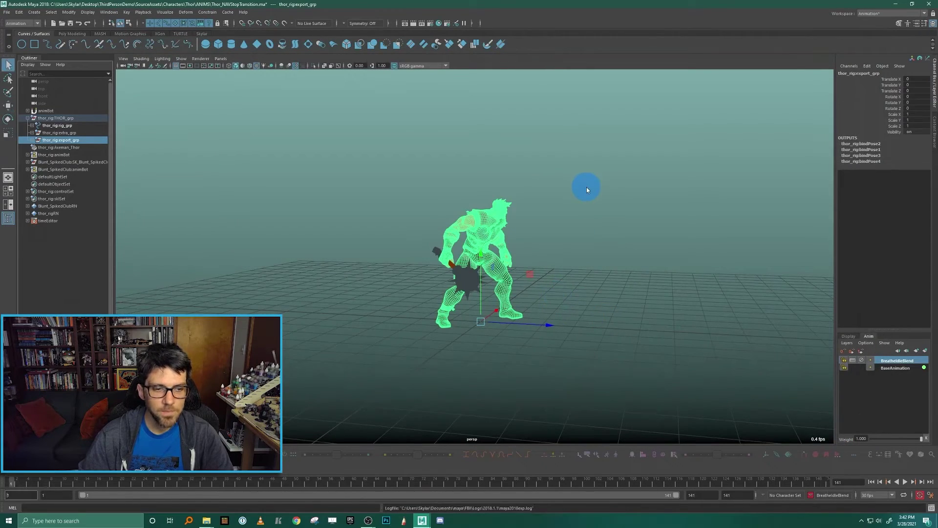
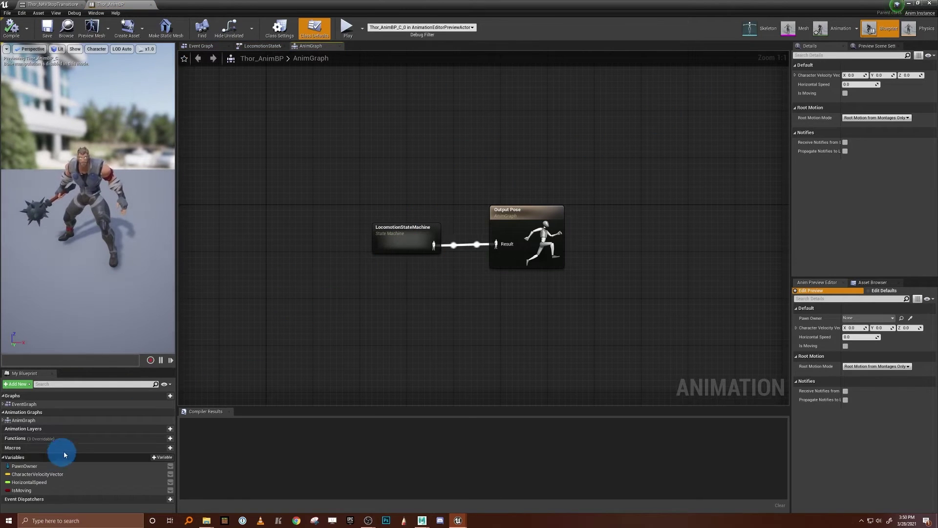
Switch to Thor_AnimBP in Unreal Editor and examine the whole Event Graph
left_click(78, 405)
double_click(79, 406)
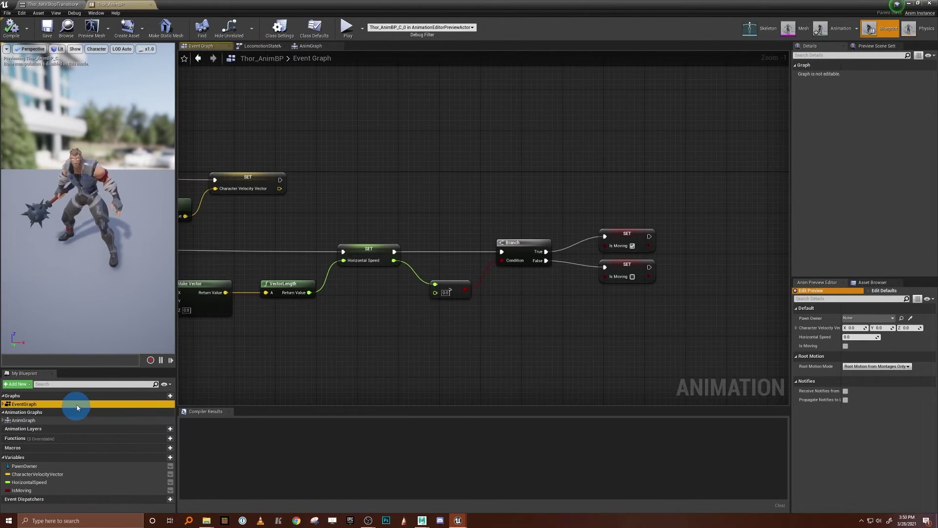
scroll(557, 306, "down", 4)
right_click_drag(562, 299, 615, 296)
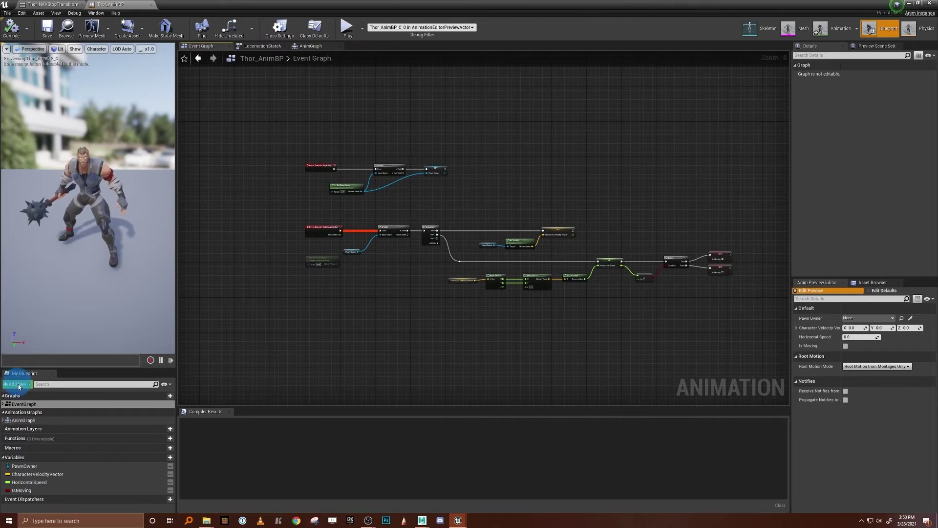
Open the LocomotionStateMachine from the AnimGraph and move the Run state farther away from Idle
left_click(27, 421)
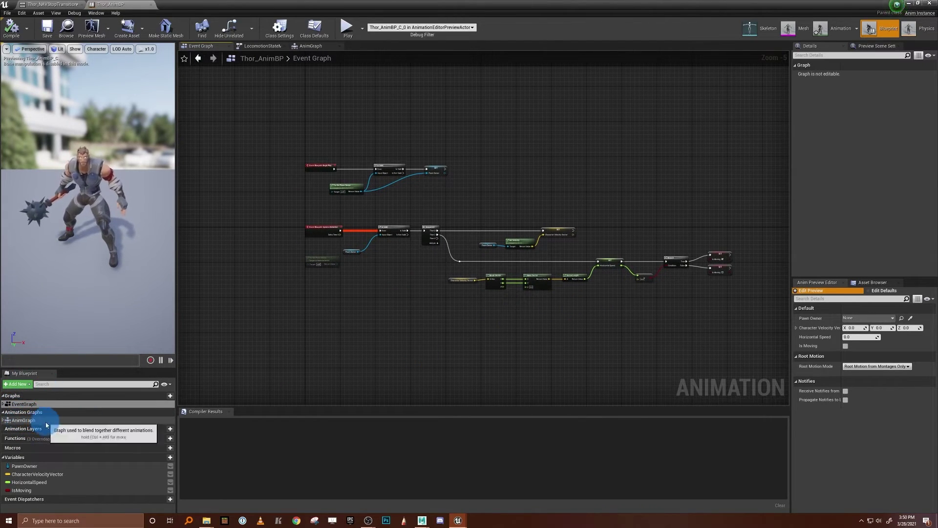
double_click(46, 422)
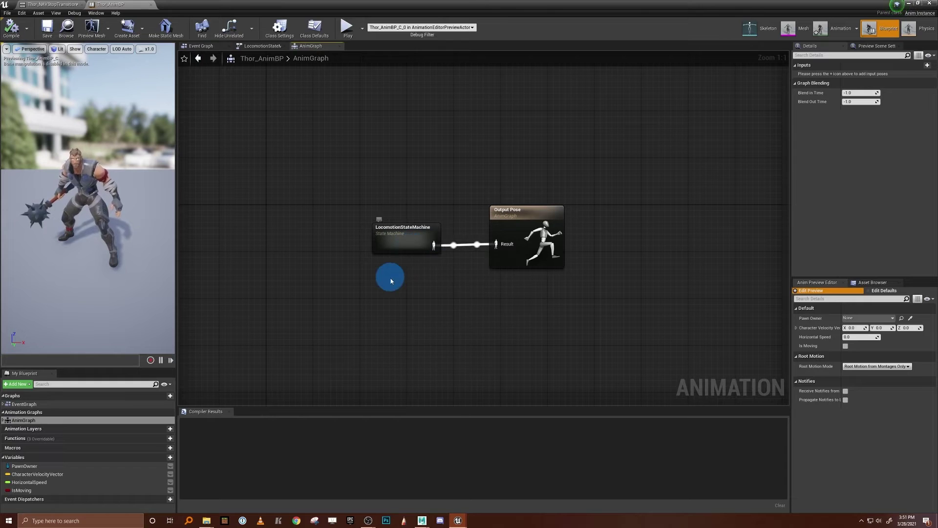
double_click(422, 241)
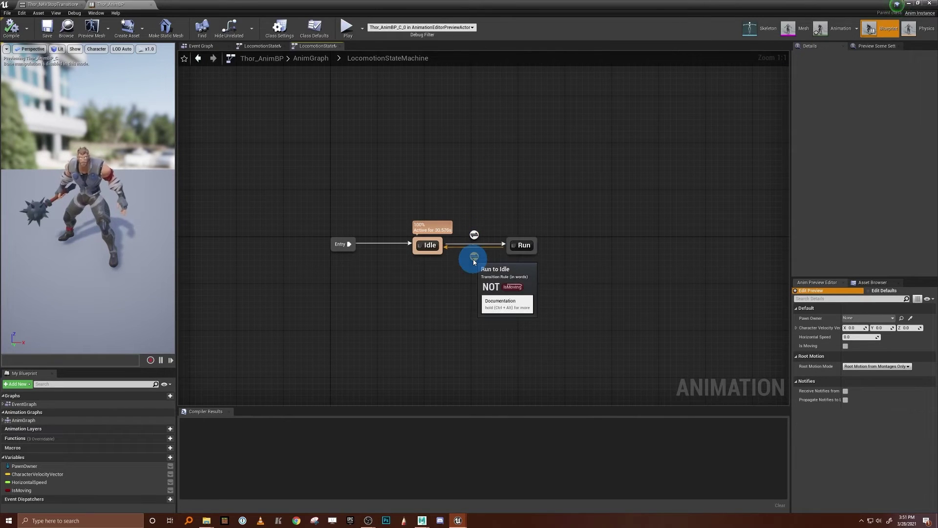
left_click_drag(525, 245, 604, 247)
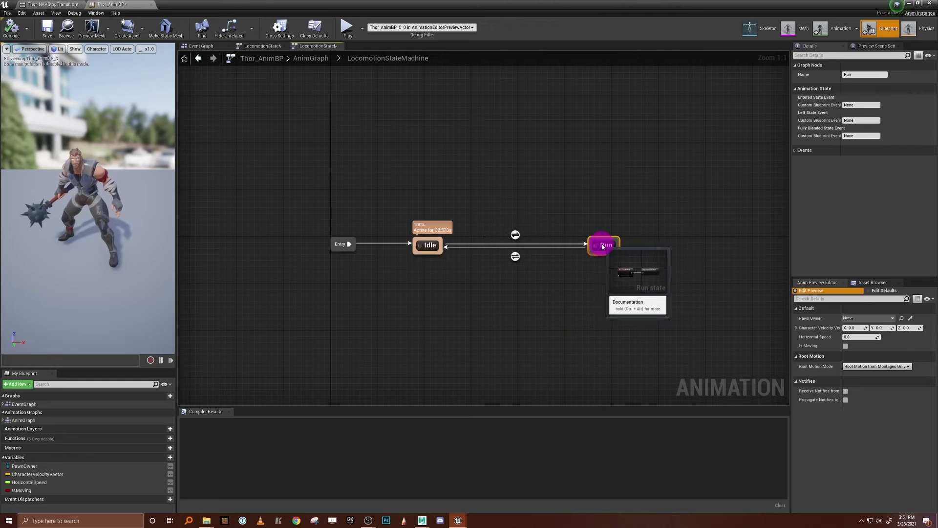
left_click(527, 299)
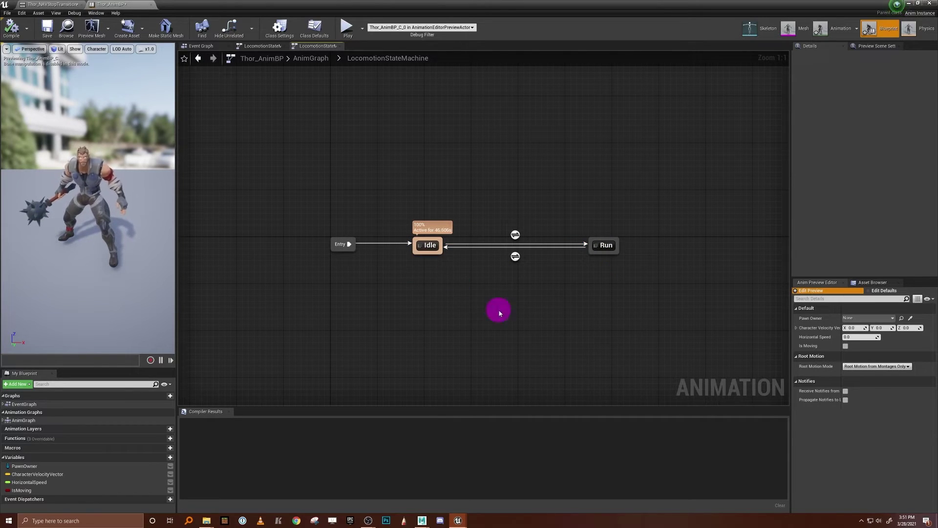
Add a new state named Stop below the transitions between Idle and Run in the LocomotionStateMachine
right_click(512, 292)
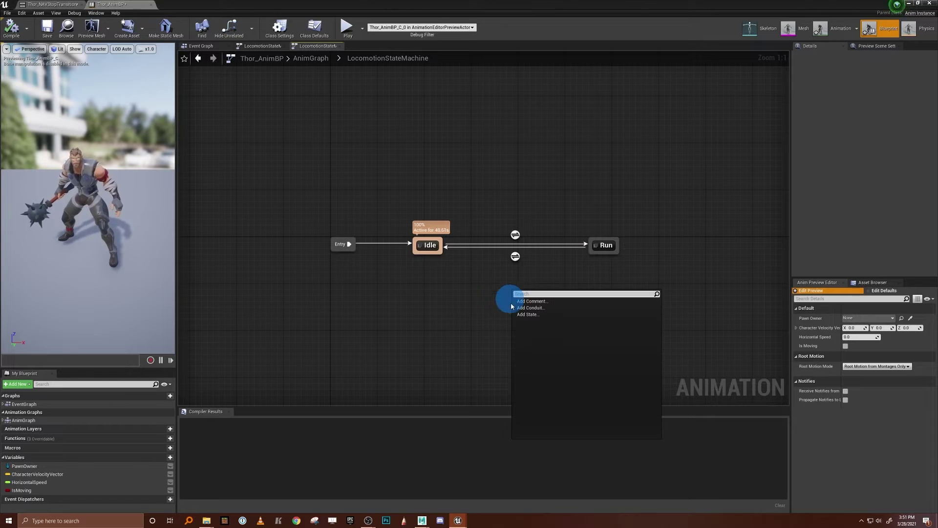
left_click(533, 316)
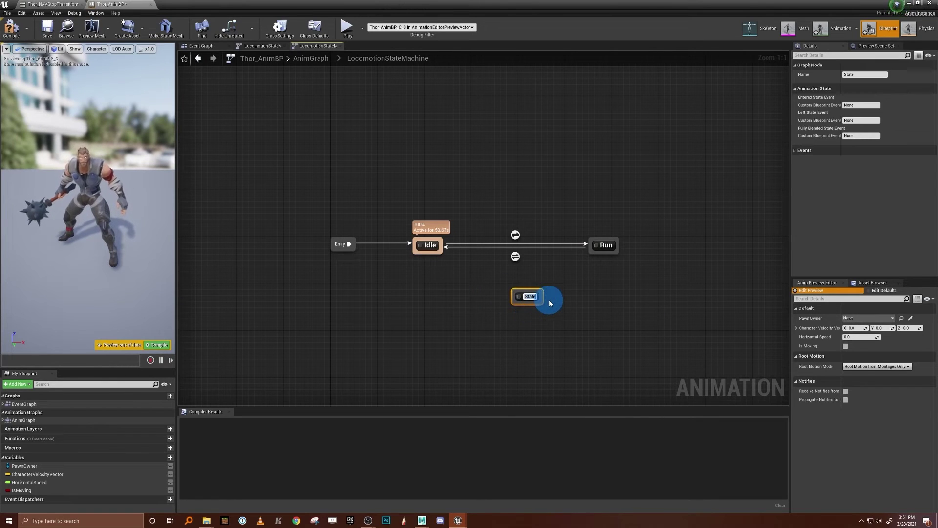
type("Stop")
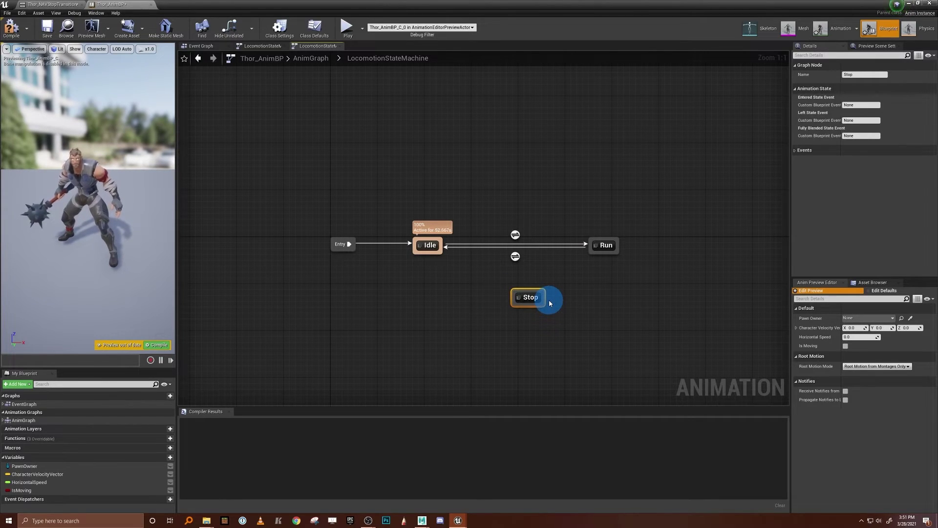
left_click(577, 300)
left_click_drag(531, 297, 526, 286)
Inside the Stop state, add a Play Thor_NAVStopTransition node feeding the Output Animation Pose result and place it beside the output
double_click(525, 290)
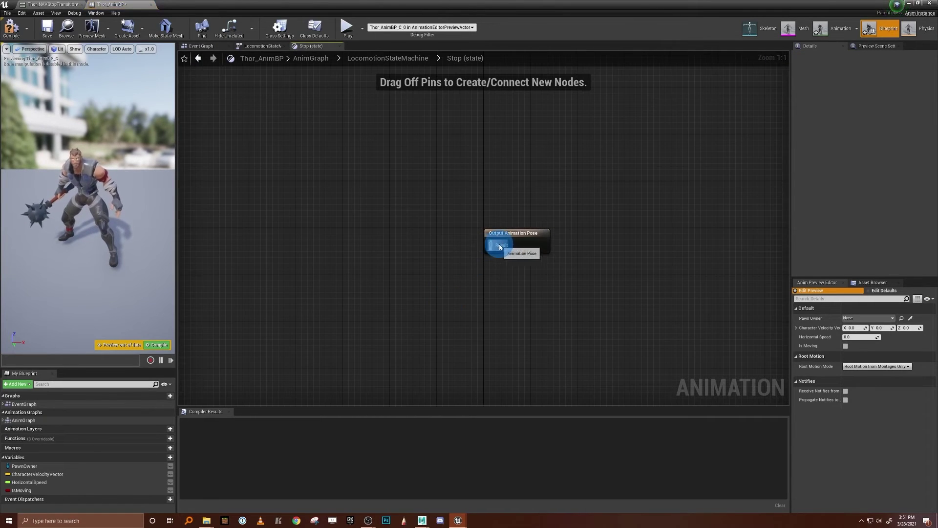
left_click_drag(497, 246, 419, 248)
type("t")
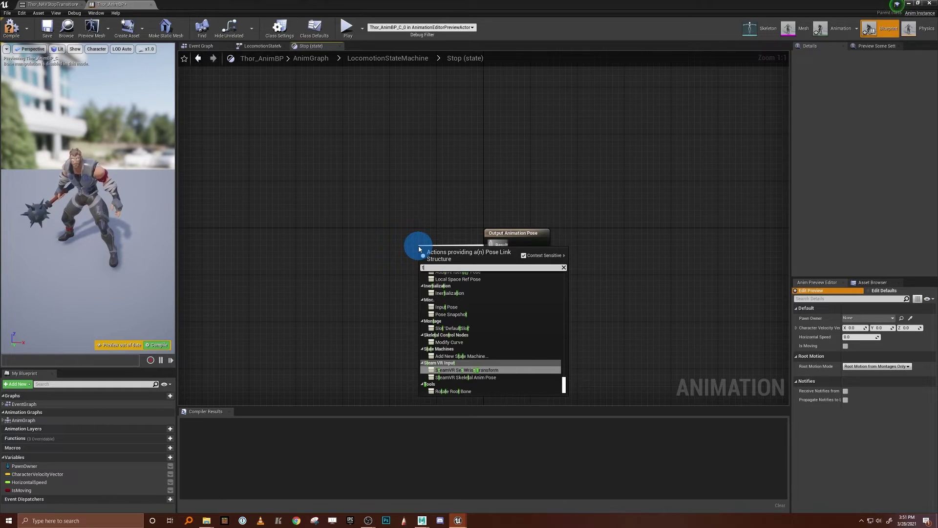
type("op")
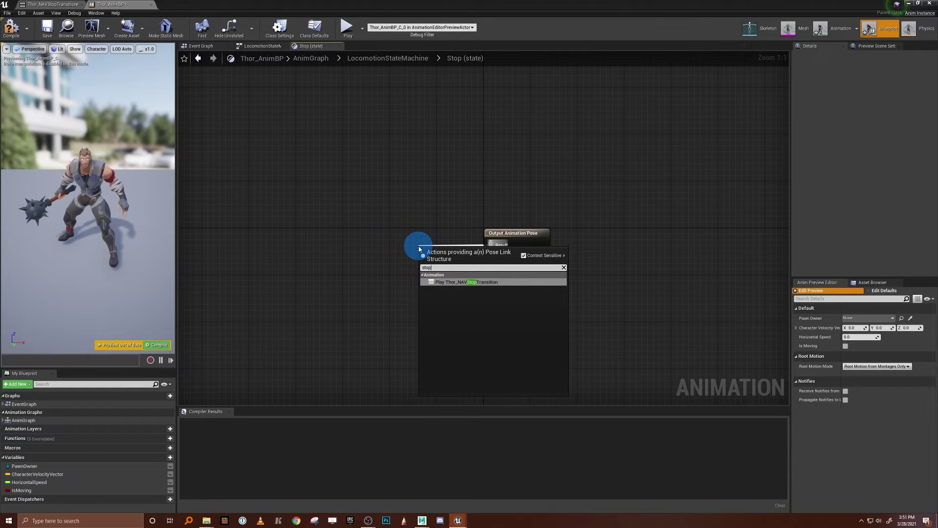
left_click(474, 282)
left_click_drag(454, 259, 420, 241)
left_click(505, 204)
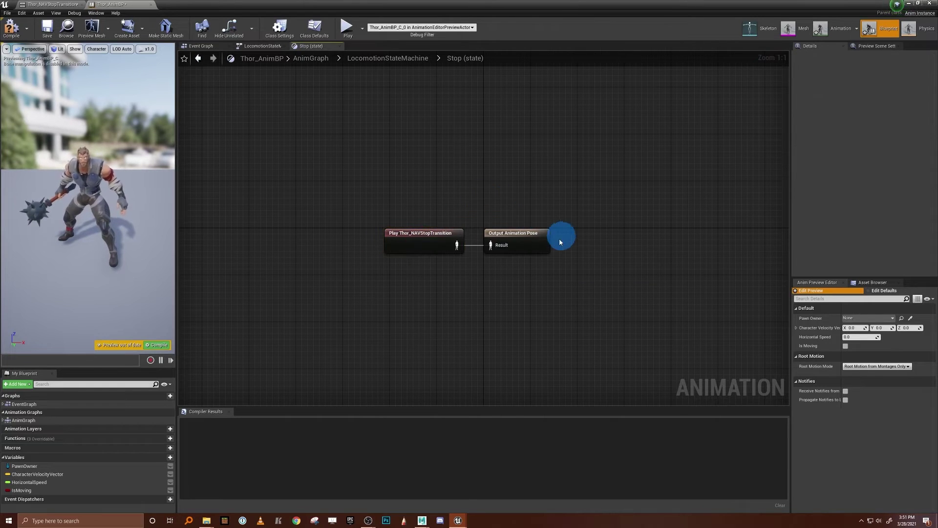
Disable Loop Animation on the Play Thor_NAVStopTransition node
left_click(420, 242)
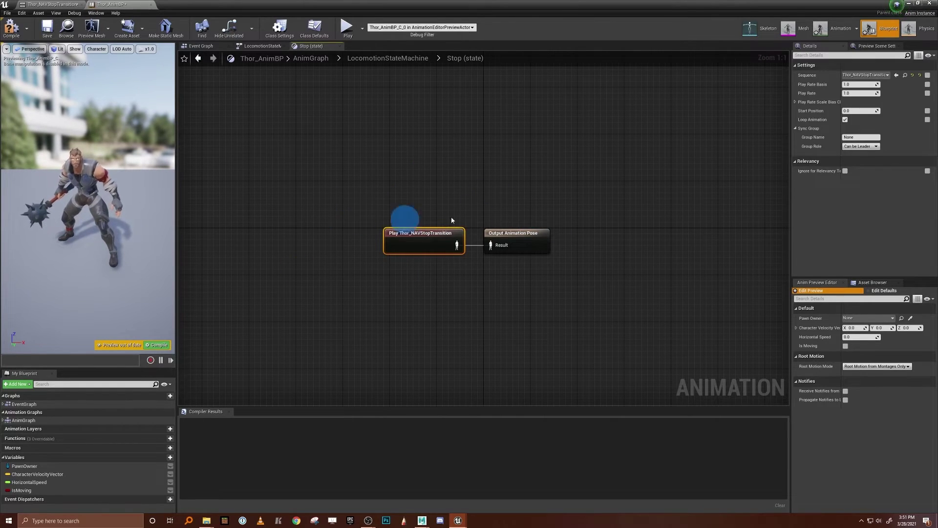
left_click(844, 121)
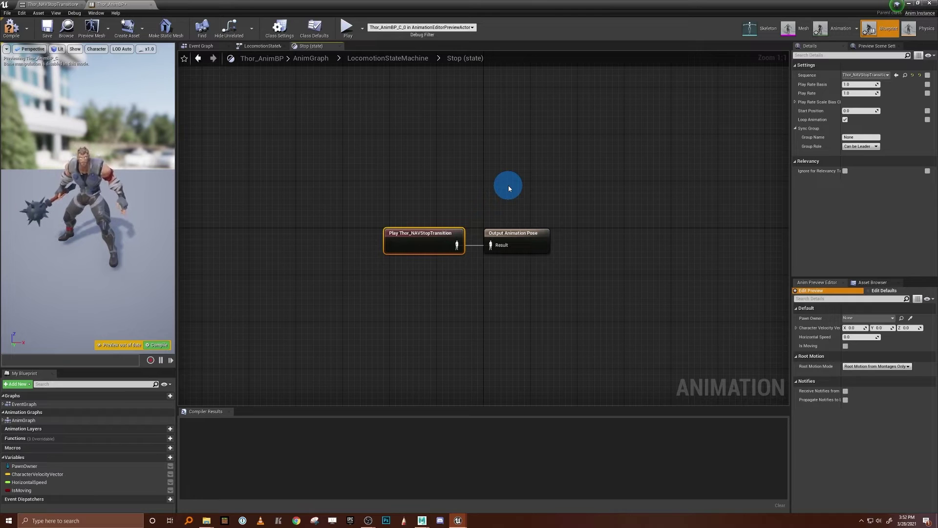
left_click(845, 120)
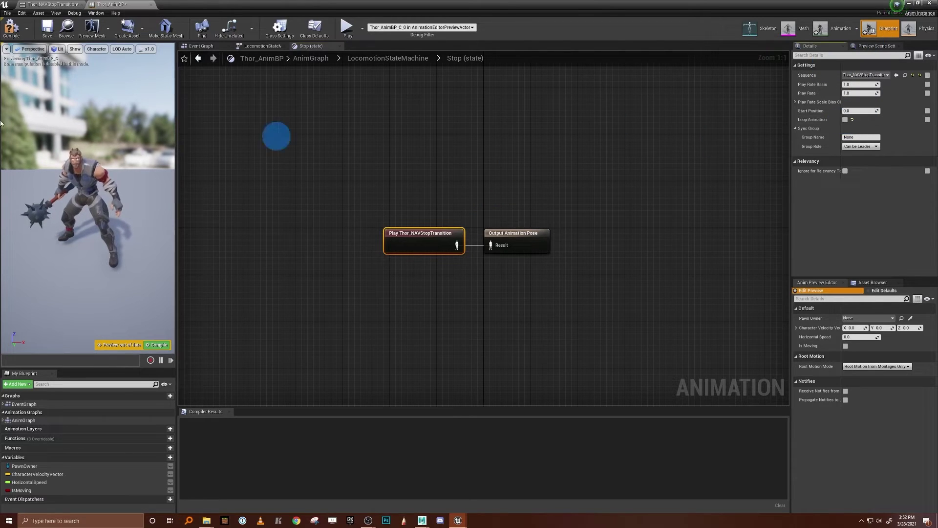
left_click(525, 188)
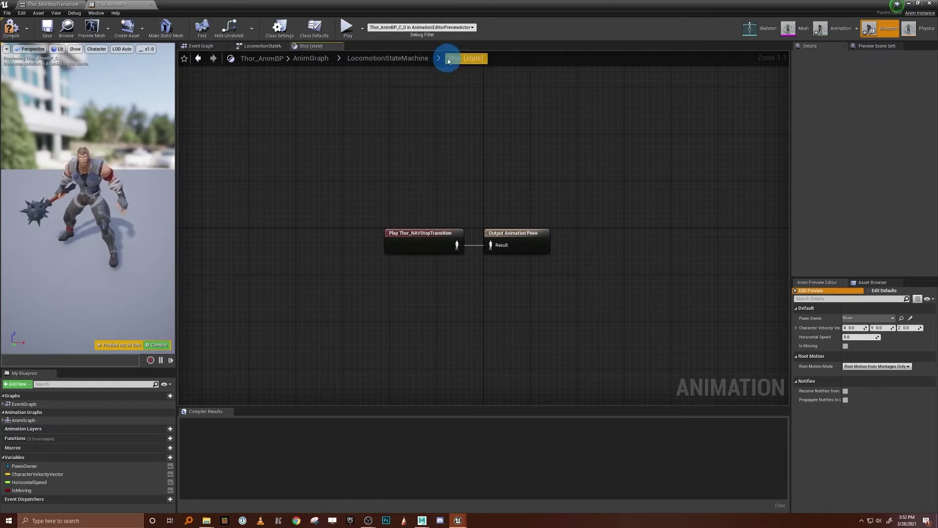
Return to the LocomotionStateMachine, move the Stop state slightly, and create a transition from Run to Stop
left_click(416, 58)
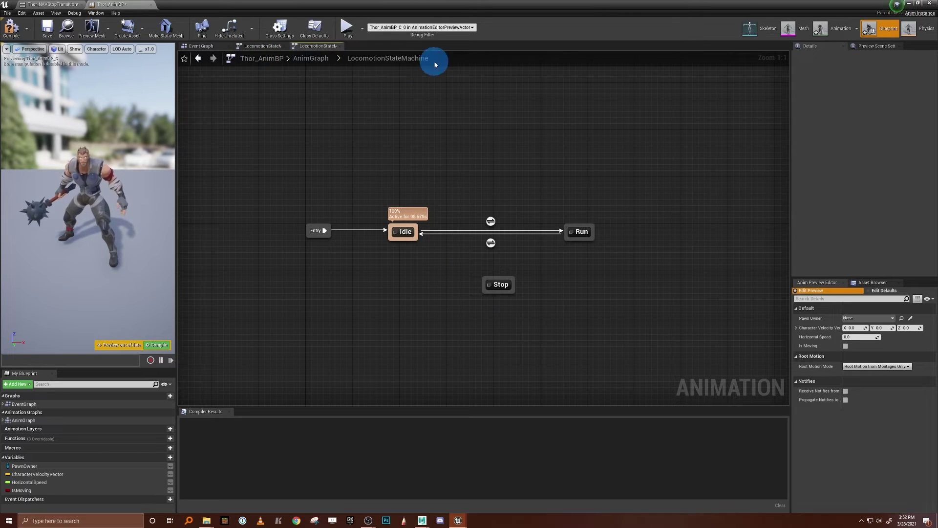
left_click_drag(512, 286, 506, 280)
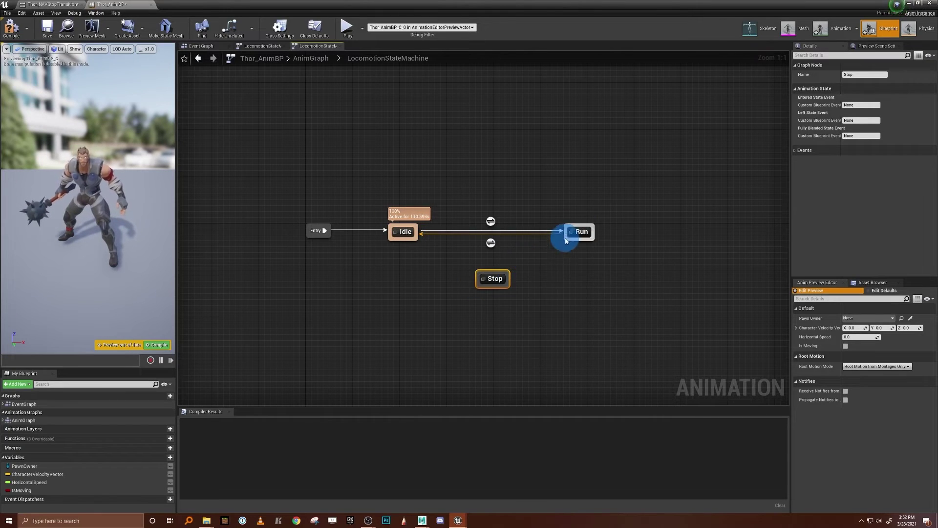
left_click(604, 335)
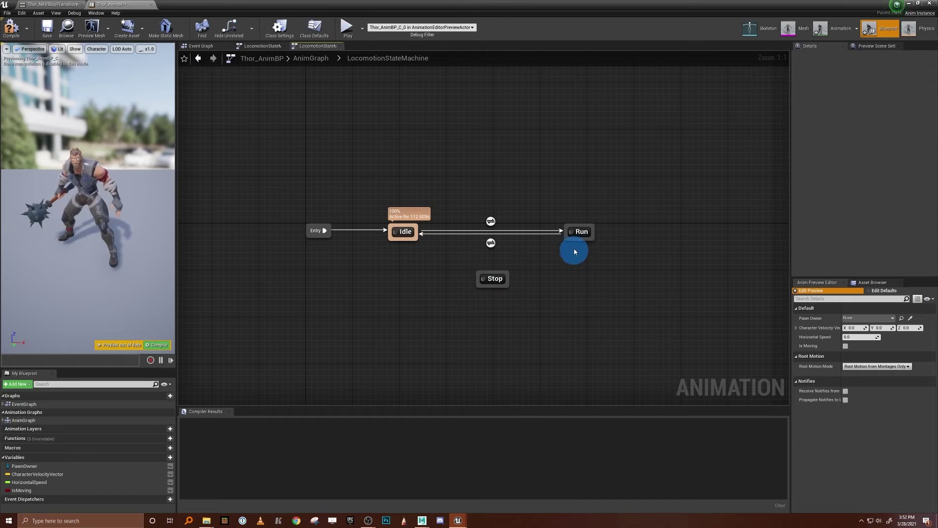
left_click_drag(566, 239, 506, 277)
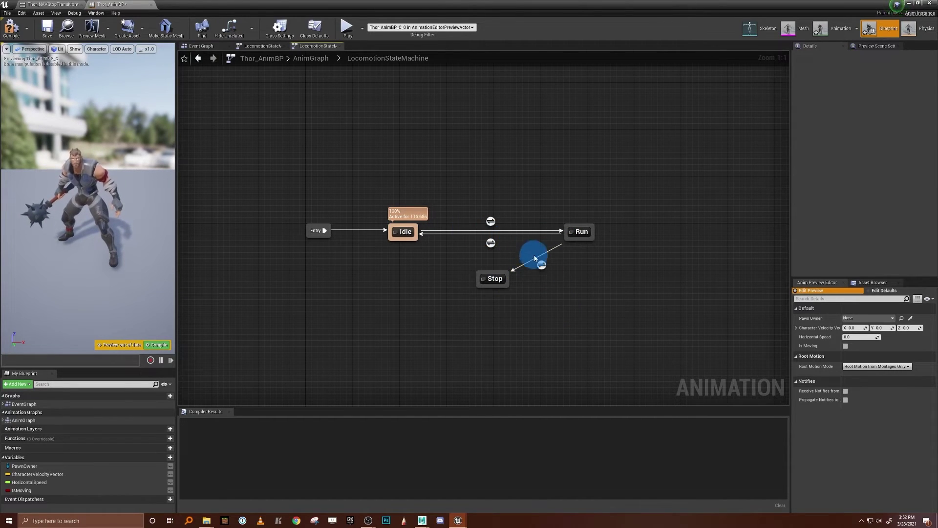
Copy the Is Moving and NOT nodes from the Run to Idle transition rule and return to the LocomotionStateMachine
double_click(491, 243)
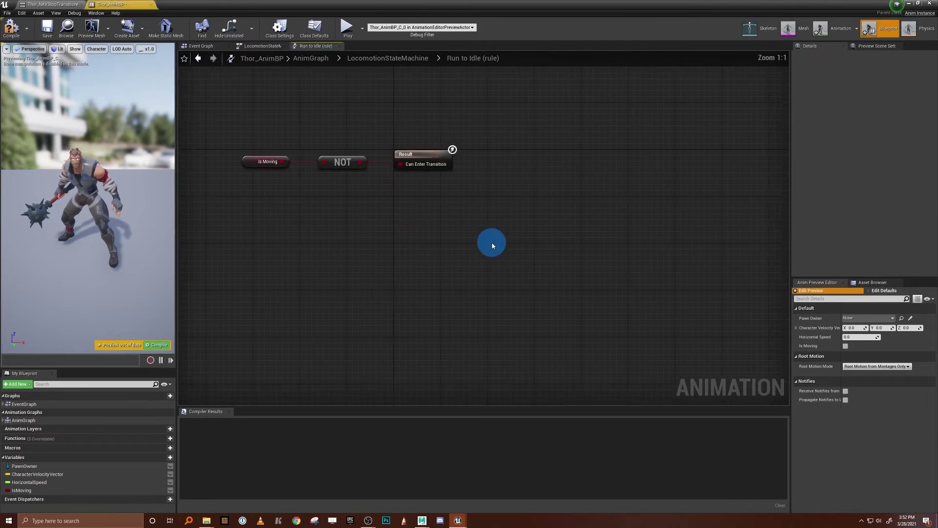
left_click_drag(383, 191, 545, 278)
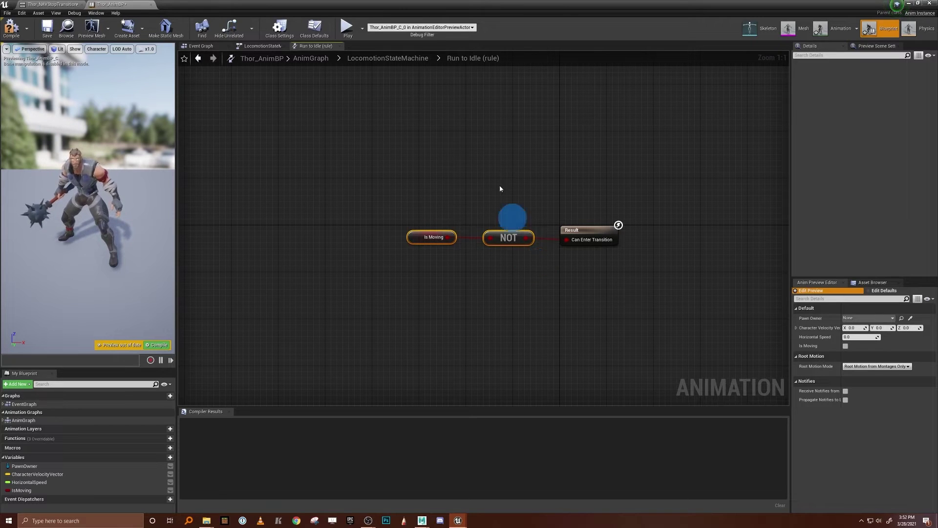
left_click(395, 60)
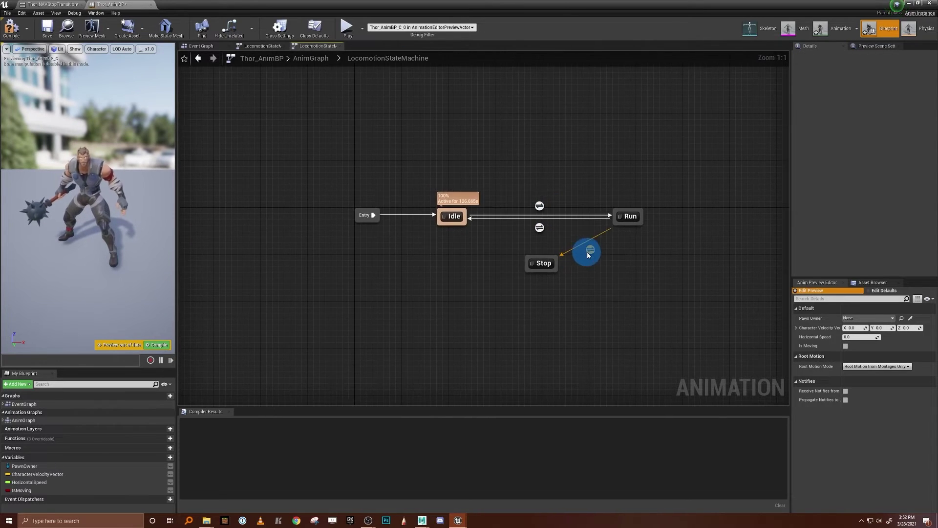
Paste the Is Moving and NOT nodes into the Run to Stop rule and connect NOT to Can Enter Transition
double_click(585, 250)
right_click_drag(421, 203, 514, 207)
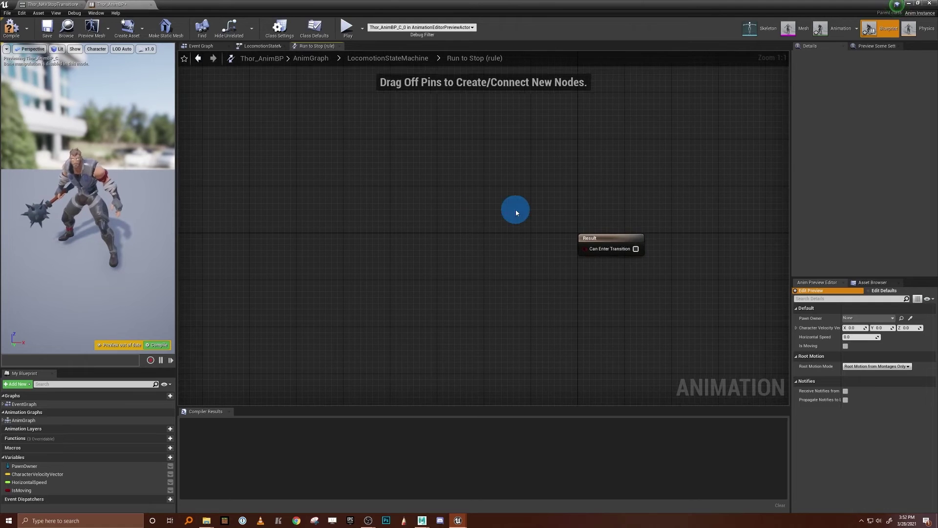
key("ctrl+v")
left_click_drag(594, 224, 514, 250)
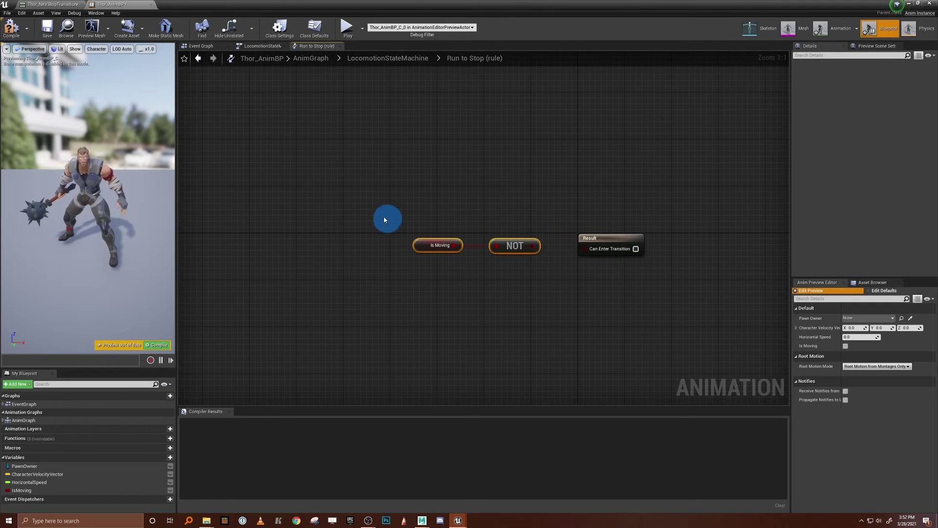
left_click_drag(532, 246, 586, 247)
double_click(584, 226)
Move the Stop state a little lower in the state machine and create a transition from Stop to Idle
right_click_drag(620, 274, 537, 279)
left_click_drag(458, 269, 460, 289)
left_click(480, 244)
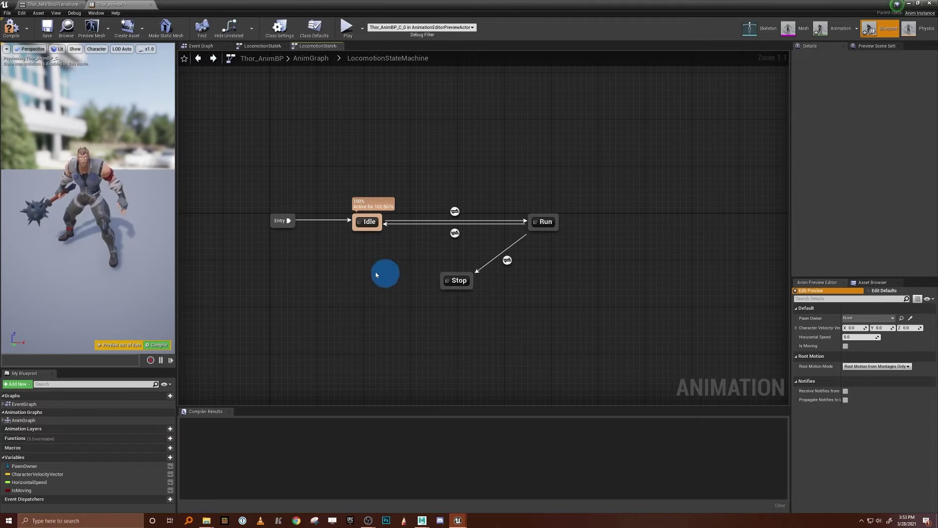
left_click_drag(449, 278, 378, 225)
left_click(404, 260)
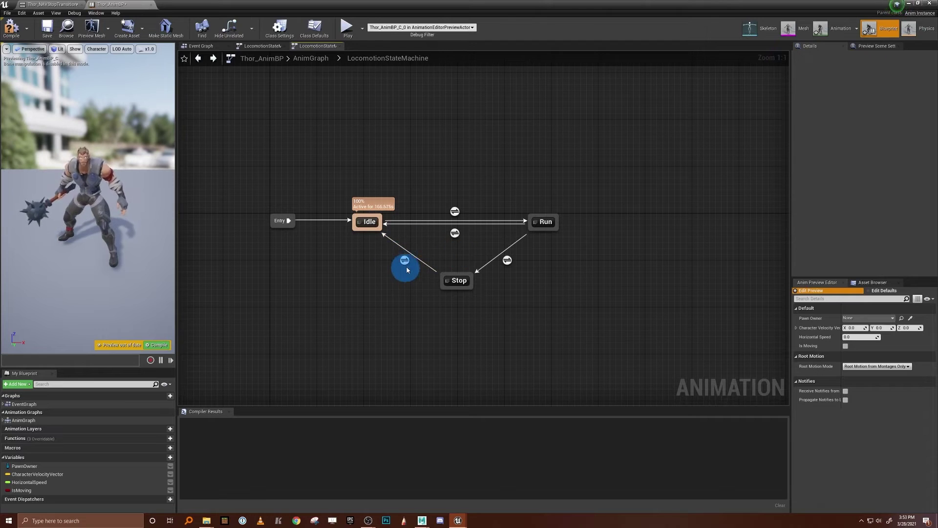
In the Stop to Idle rule, add a Time Remaining (Thor_NAVStopTransition) node and align it with the Result node
double_click(405, 267)
right_click_drag(402, 262, 540, 285)
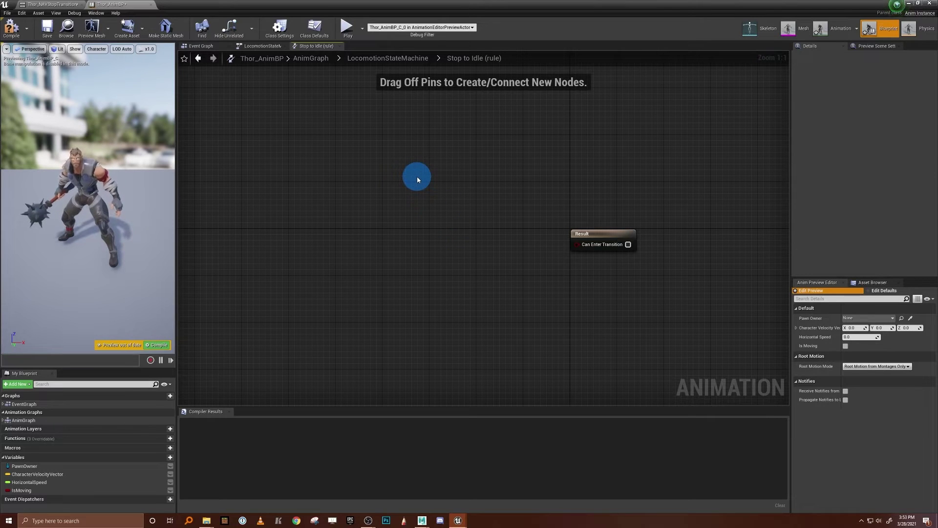
right_click(387, 227)
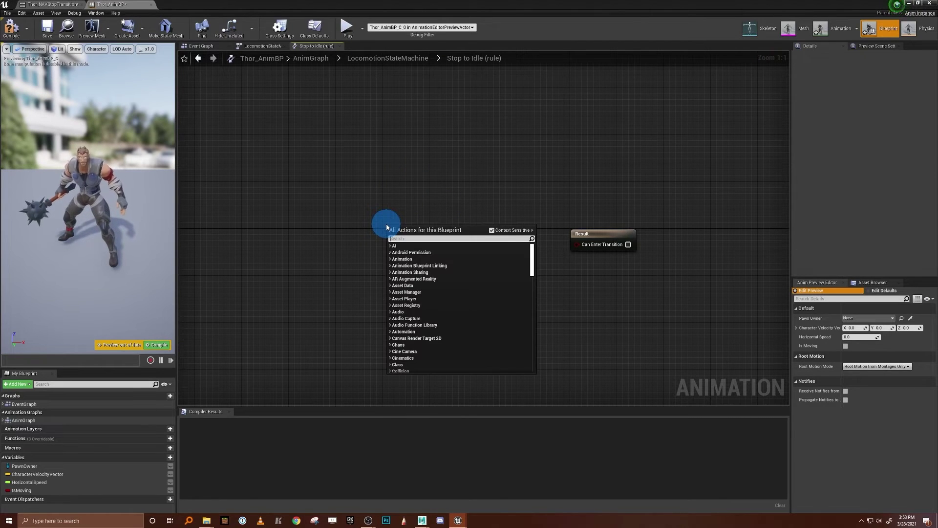
type("time remaining")
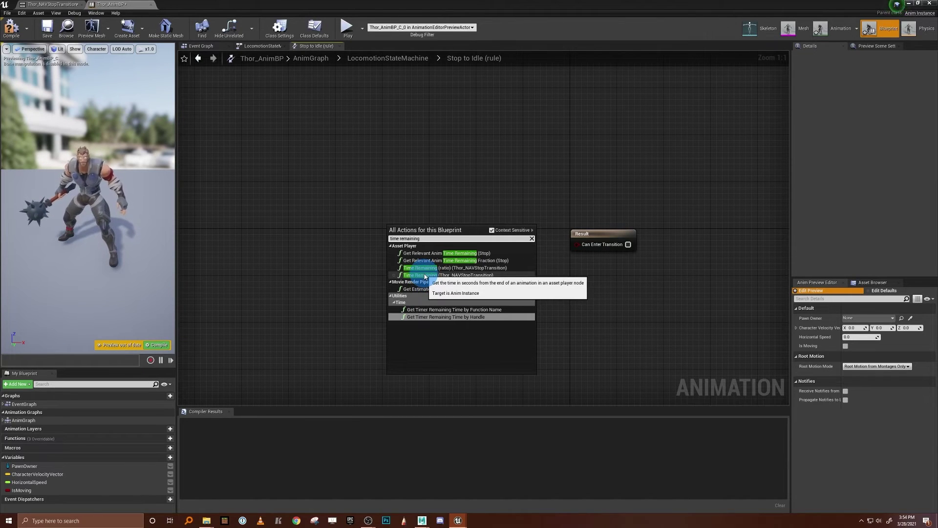
left_click(457, 277)
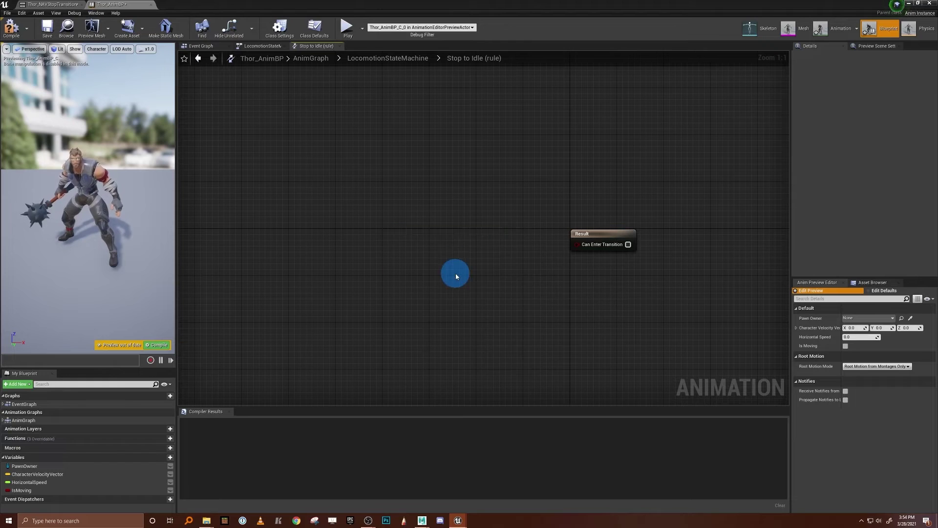
left_click_drag(448, 228, 405, 241)
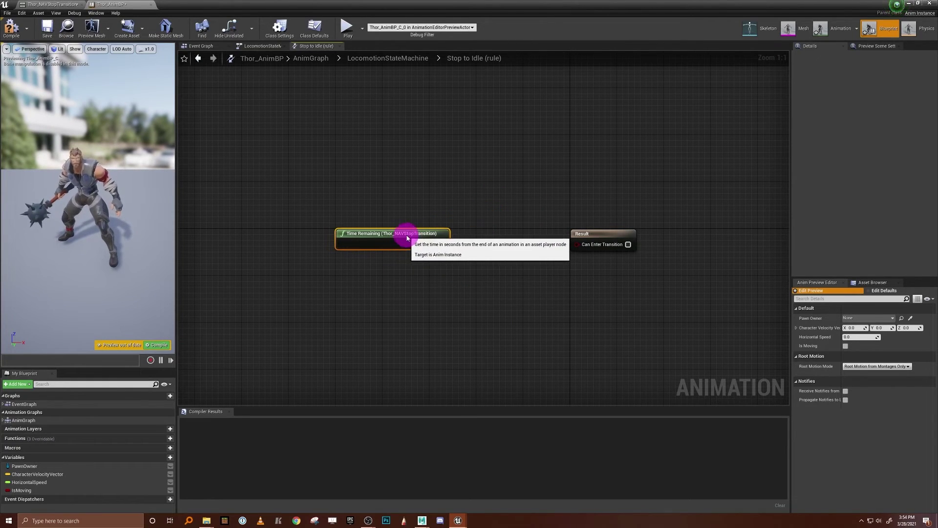
left_click(512, 288)
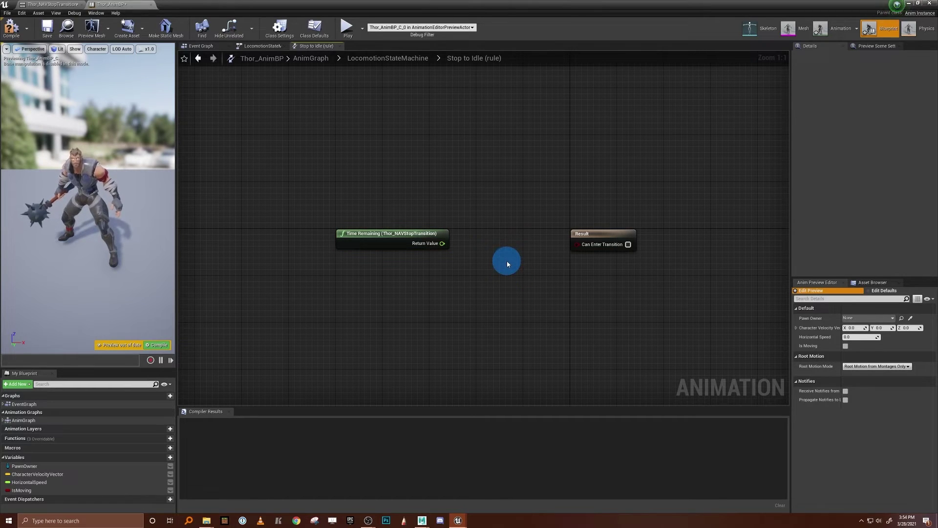
Open the Thor_NAVStopTransition animation and scrub its timeline to examine the stopping motion up to about frame 45
left_click(841, 28)
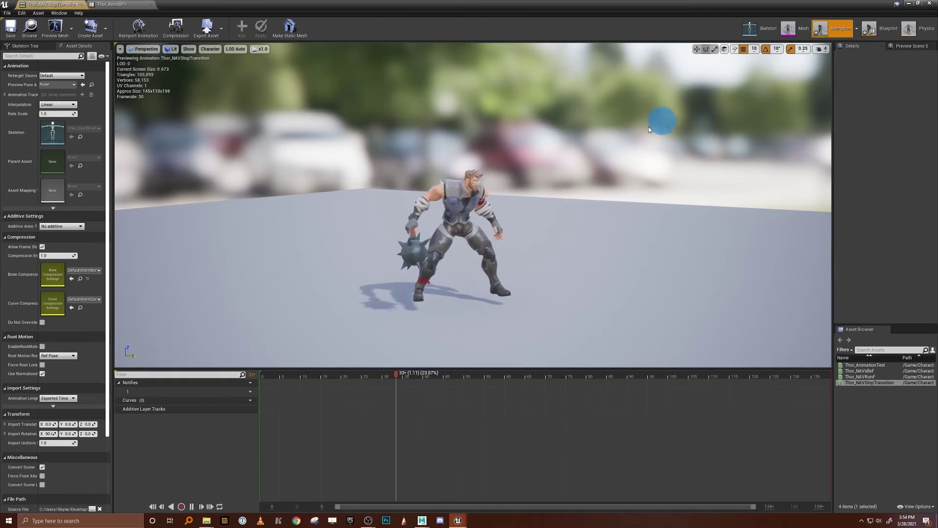
left_click(262, 376)
left_click_drag(262, 376, 438, 397)
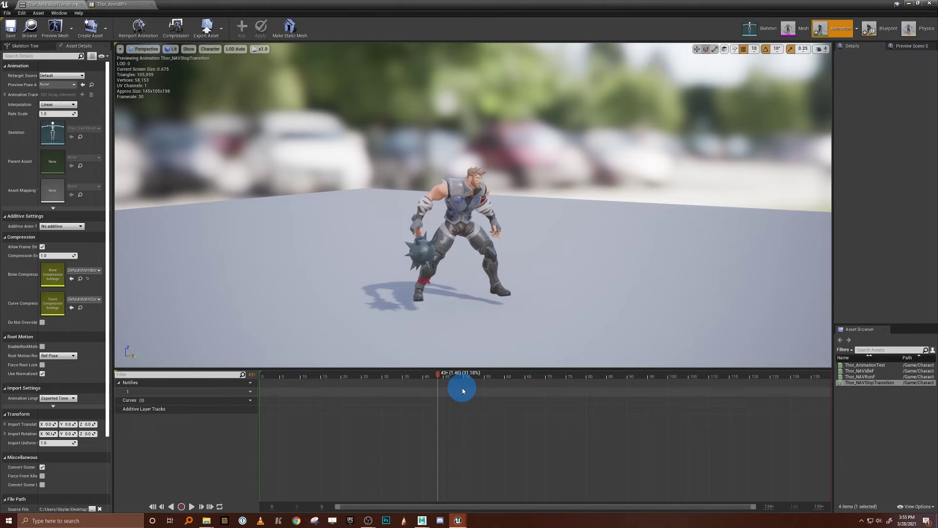
left_click_drag(412, 377, 423, 436)
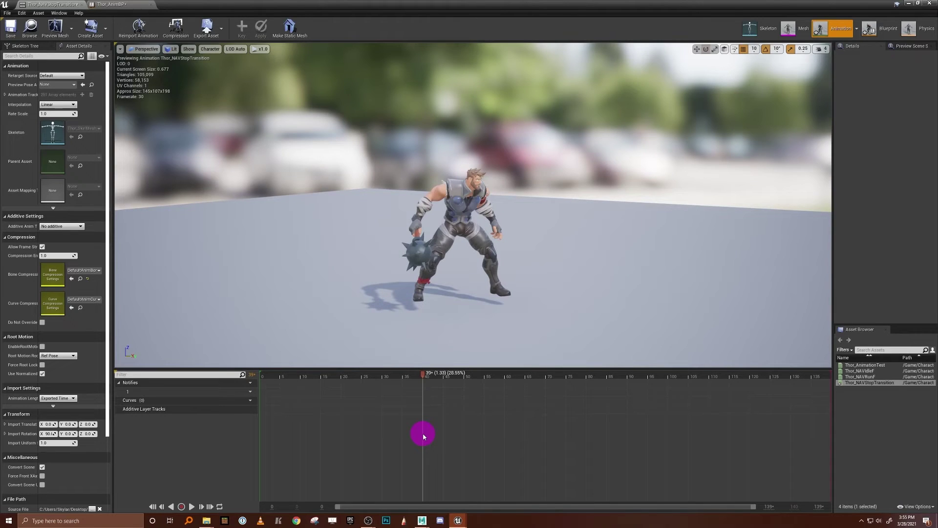
left_click_drag(424, 436, 447, 416)
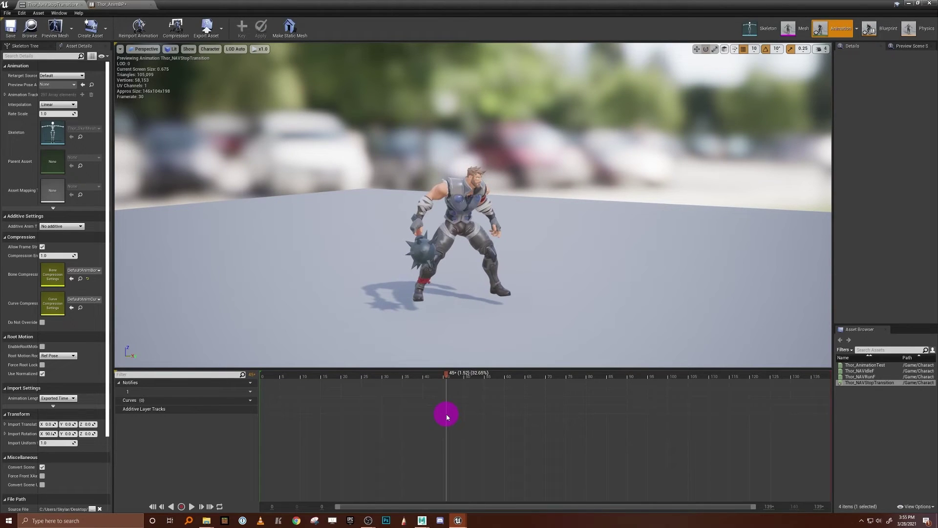
left_click_drag(447, 417, 447, 416)
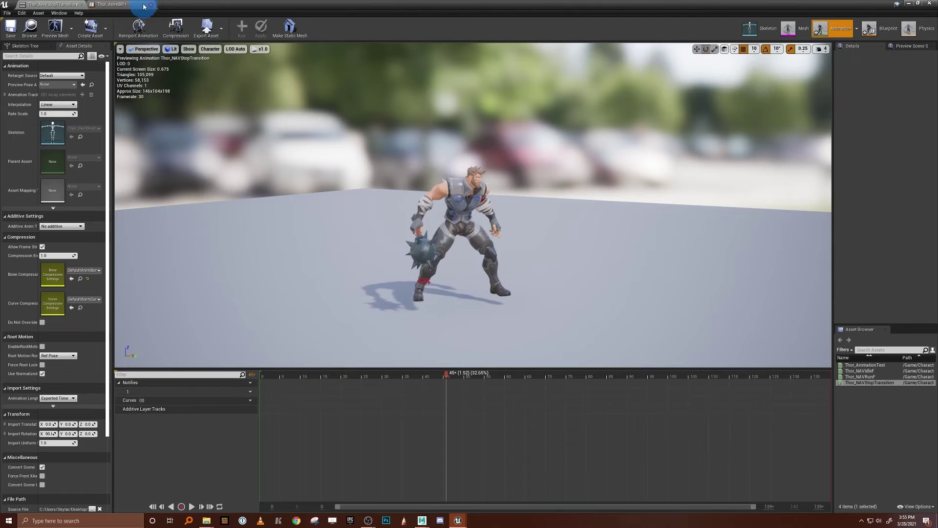
In the Stop to Idle rule, move Time Remaining away from Result and feed its Return Value into a new float <= float node
left_click(117, 6)
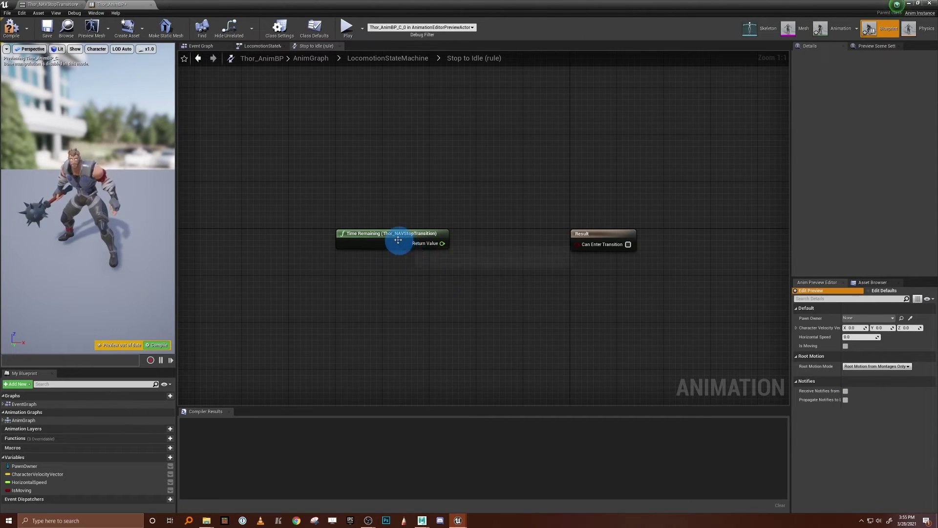
left_click_drag(398, 241, 380, 246)
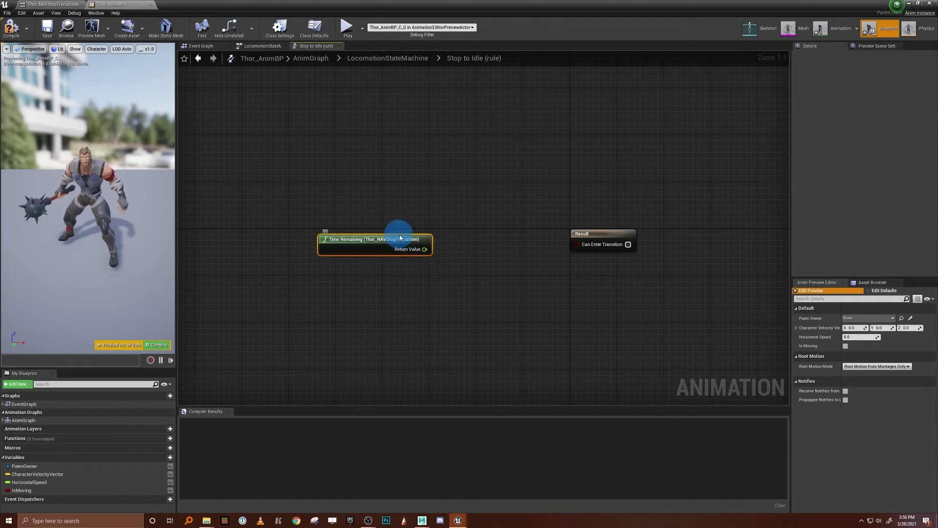
left_click_drag(360, 243, 337, 244)
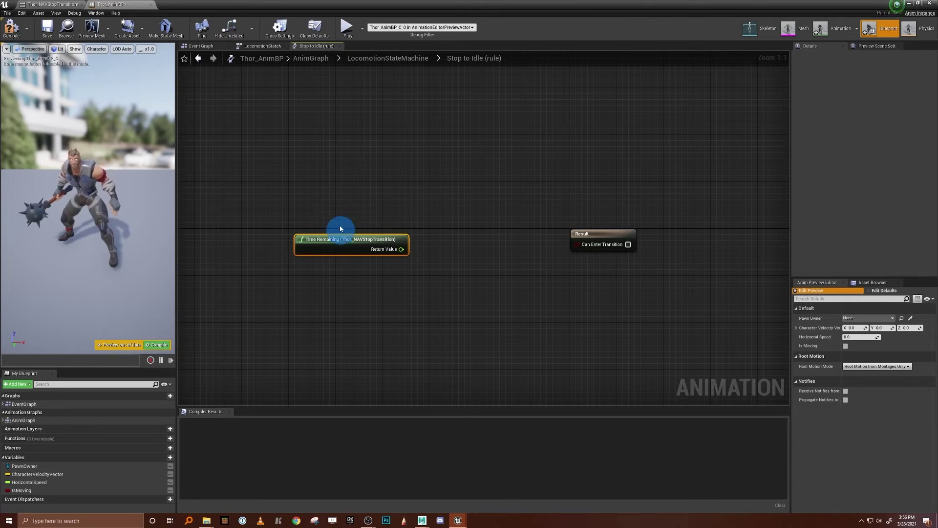
left_click_drag(401, 249, 480, 254)
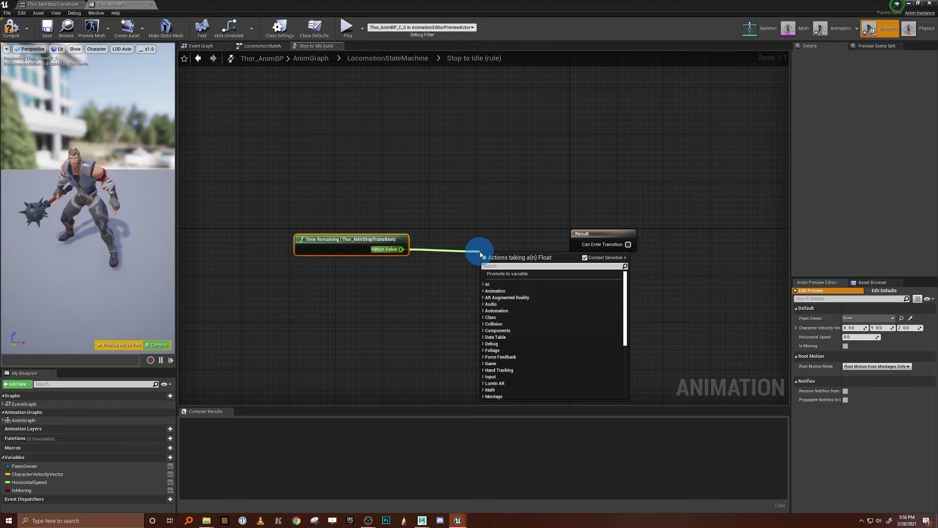
type("<")
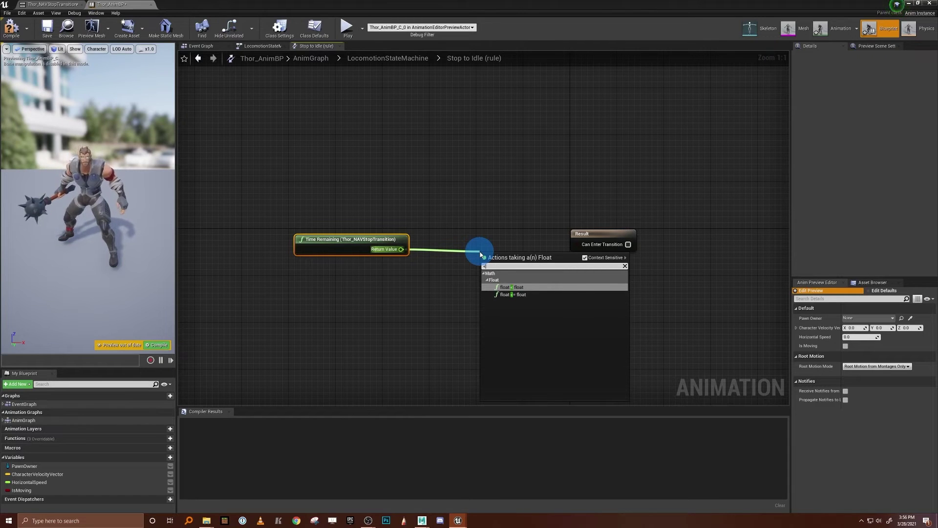
left_click(553, 295)
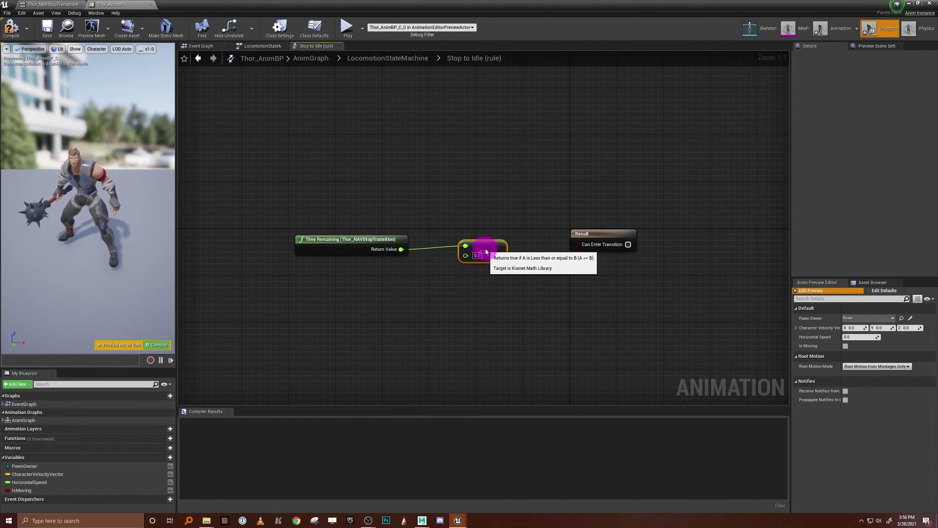
Place the <= node slightly lower and set its comparison value to 3.0
left_click_drag(494, 244, 494, 250)
left_click(477, 262)
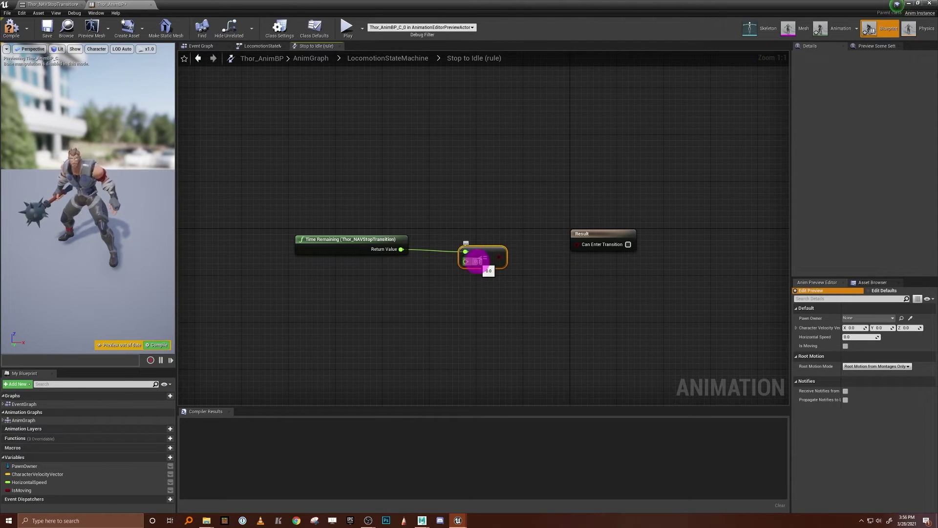
left_click(478, 260)
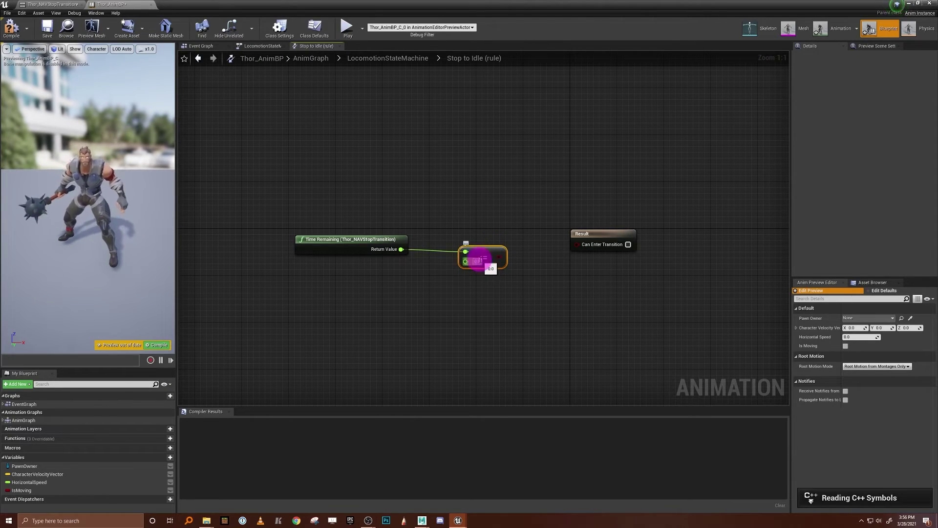
type("3")
left_click(493, 226)
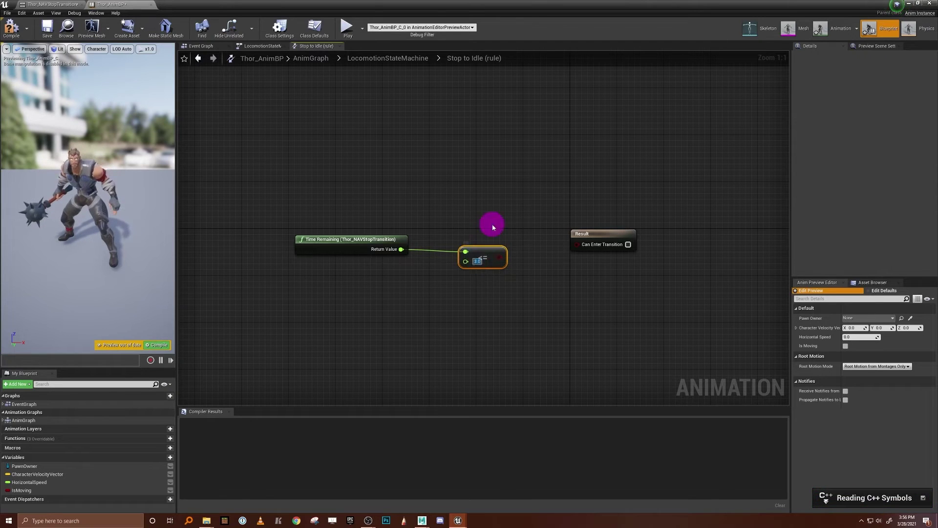
Connect the <= node's output to Can Enter Transition and line up the rule's nodes compactly beside Result
left_click_drag(486, 253, 580, 245)
left_click(502, 231)
left_click_drag(481, 250, 516, 233)
left_click_drag(391, 237, 442, 236)
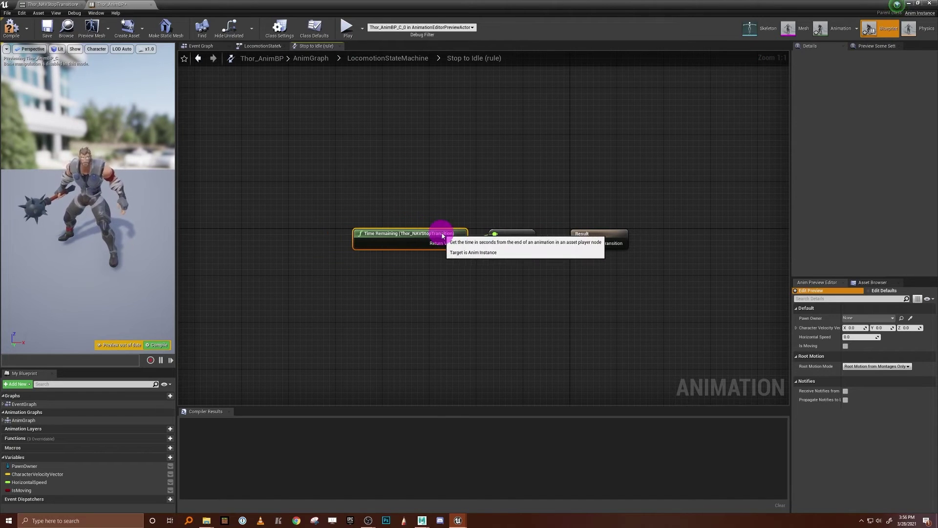
left_click_drag(505, 237, 519, 235)
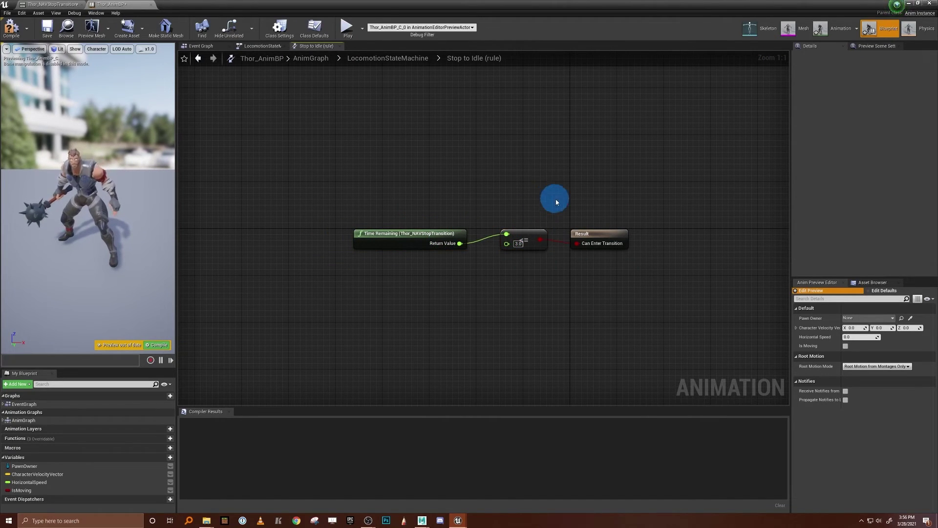
Return to LocomotionStateMachine and examine the Stop to Idle transition's rule and blend duration
left_click(388, 59)
mouse_move(488, 252)
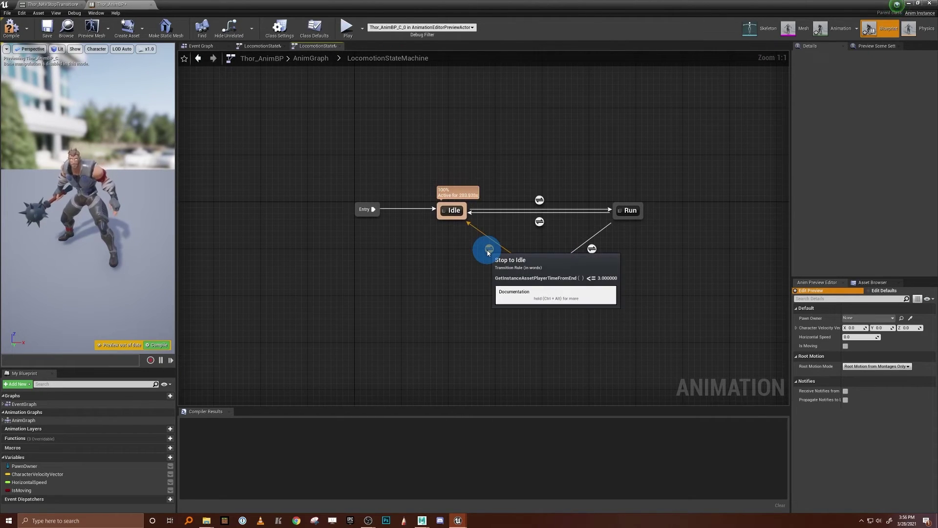
left_click(489, 249)
left_click(567, 291)
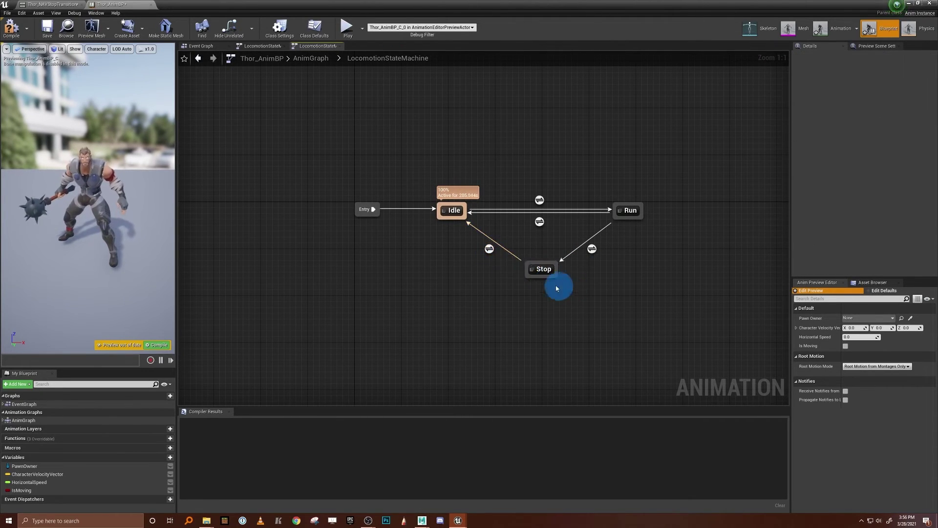
left_click(490, 251)
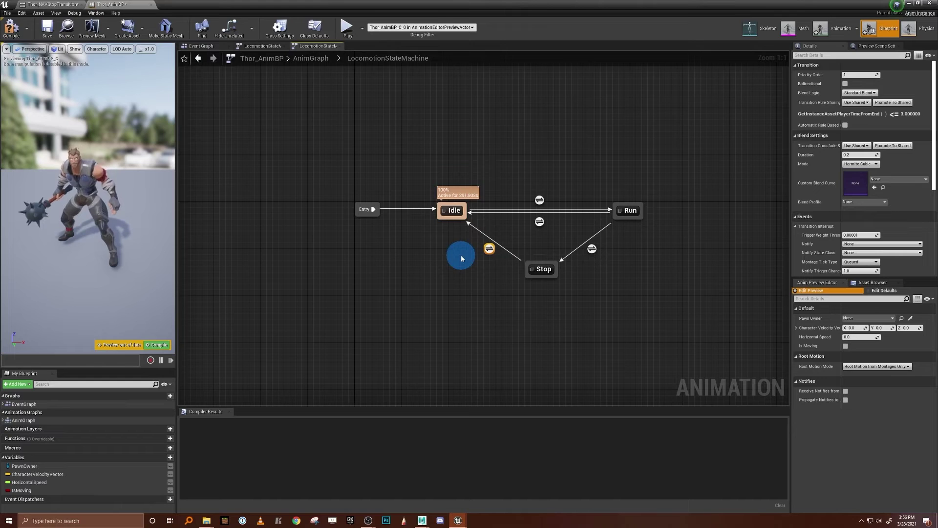
left_click(858, 155)
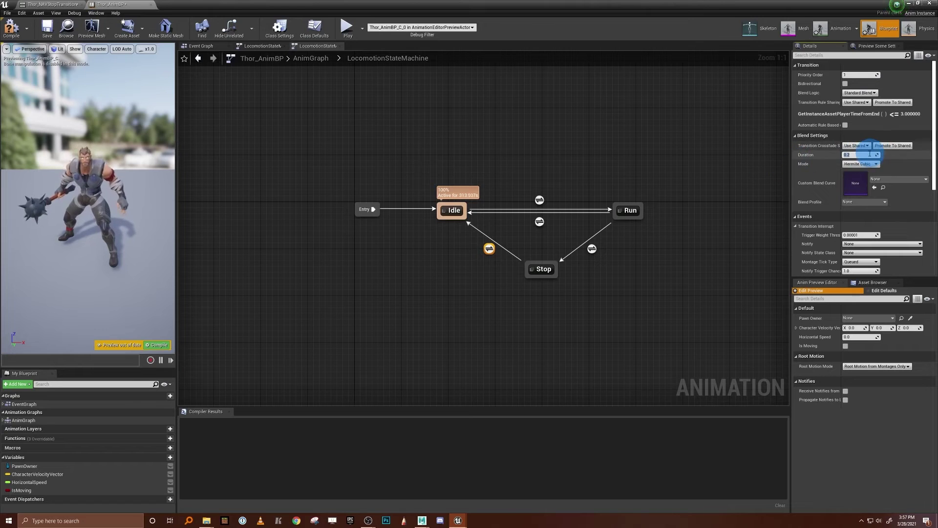
key("Return")
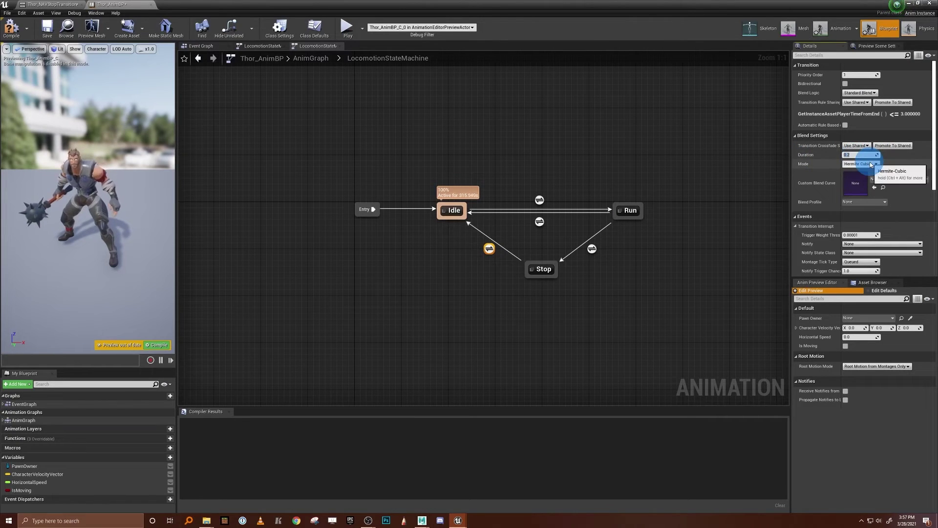
left_click(863, 156)
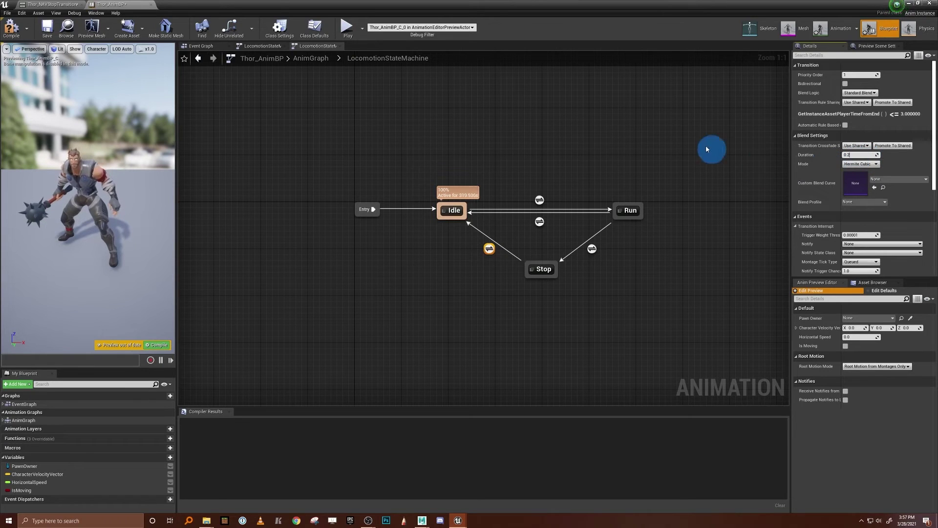
left_click(466, 249)
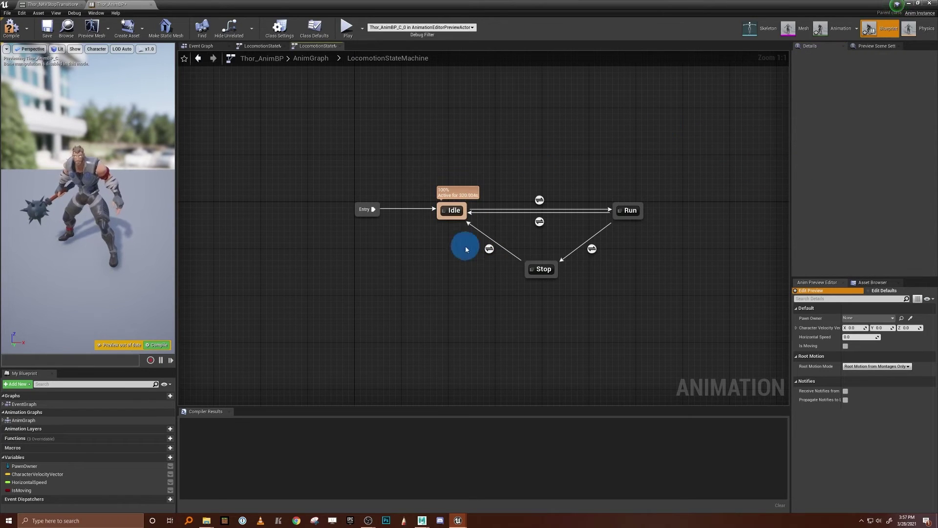
Inspect the Run to Stop transition's blend settings, focusing on its duration
left_click(592, 249)
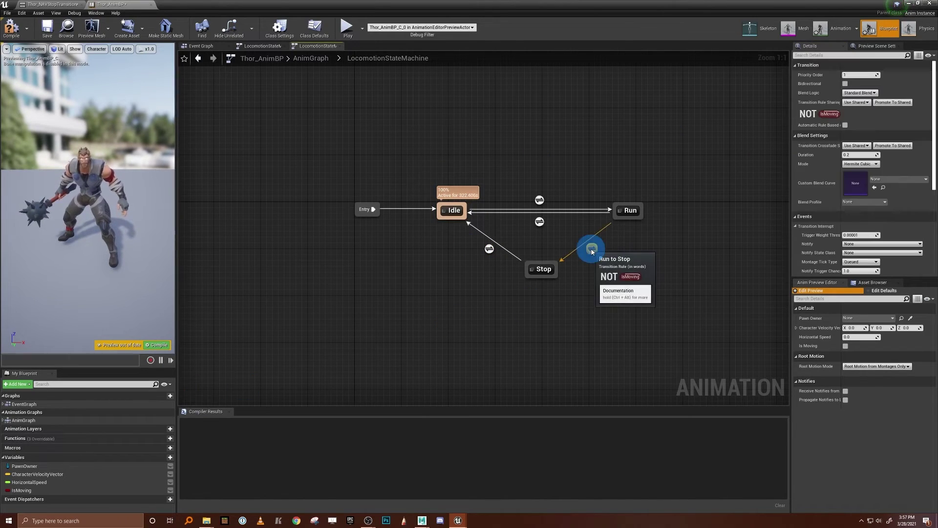
left_click(858, 156)
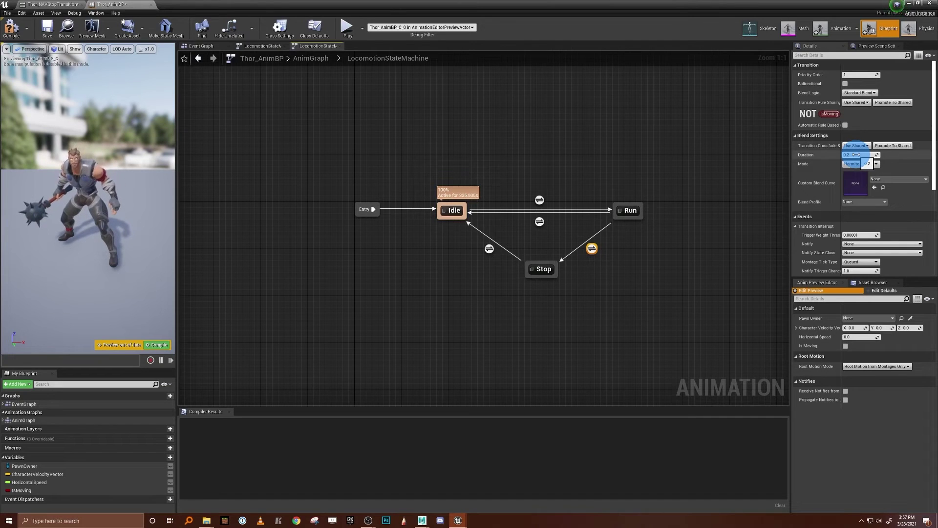
left_click(857, 155)
left_click(666, 112)
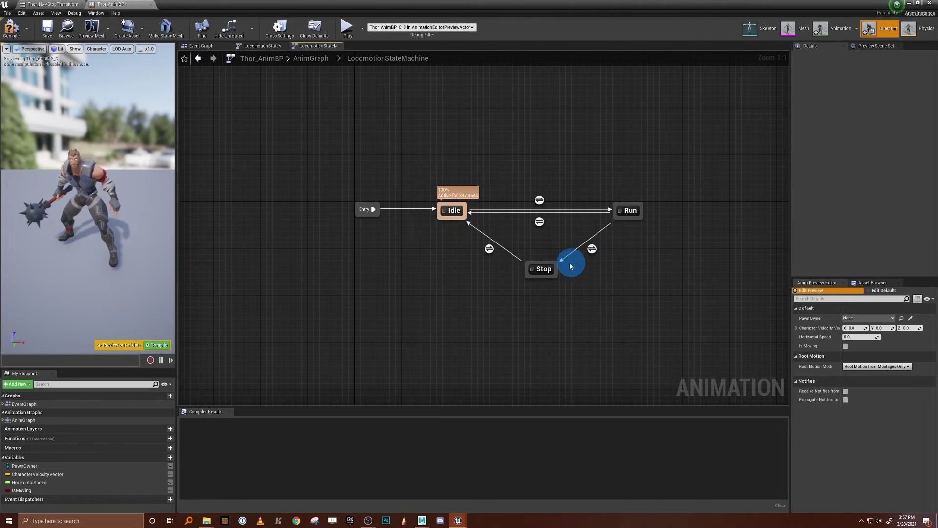
Delete the direct Run to Idle transition, and compile and save Thor_AnimBP
left_click(540, 221)
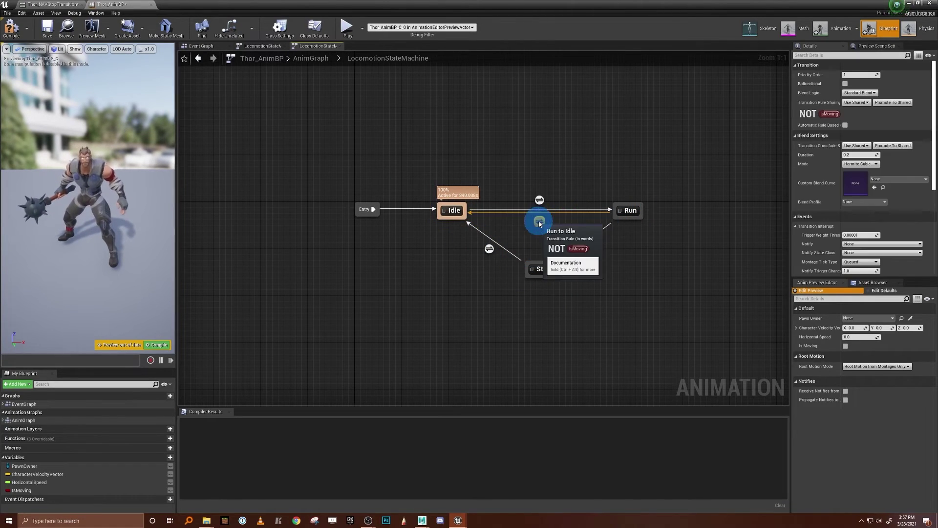
key("Delete")
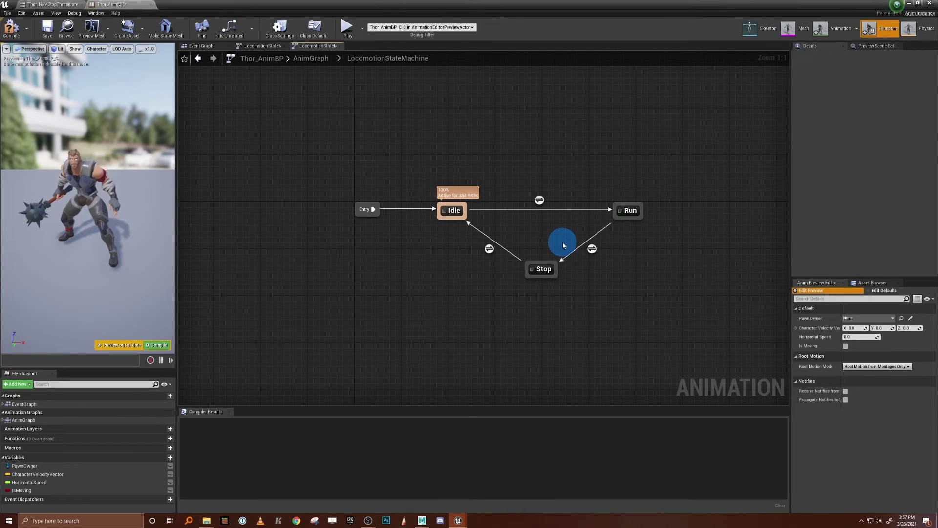
left_click(13, 29)
left_click(47, 29)
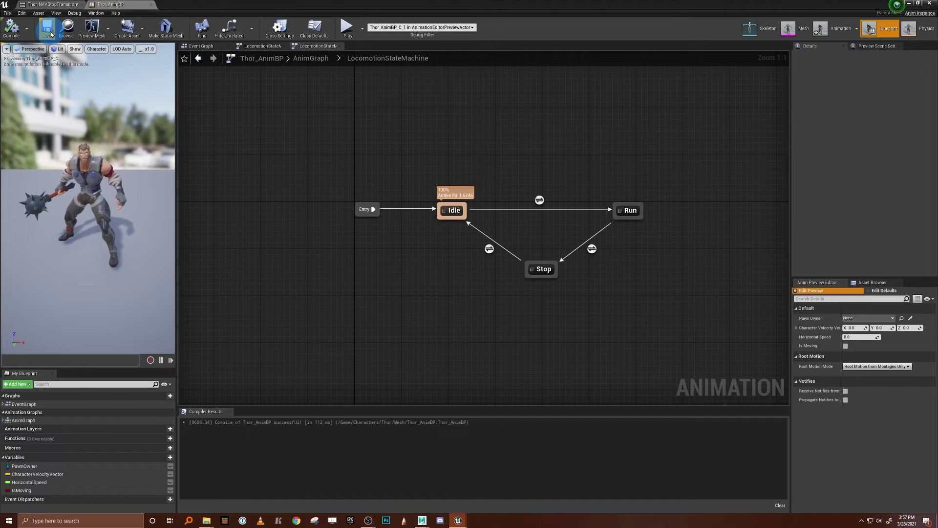
Play the level in the main editor and run Thor forward and back to test the stop animation
left_click(910, 4)
left_click(471, 29)
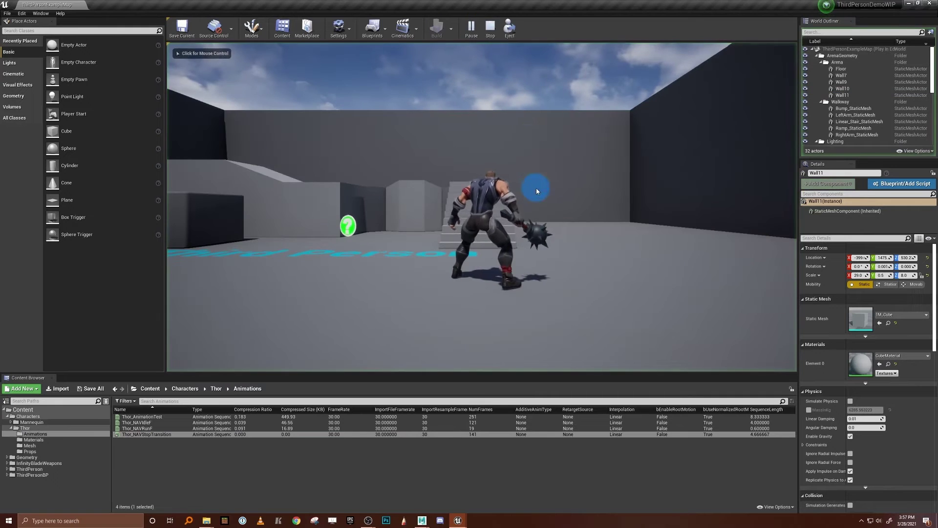
left_click(537, 191)
key("w")
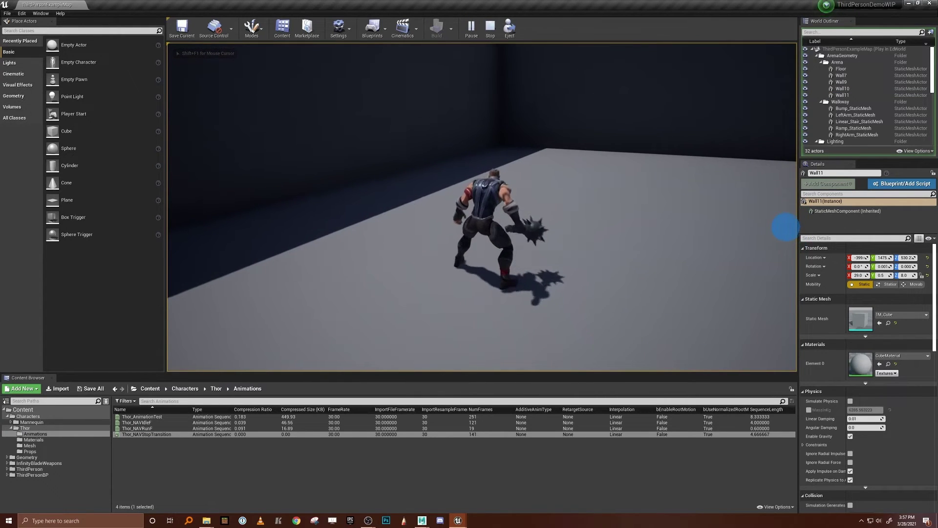
key("s")
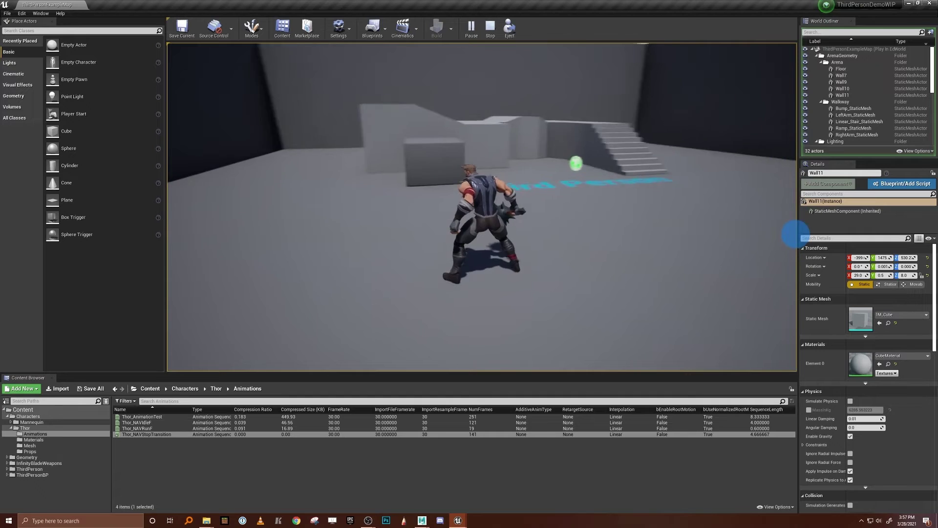
Run Thor repeatedly from side to side, pausing between runs, to examine the run-to-stop and stop-to-idle blends
key("d")
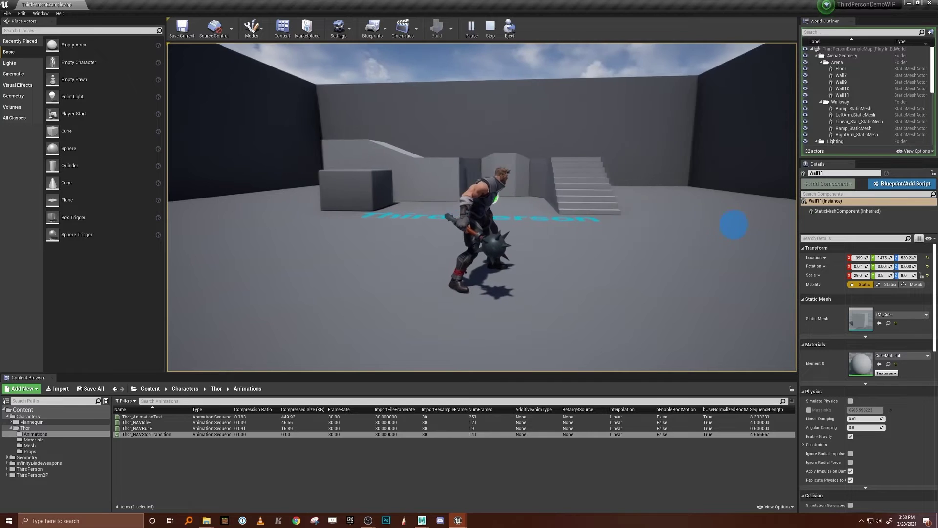
key("a")
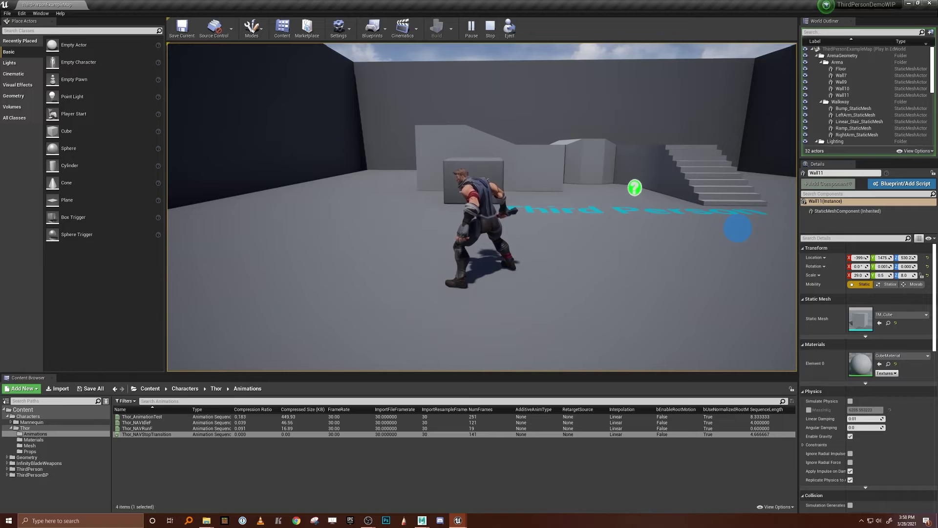
key("d")
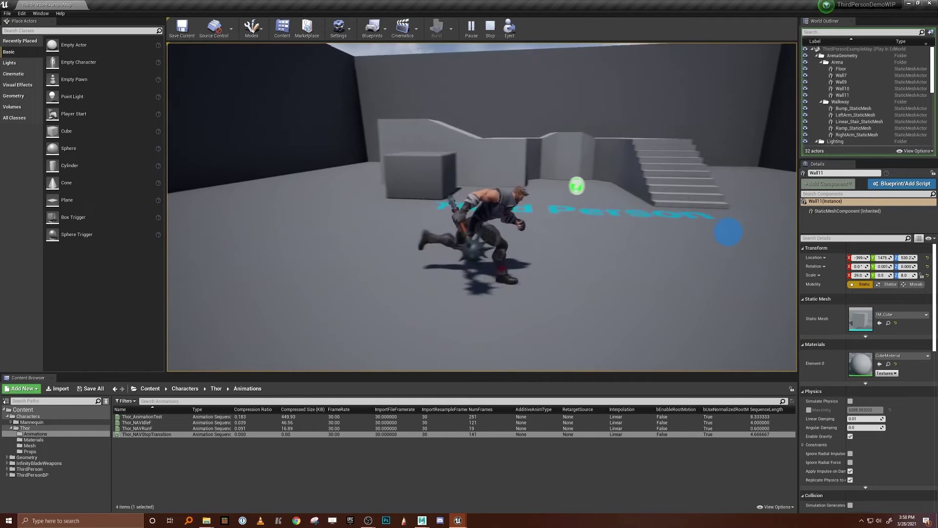
key("a")
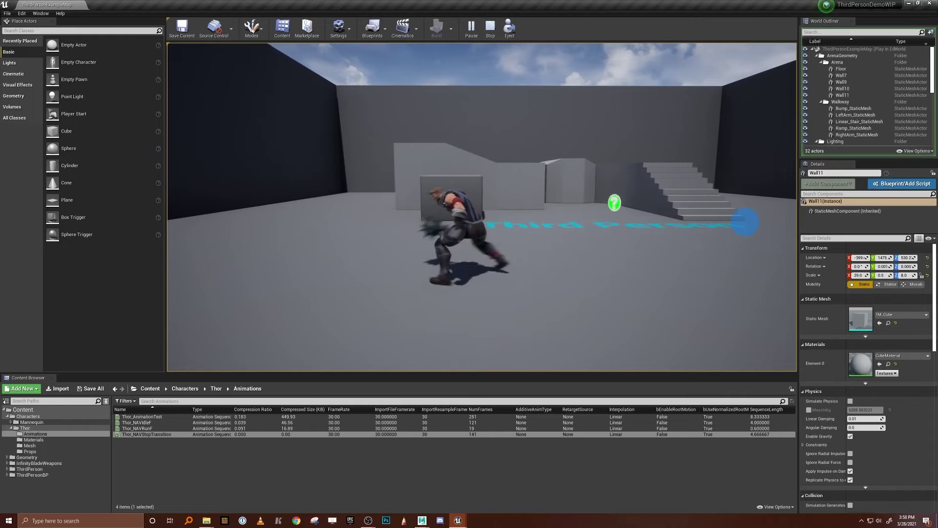
key("d")
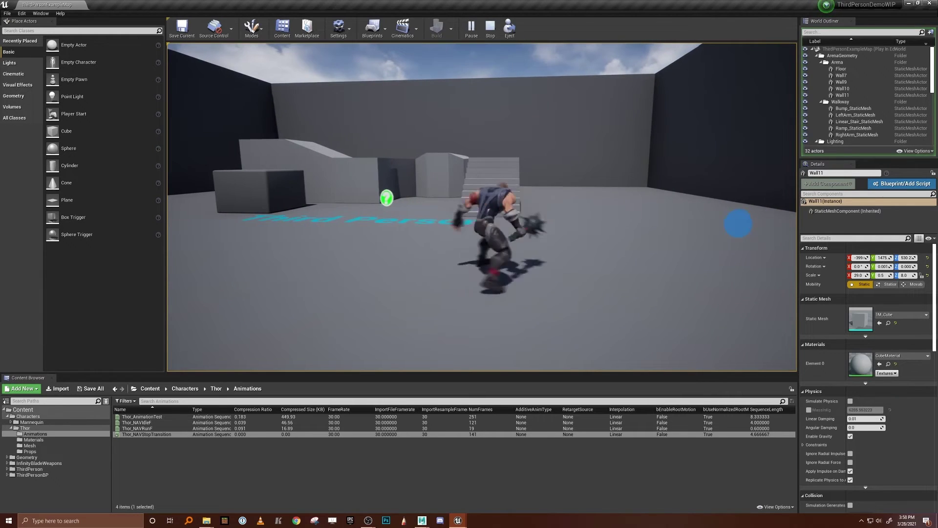
key("a")
key("d")
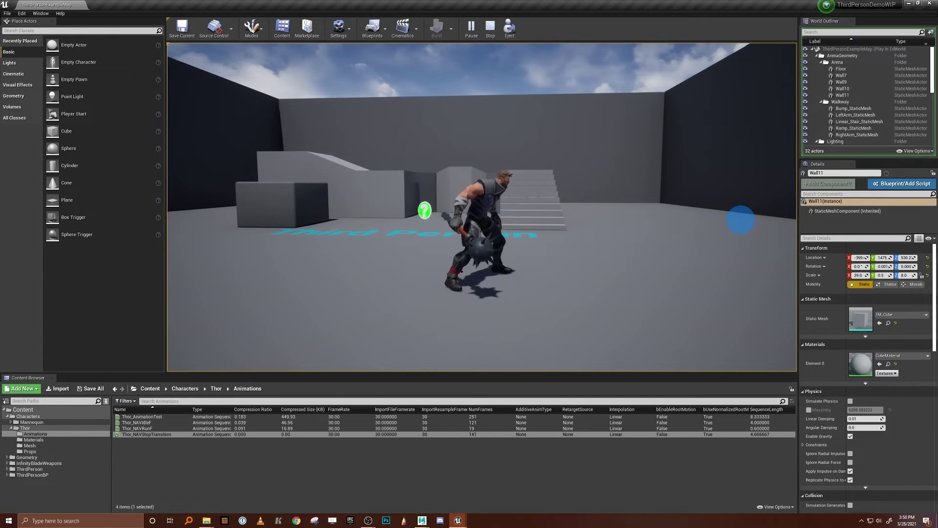
key("a")
key("d")
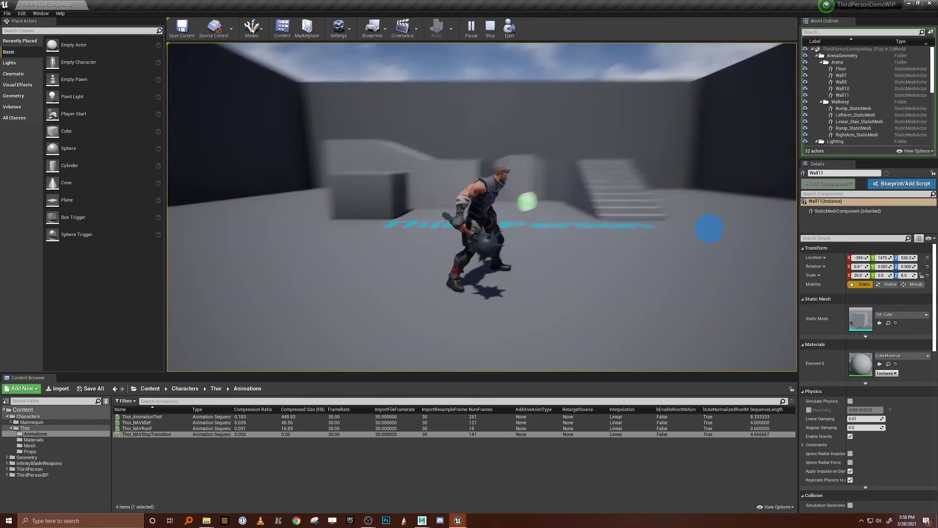
End the play session and switch back to Thor_AnimBP's locomotion state machine
key("Escape")
left_click(461, 520)
left_click(484, 486)
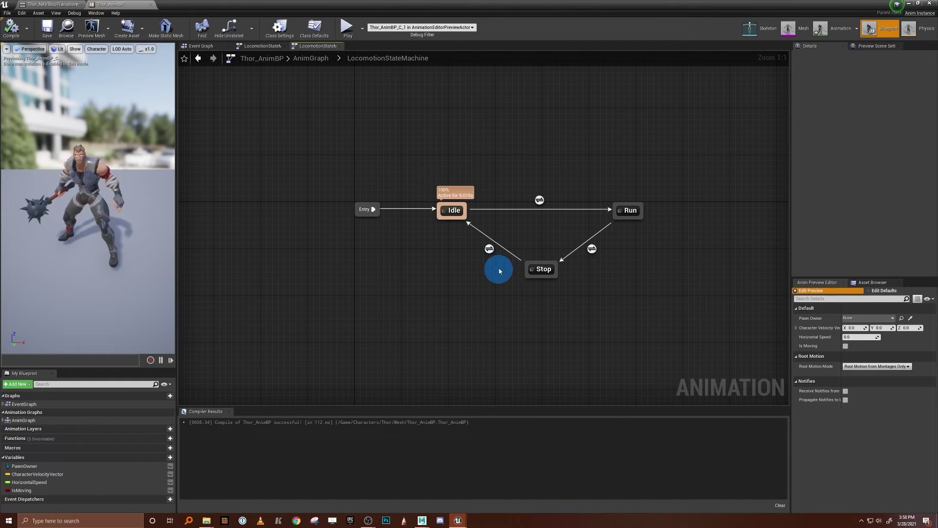
Set the Stop to Idle transition's blend duration to 2.5 and compile Thor_AnimBP
left_click(489, 249)
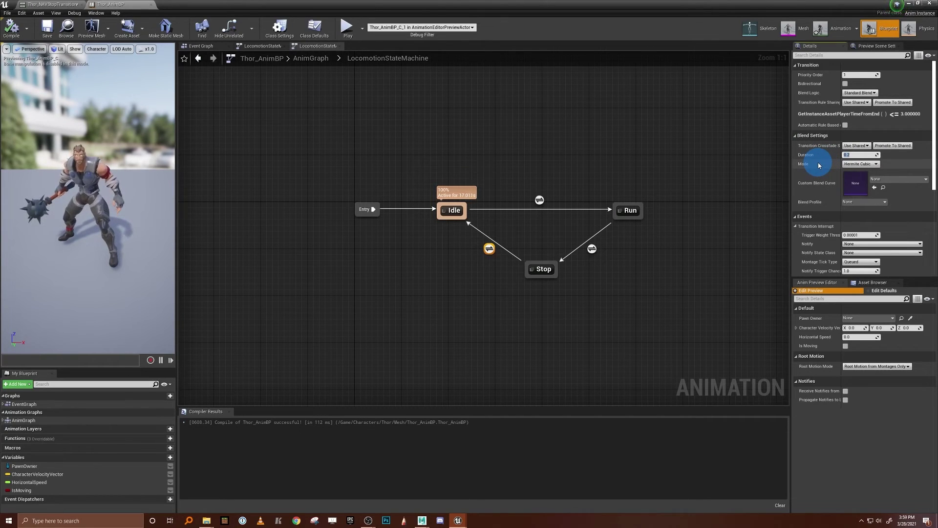
left_click(395, 368)
left_click(156, 349)
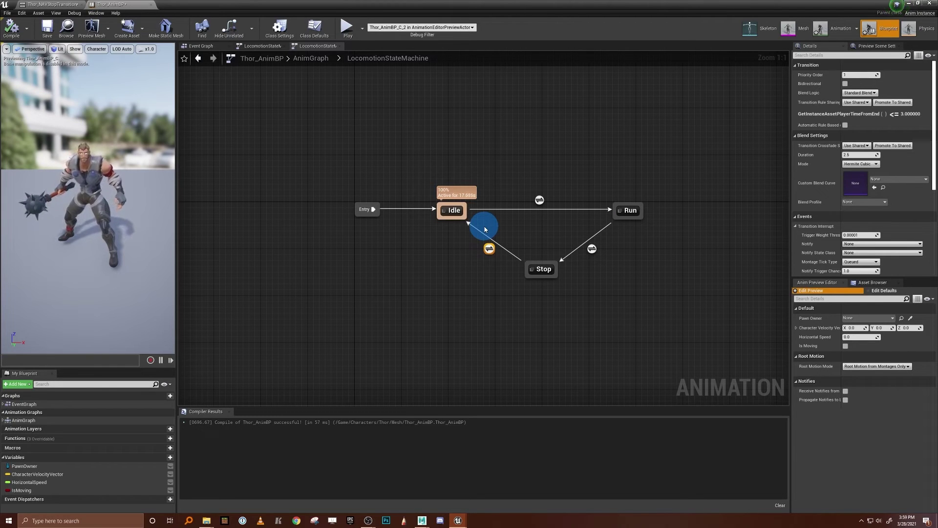
Create a transition from the Stop state to the Run state and move the Stop state slightly lower in the graph
left_click(607, 299)
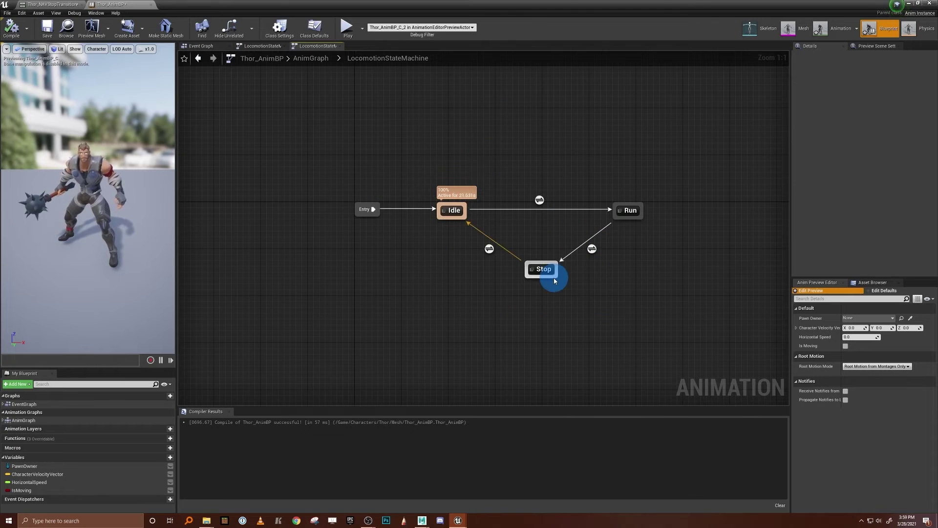
left_click_drag(543, 268, 628, 218)
left_click(591, 278)
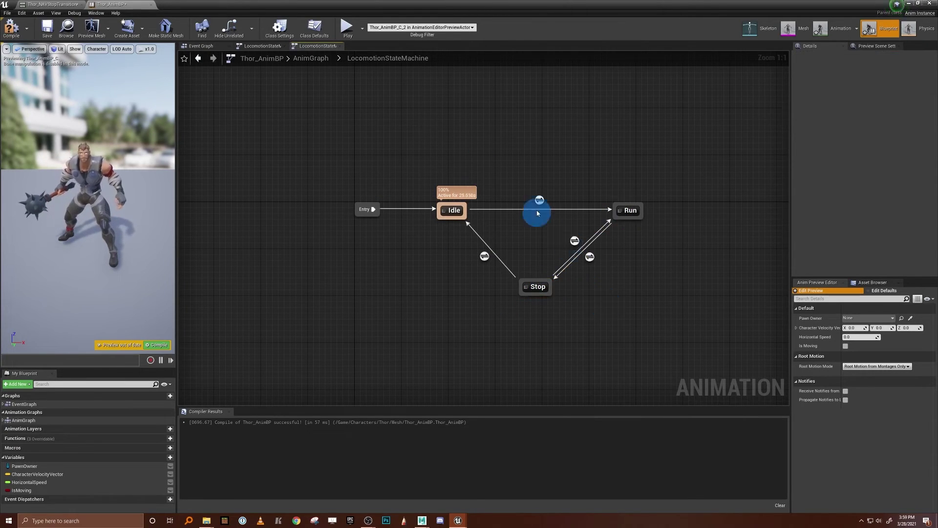
Examine the Idle to Run transition's rule graph and settings, and compare them with the rule of the new Stop to Run transition
mouse_move(538, 198)
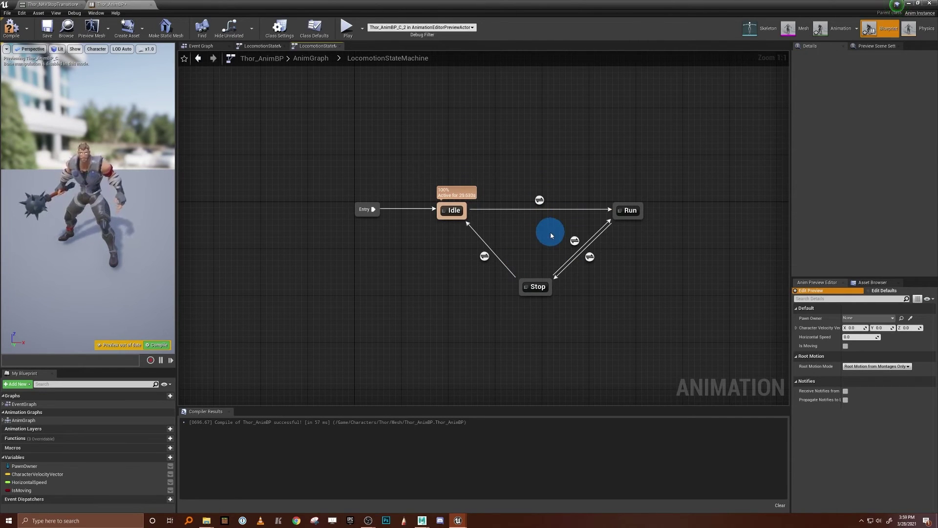
left_click(545, 205)
double_click(539, 198)
left_click_drag(420, 218, 524, 256)
double_click(516, 254)
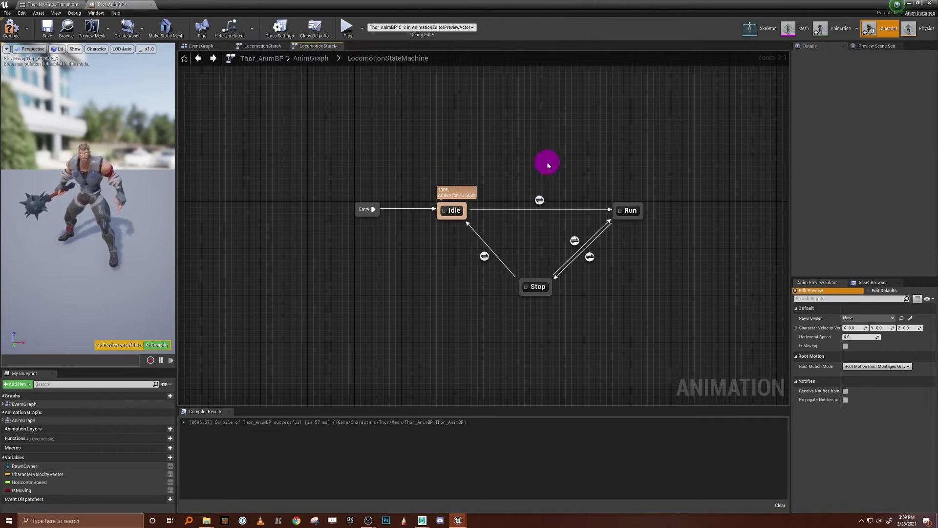
mouse_move(575, 245)
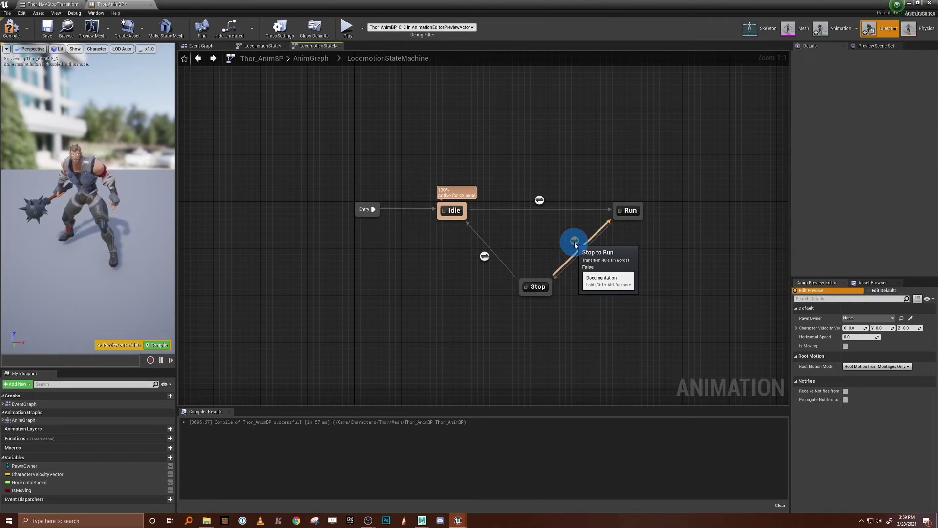
left_click(540, 201)
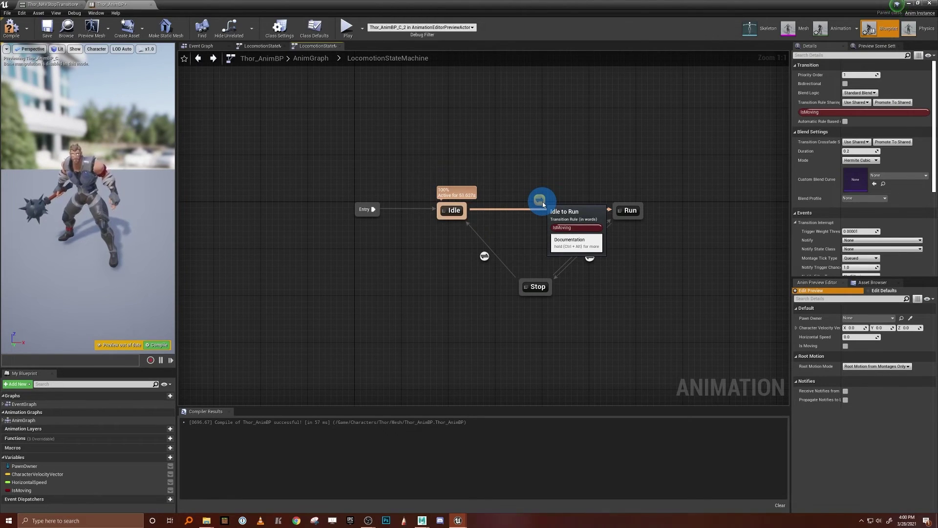
left_click(509, 147)
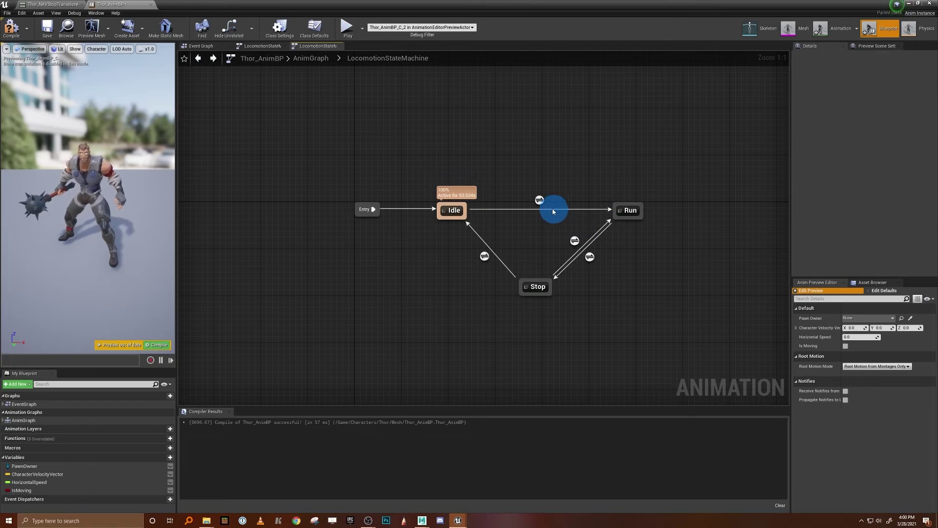
Promote the Idle to Run transition's rule to a shared rule named IsMoving, widening the transition details for room
left_click(539, 200)
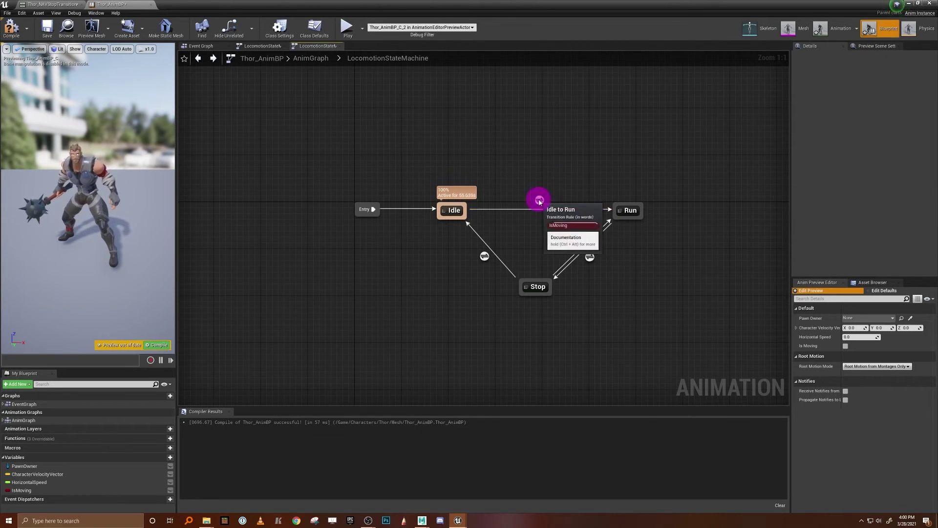
left_click_drag(792, 191, 714, 159)
left_click(820, 92)
left_click(750, 84)
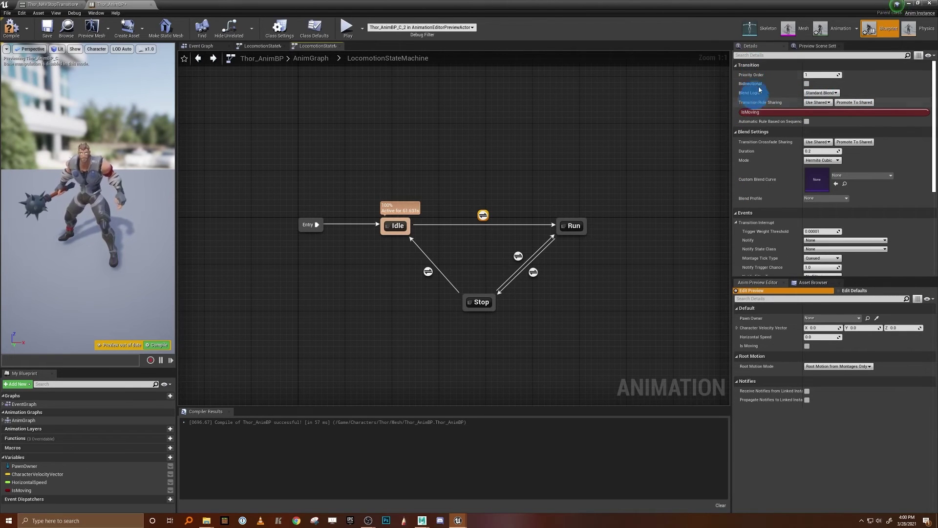
left_click(860, 104)
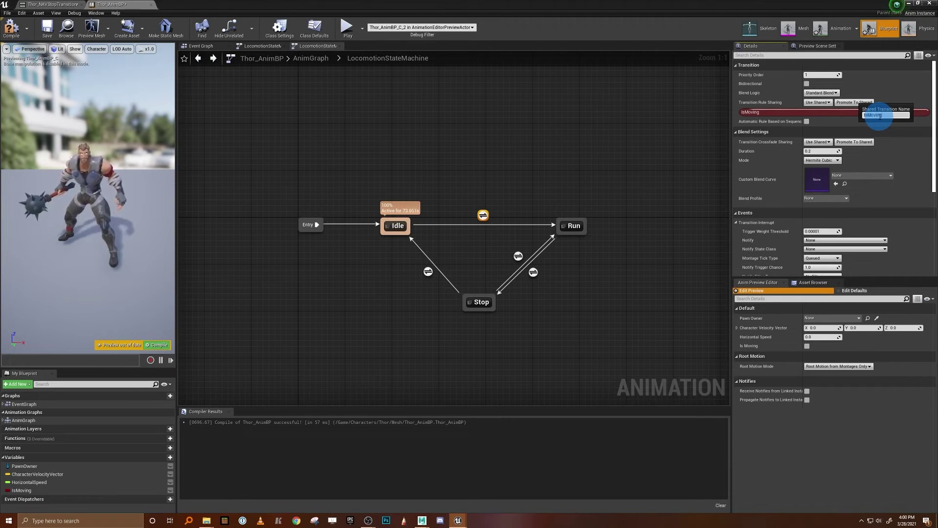
key("Return")
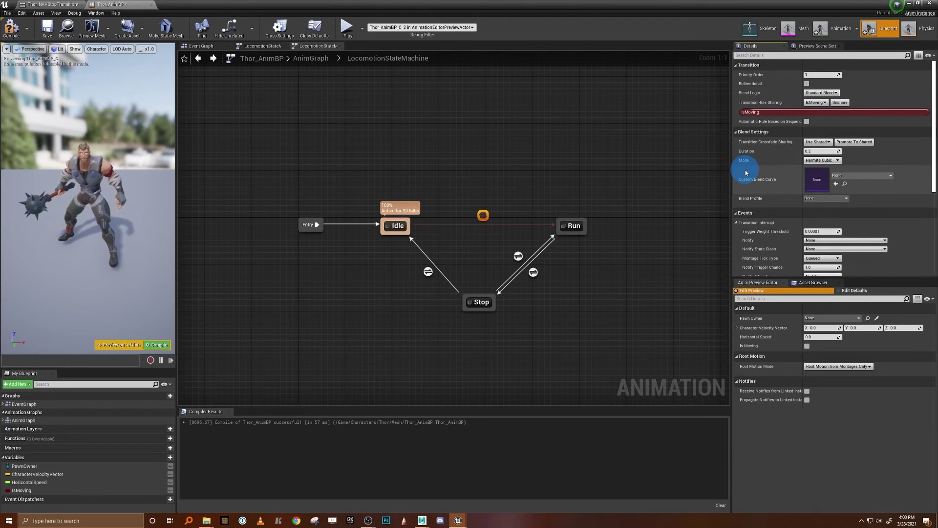
left_click(594, 176)
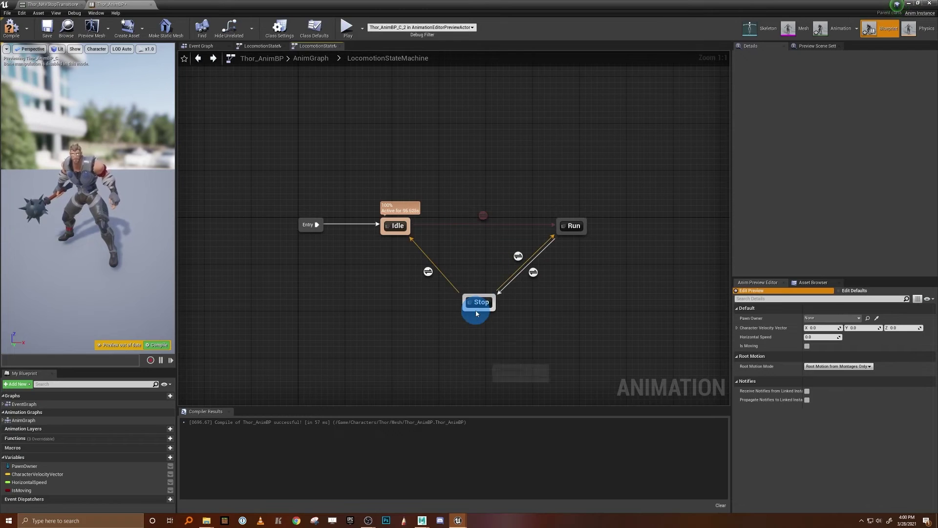
Apply the shared IsMoving rule to the Stop to Run transition
mouse_move(529, 269)
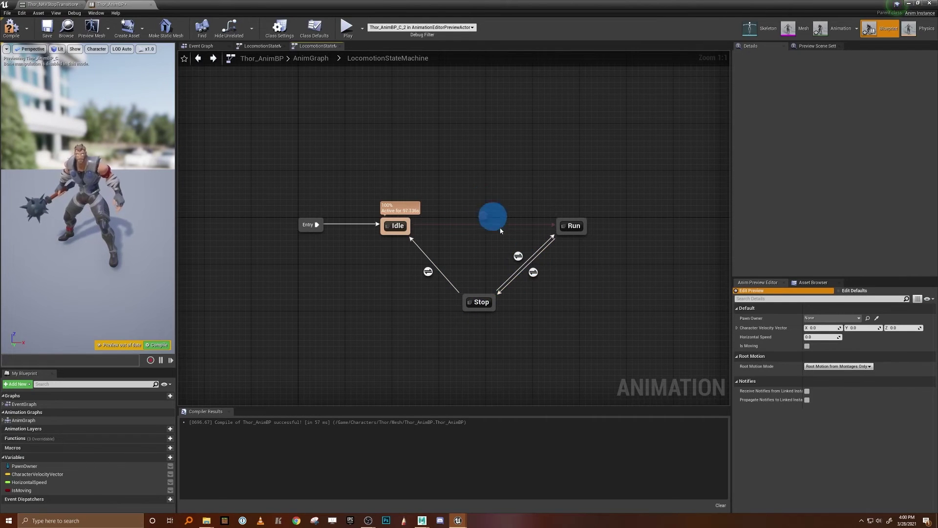
left_click(533, 271)
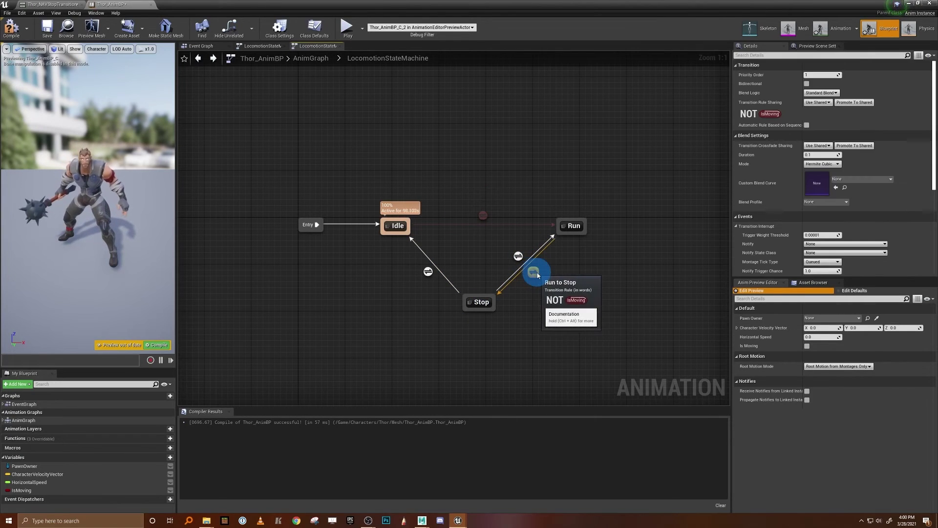
left_click(480, 253)
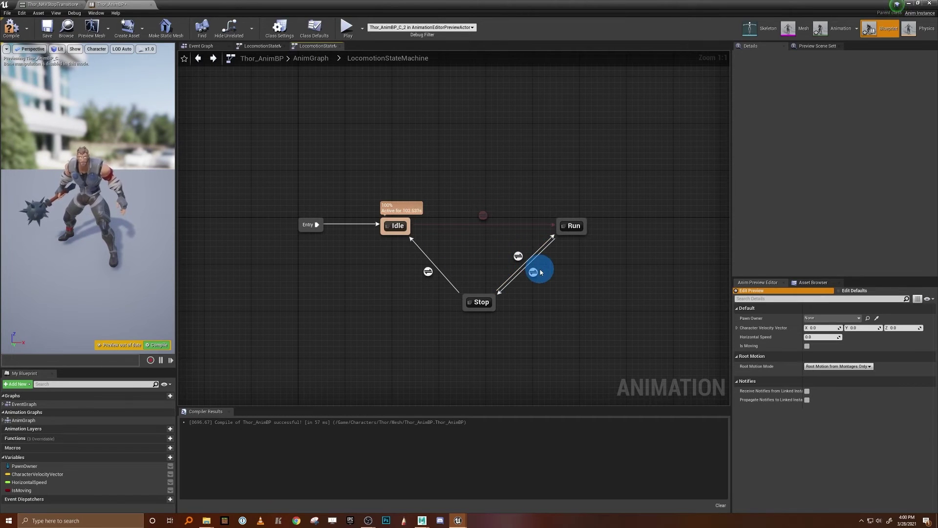
left_click(518, 256)
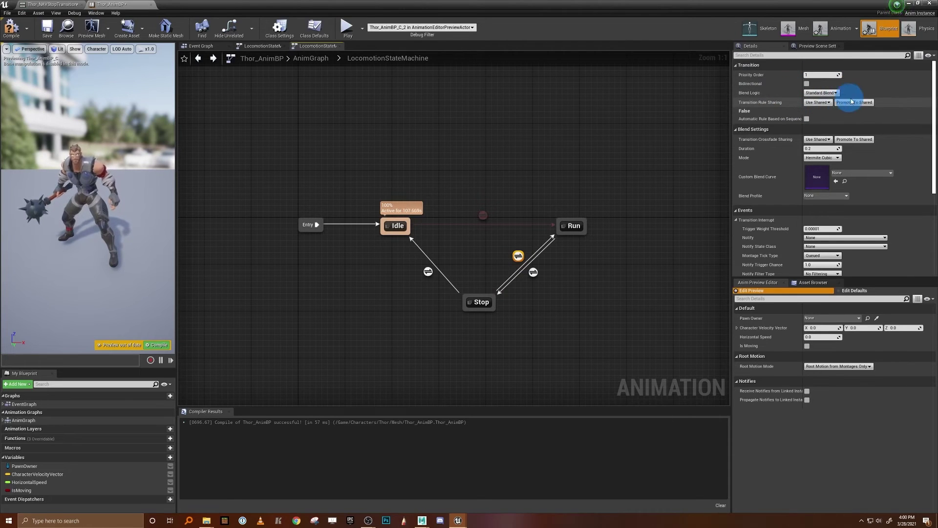
left_click(824, 103)
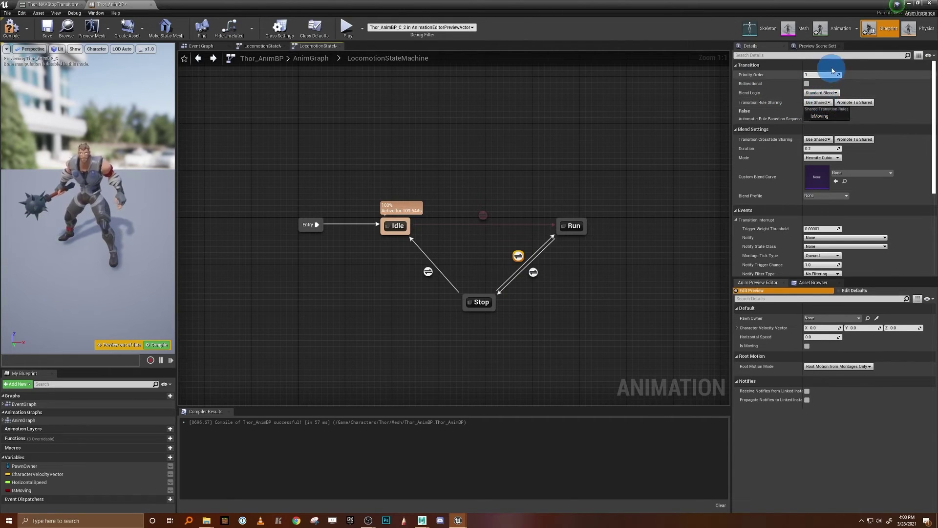
left_click(827, 116)
left_click(579, 109)
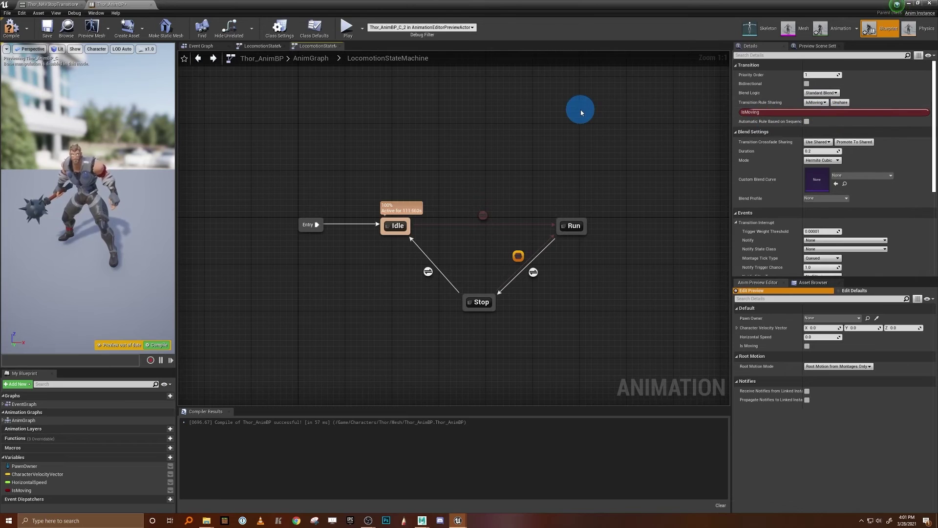
Check the rule sharing settings of the Idle to Run and Stop to Run transitions against the Run to Stop transition
right_click(479, 214)
right_click(513, 256)
left_click(511, 239)
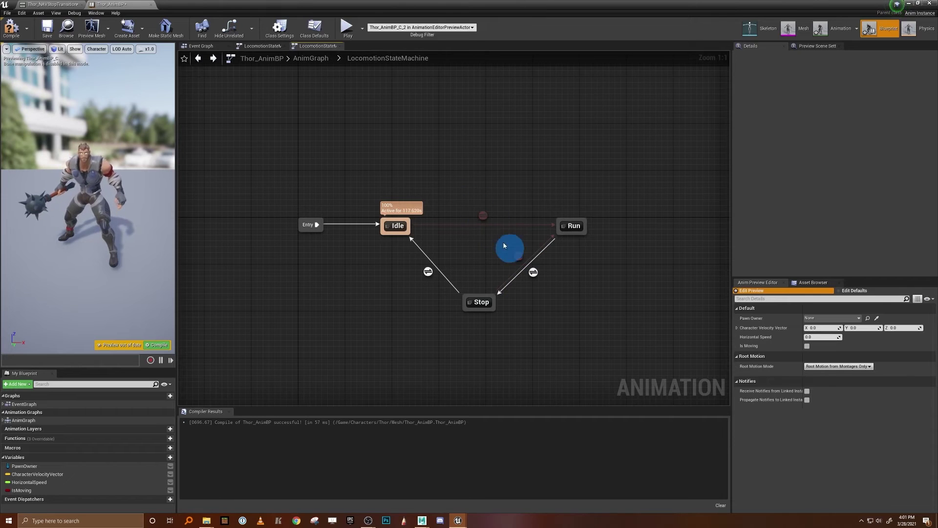
left_click(530, 269)
left_click(518, 256)
left_click(482, 216)
left_click(509, 193)
right_click(518, 257)
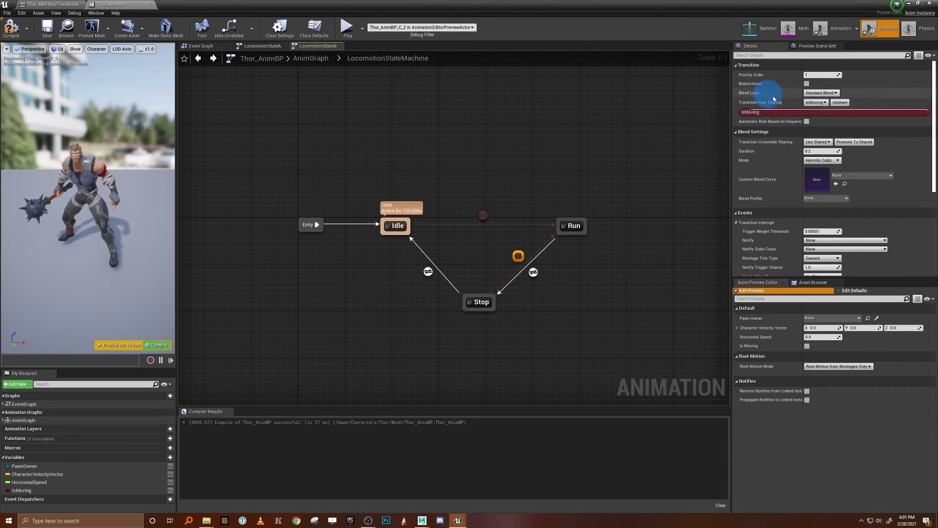
left_click(538, 144)
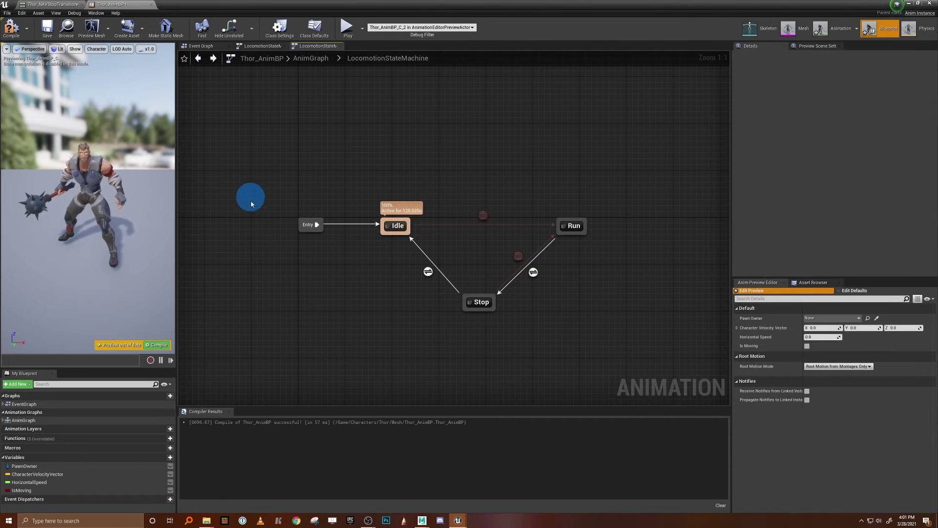
Compile and save Thor_AnimBP, and start playing the level in the main editor
left_click(12, 31)
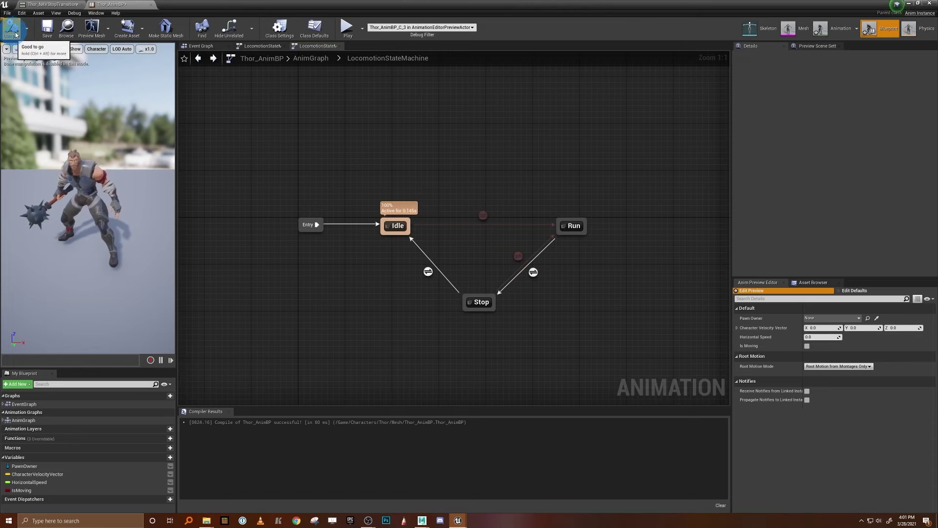
left_click(46, 28)
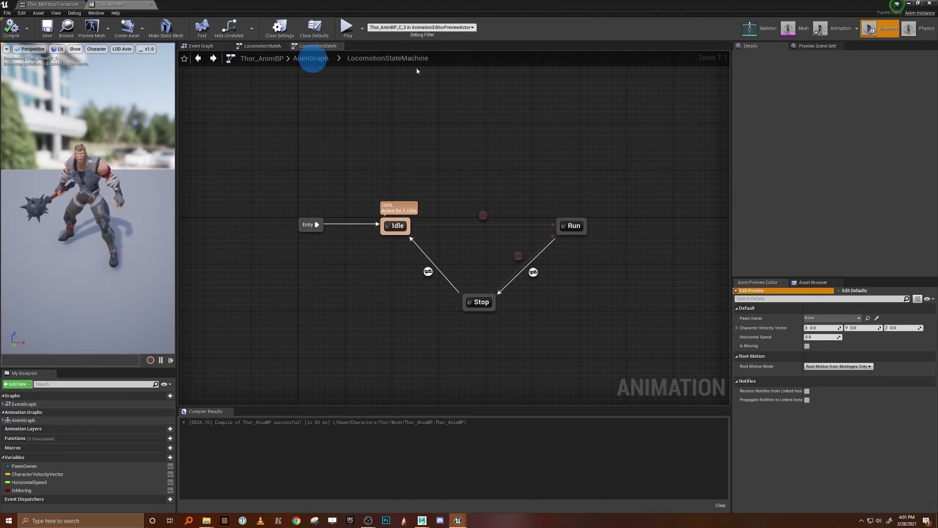
left_click(910, 3)
left_click(471, 113)
Run Thor in all directions, interrupting his stops with new runs, to test the Stop to Run transition
key("w")
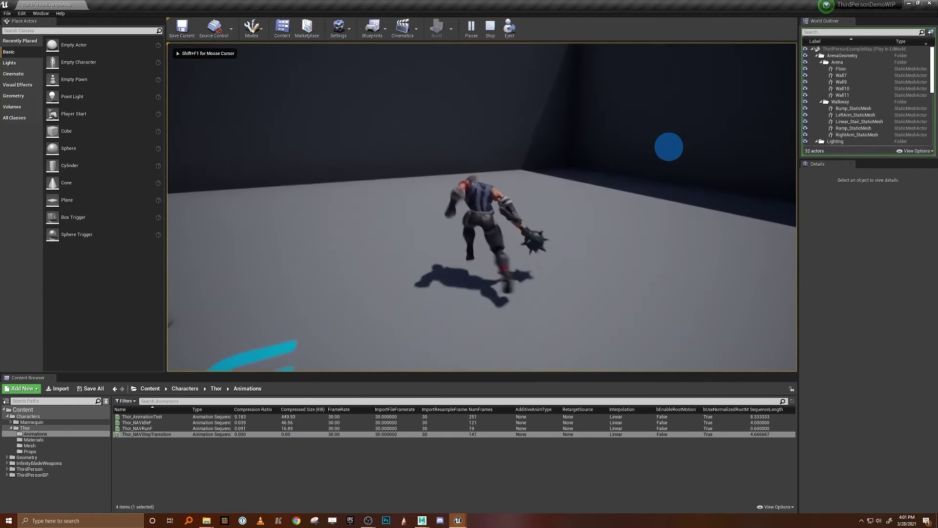
key("a")
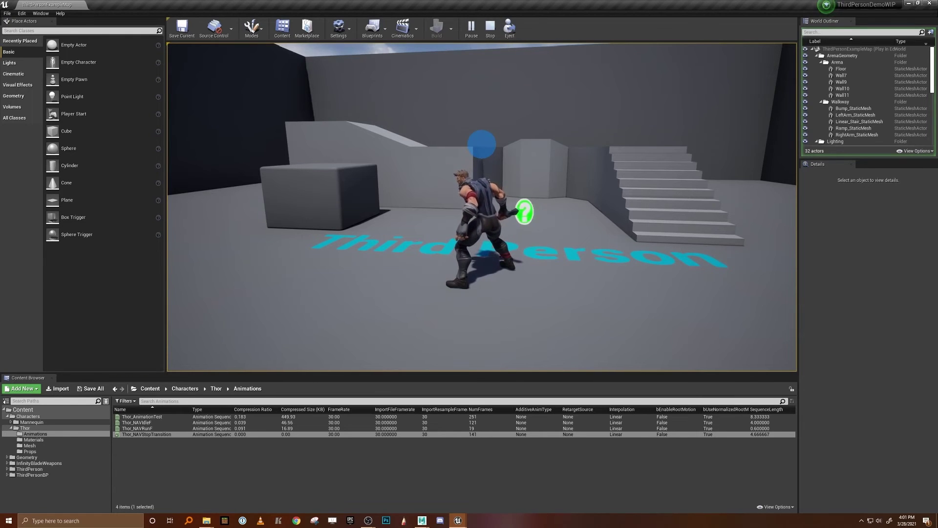
key("s")
key("a")
key("d")
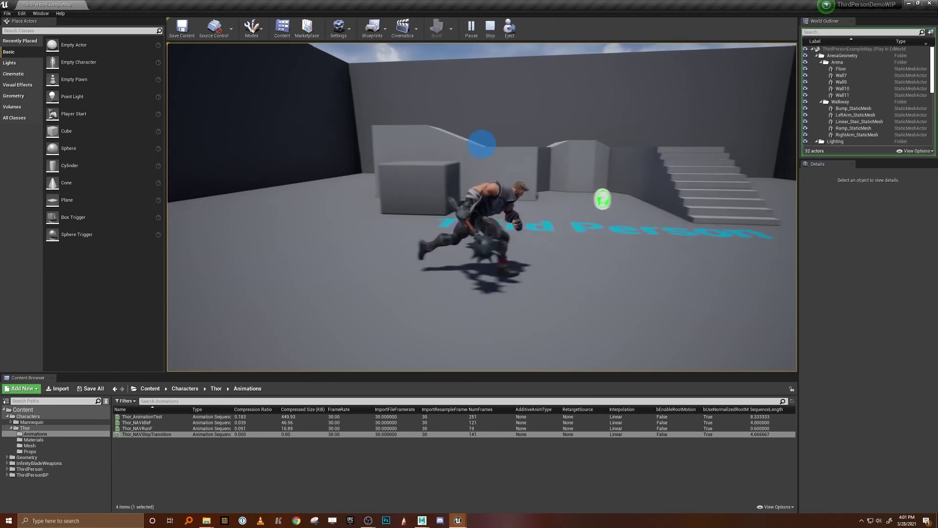
key("d")
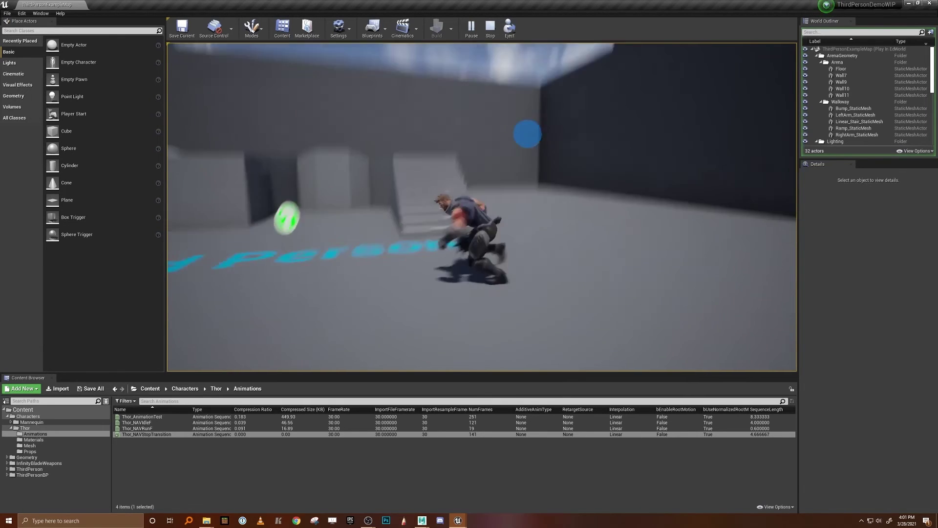
key("a")
key("d")
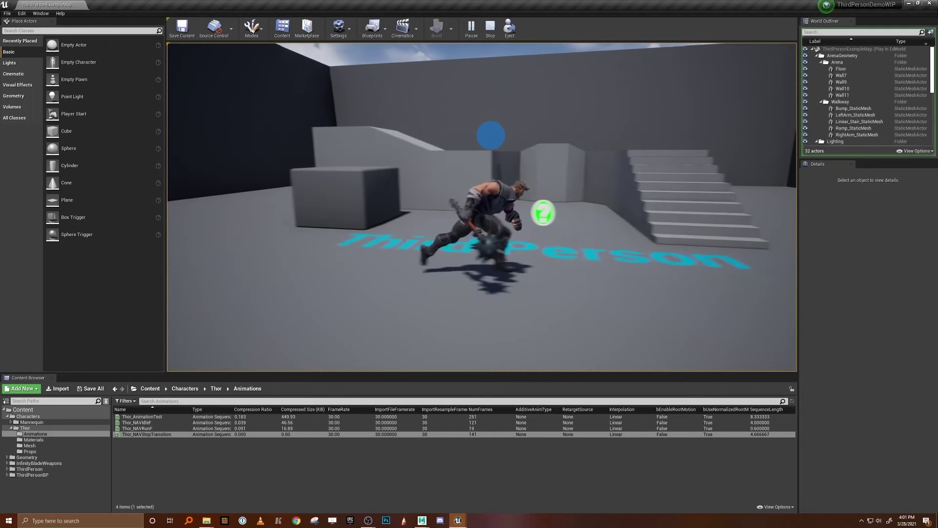
key("a")
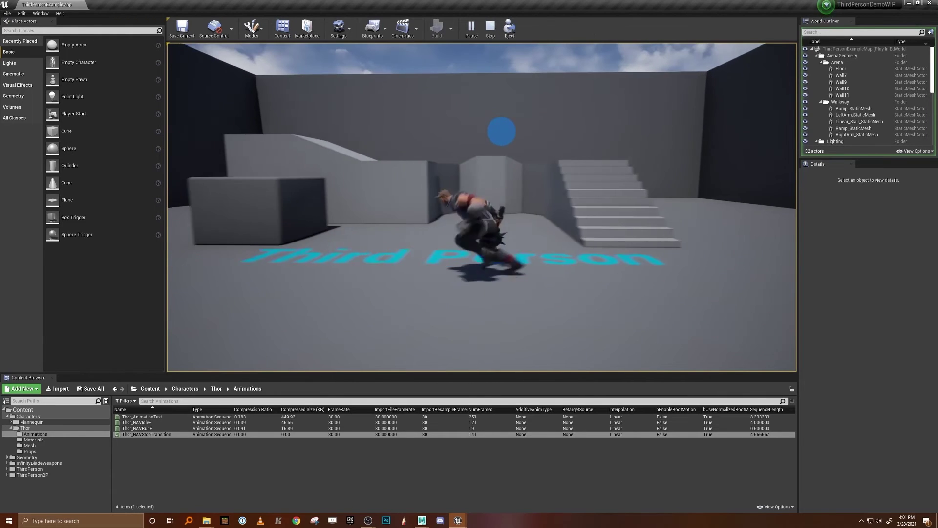
key("a")
key("a")
key("d")
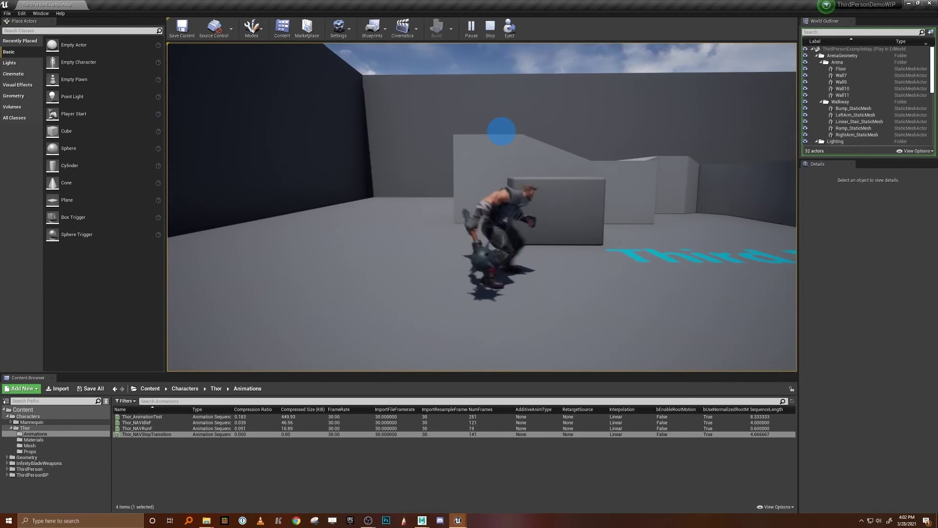
key("d")
key("w")
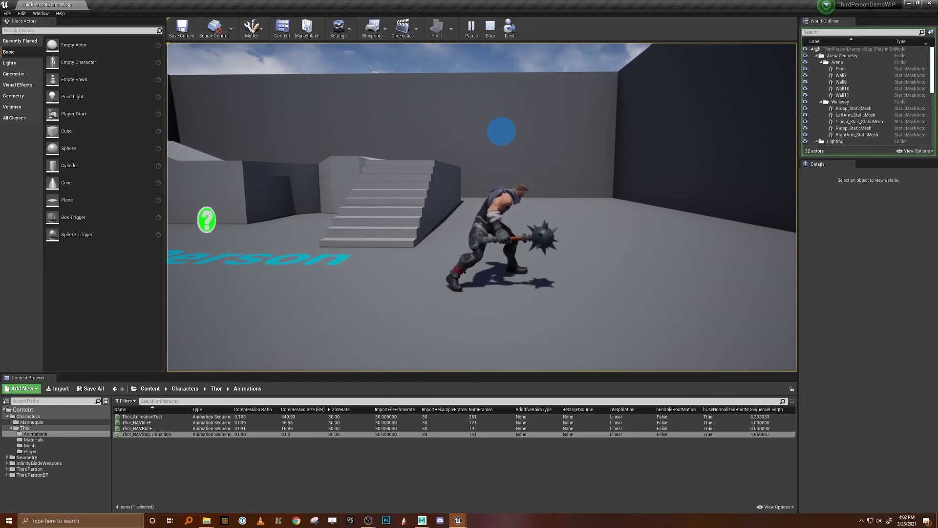
key("d")
End the play test, switch to Maya, select Thor's rig controls and scrub the stop animation between frames 21 and 141
key("Escape")
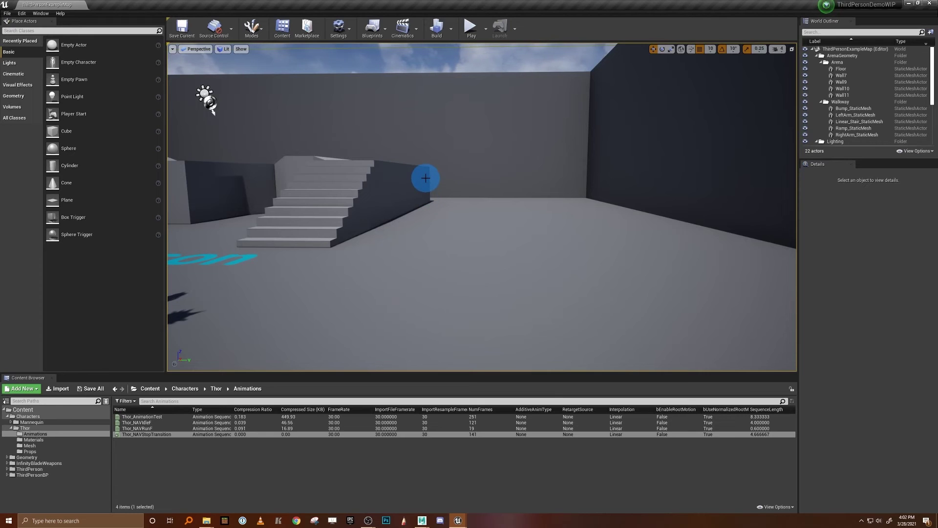
left_click(422, 520)
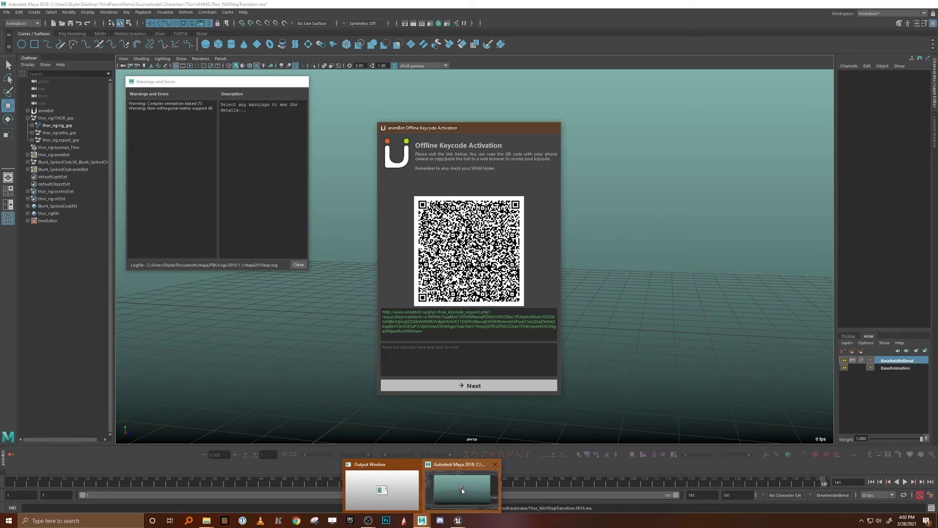
left_click(461, 488)
key("ctrl+shift+a")
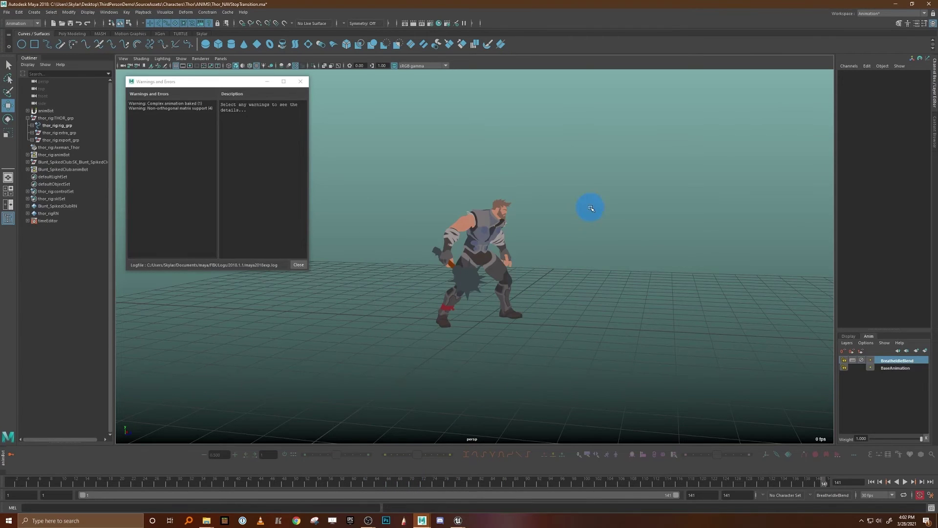
left_click(910, 361)
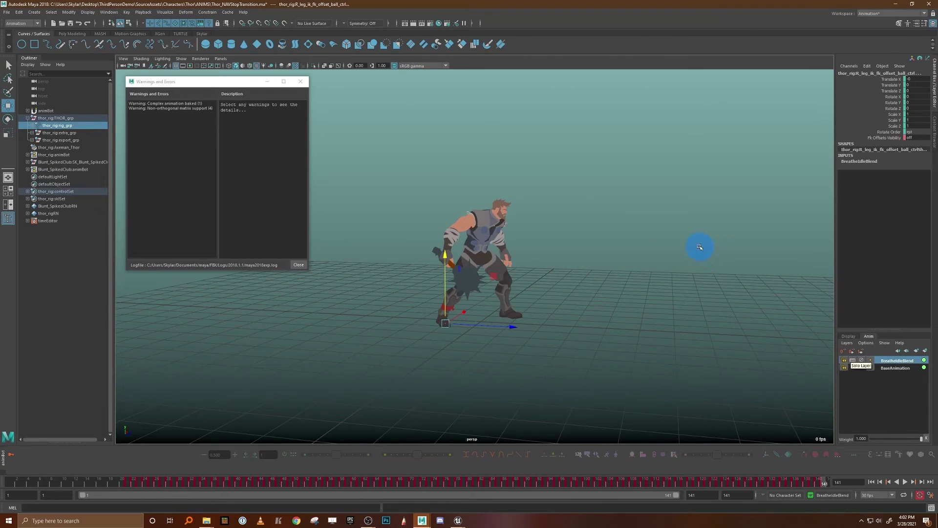
left_click(822, 484)
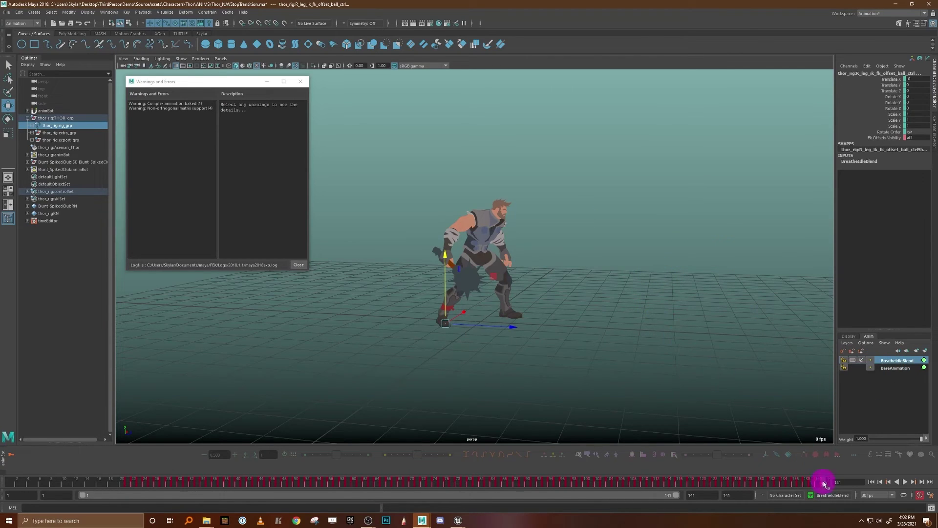
left_click_drag(608, 486, 127, 503)
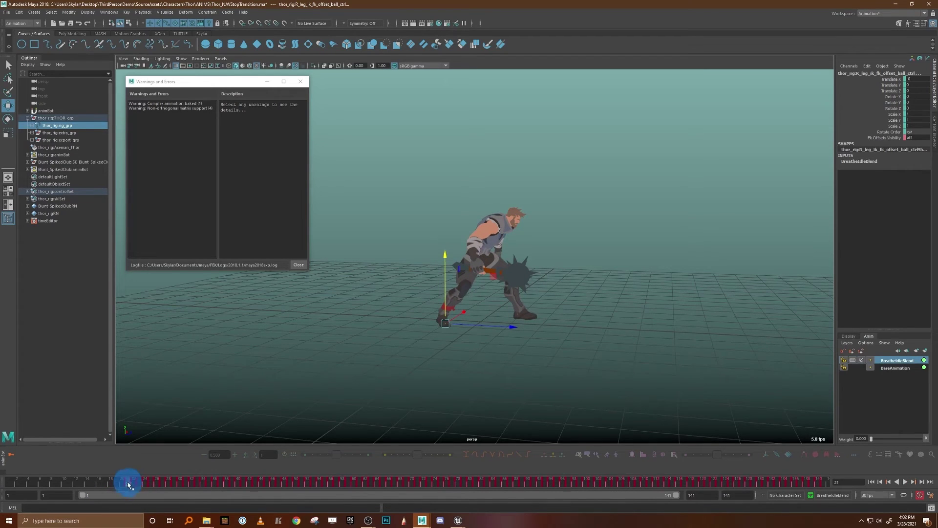
left_click_drag(129, 484, 835, 493)
Open the Calculator and subtract frame 21 from frame 141 to get the length of the remaining stop animation
left_click(9, 520)
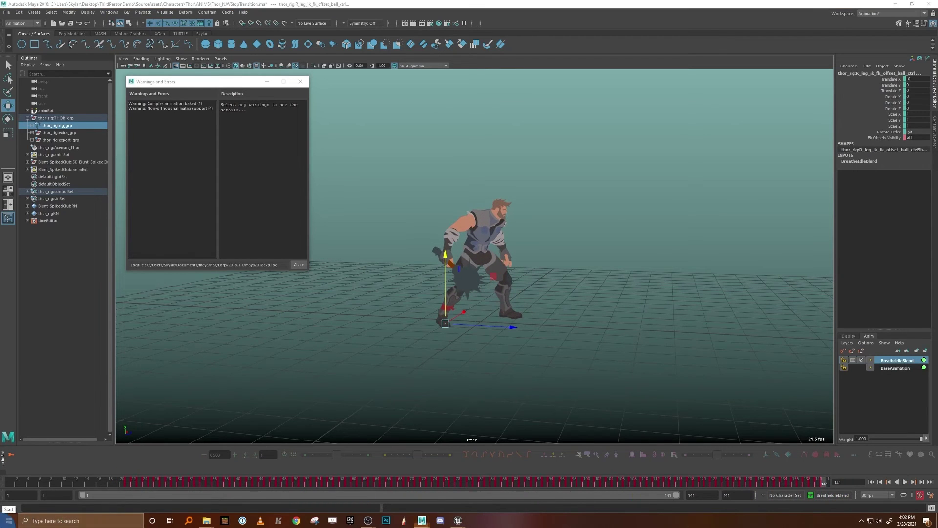
type("lculator")
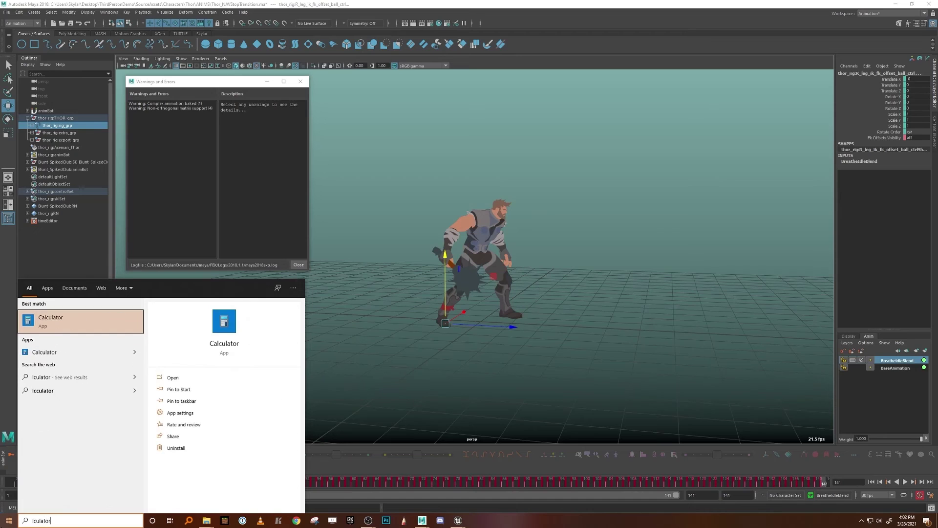
left_click(80, 350)
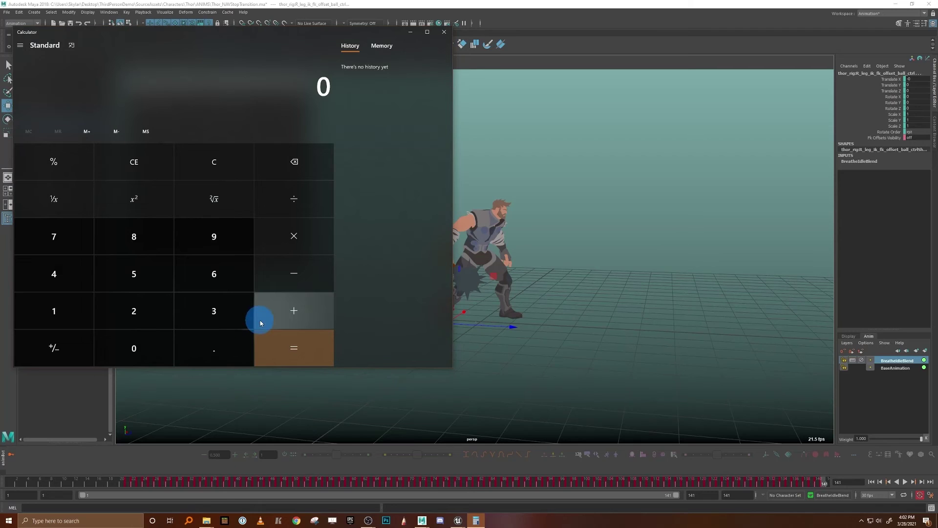
left_click(61, 323)
left_click(74, 278)
left_click(55, 313)
left_click(314, 274)
left_click(125, 323)
left_click(54, 311)
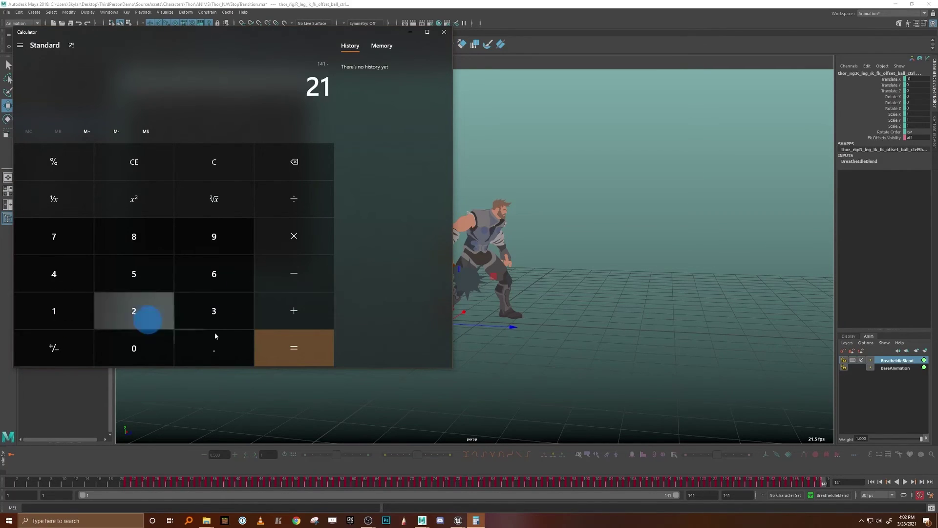
left_click(294, 347)
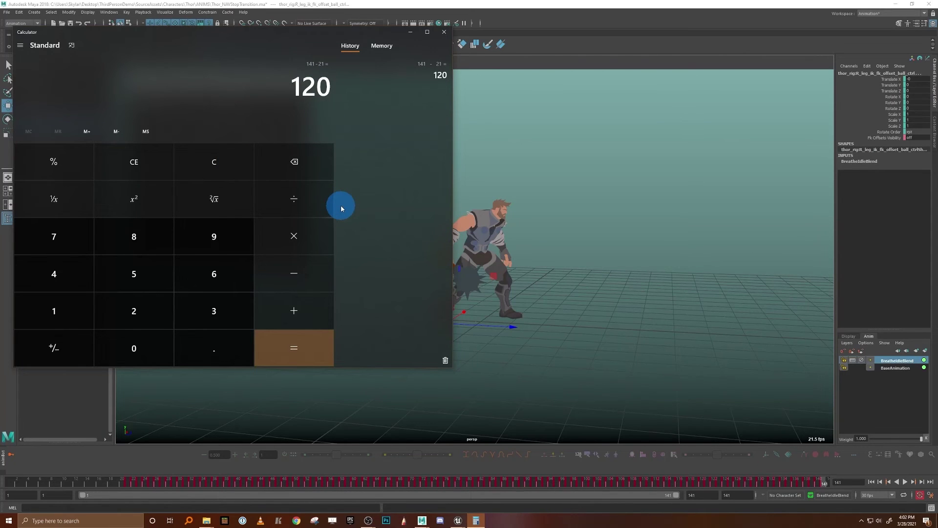
Divide the frame difference by 30 to convert it to seconds, and minimize the Calculator
left_click(295, 201)
left_click(197, 311)
left_click(134, 348)
left_click(303, 347)
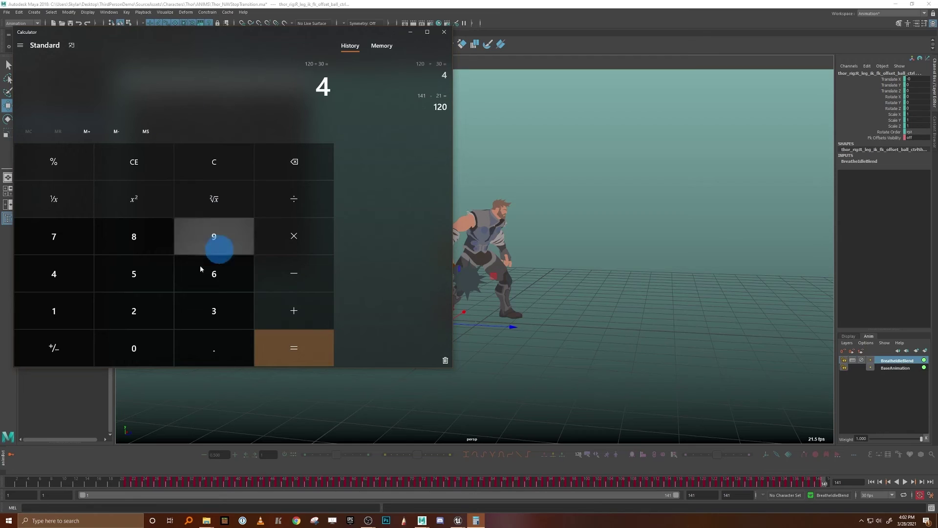
left_click(412, 32)
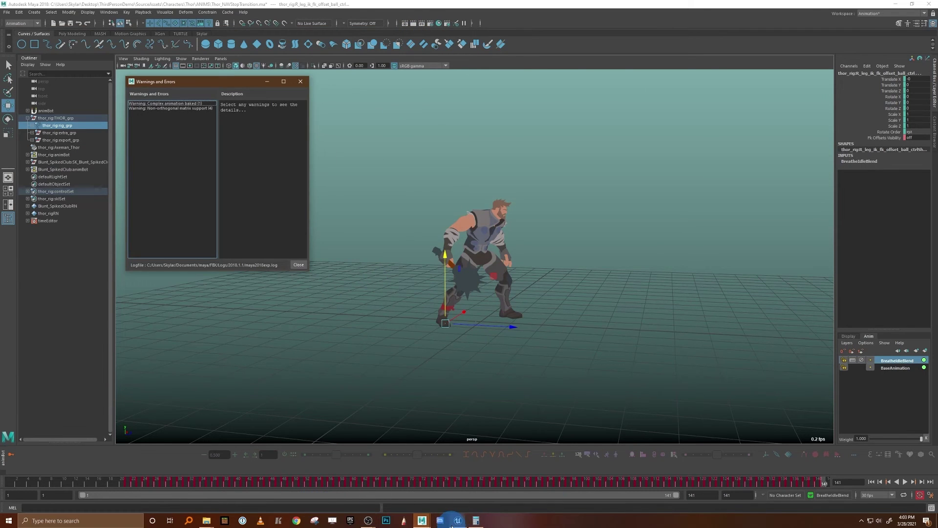
In Thor_AnimBP in Unreal, set the Time Remaining threshold of the Stop to Idle rule to 4.0 and compile
mouse_move(458, 522)
left_click(493, 489)
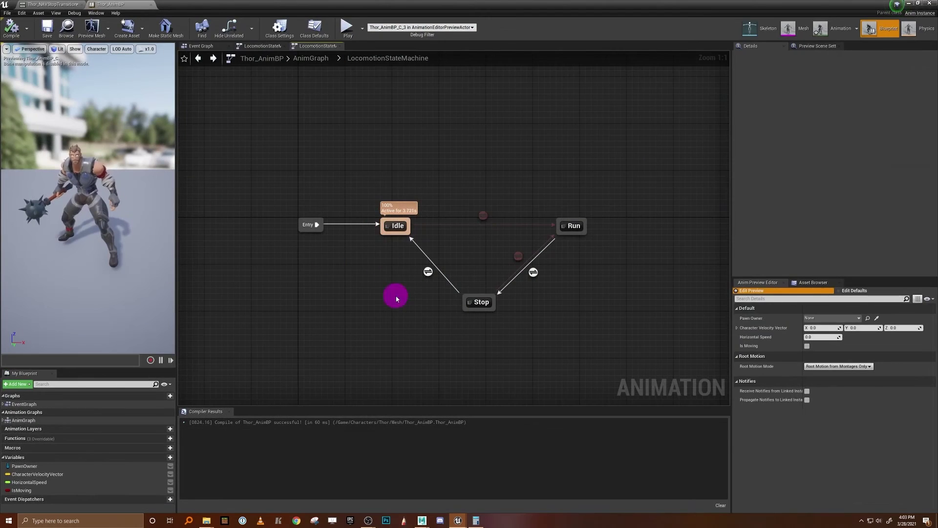
left_click(430, 276)
double_click(431, 276)
right_click_drag(400, 189, 433, 205)
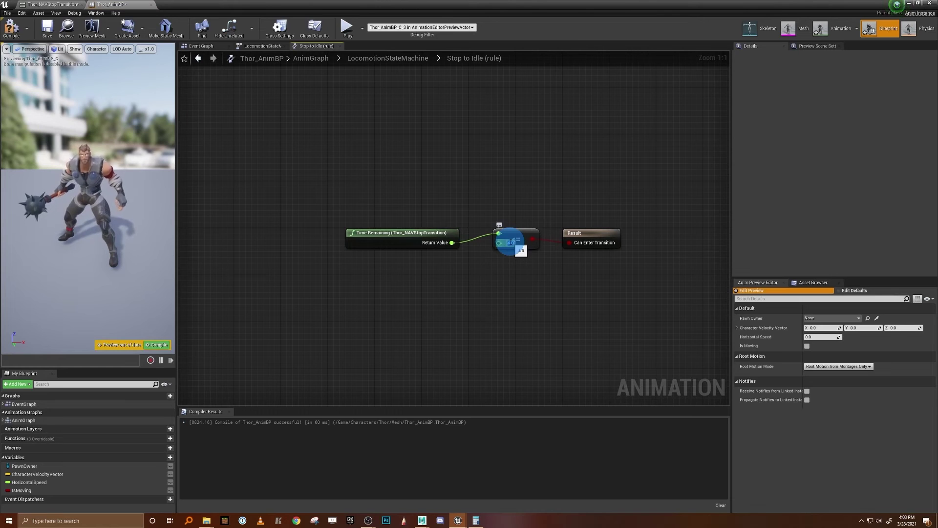
left_click(432, 176)
left_click(144, 348)
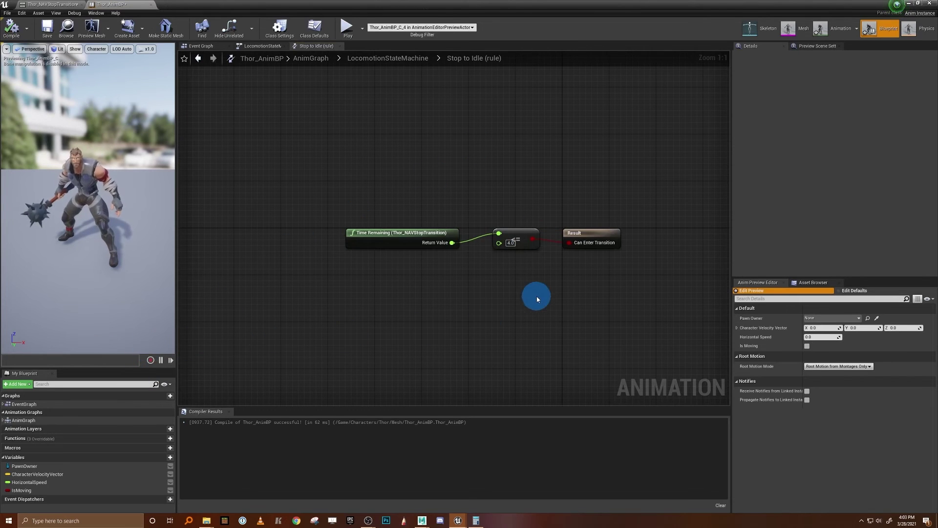
Set the blend duration of the Stop to Idle transition to 3.5, and compile and save Thor_AnimBP
key("alt+Left")
left_click(428, 271)
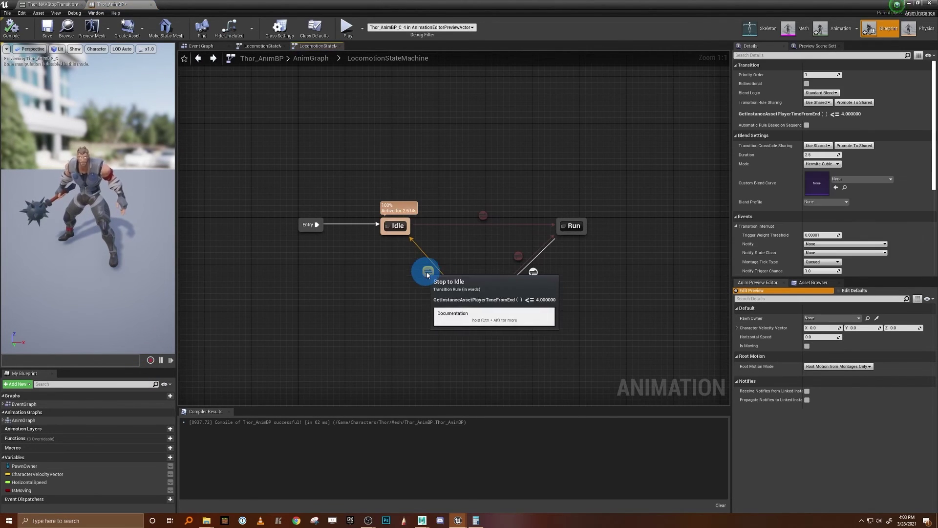
left_click(825, 154)
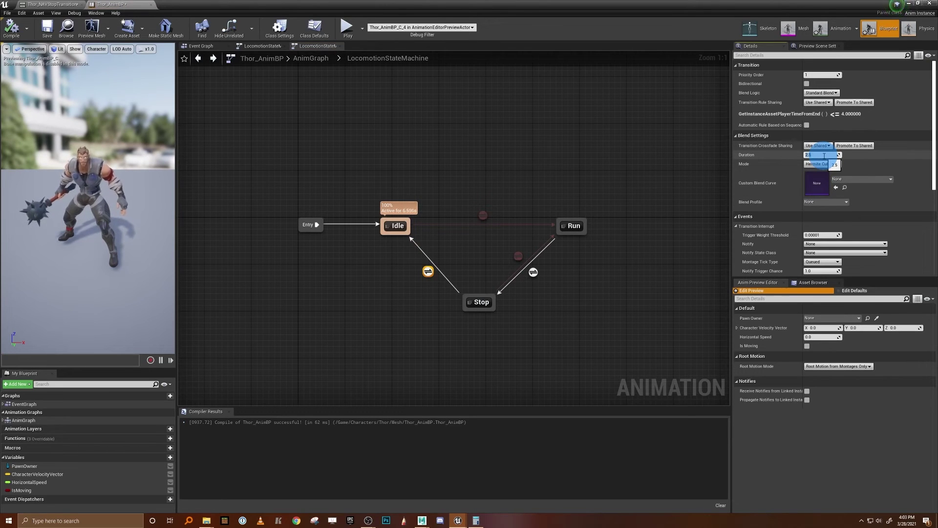
key("Return")
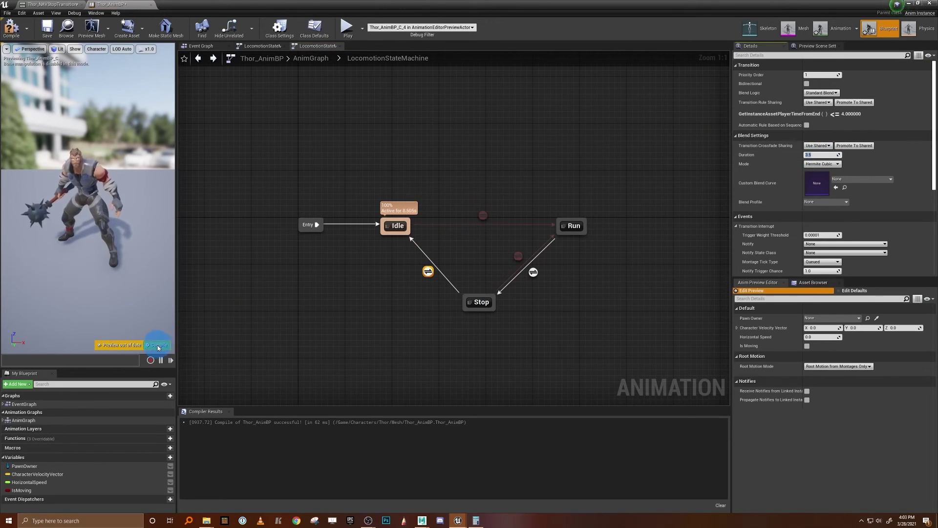
left_click(162, 345)
left_click(10, 29)
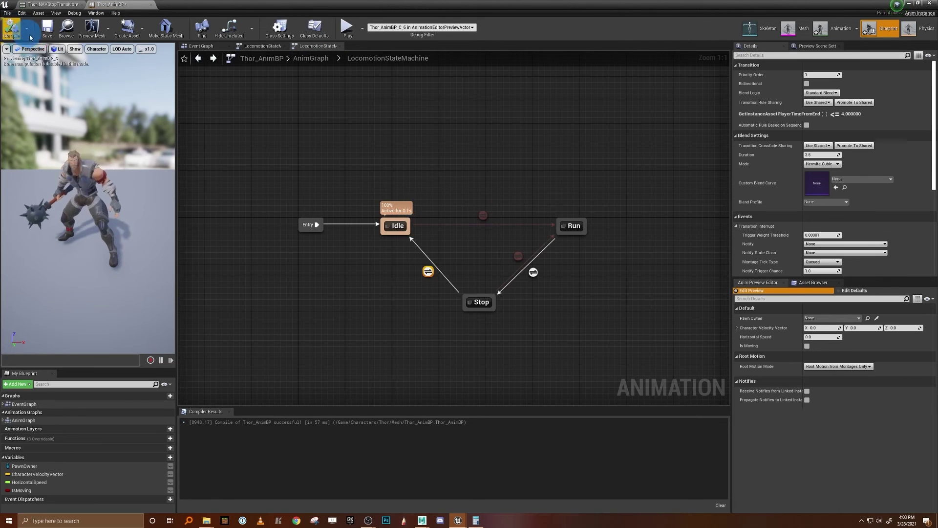
left_click(43, 34)
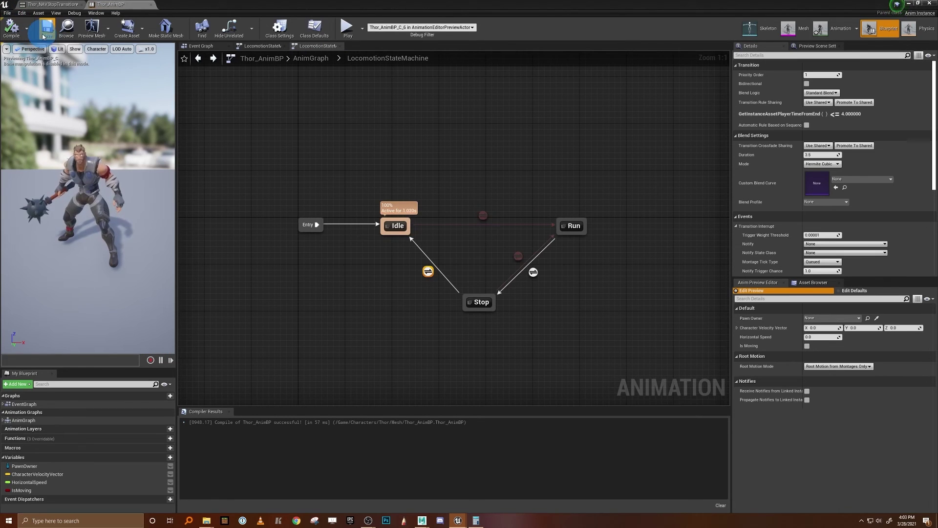
Play the level in the main editor, run and stop Thor to test the Stop to Idle blend, and end the session
left_click(909, 3)
left_click(467, 29)
left_click(496, 46)
key("w")
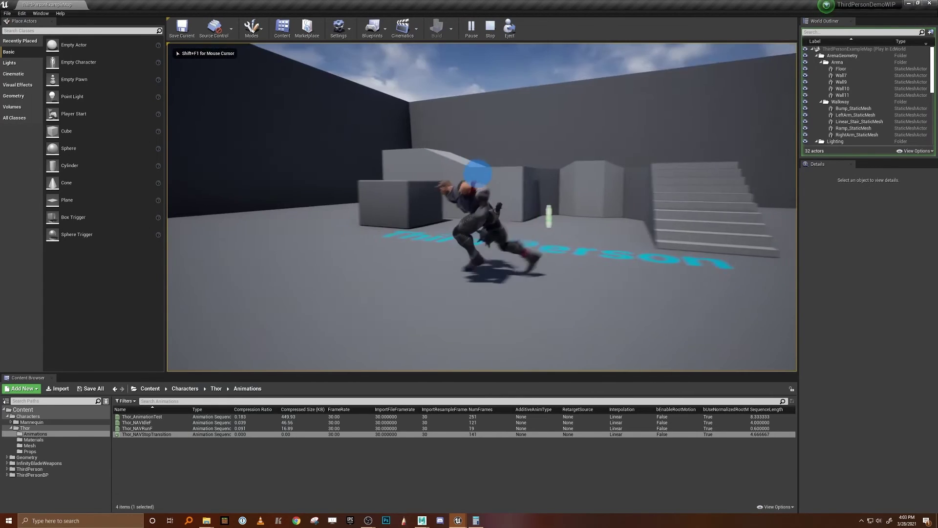
key("a")
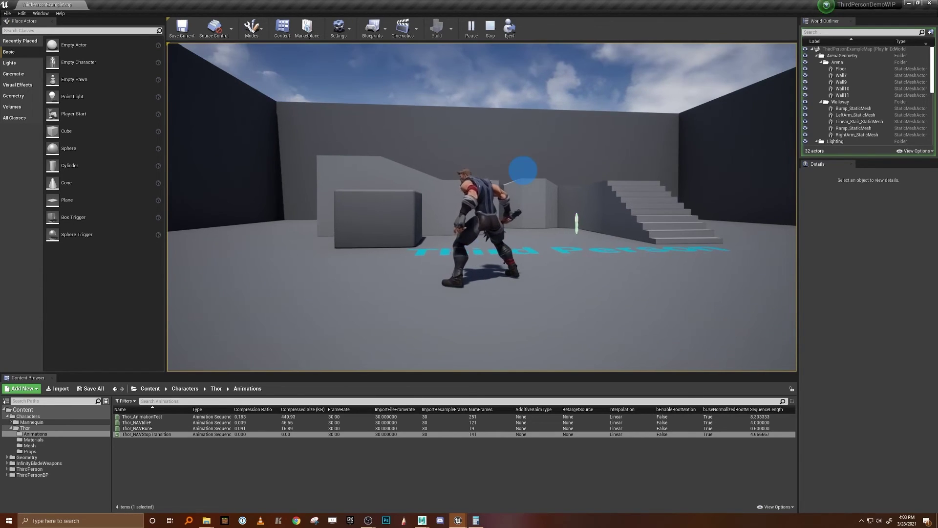
key("d")
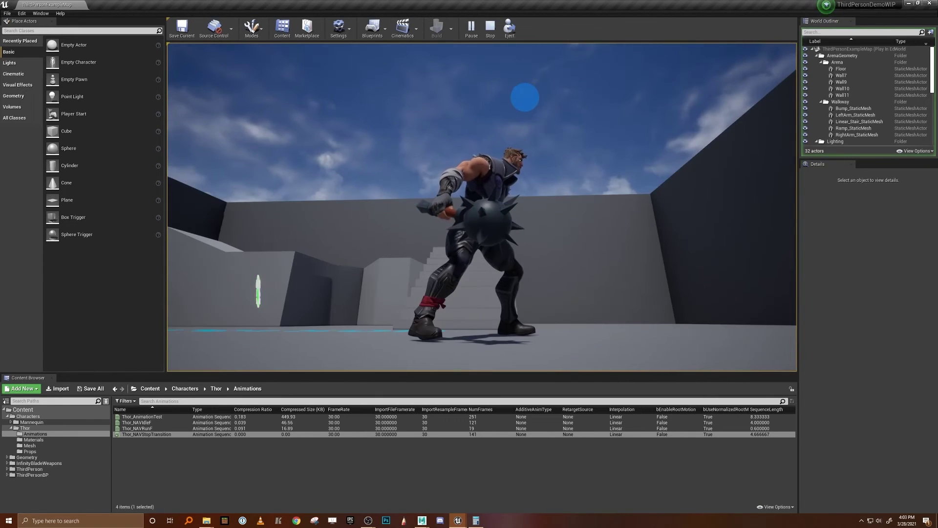
key("Escape")
Switch to Maya and review the stop animation from frame 21 to 141, going back to frame 21
mouse_move(423, 519)
left_click(457, 494)
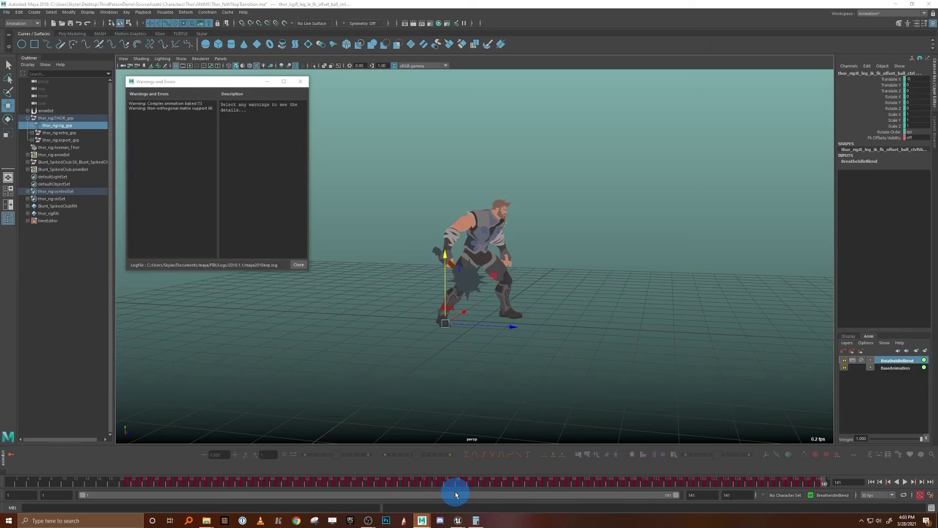
left_click_drag(131, 484, 126, 487)
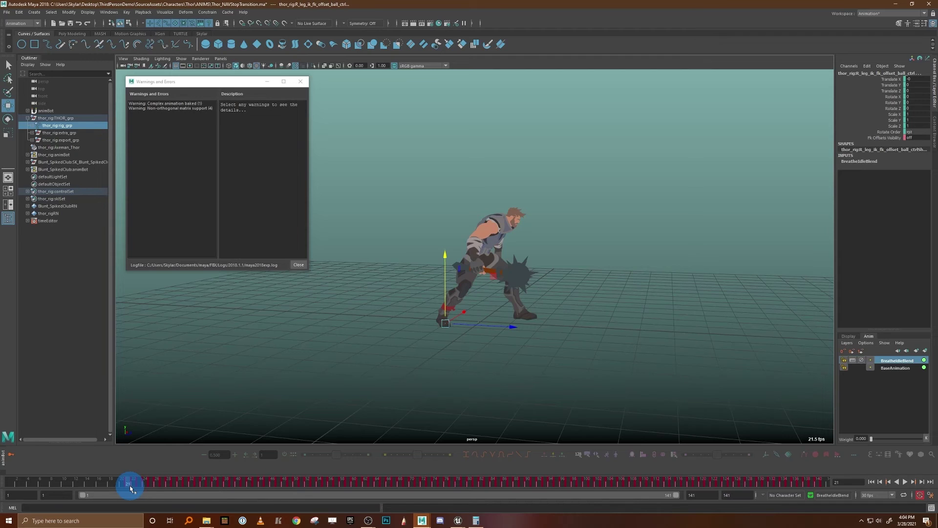
left_click_drag(128, 485, 860, 482)
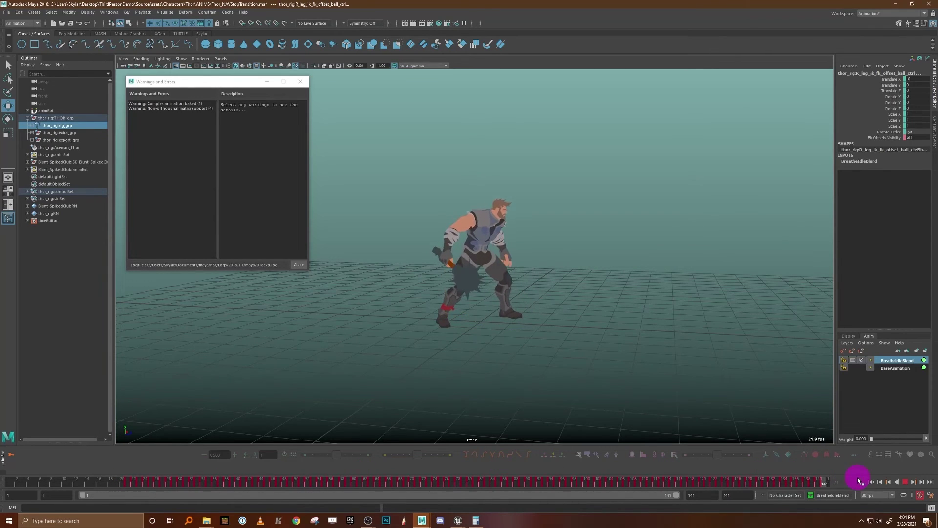
left_click(128, 483)
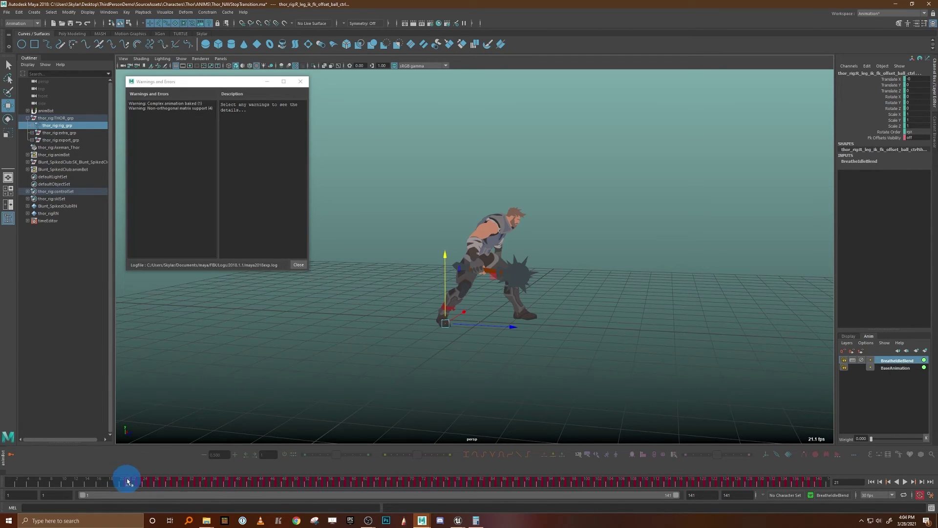
Play the Unreal level again and run Thor in several directions, letting him stop between runs to check the idle blend
mouse_move(458, 520)
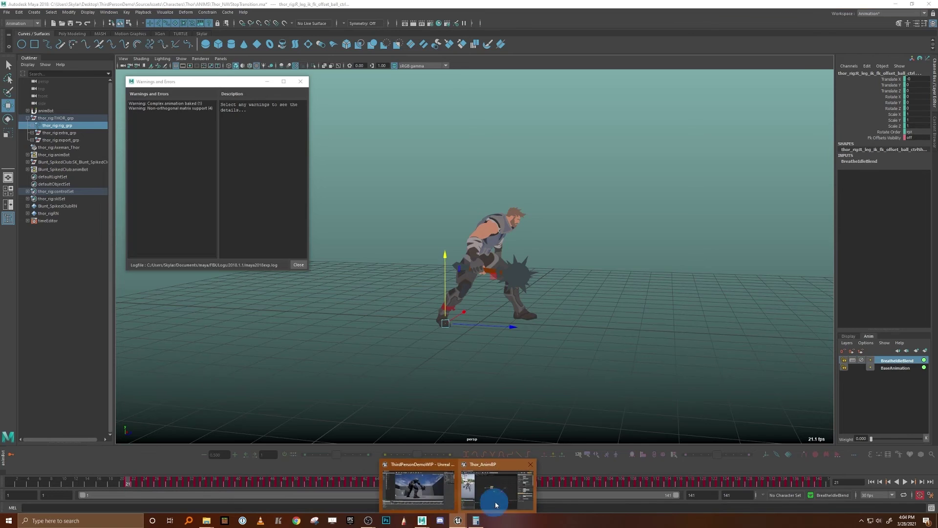
left_click(430, 492)
left_click(472, 29)
left_click(515, 181)
key("a")
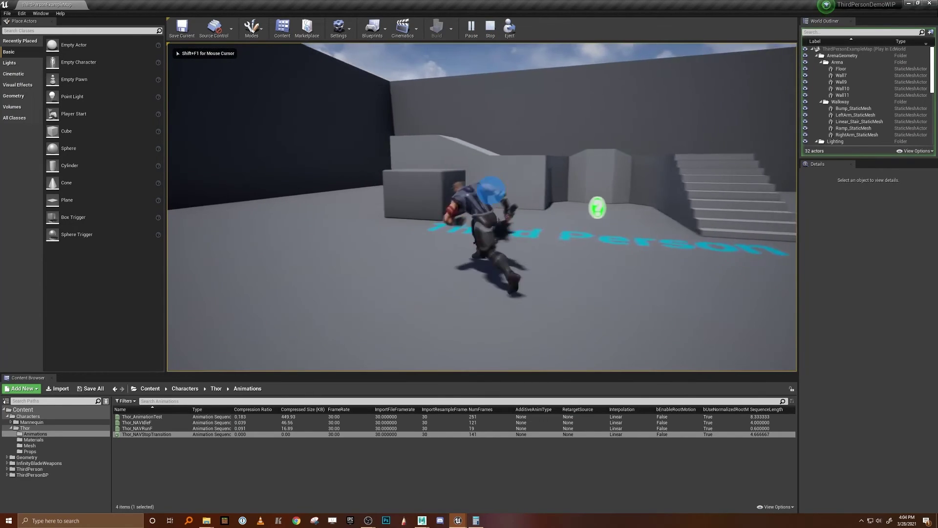
key("d")
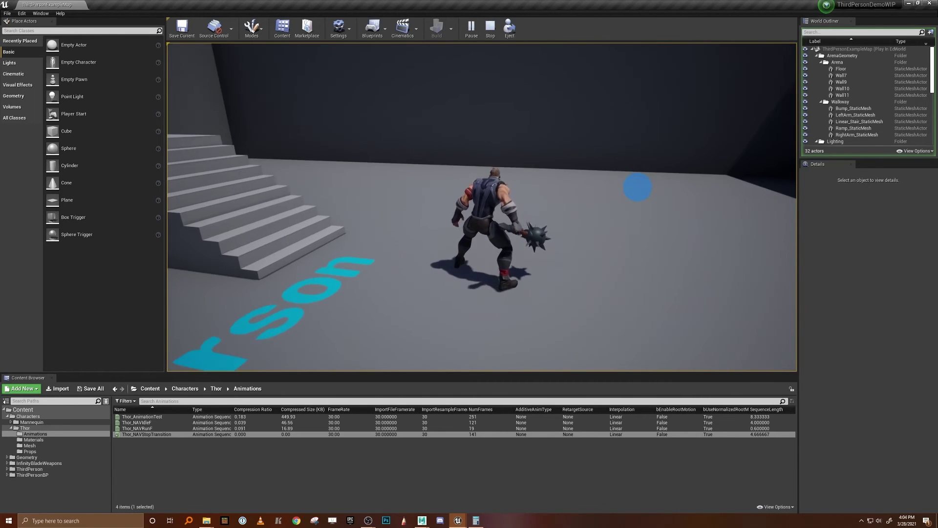
key("d")
key("s")
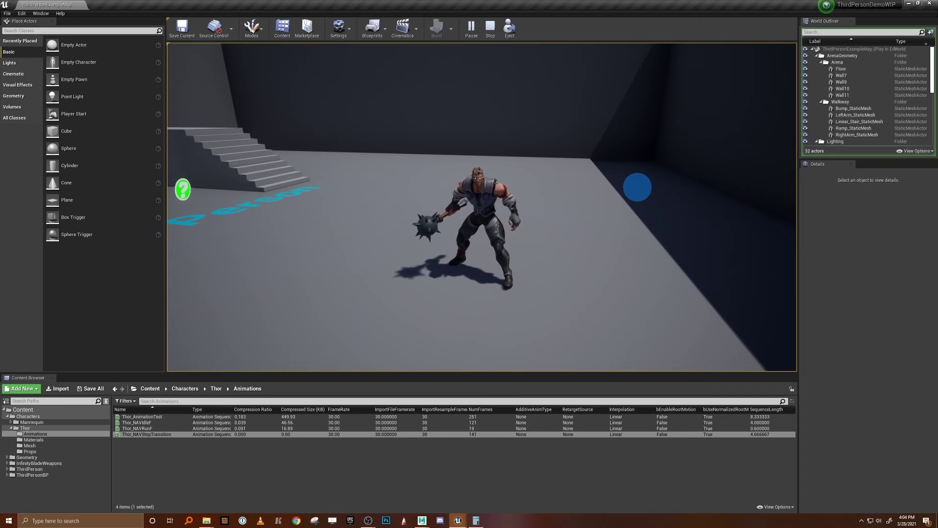
key("w")
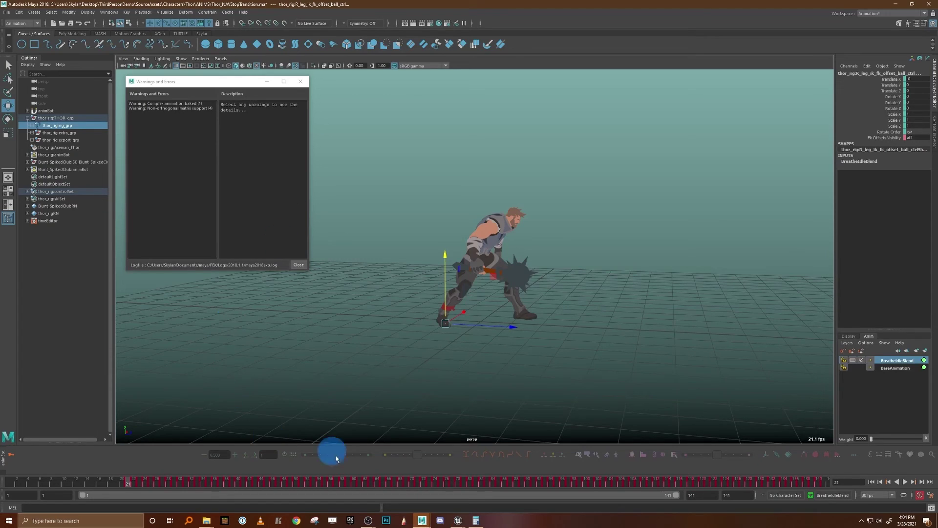
Switch to Unreal's Thor_AnimBP window and shrink it beside the playing level, with the Idle, Run and Stop states in view
left_click(457, 524)
left_click(494, 493)
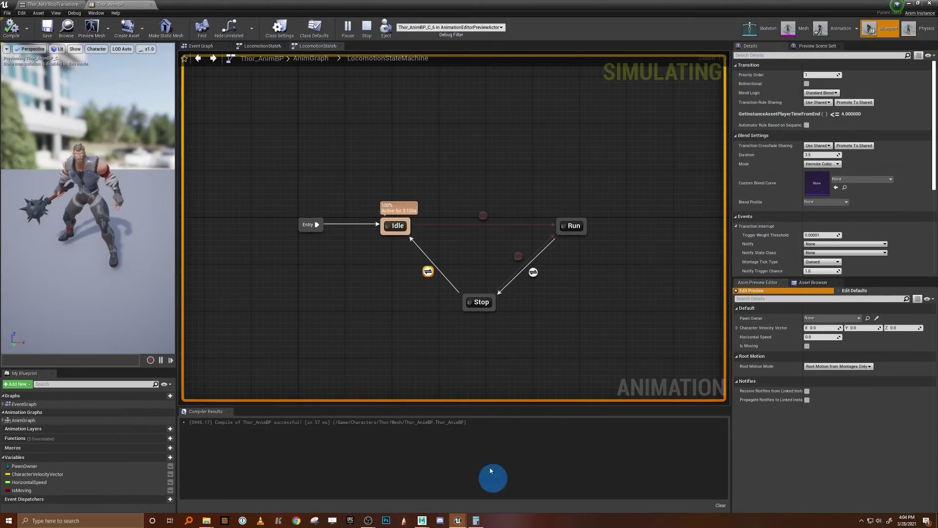
left_click_drag(656, 7, 752, 67)
left_click_drag(787, 177, 779, 383)
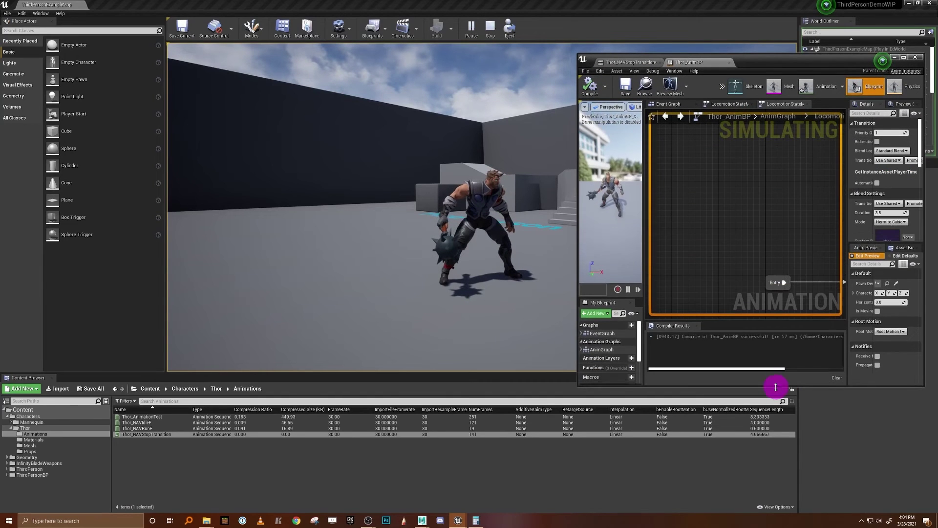
right_click_drag(756, 209, 646, 158)
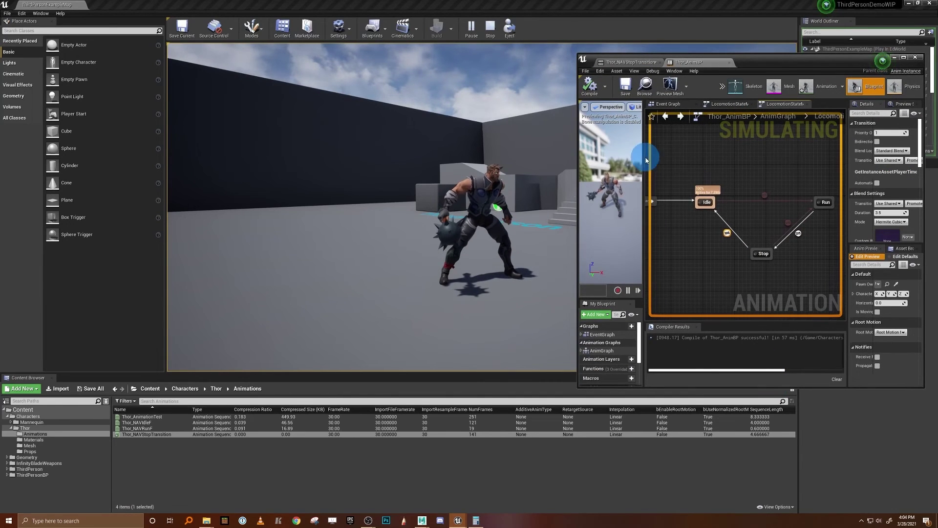
Run Thor briefly, release the game's mouse control, and set the Thor_AnimBP debug object to Thor_AnimBP_C_0 in ThirdPersonCharacter
left_click(452, 167)
key("w")
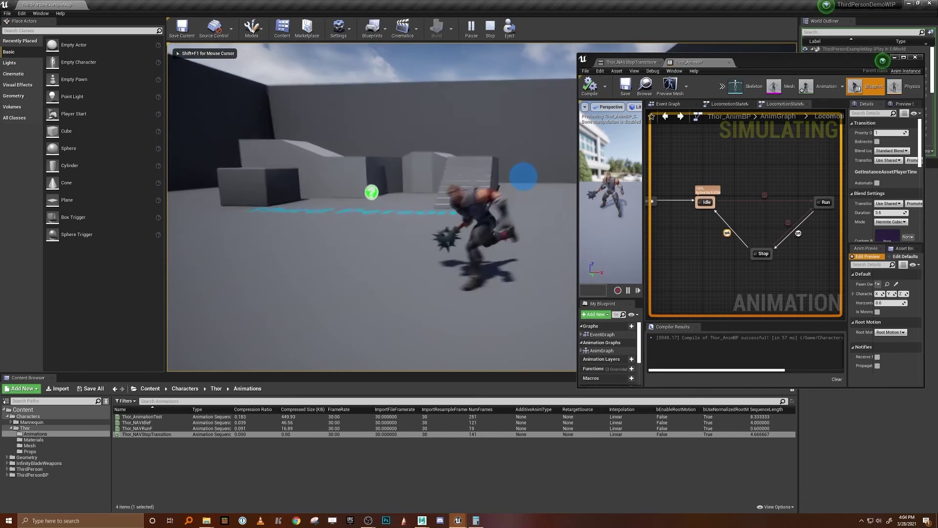
key("shift+F1")
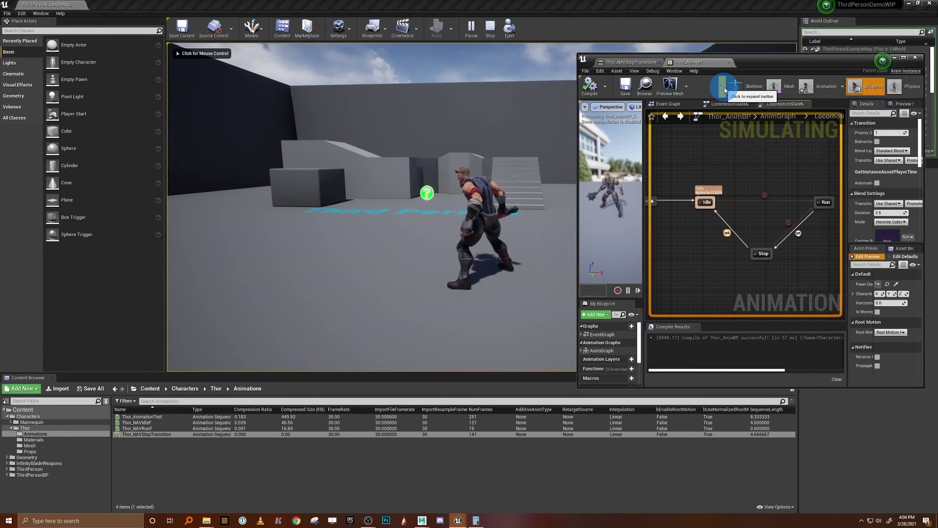
left_click(723, 88)
left_click(807, 199)
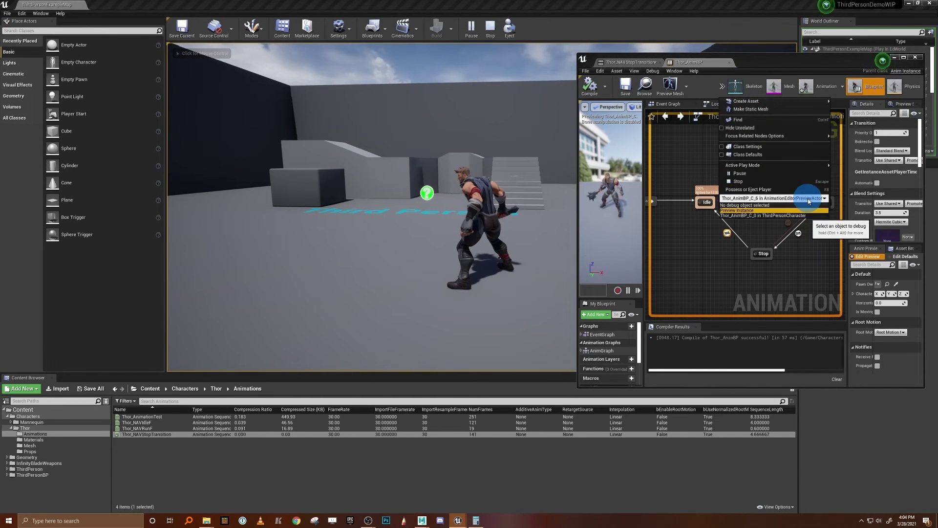
left_click(805, 219)
left_click(692, 148)
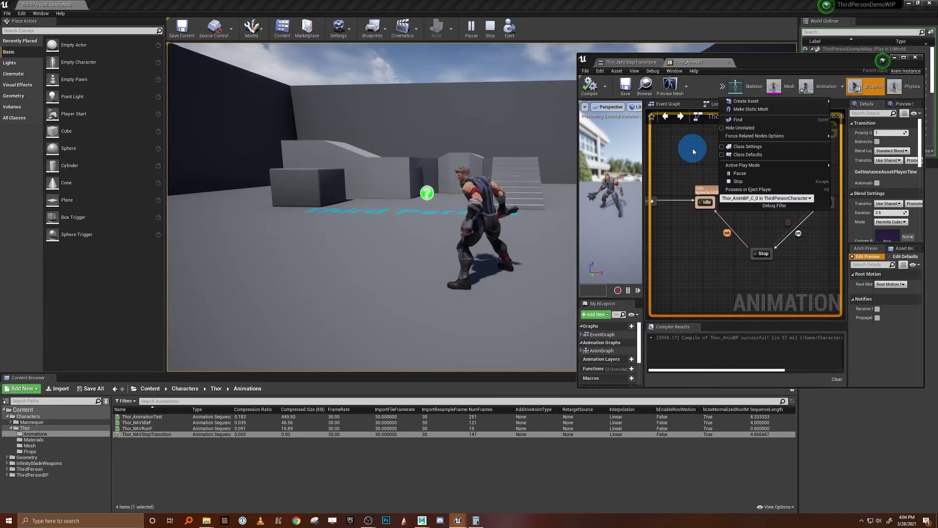
Run and stop Thor in the level while watching the Stop to Idle blend in the state machine
left_click(497, 176)
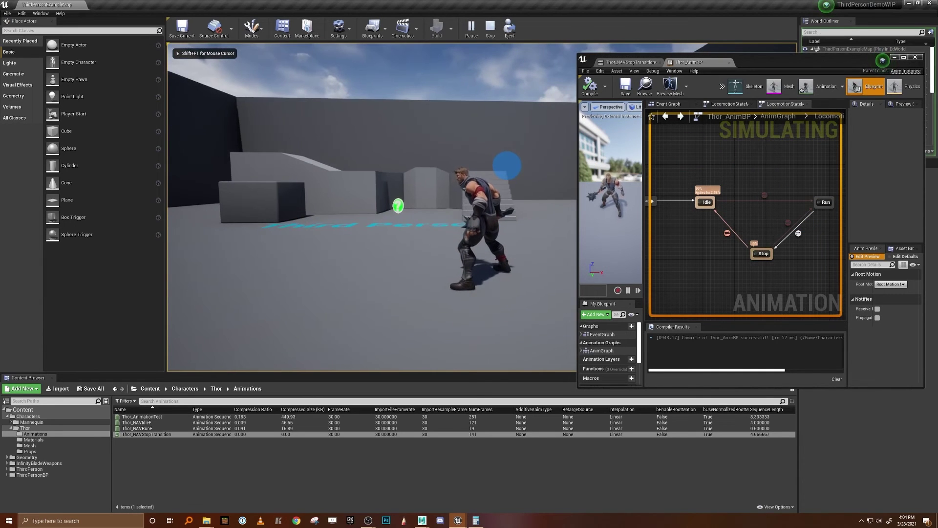
key("w")
key("d")
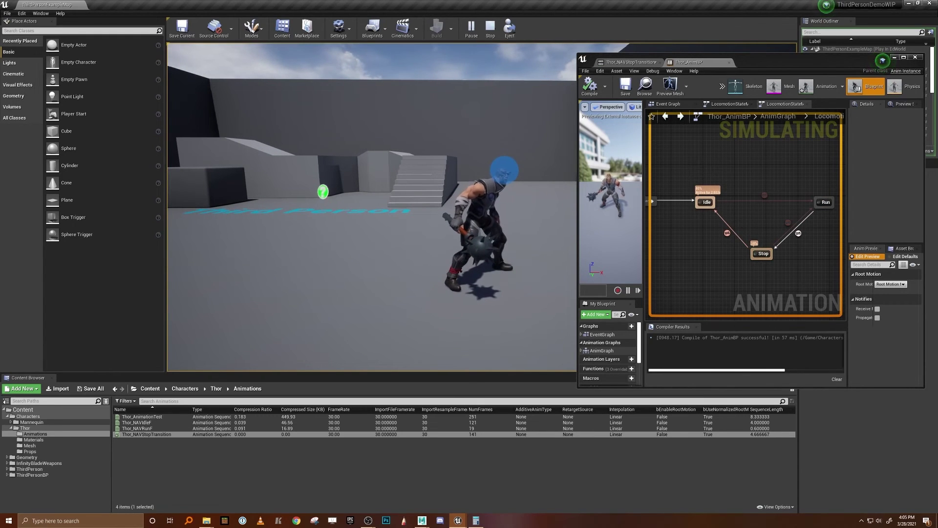
key("w")
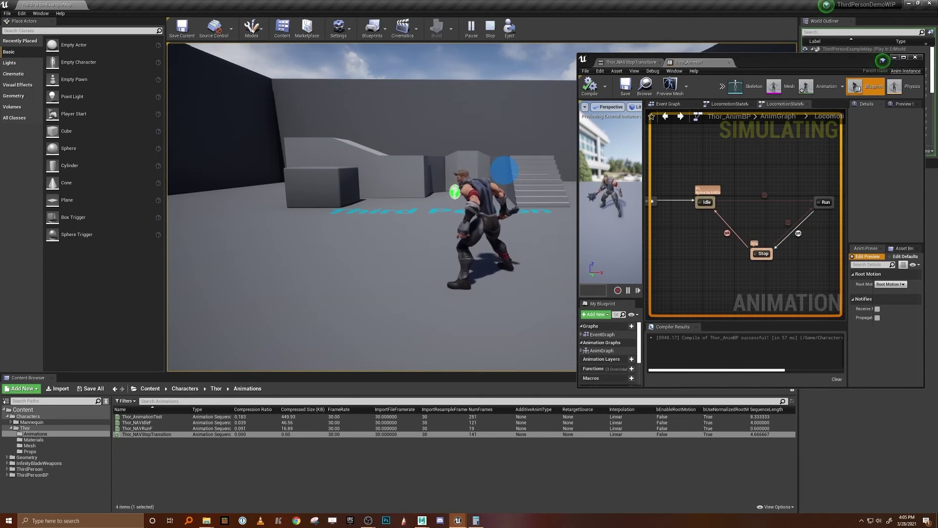
key("alt+Tab")
scroll(755, 239, "up", 3)
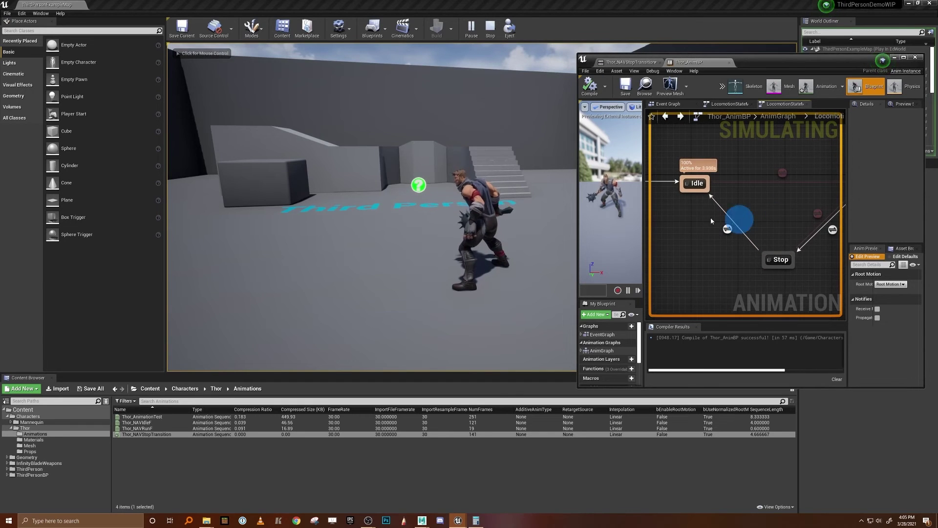
Run Thor forward and sideways with short stops and observe how the Idle, Run and Stop states switch
left_click(487, 221)
key("w")
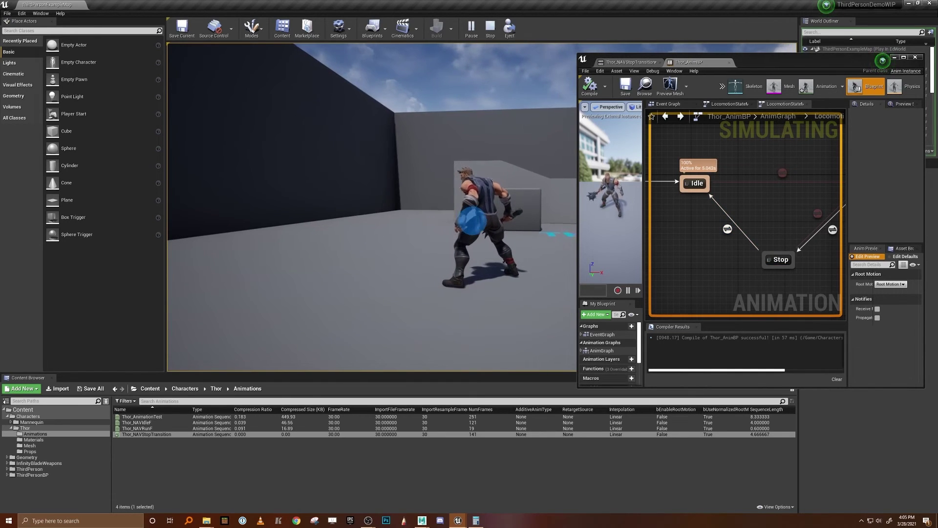
key("d")
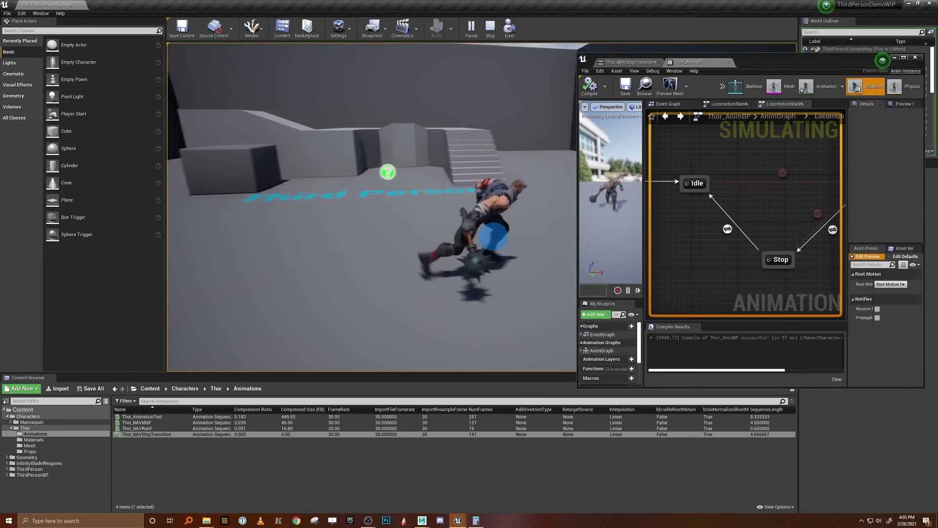
key("a")
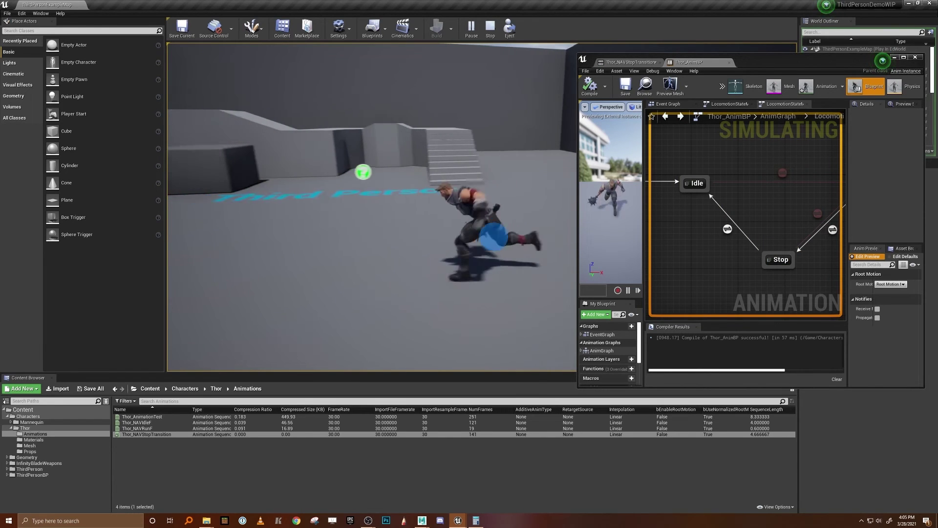
key("w")
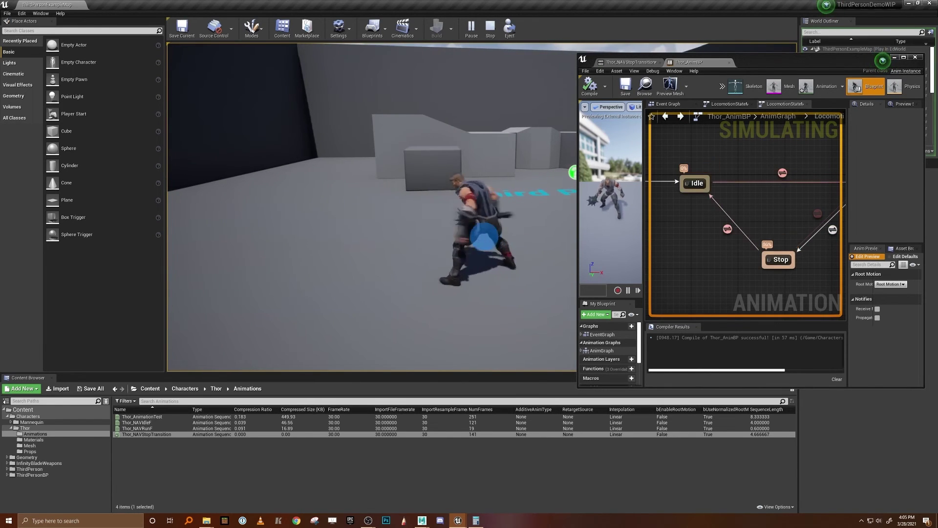
key("w")
key("d")
key("d")
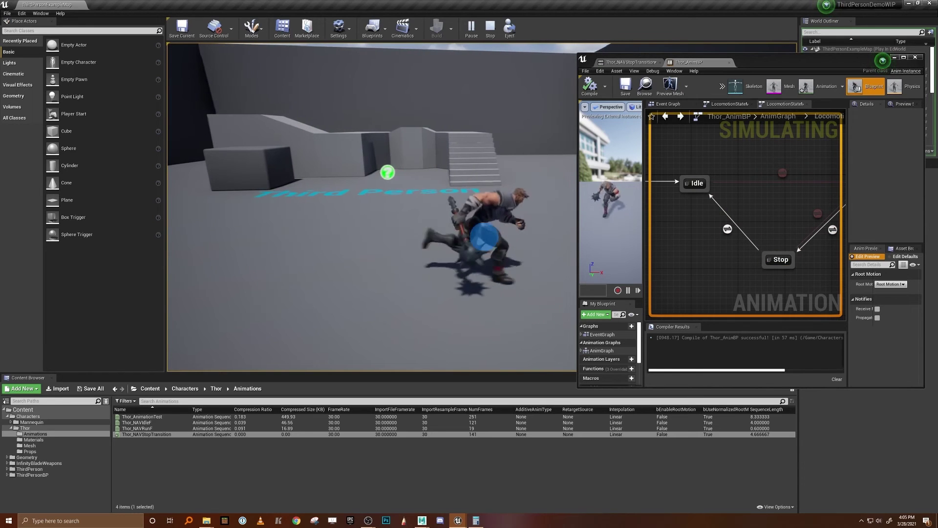
Bring all three locomotion states back into view and run Thor in short bursts to examine the Run to Stop transition
key("alt+Tab")
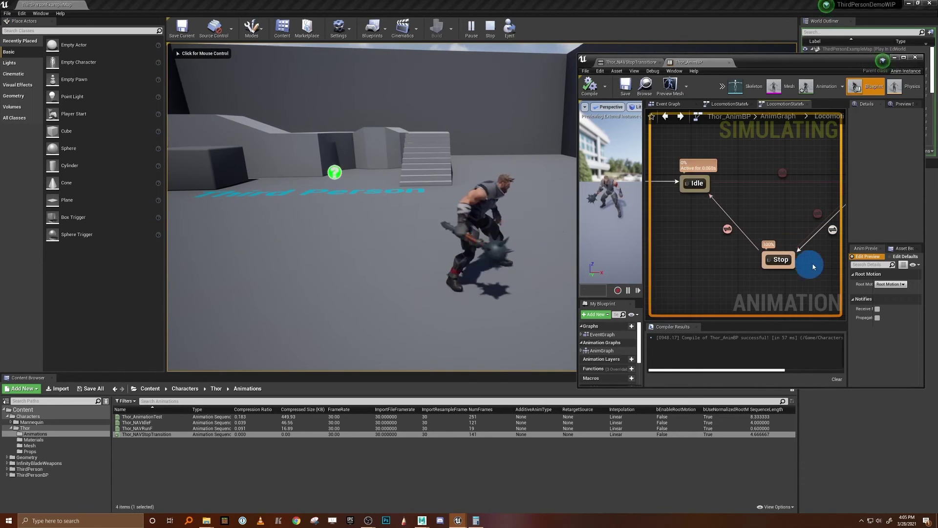
scroll(806, 246, "down", 2)
right_click_drag(806, 245, 768, 252)
left_click(418, 261)
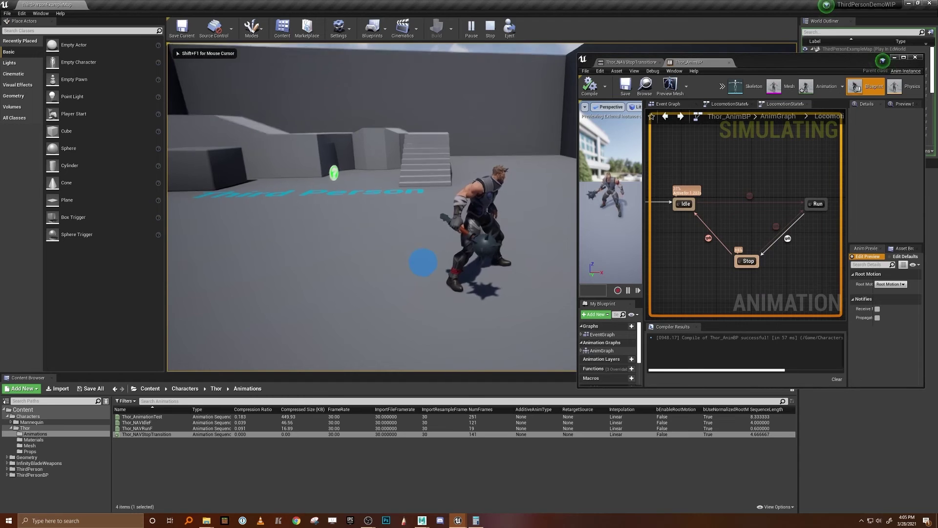
key("w")
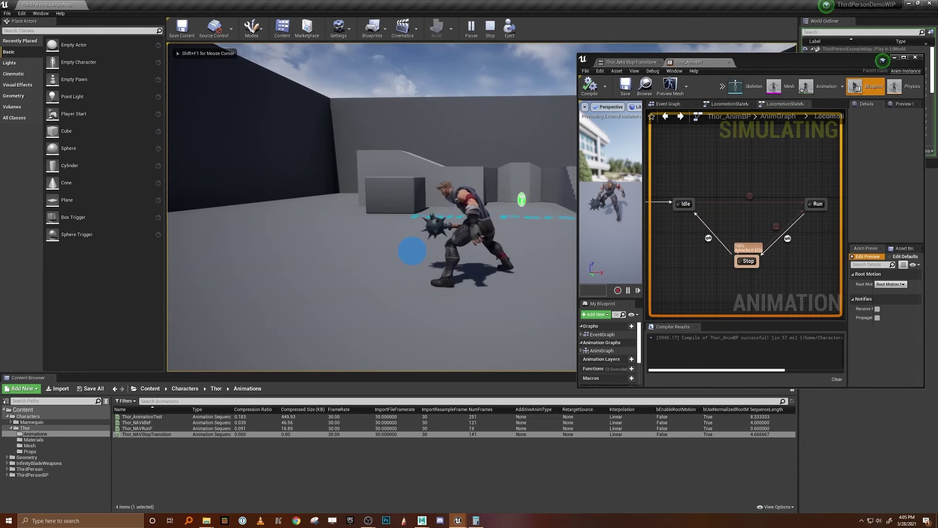
key("w")
key("w")
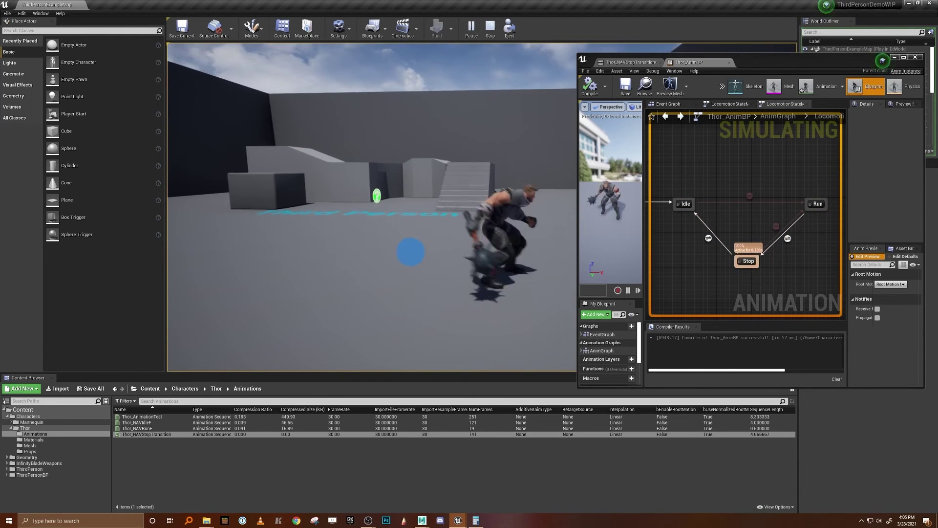